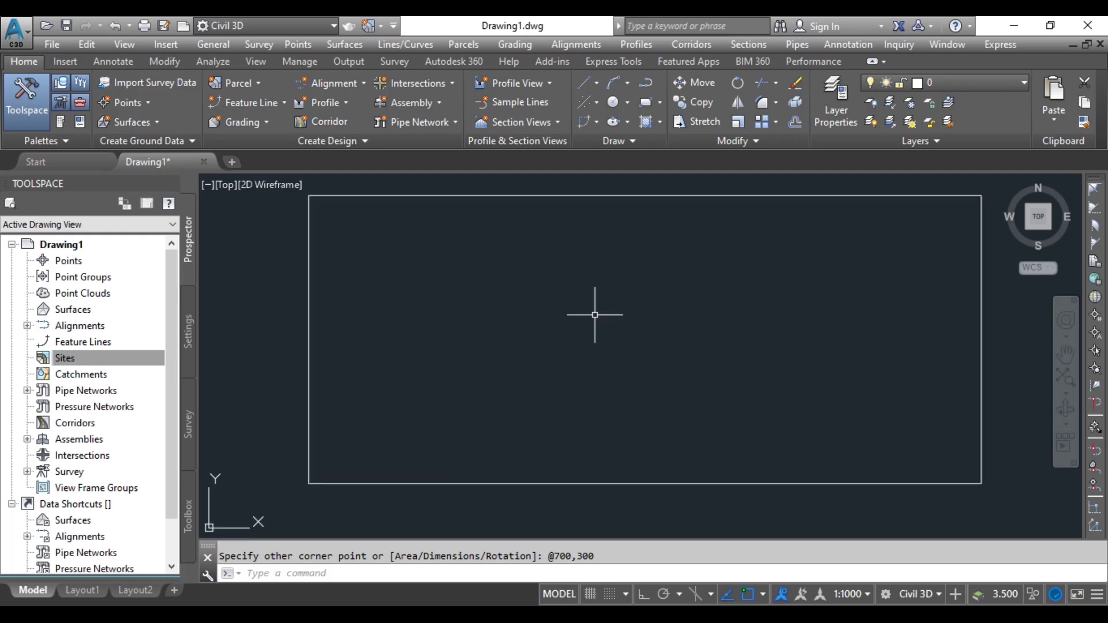
click(539, 184)
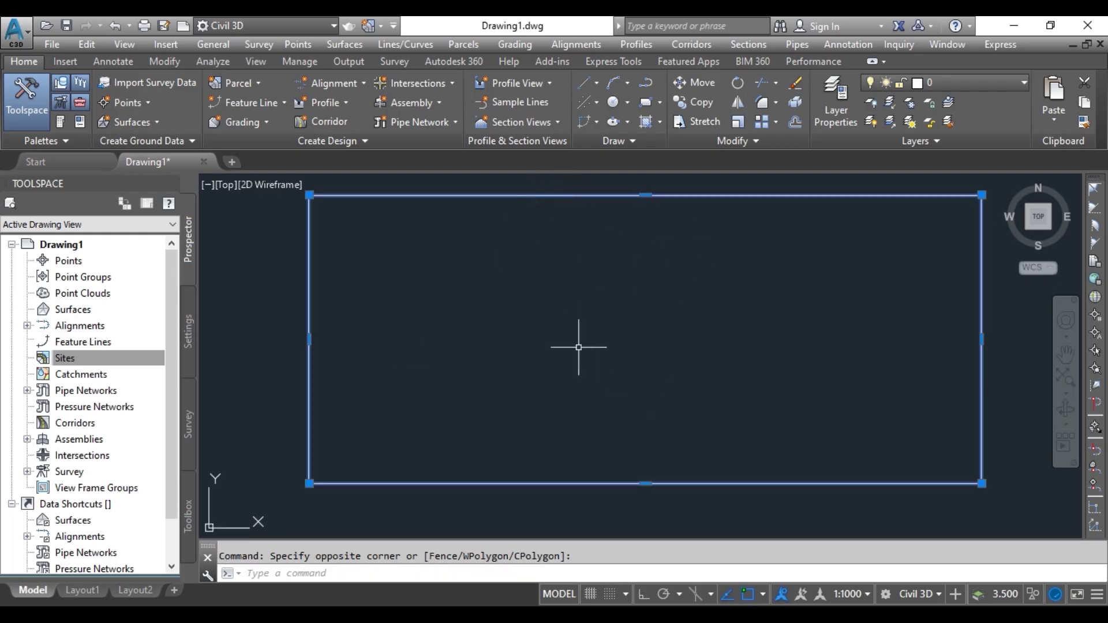
key(Escape)
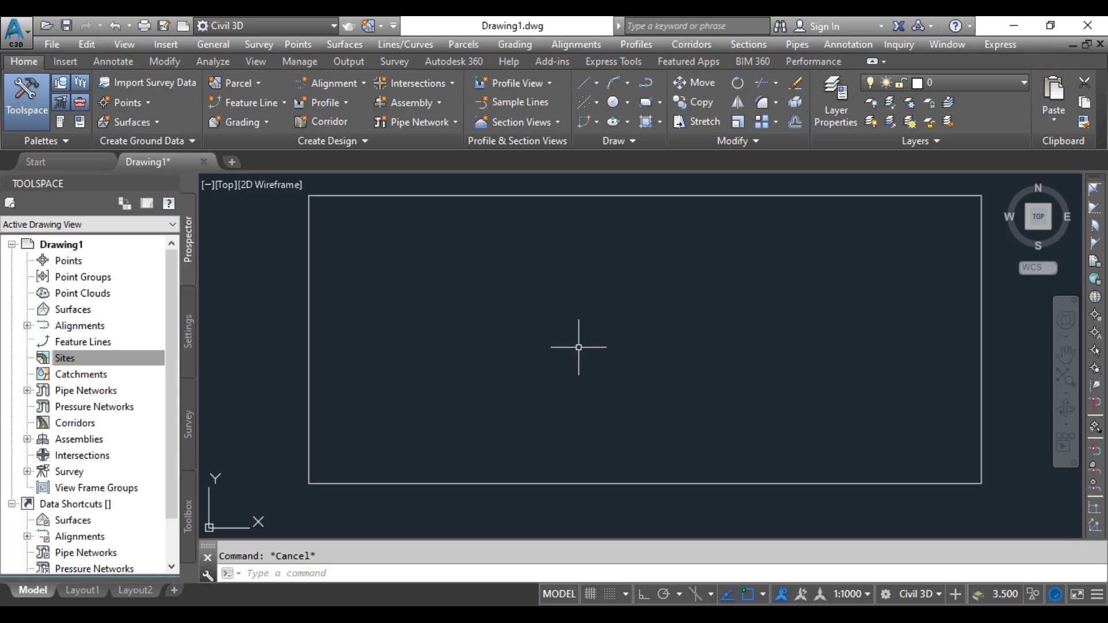
scroll(578, 347, down, 2)
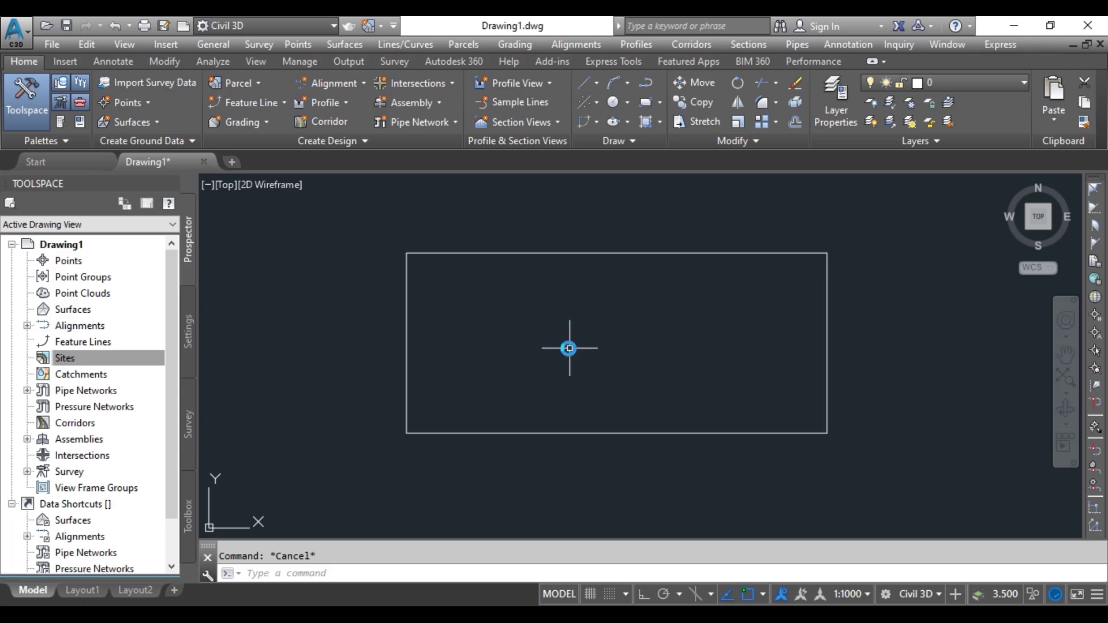
scroll(568, 347, up, 1)
click(671, 390)
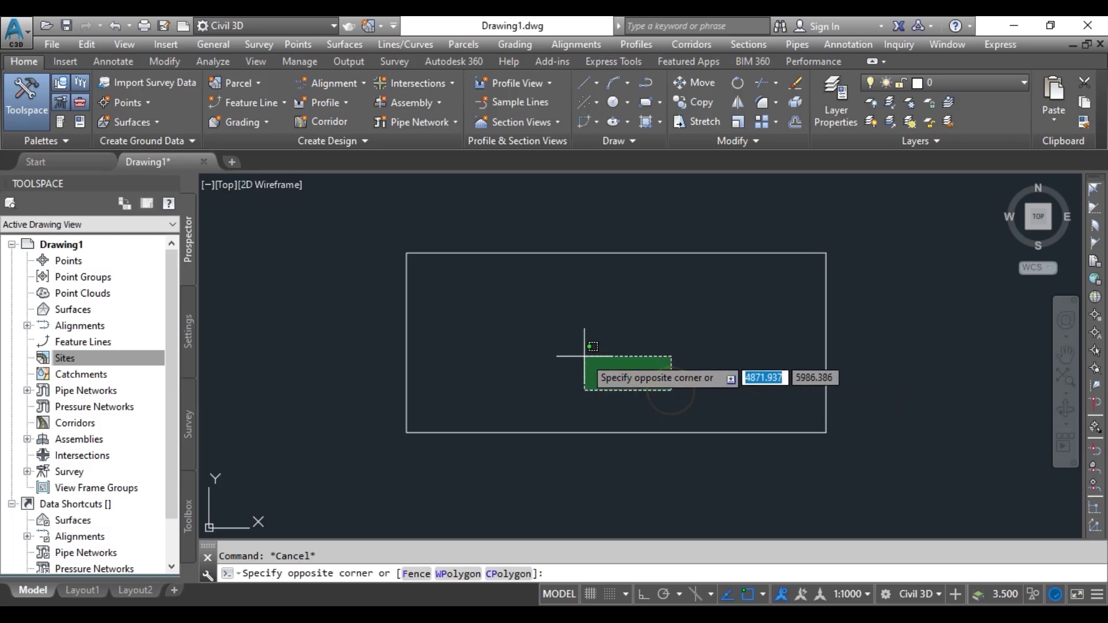
click(584, 356)
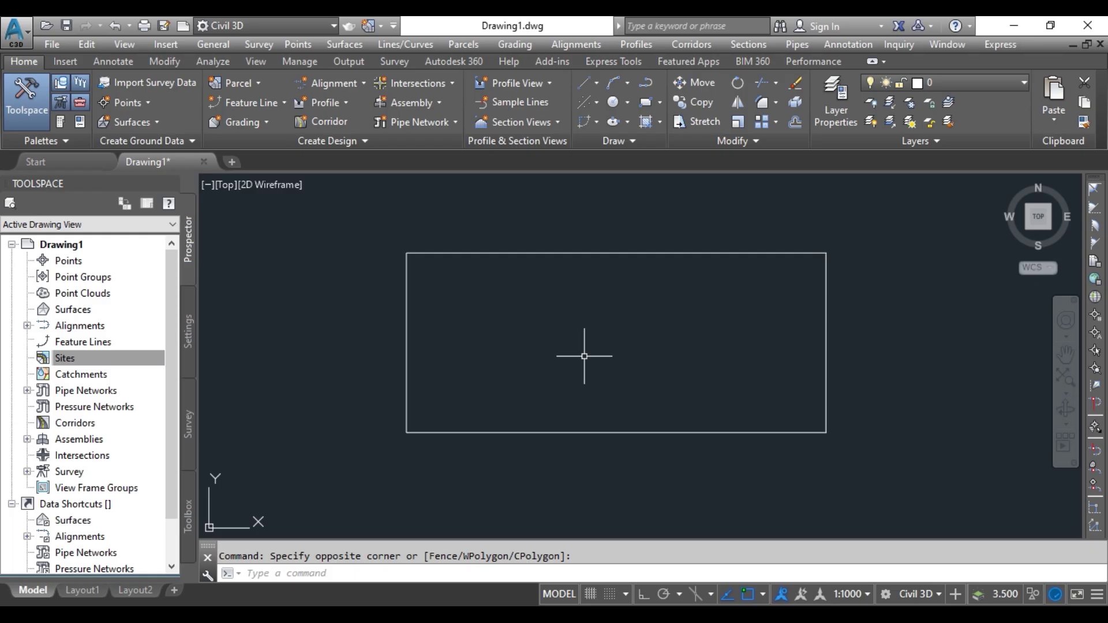
Draw a polyline along the rectangle's top edge, from its top-left corner to its top-right corner.
text(pl)
key(Return)
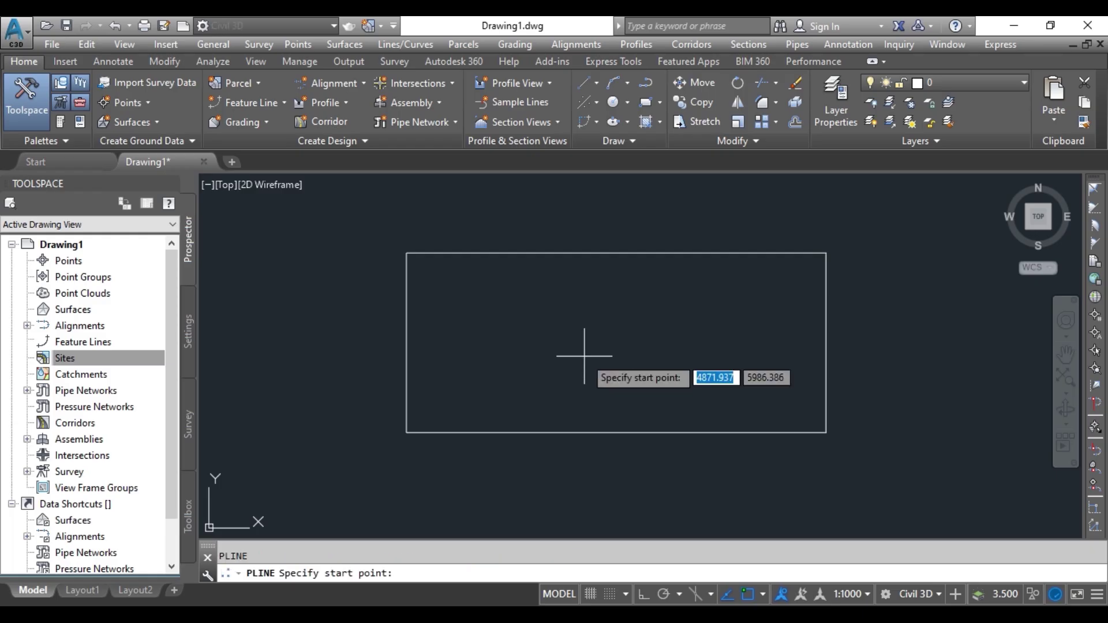
click(406, 252)
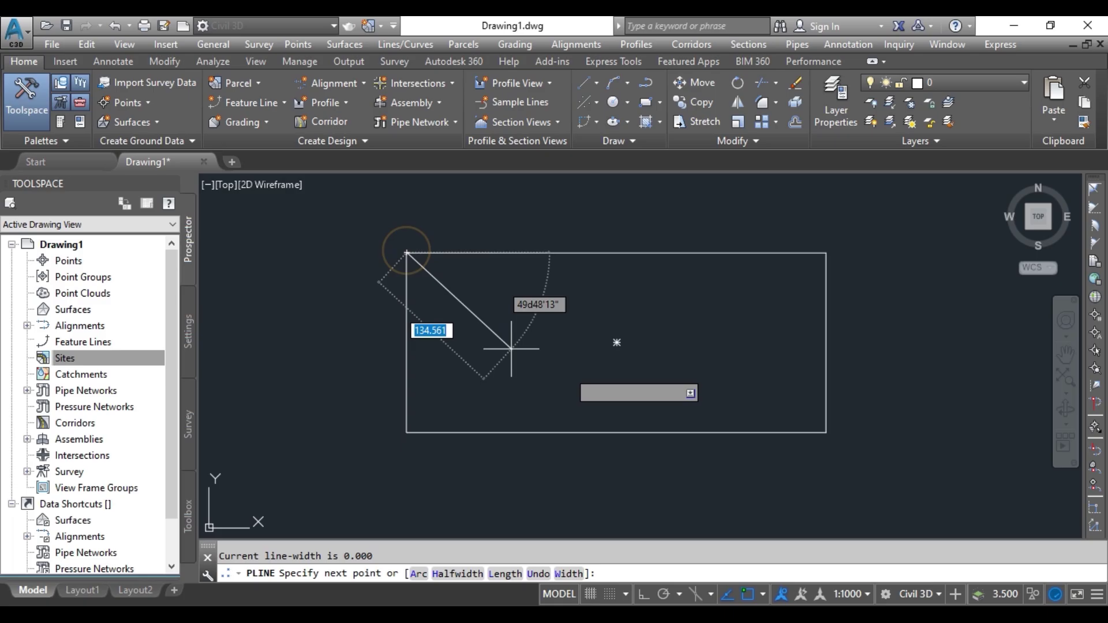
click(825, 252)
key(Escape)
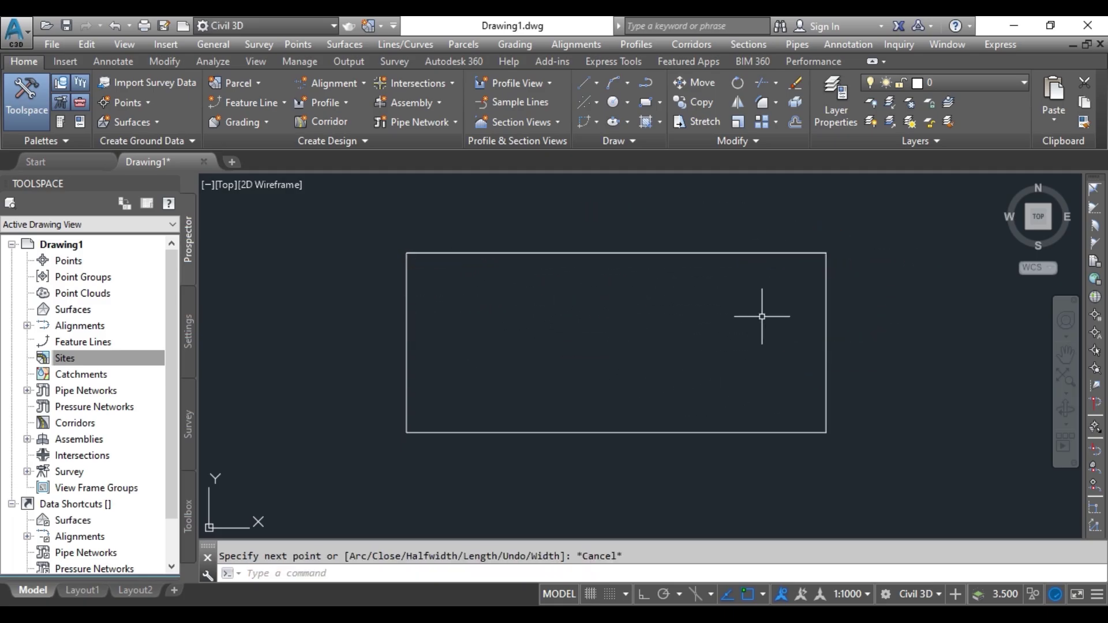
Move the top-edge polyline straight down by 60 units into the rectangle.
click(644, 251)
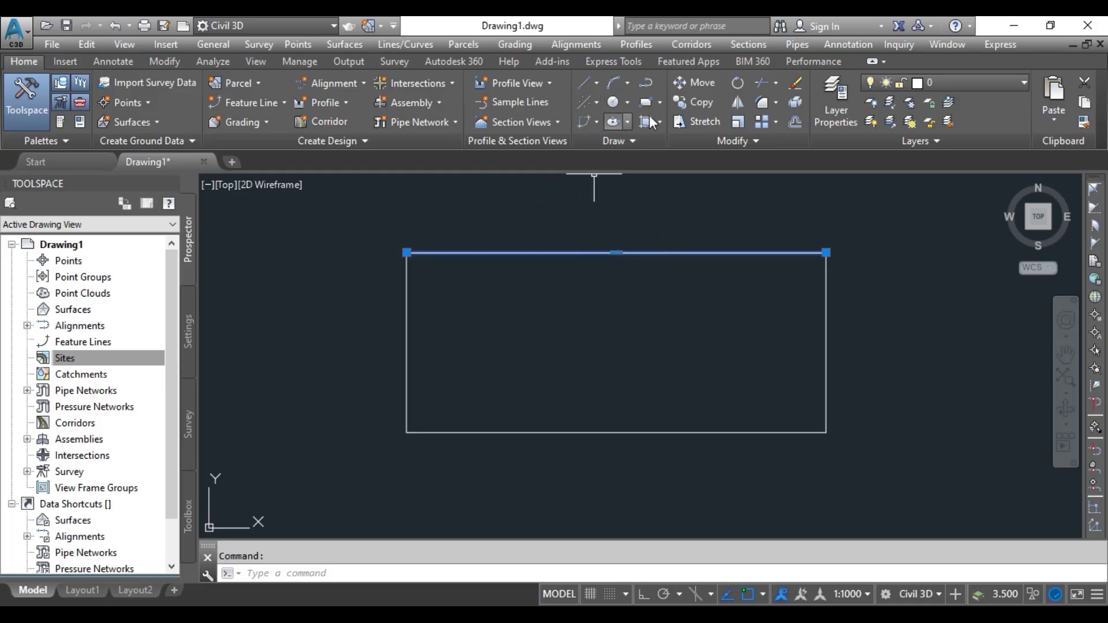
click(617, 253)
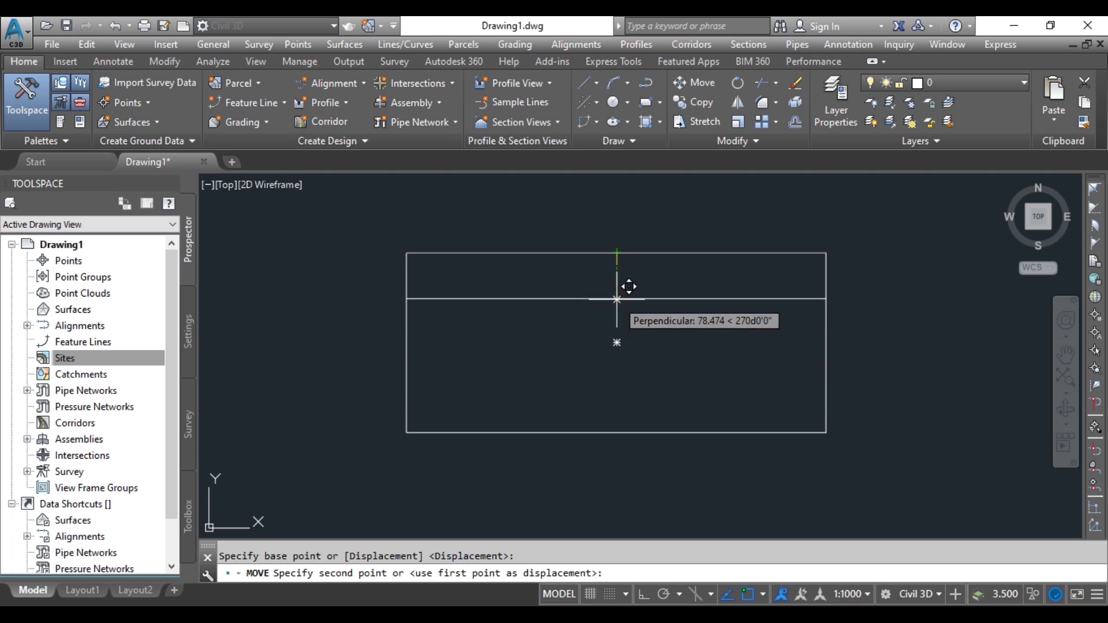
text(60)
key(Return)
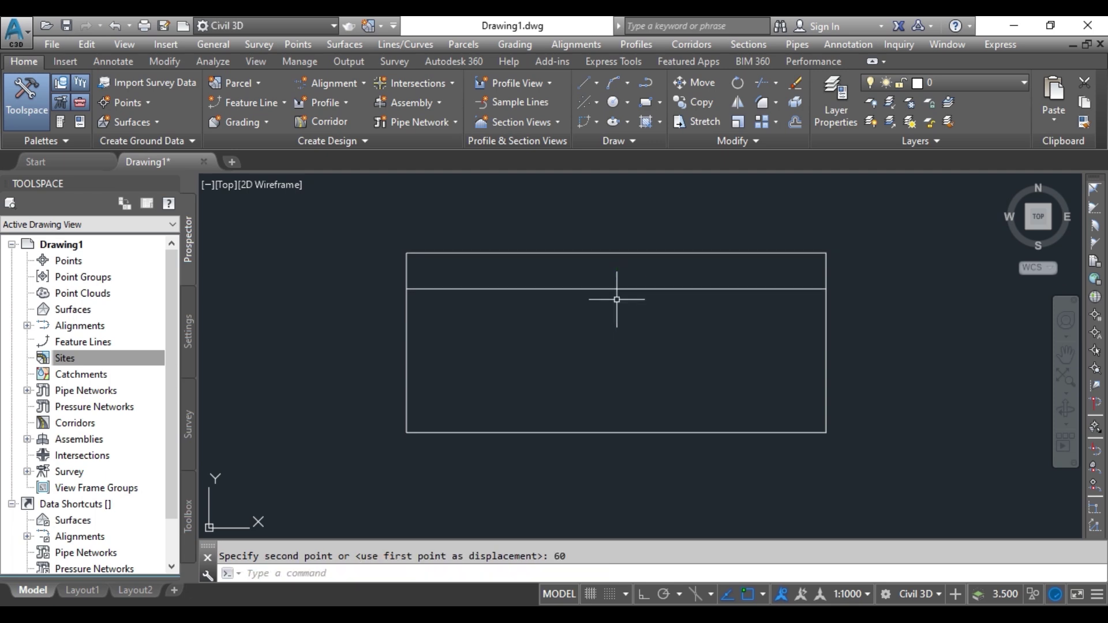
Draw a vertical polyline from the midpoint of the inner horizontal line to the midpoint of the rectangle's bottom edge.
text(pl)
key(Return)
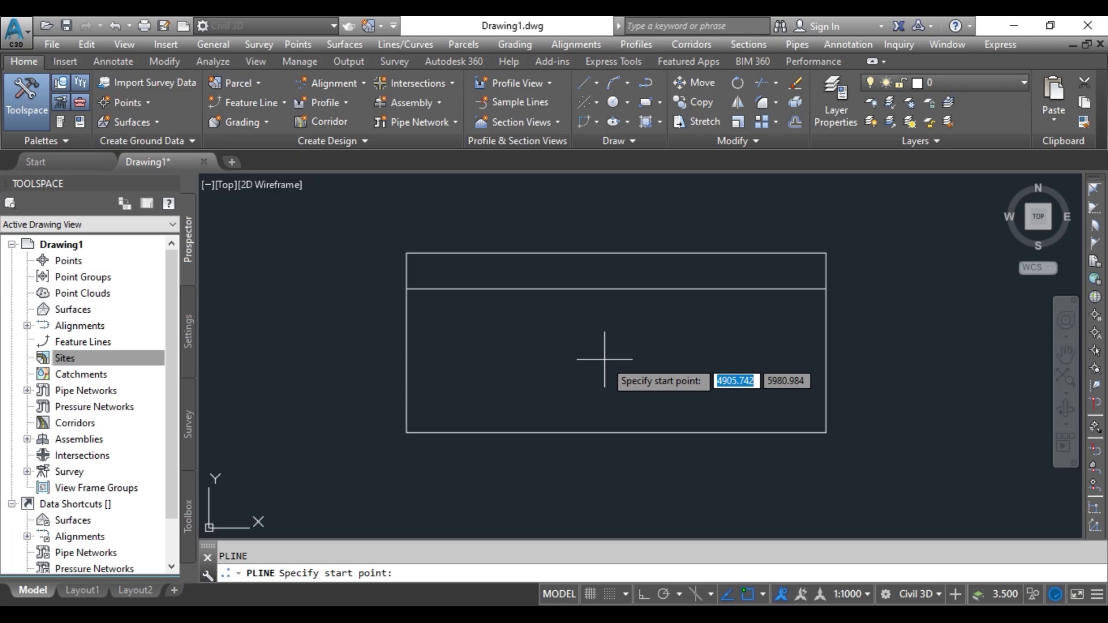
click(616, 288)
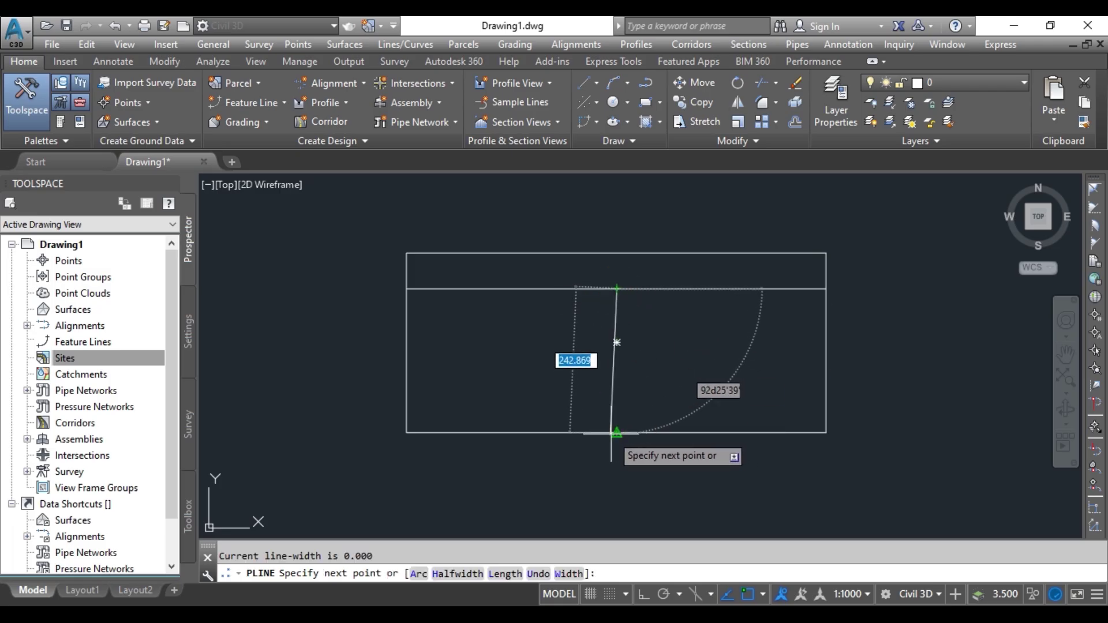
click(613, 433)
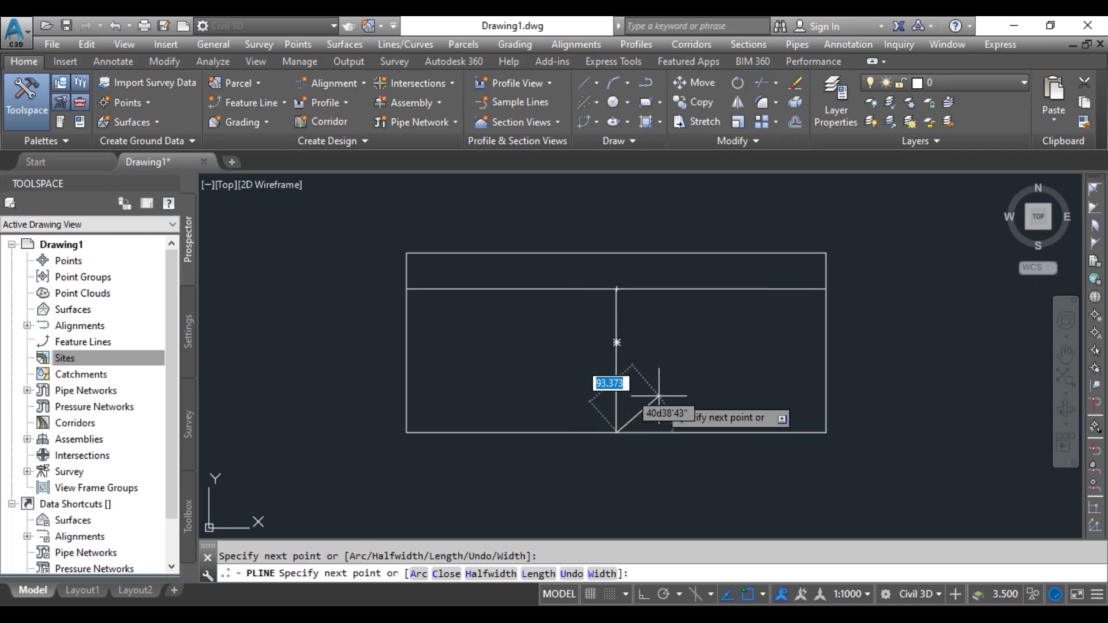
key(Escape)
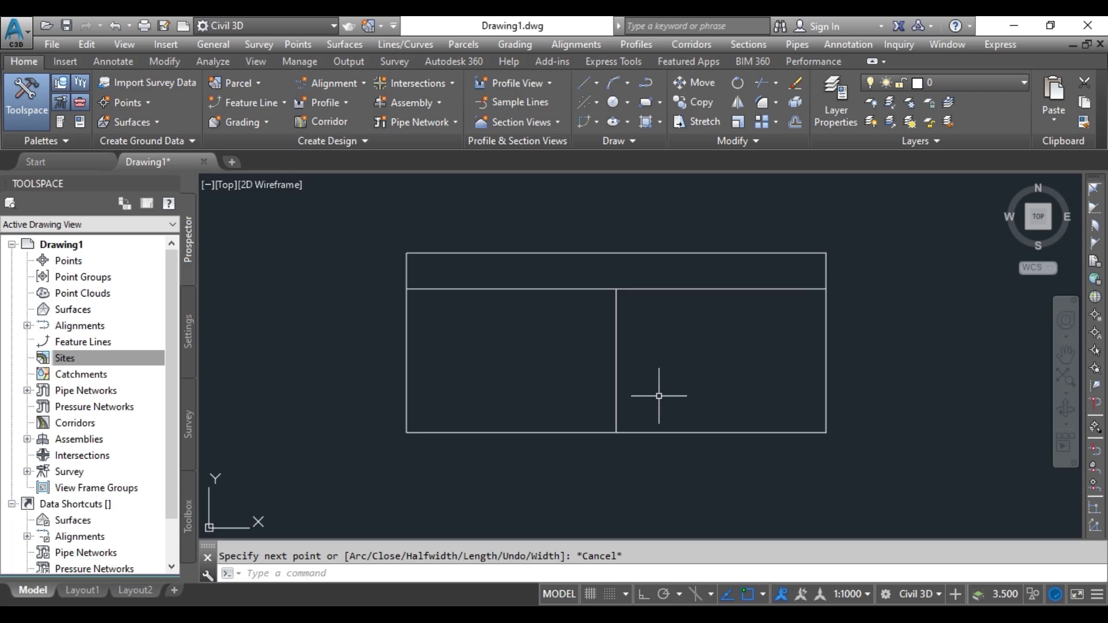
click(756, 376)
click(695, 343)
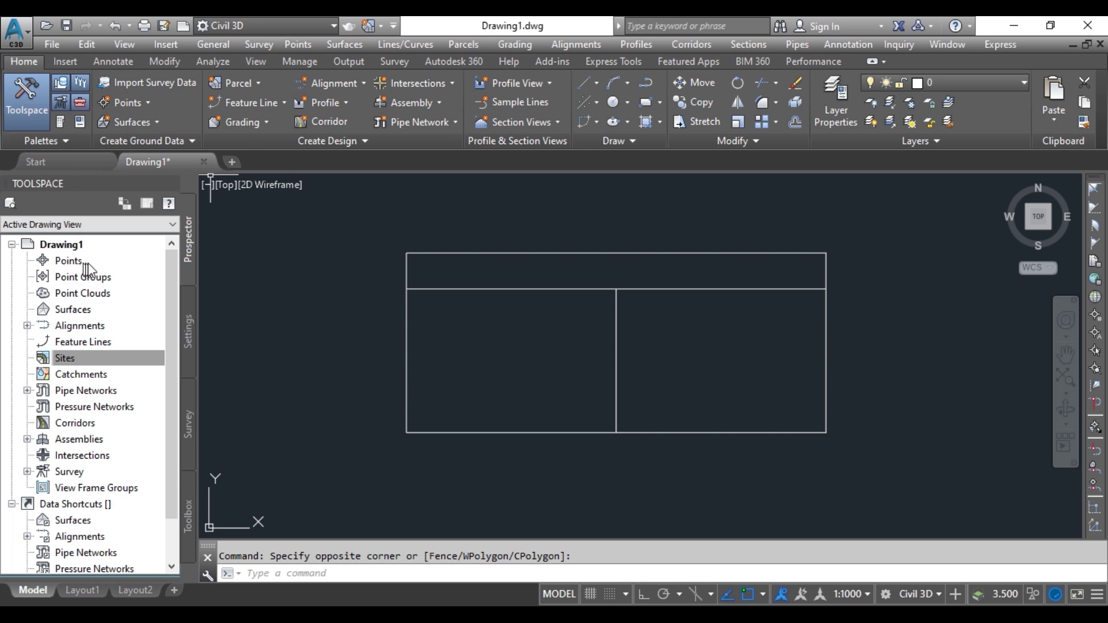
Create a new site named Site 1, checking its parcel numbering settings before applying it.
right_click(91, 361)
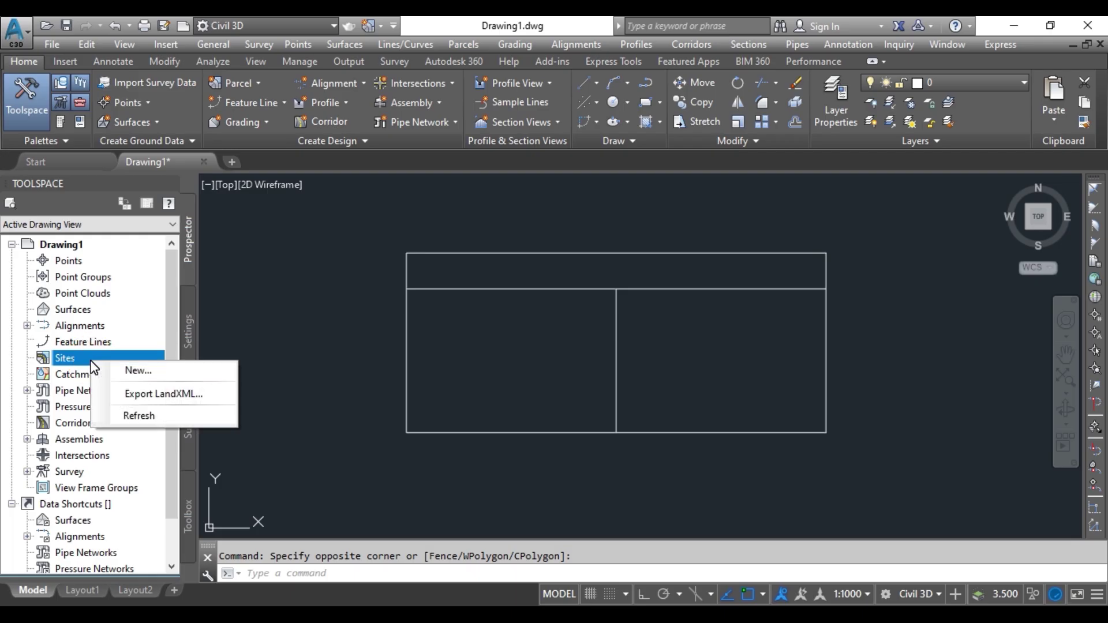
click(161, 373)
click(368, 195)
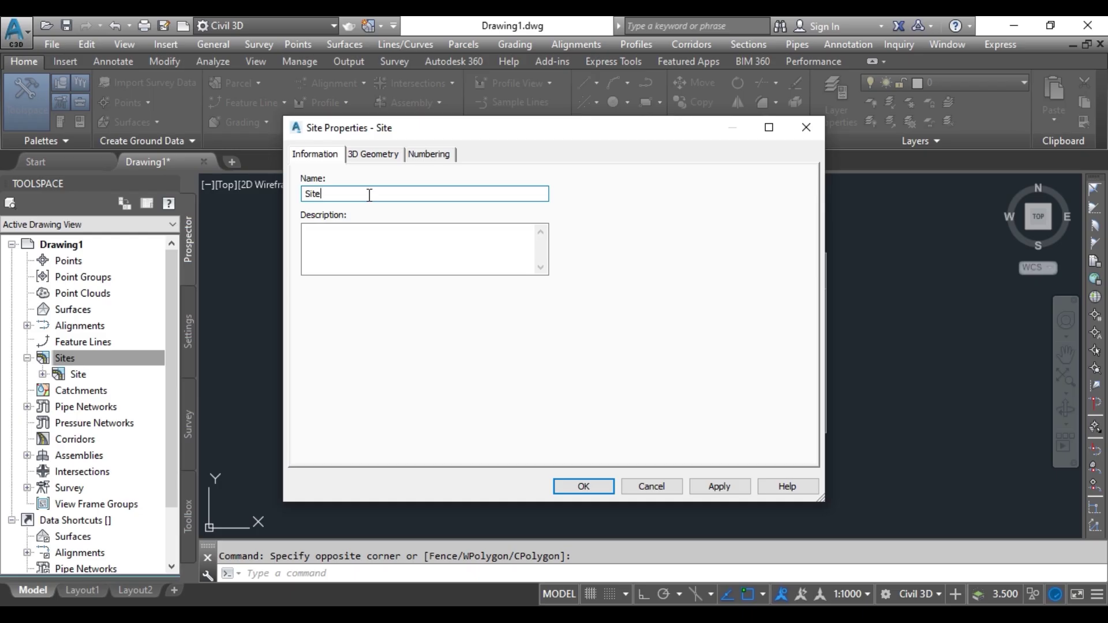
text(1)
click(428, 155)
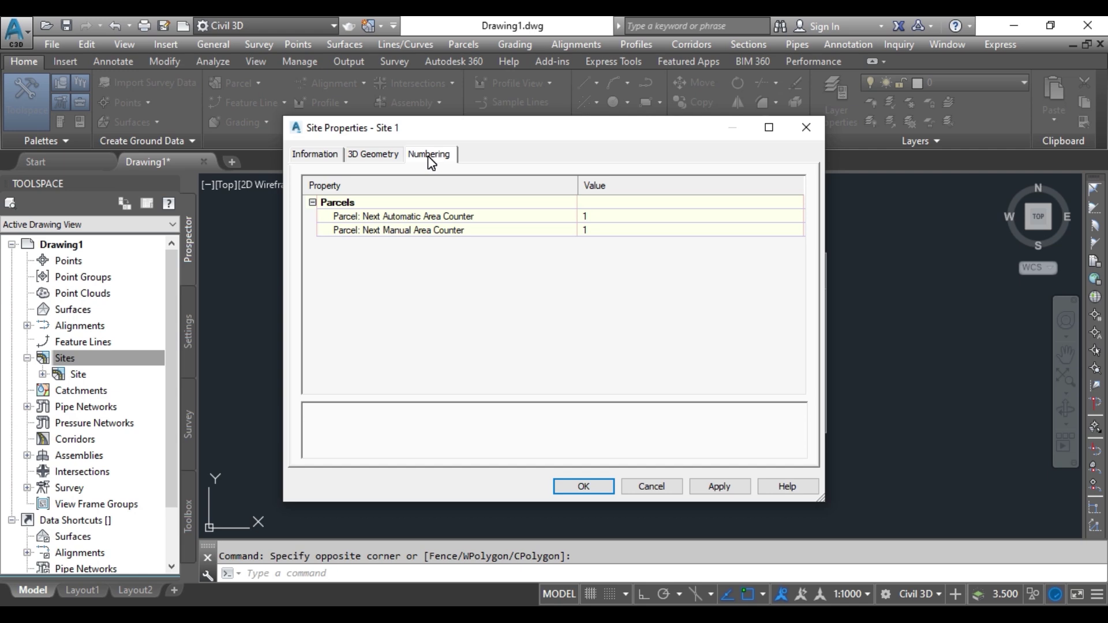
click(313, 153)
click(728, 486)
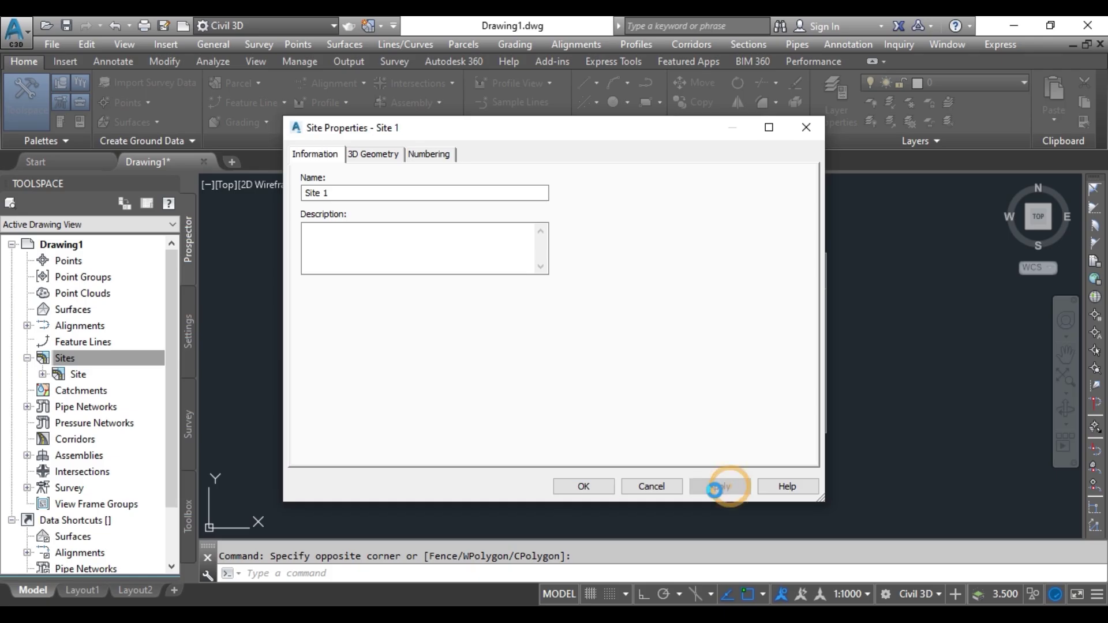
click(594, 486)
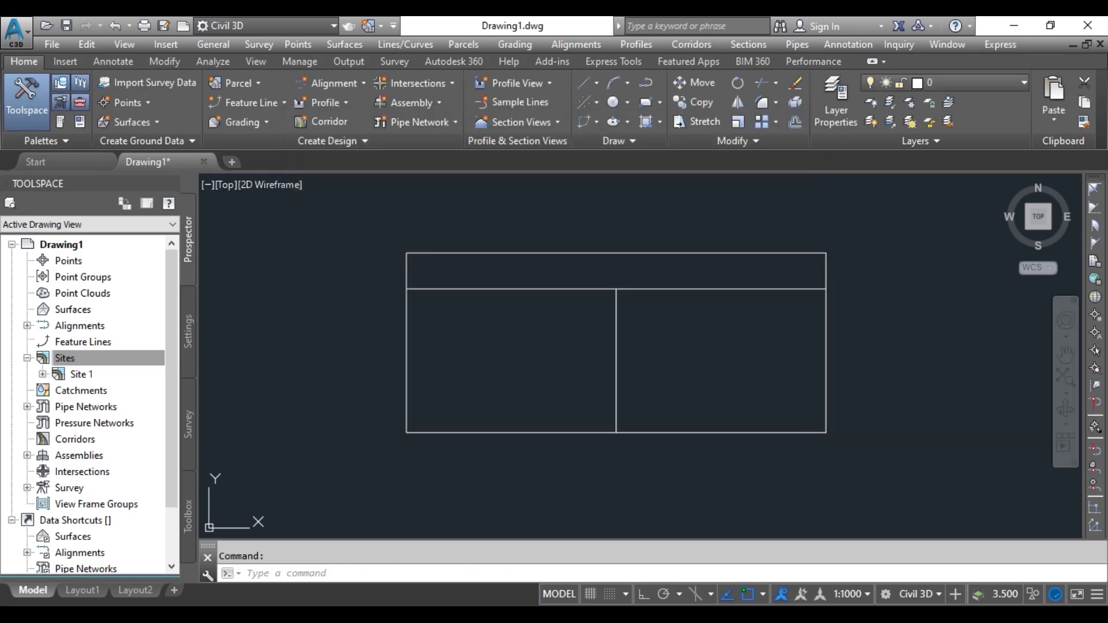
click(79, 375)
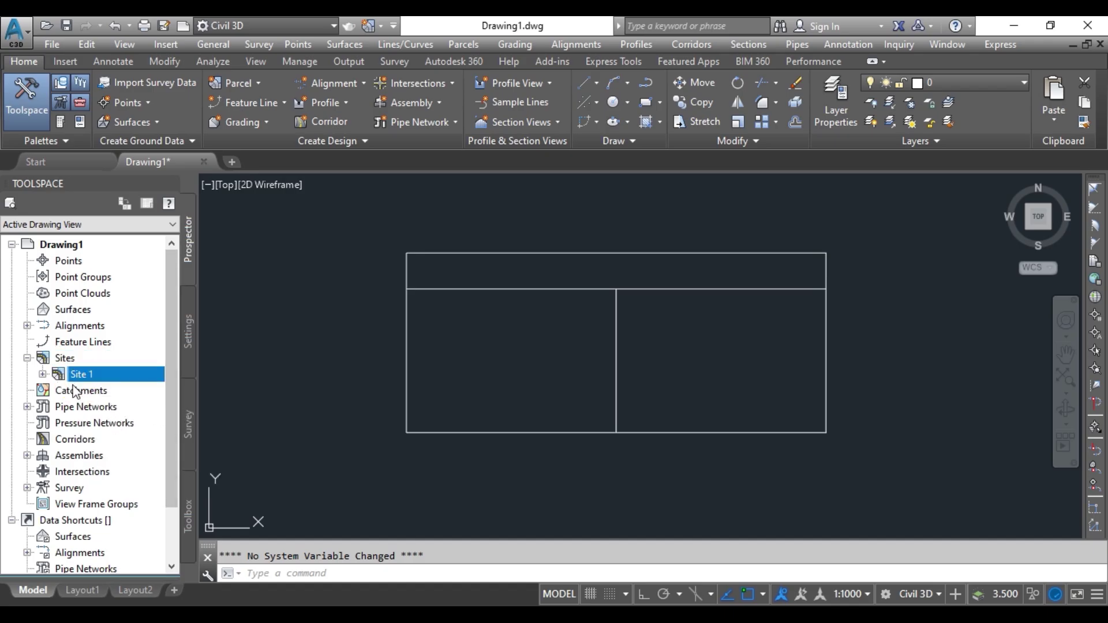
mouse_move(96, 373)
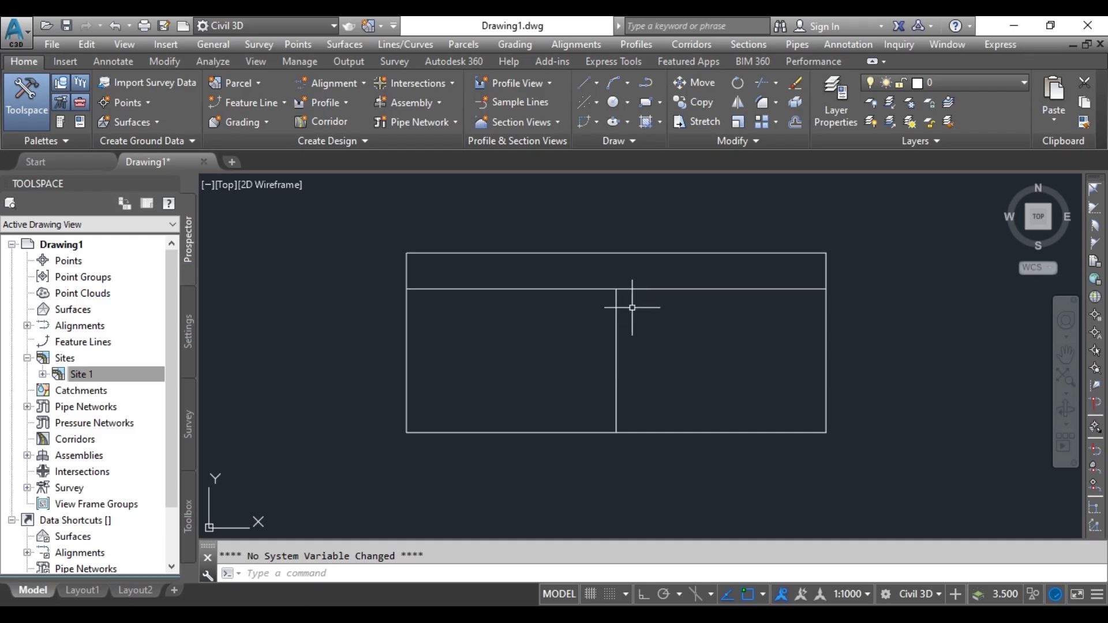
Start creating parcels from objects with the outer rectangle as the source, keeping Site 1 as the site.
click(465, 47)
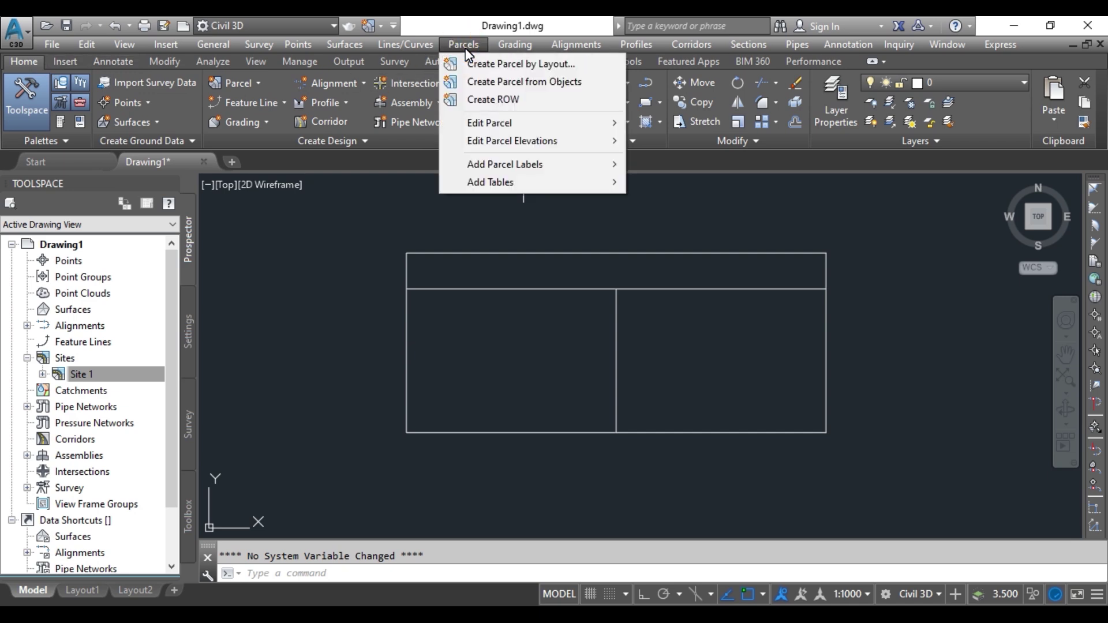
click(542, 85)
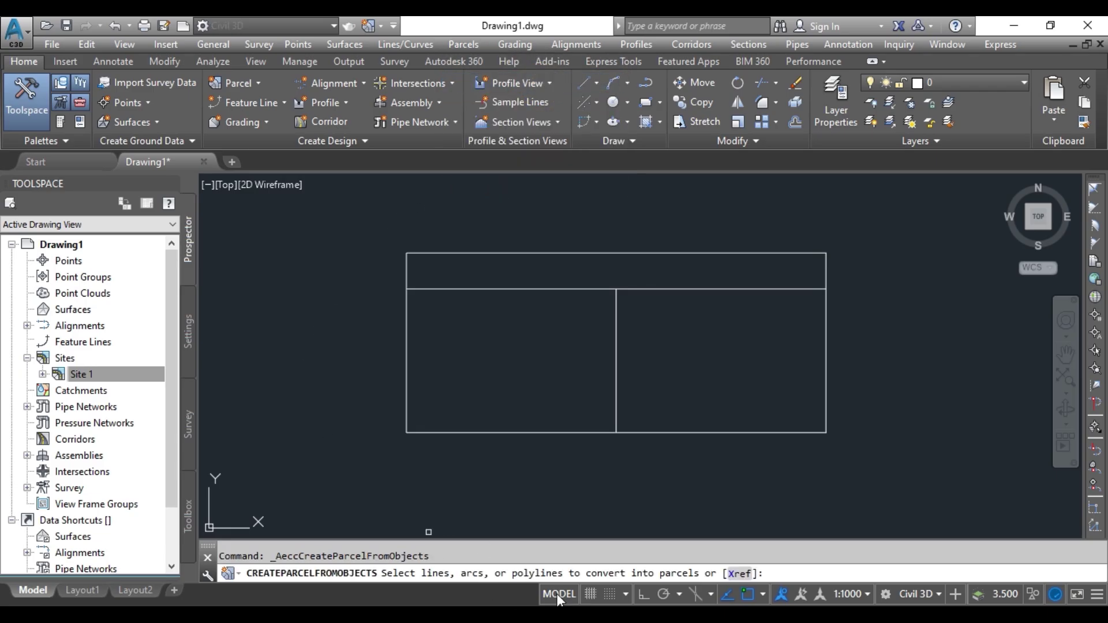
click(513, 252)
key(Return)
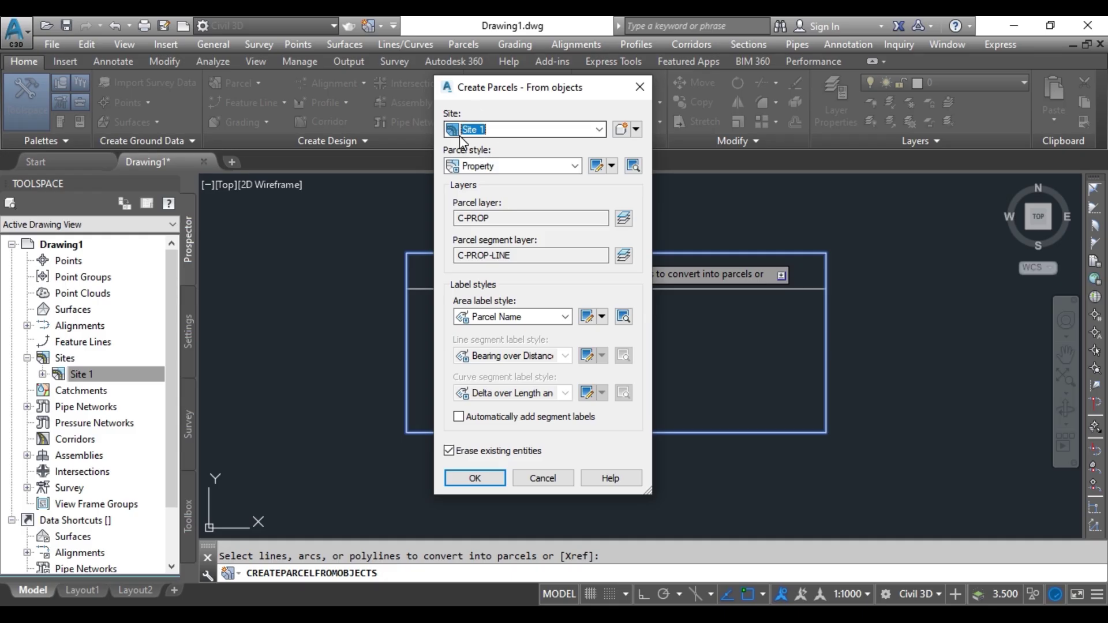
click(598, 130)
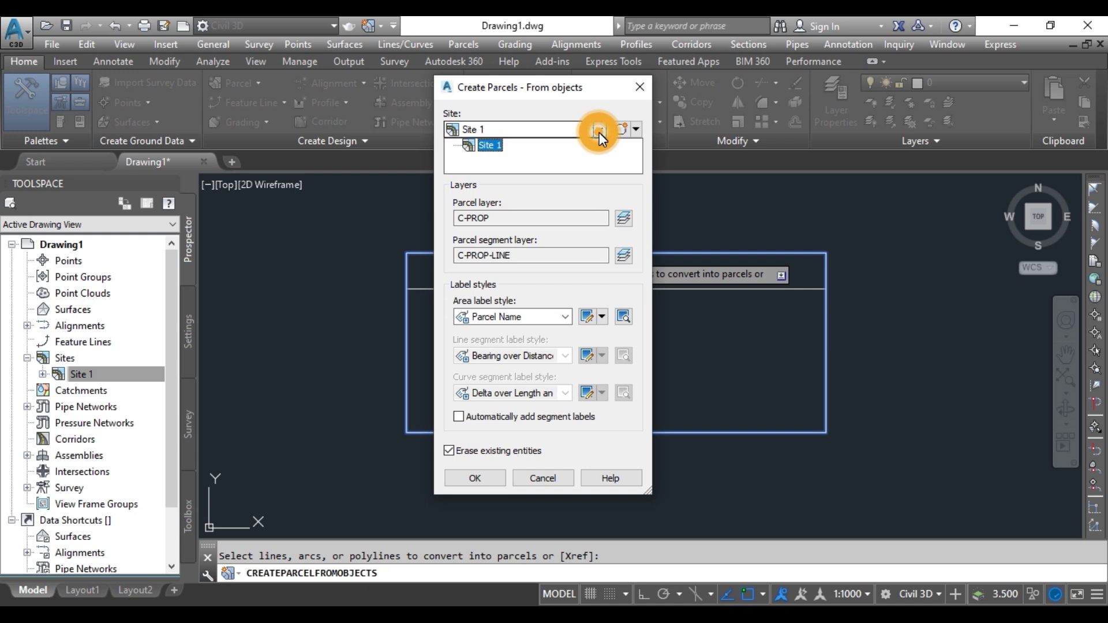
click(542, 114)
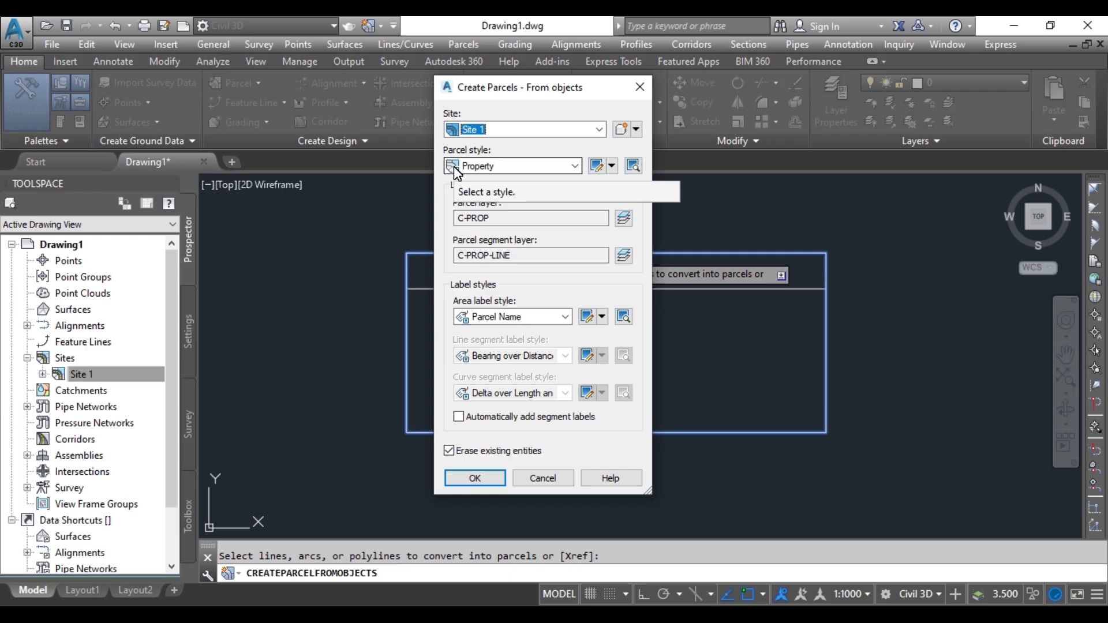
Look through the available parcel styles: Basic, Open Space, Property, Road and Single-Family.
click(574, 166)
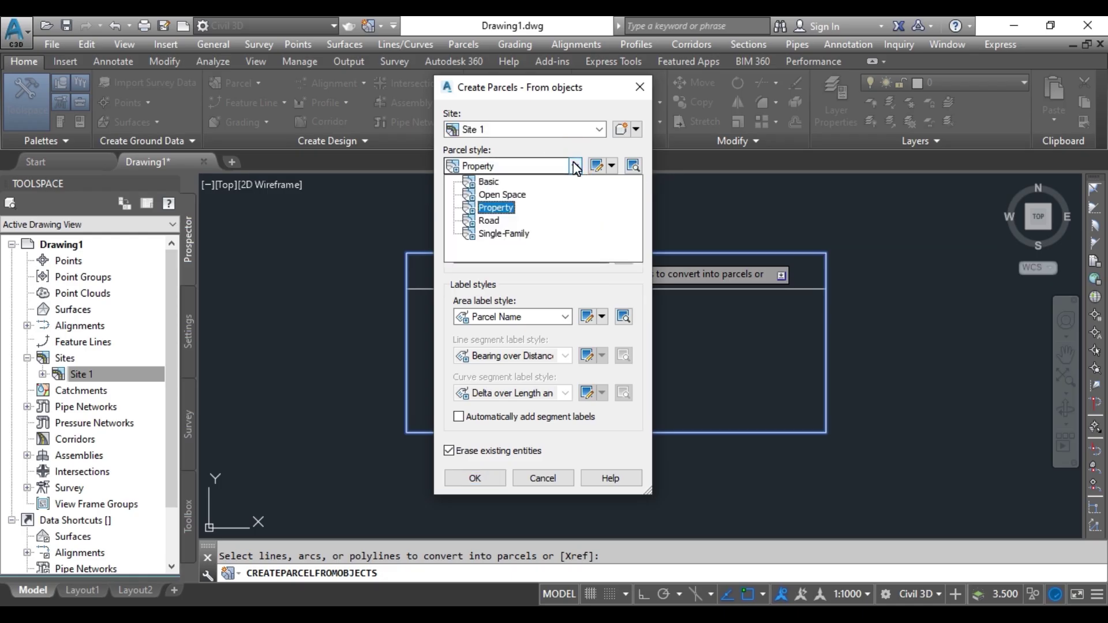
click(488, 182)
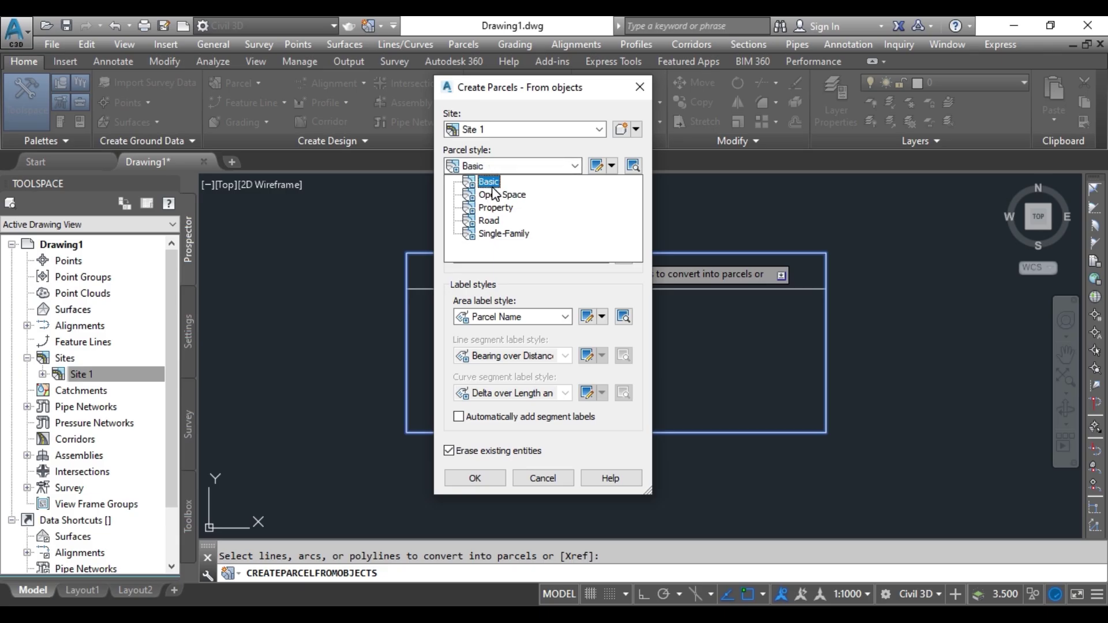
click(494, 194)
click(495, 208)
click(493, 221)
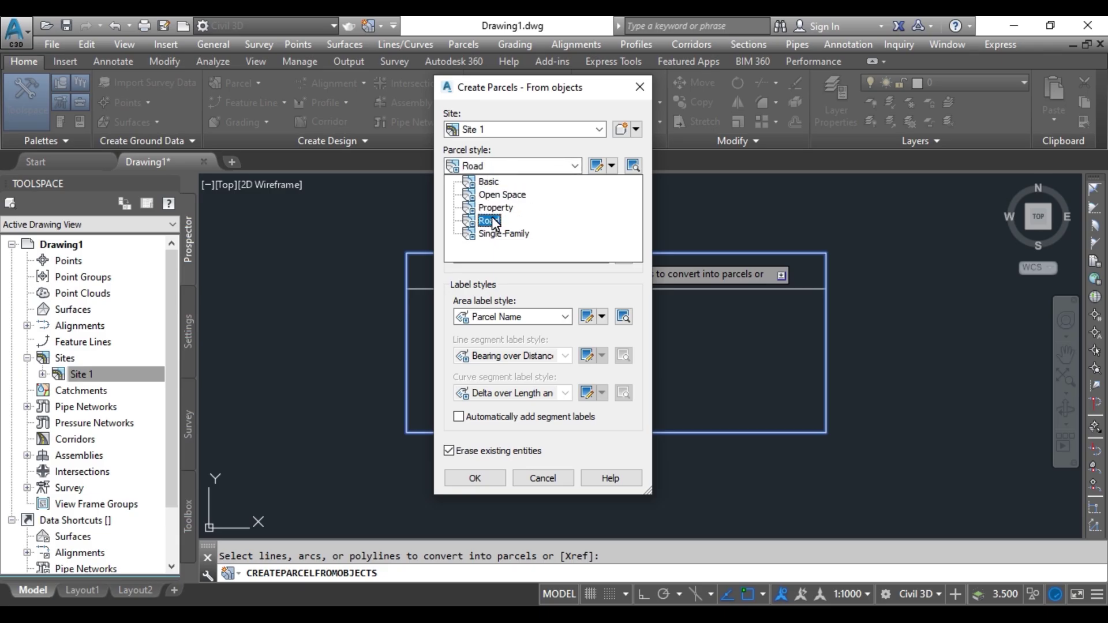
click(507, 233)
click(488, 181)
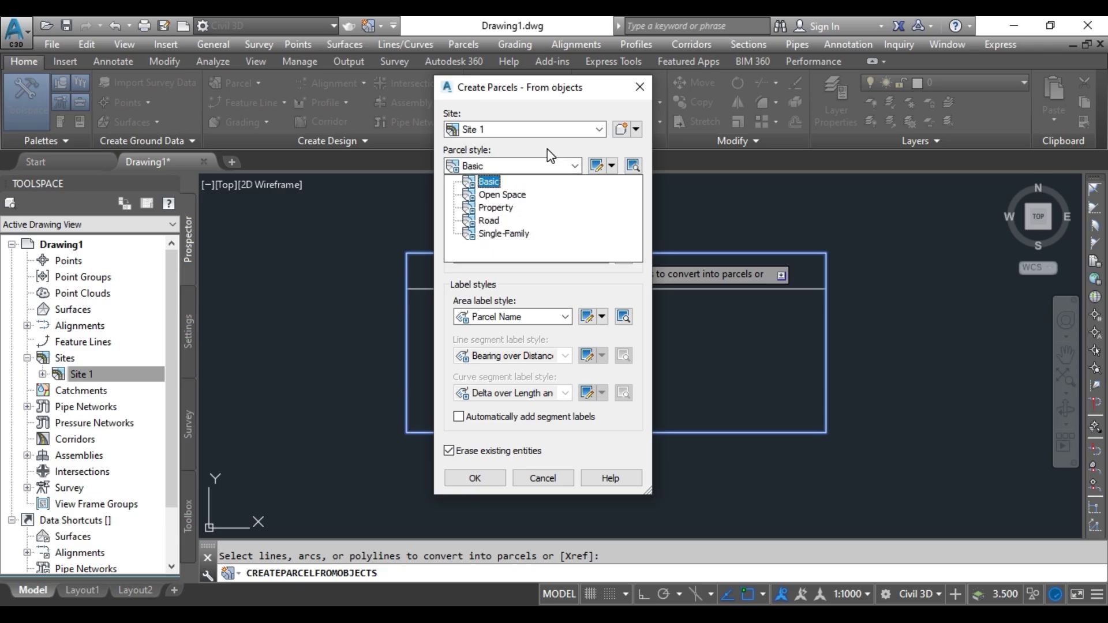
click(547, 149)
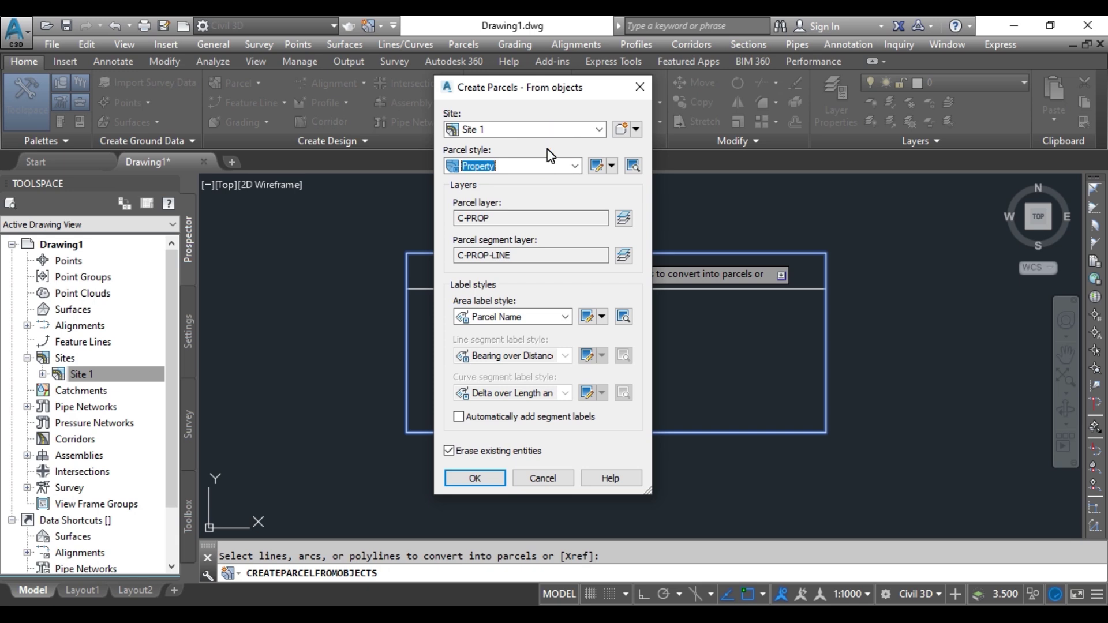
click(611, 166)
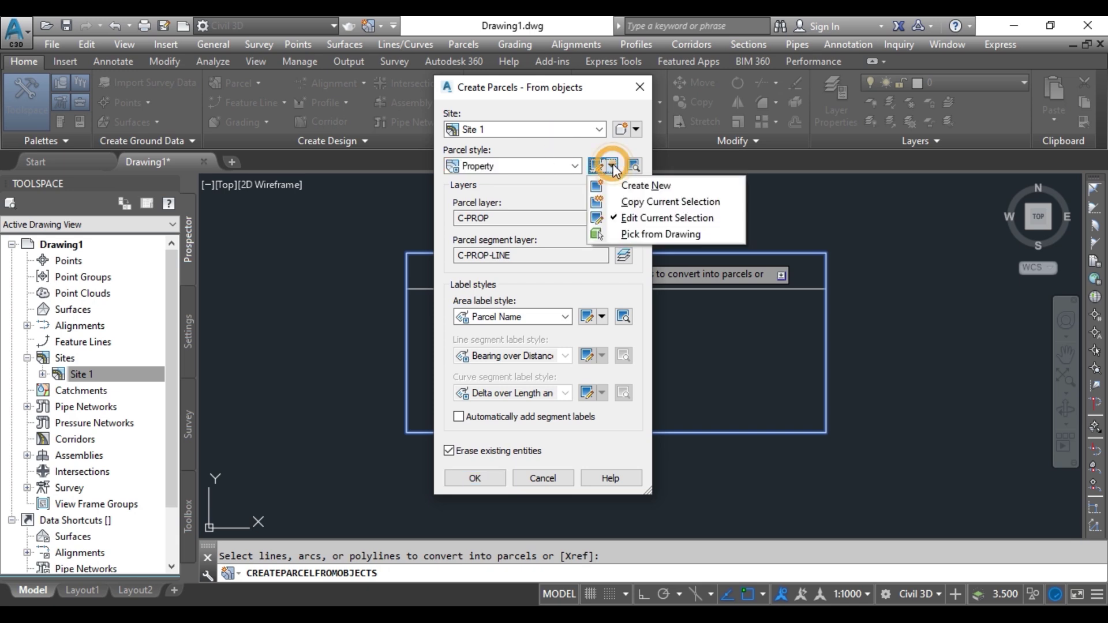
click(639, 187)
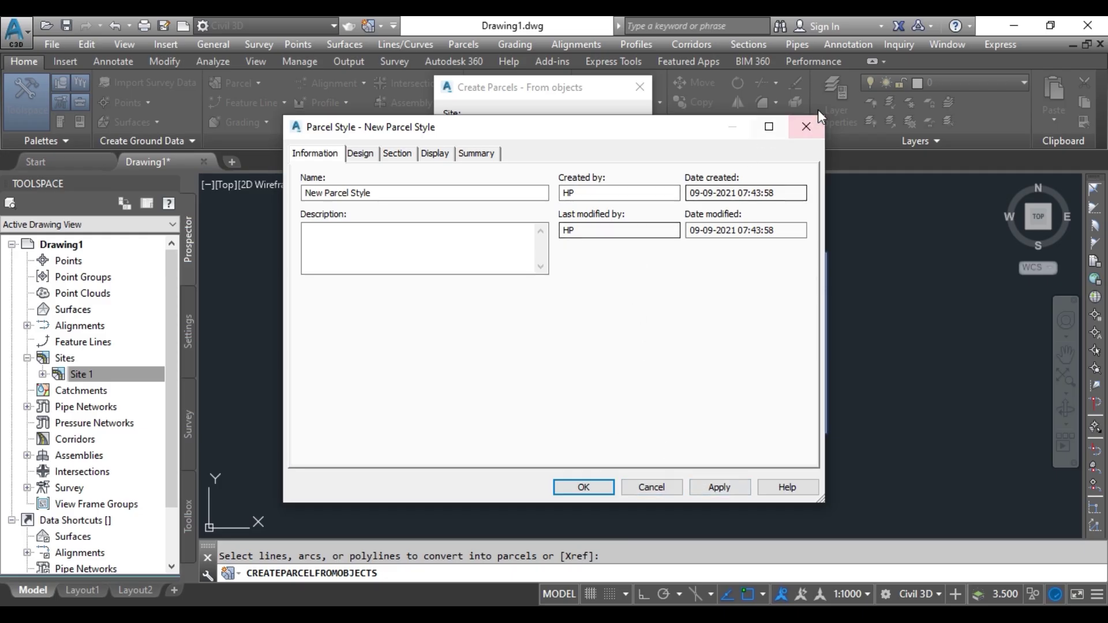
click(806, 126)
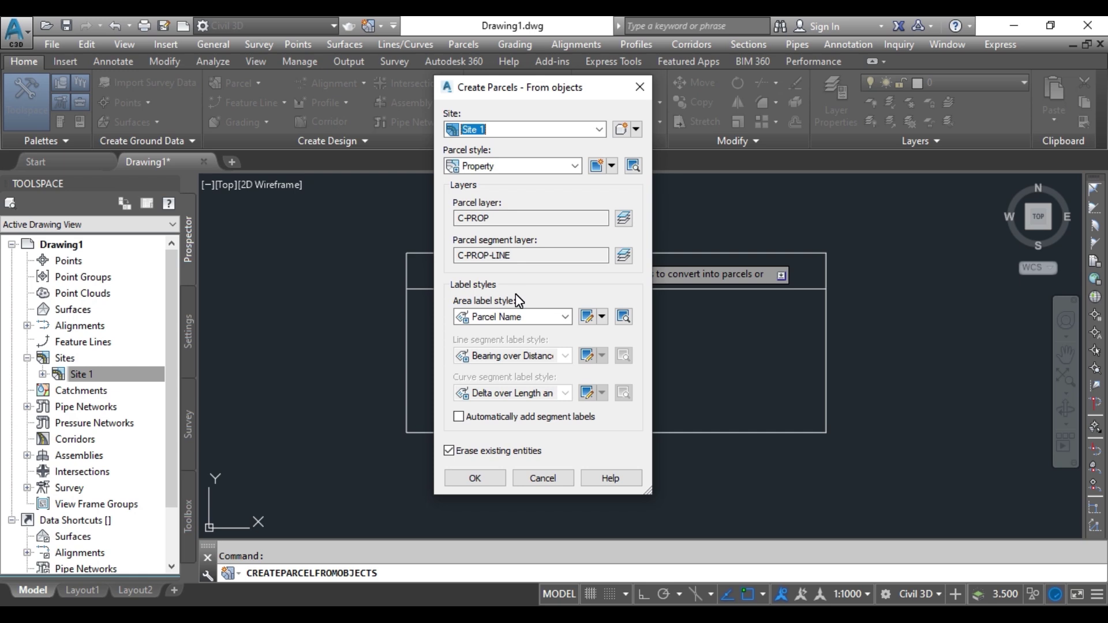
Set the area label style to Name Square meter & Acres and create the parcel from the outer rectangle.
click(566, 317)
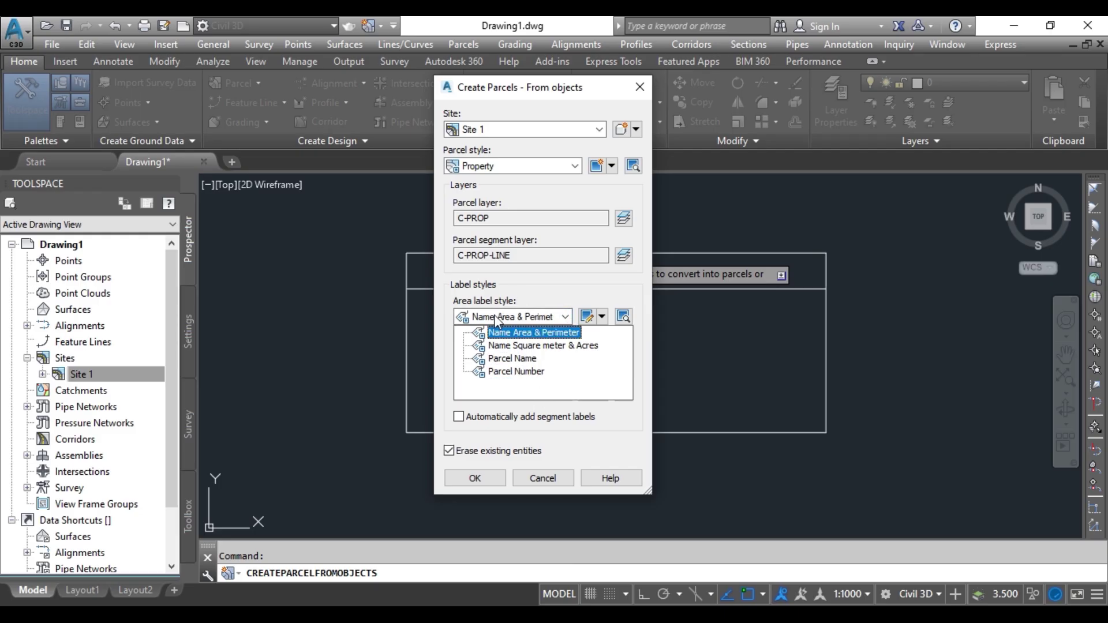
click(531, 346)
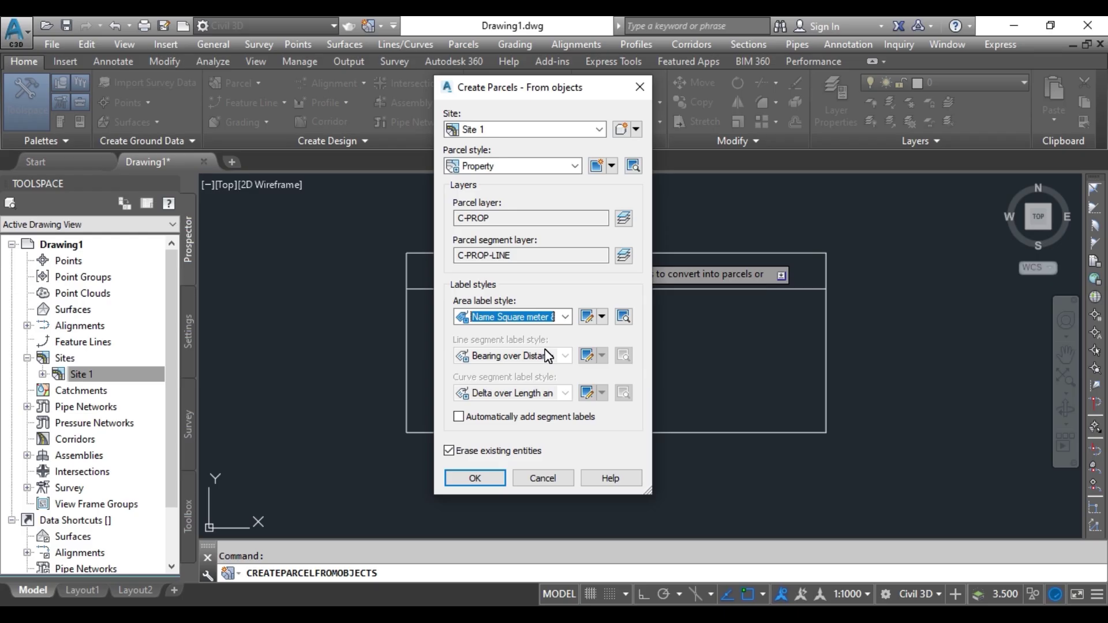
click(565, 317)
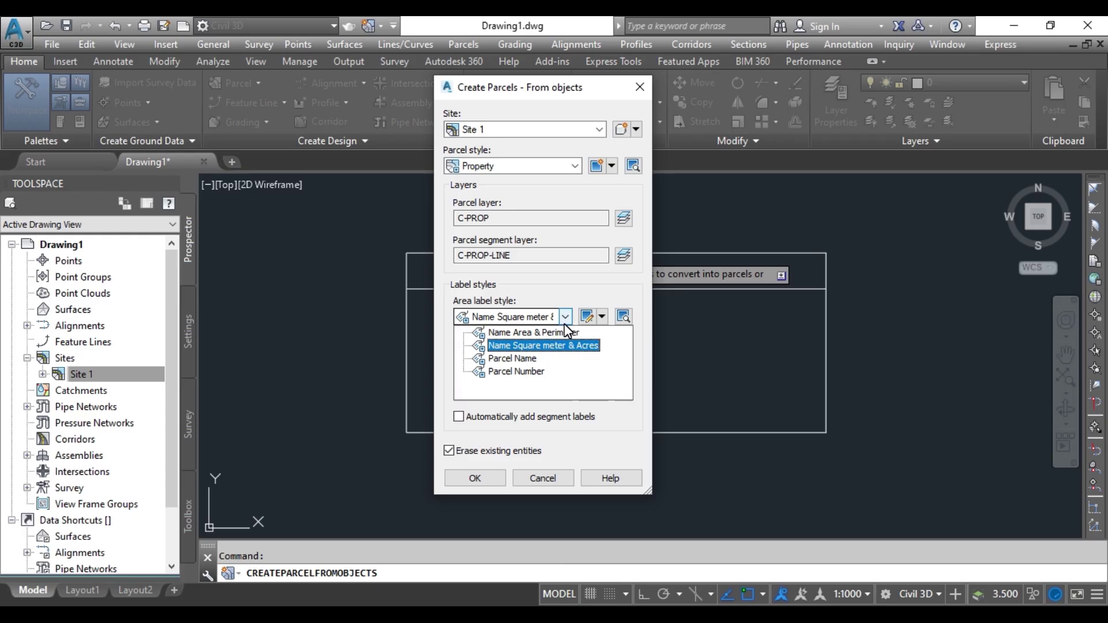
click(579, 278)
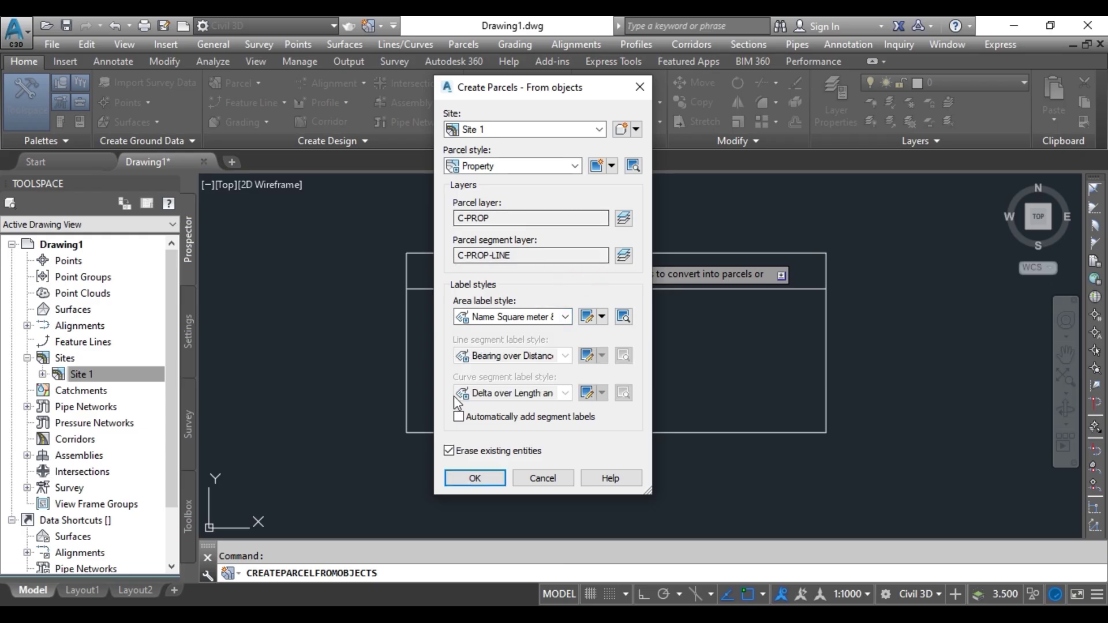
click(475, 478)
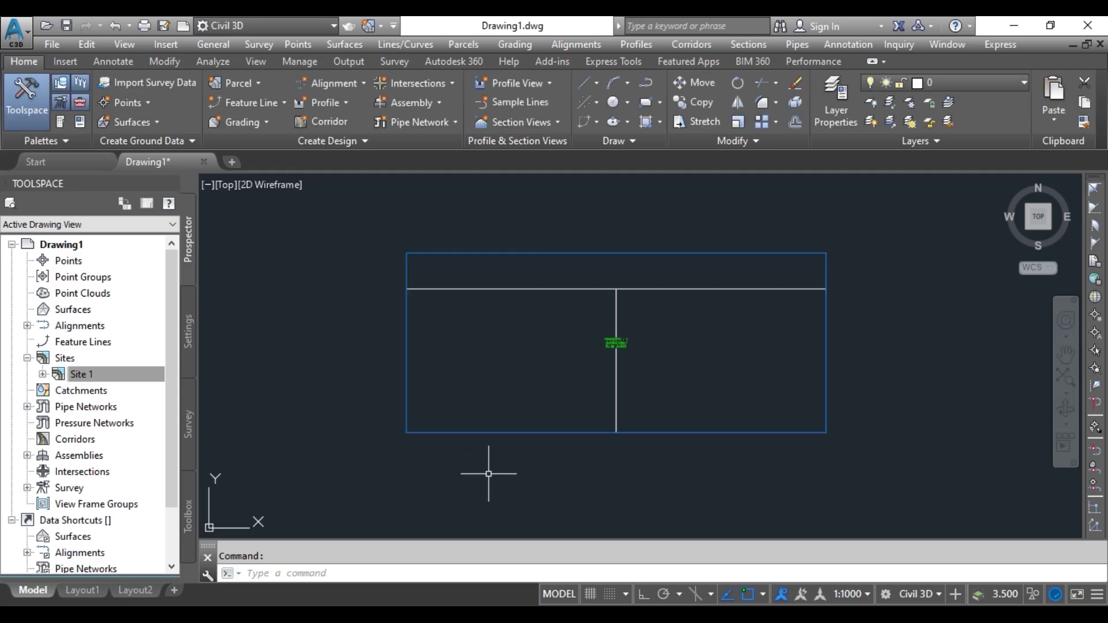
Examine the new parcel's area label at the centre of the rectangle for its name, square metres and acres.
scroll(618, 351, up, 5)
scroll(621, 294, up, 3)
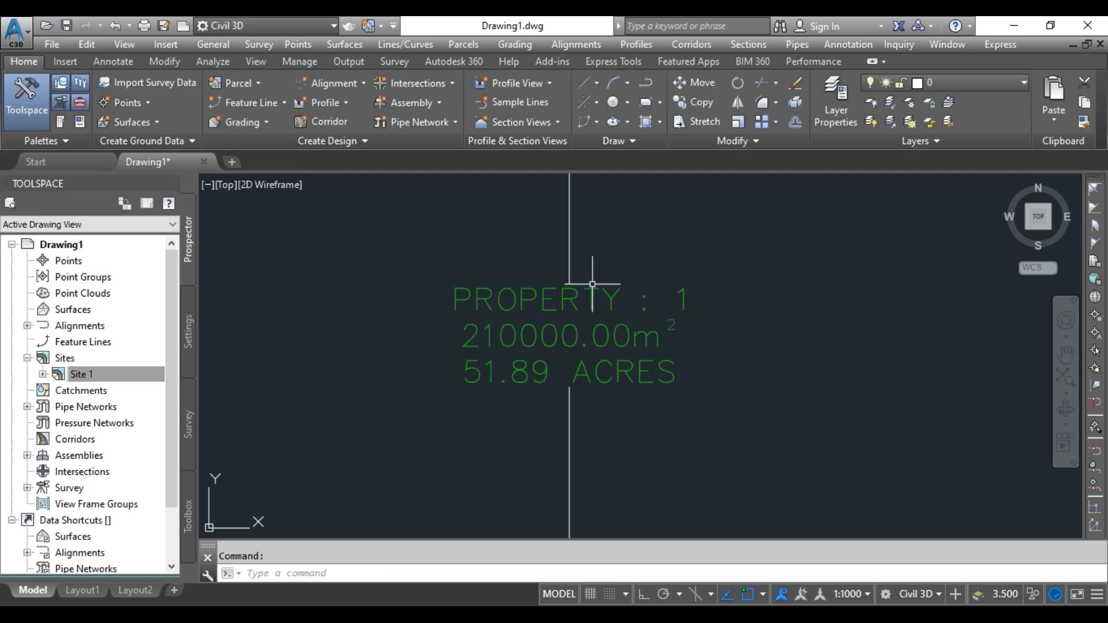
scroll(527, 333, up, 4)
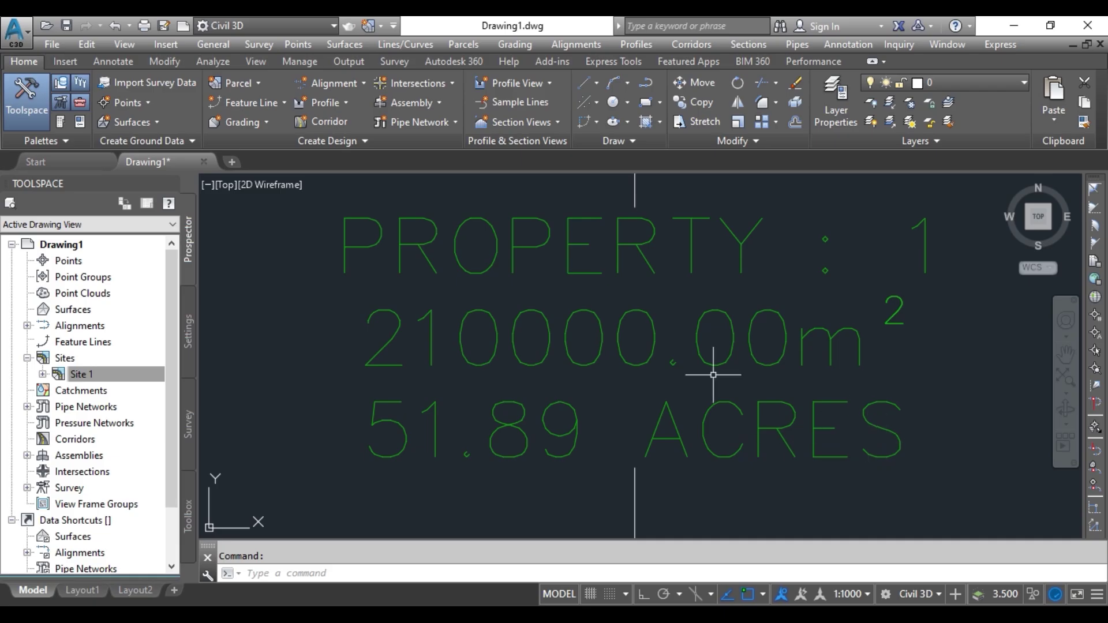
scroll(516, 431, down, 6)
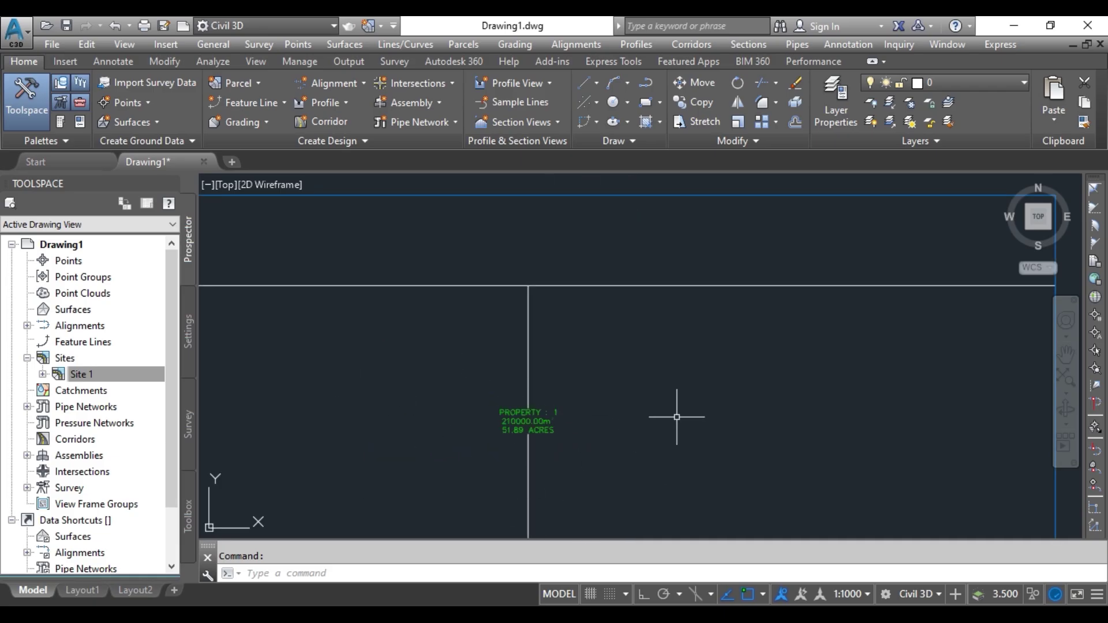
scroll(576, 386, down, 4)
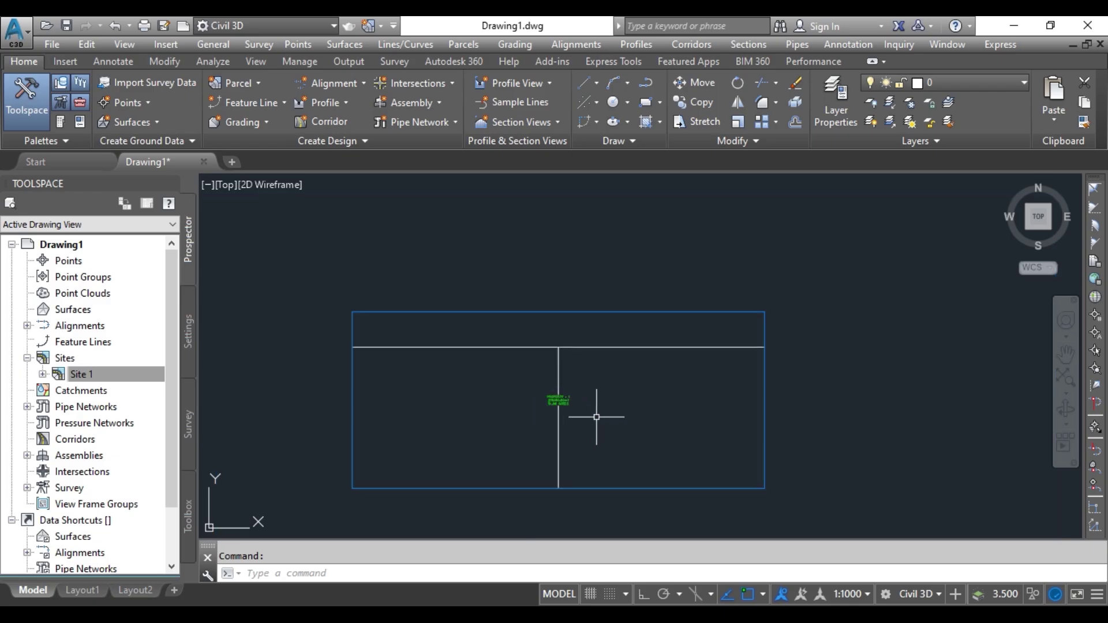
middle_drag(597, 416, 727, 375)
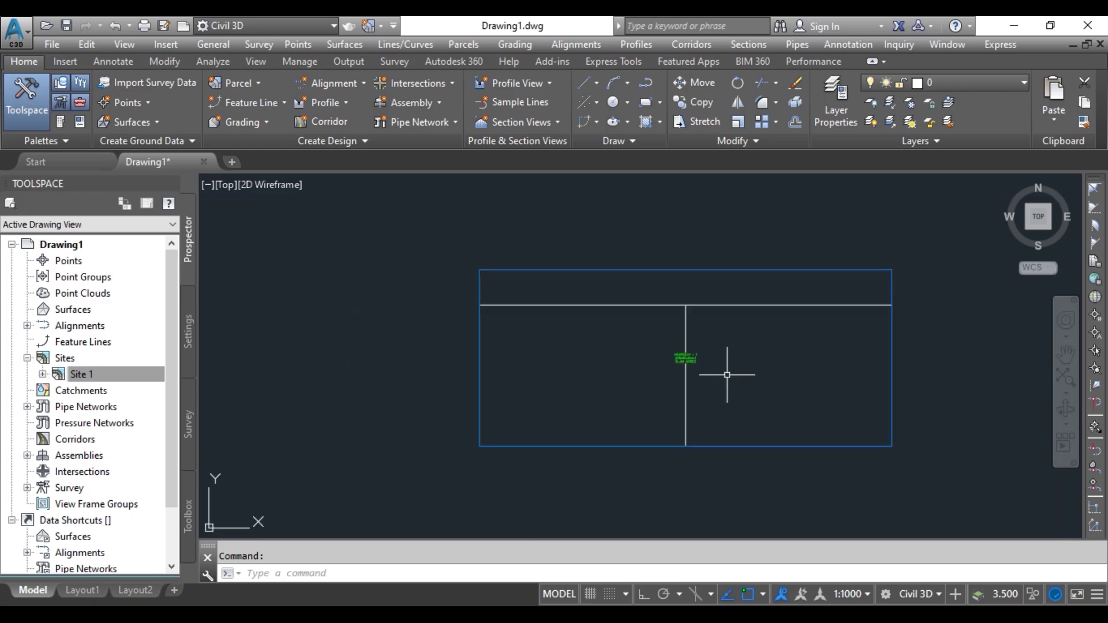
scroll(727, 375, up, 2)
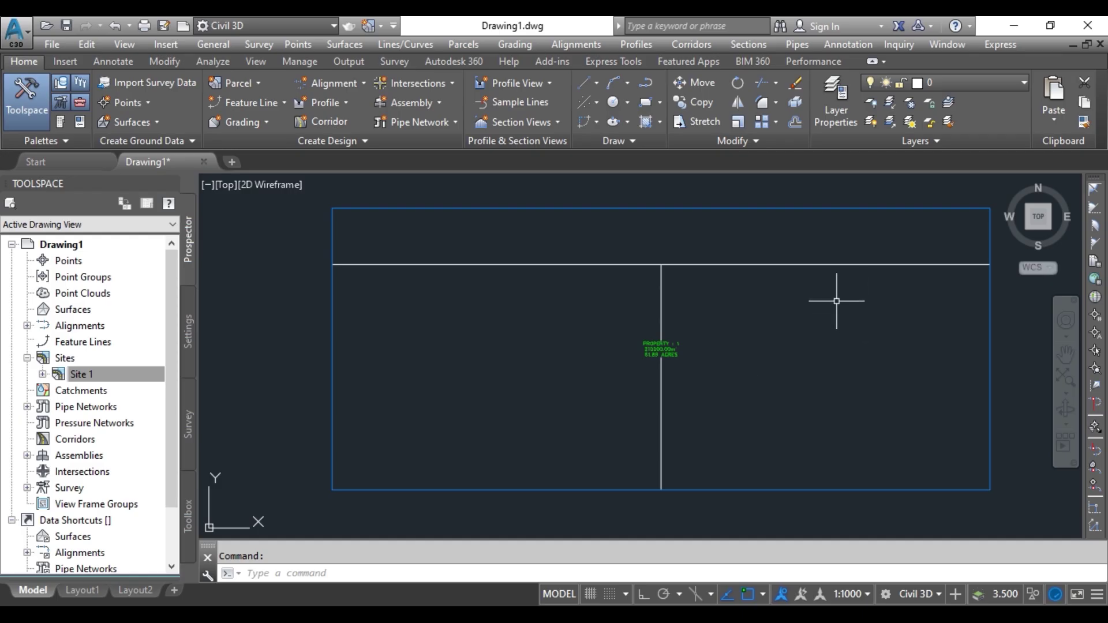
Start creating an alignment from the inner horizontal polyline, accepting the proposed direction.
click(590, 46)
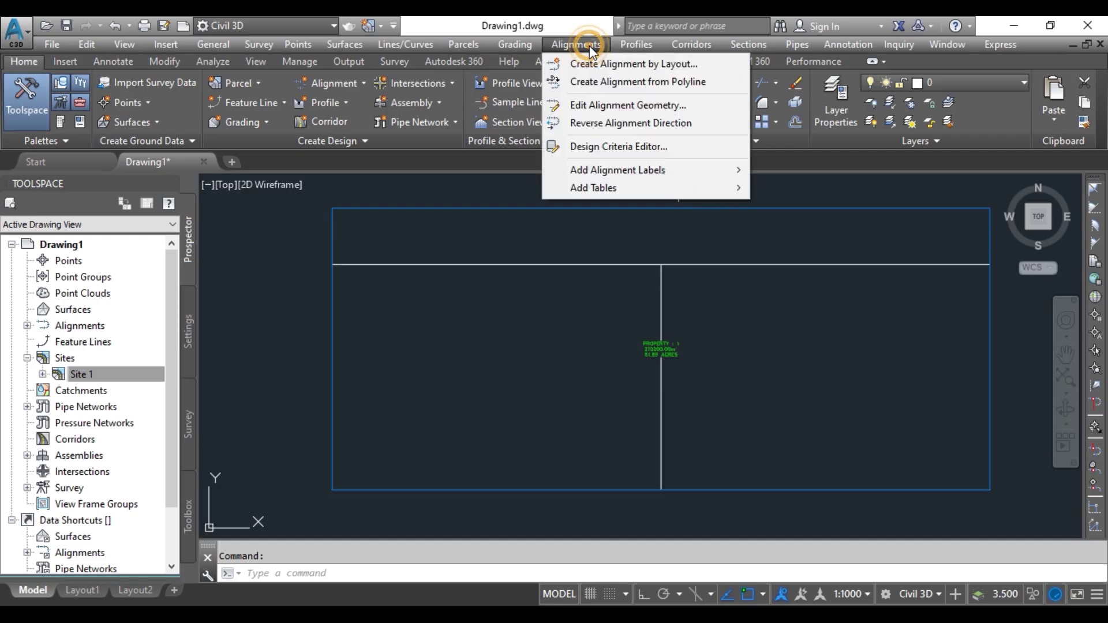
click(612, 84)
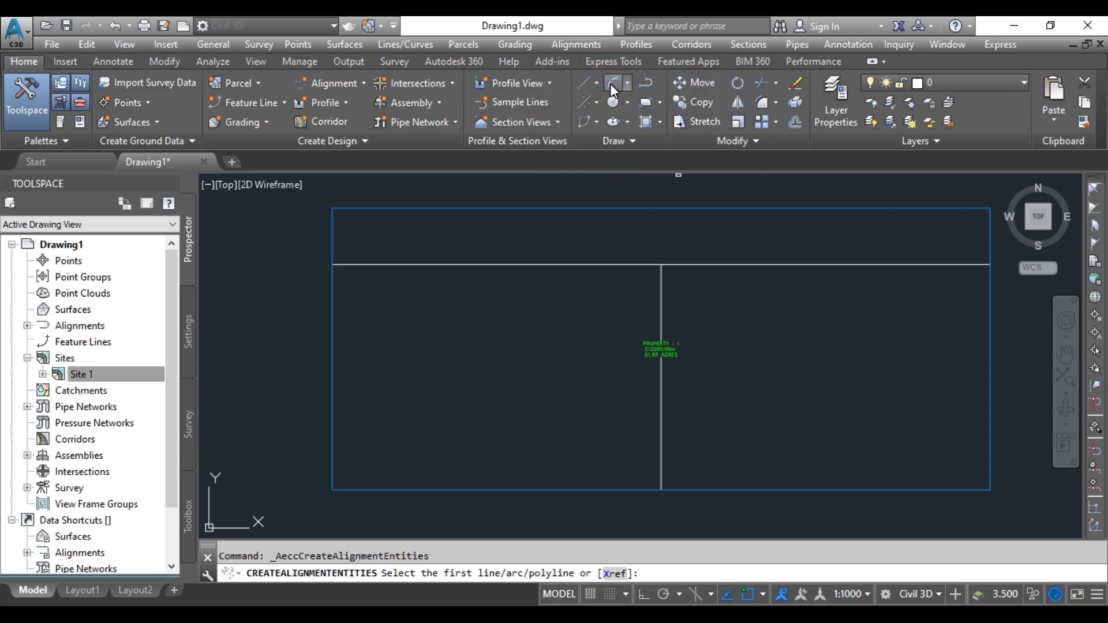
click(550, 265)
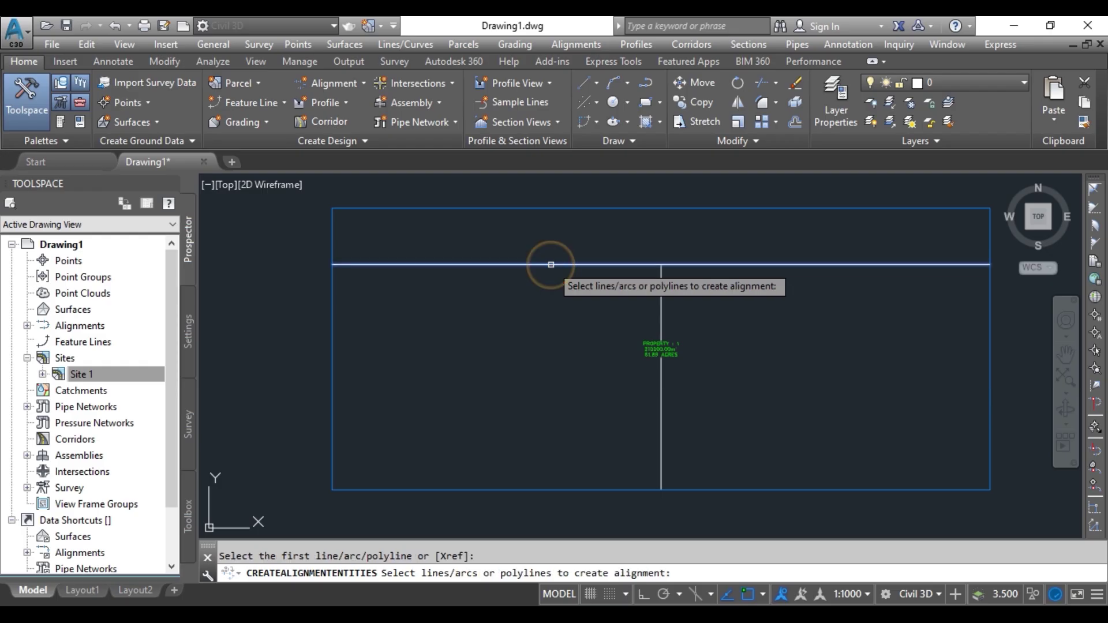
key(Return)
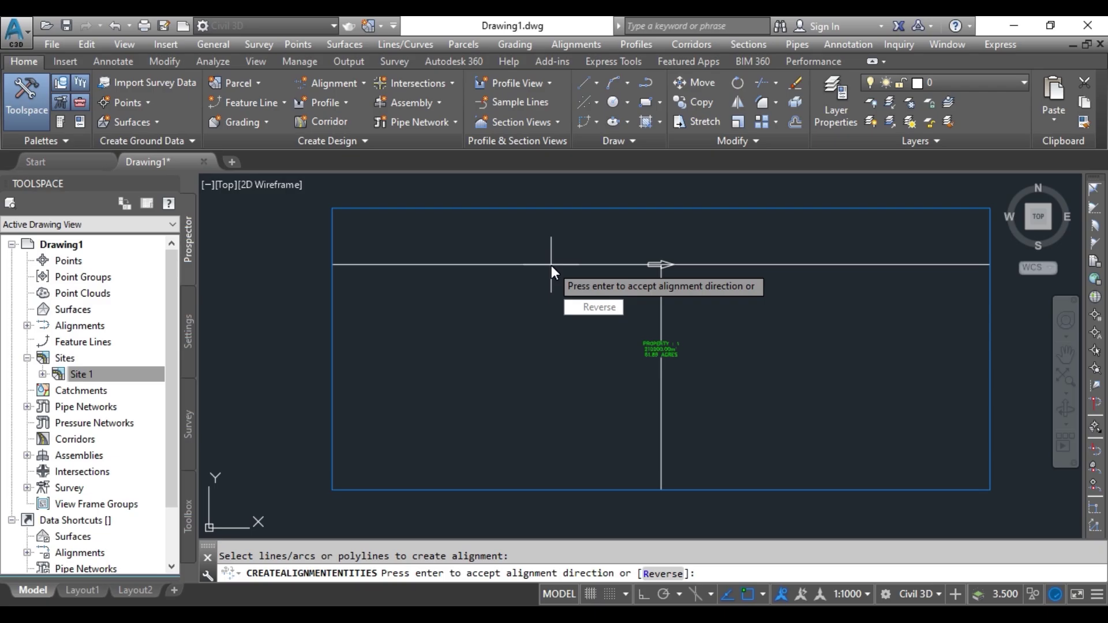
key(Return)
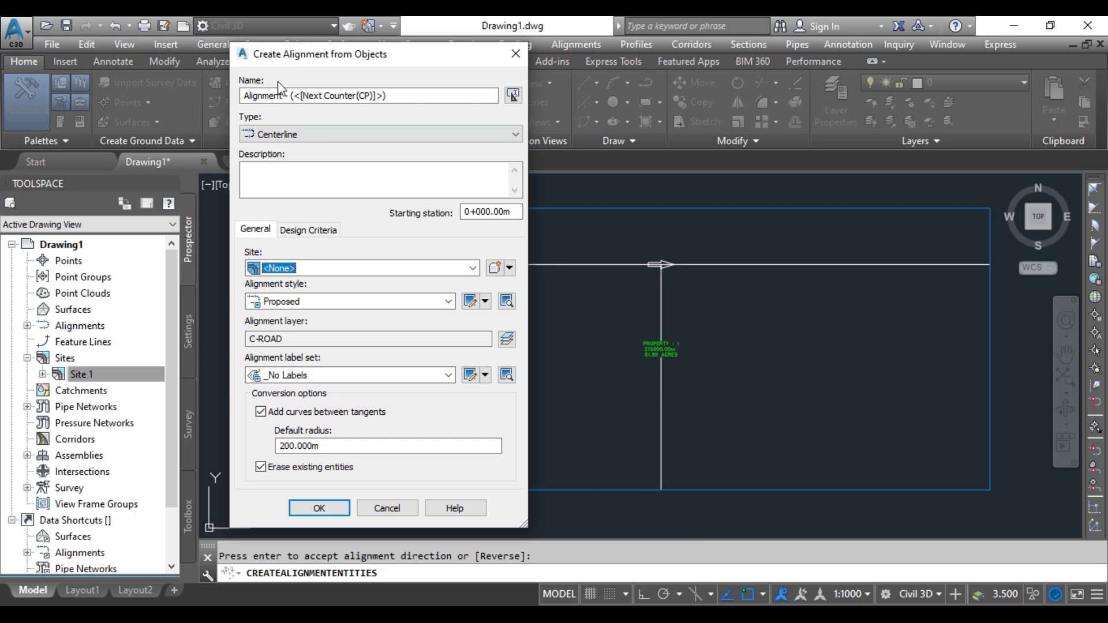
Name the alignment MG ROAD, assign it to Site 1 and create it.
click(414, 96)
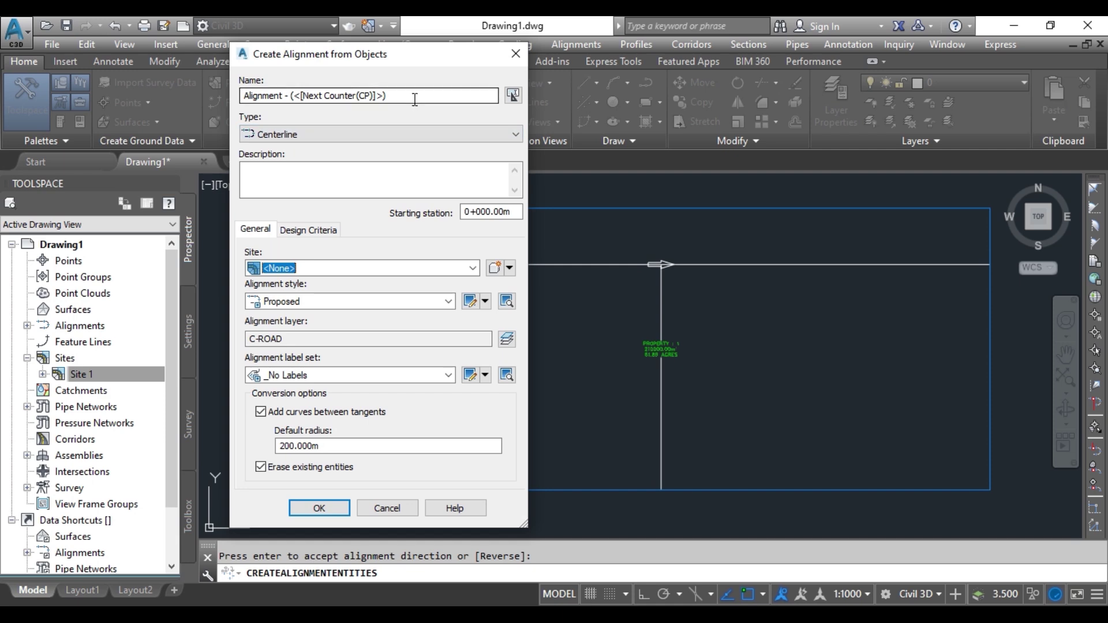
double_click(414, 96)
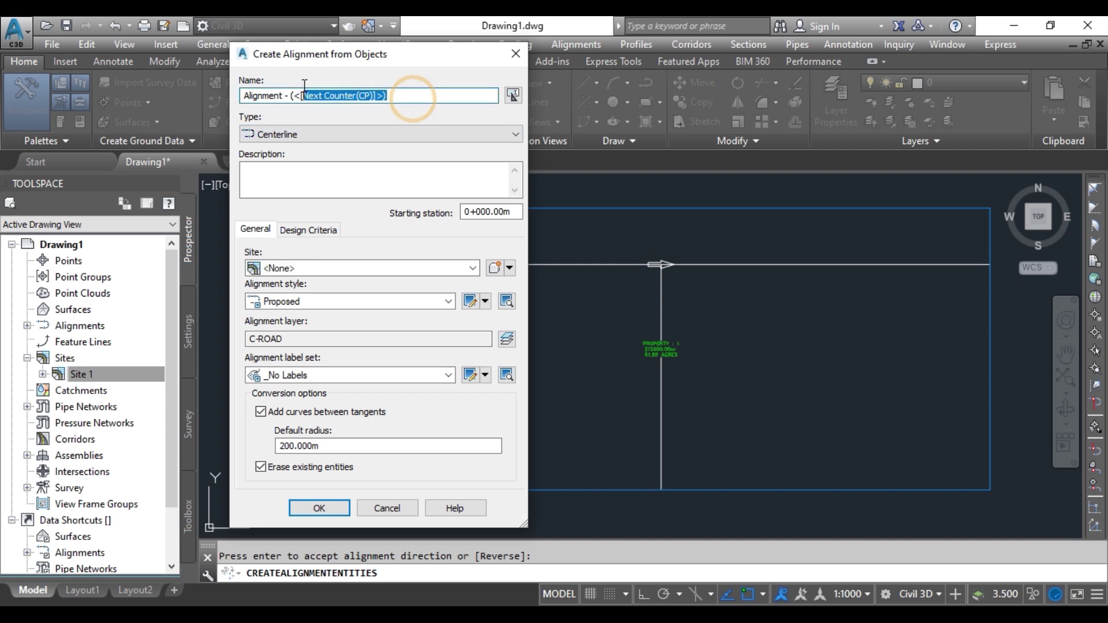
text(M)
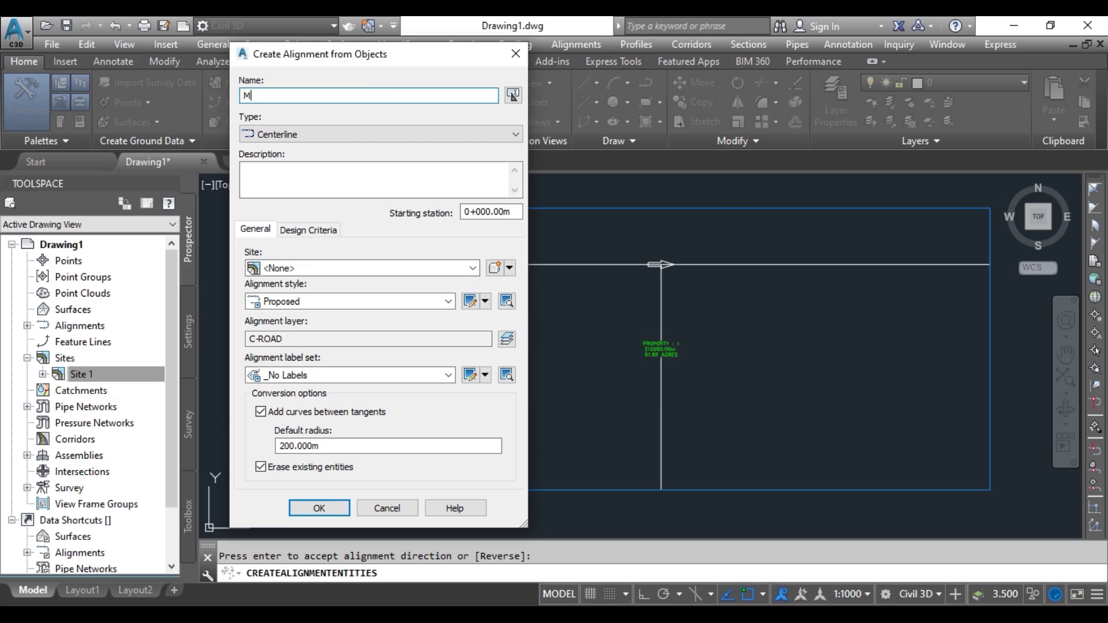
text(G ROAD)
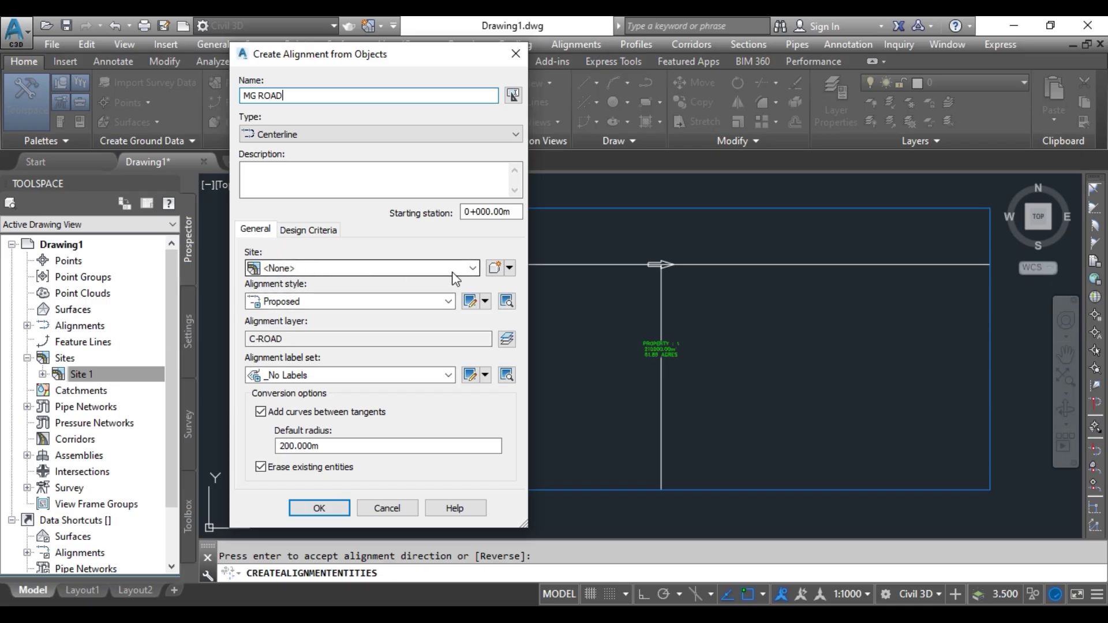
click(475, 269)
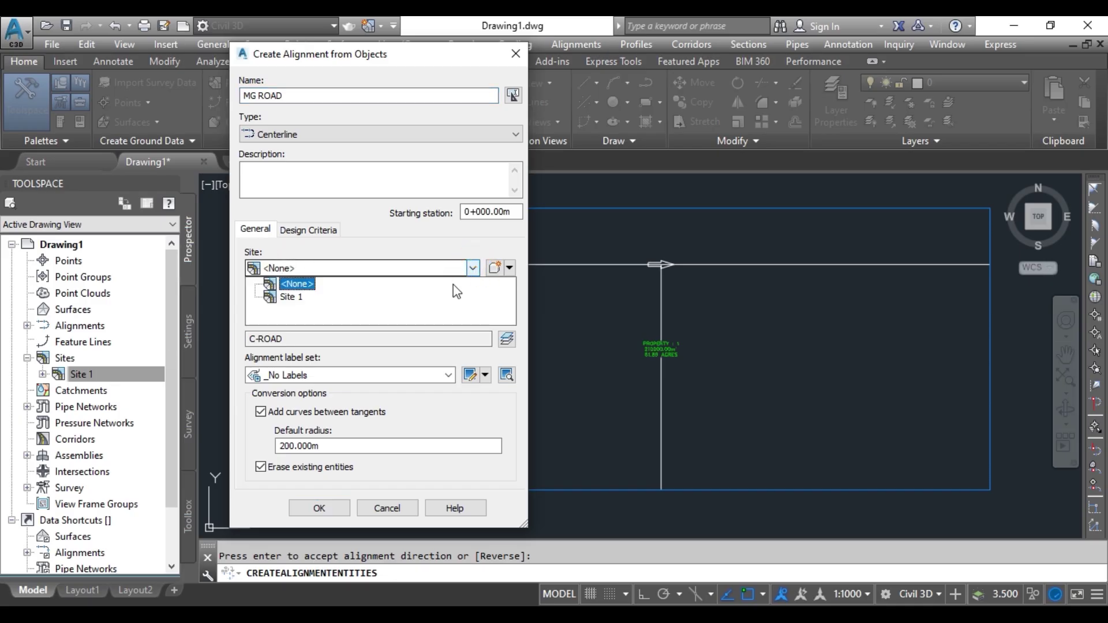
click(302, 298)
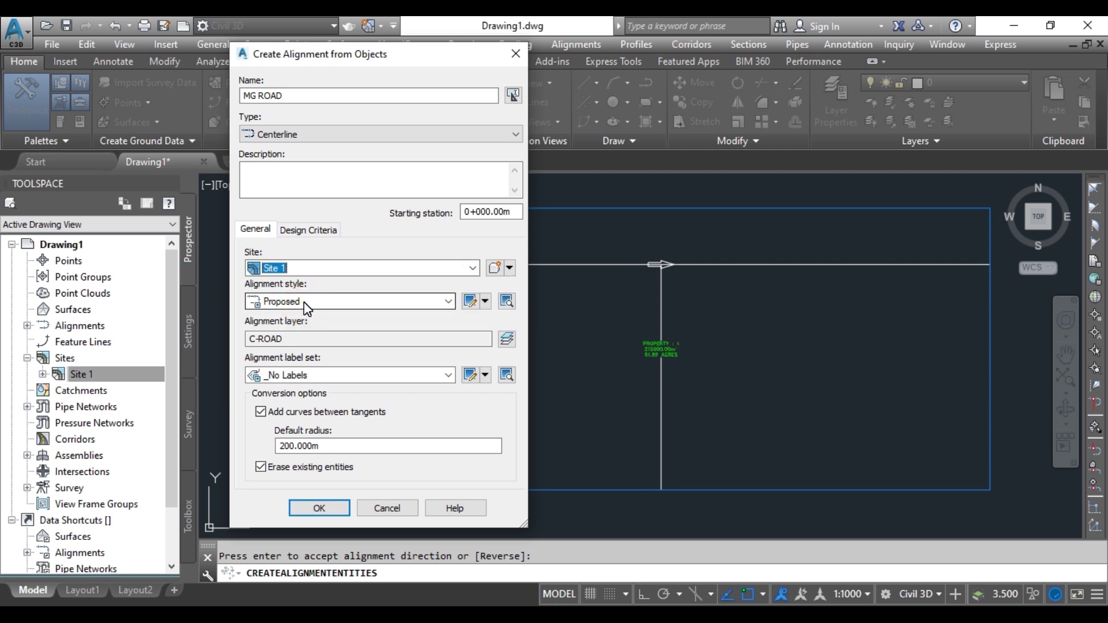
click(319, 508)
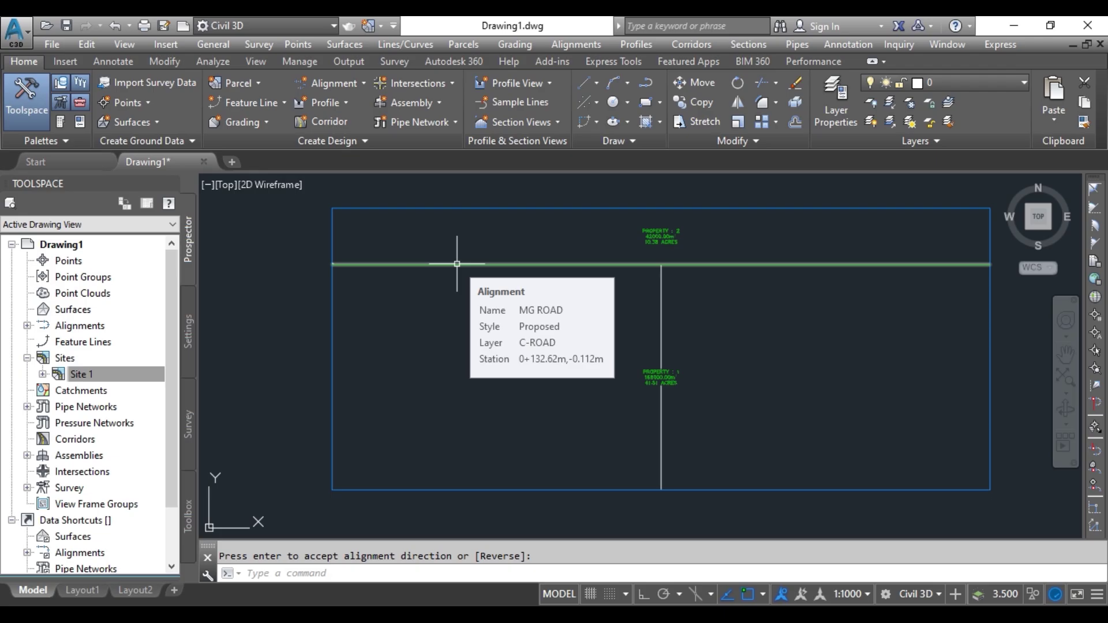
Examine the area labels of the two parcels above and below the MG ROAD alignment.
scroll(664, 379, up, 2)
scroll(664, 379, up, 2)
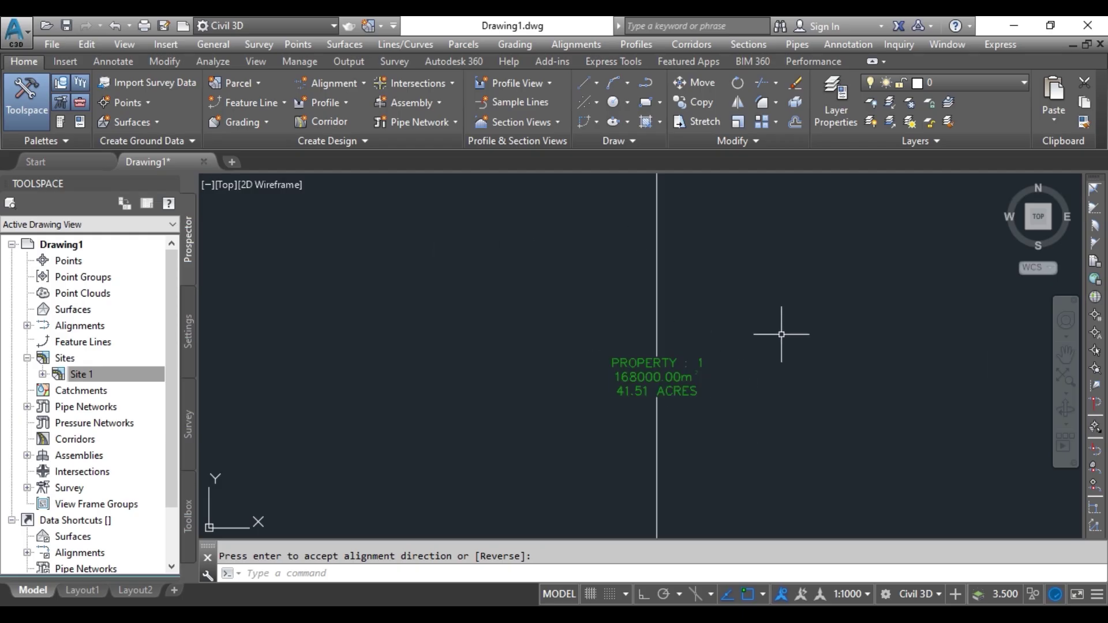
scroll(701, 349, up, 2)
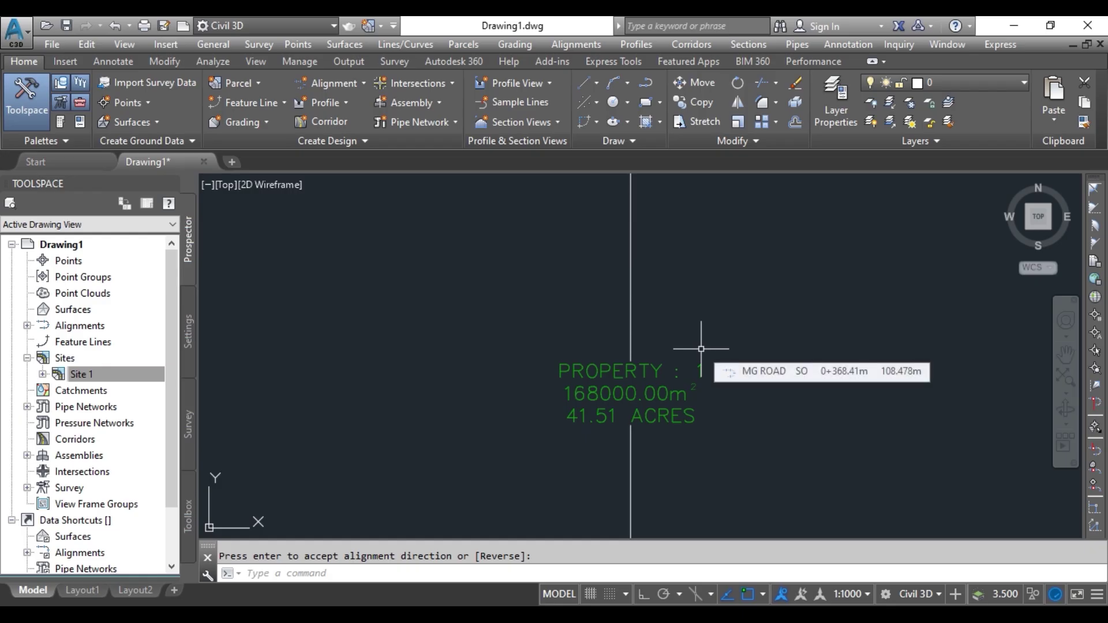
scroll(701, 348, down, 3)
middle_drag(700, 349, 673, 408)
scroll(678, 300, up, 3)
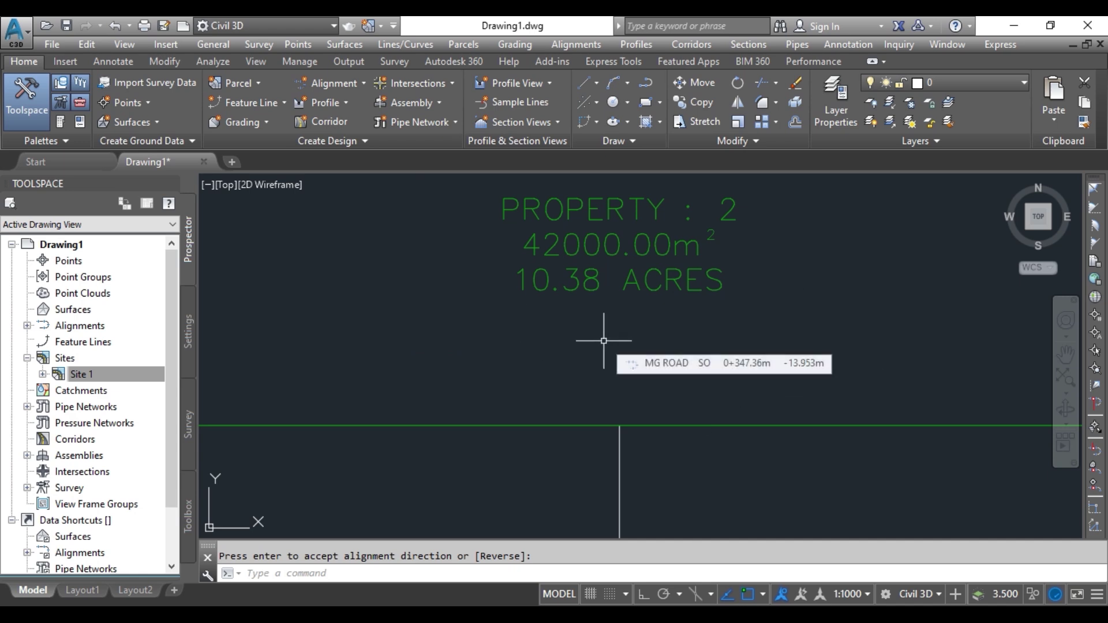
scroll(604, 341, down, 5)
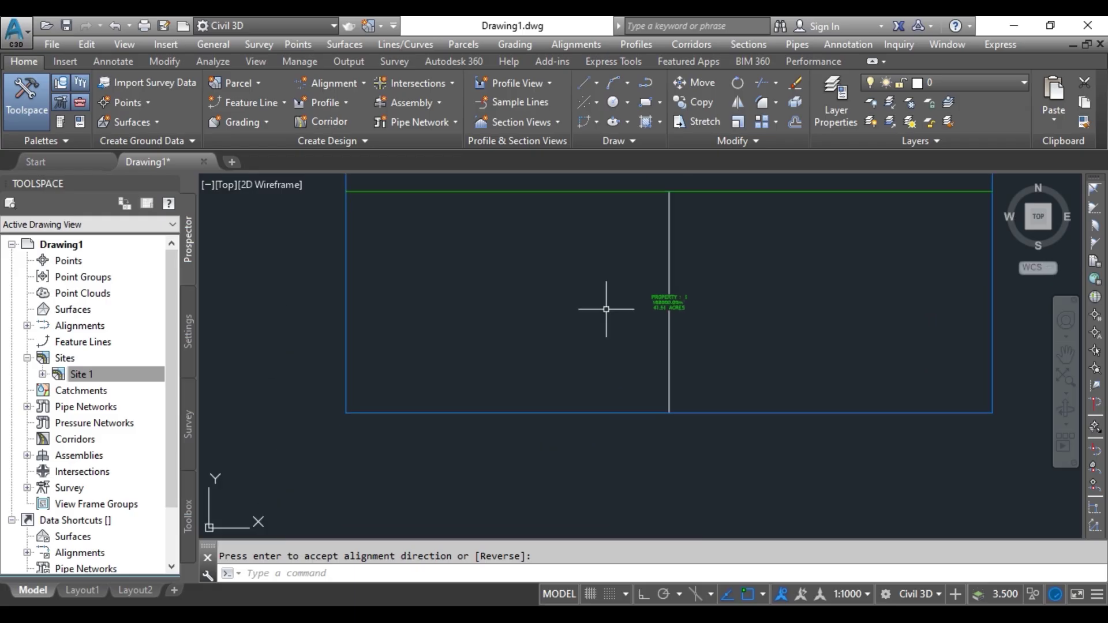
scroll(623, 346, down, 3)
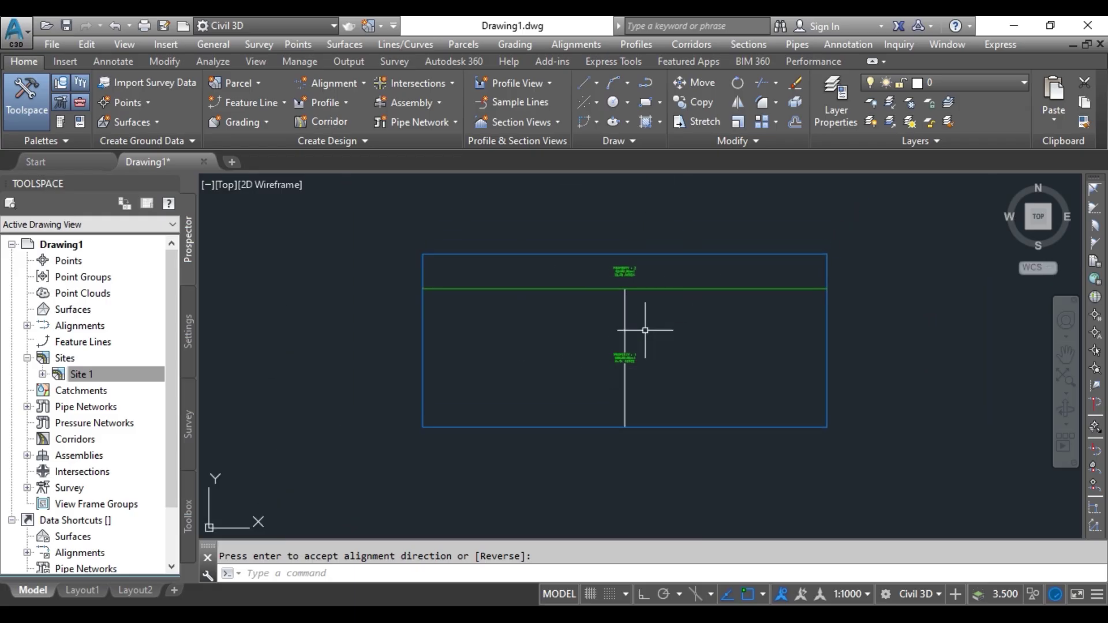
scroll(644, 326, up, 2)
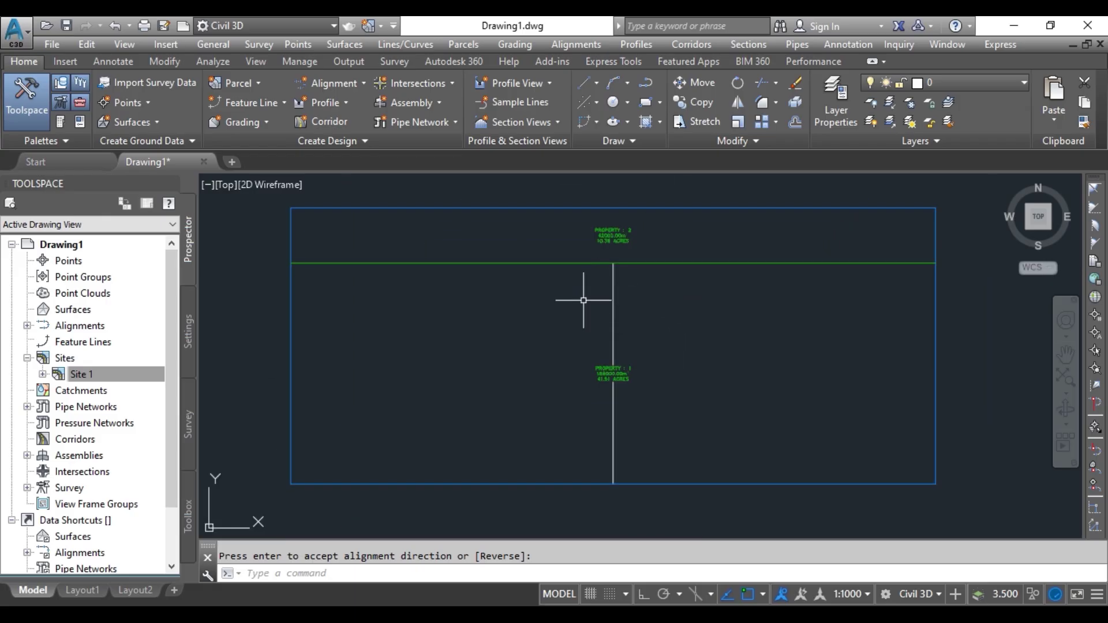
Start creating an alignment from the inner vertical polyline, reversing its proposed direction.
mouse_move(616, 318)
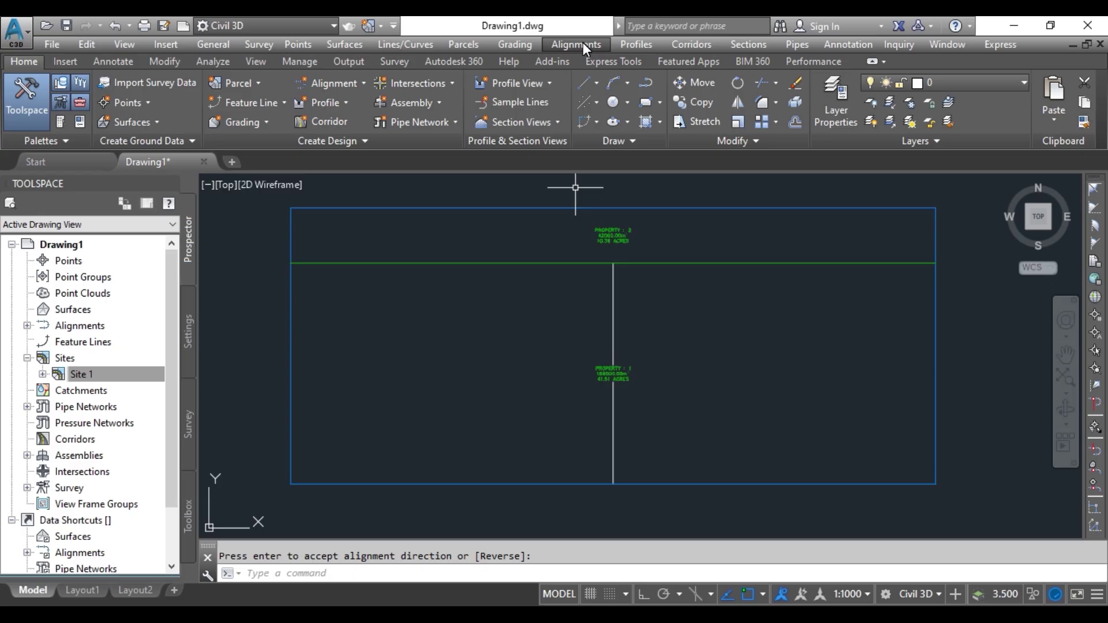
click(583, 43)
click(618, 81)
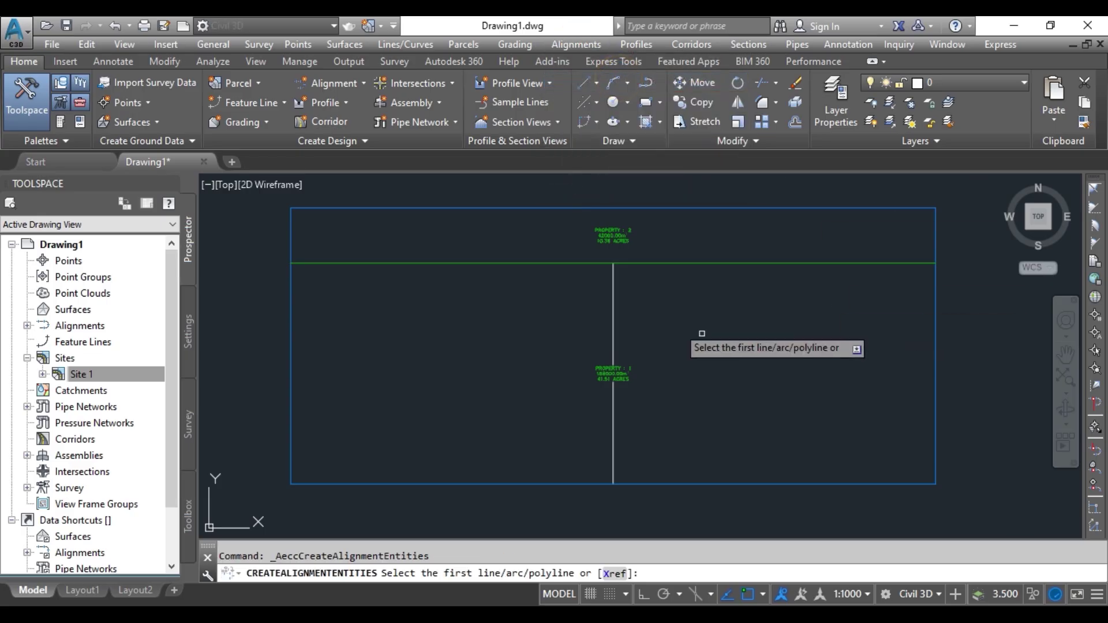
click(613, 306)
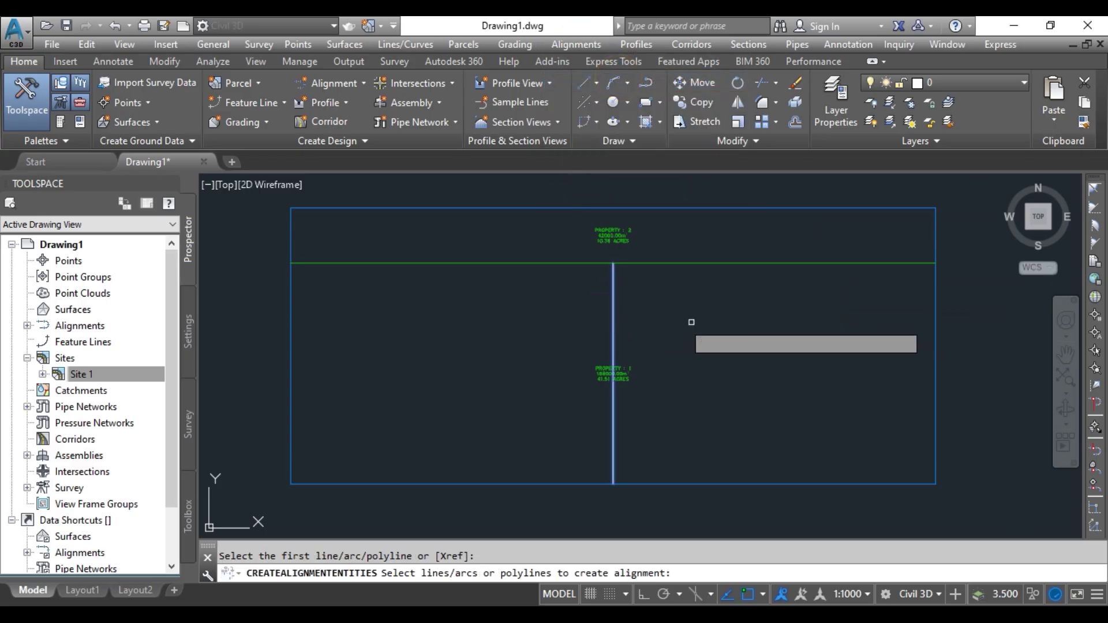
key(Return)
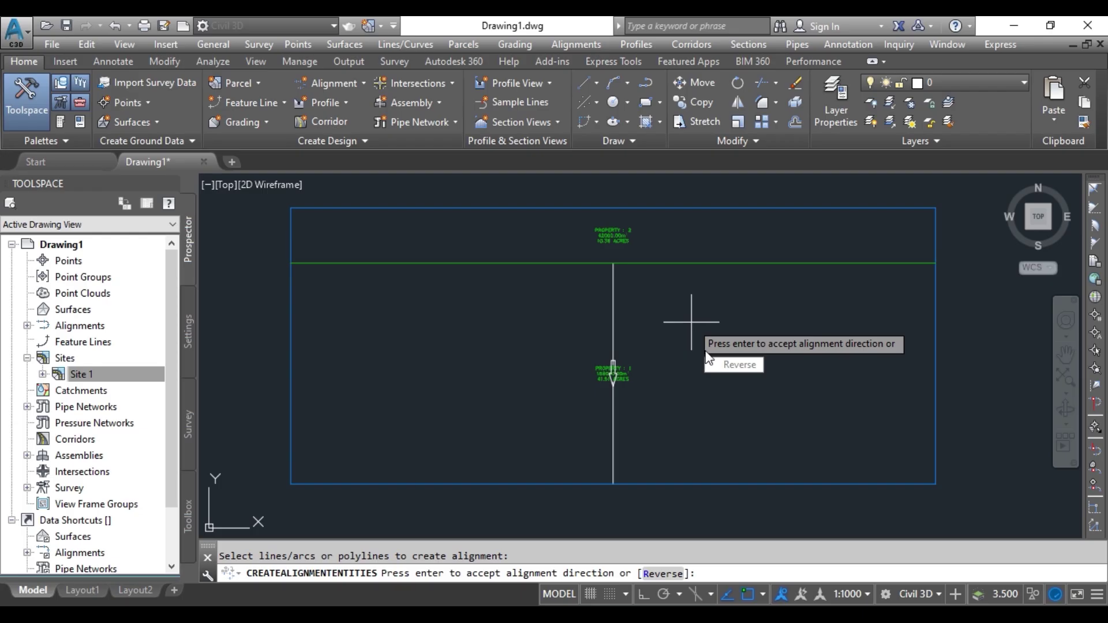
click(726, 365)
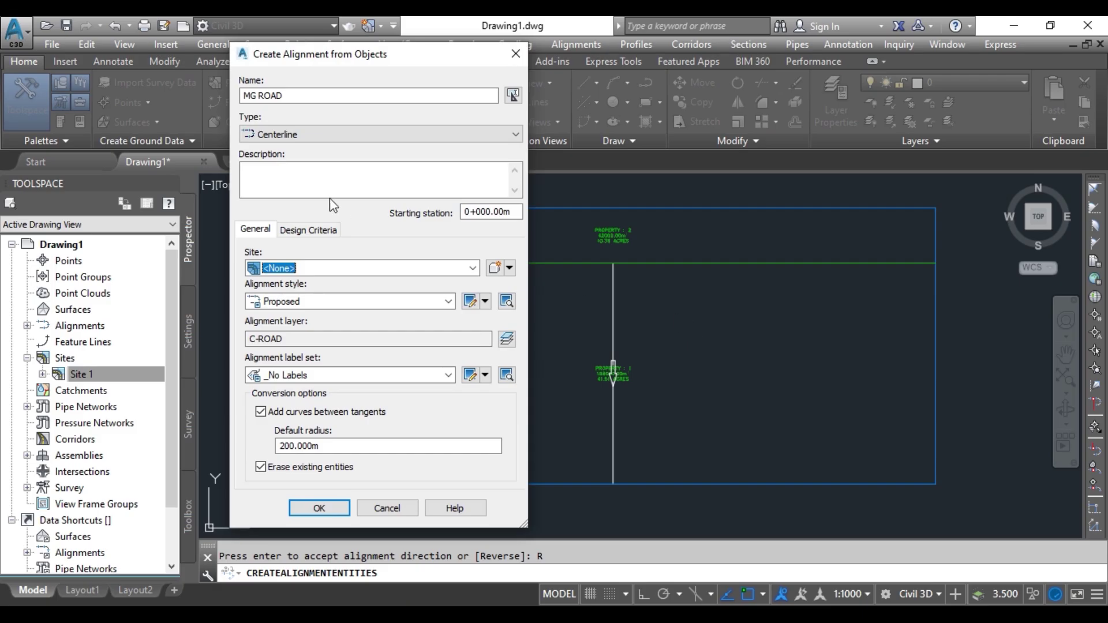
Name the alignment NS ROAD, assign it to Site 1 and create it.
click(245, 95)
click(255, 95)
double_click(255, 96)
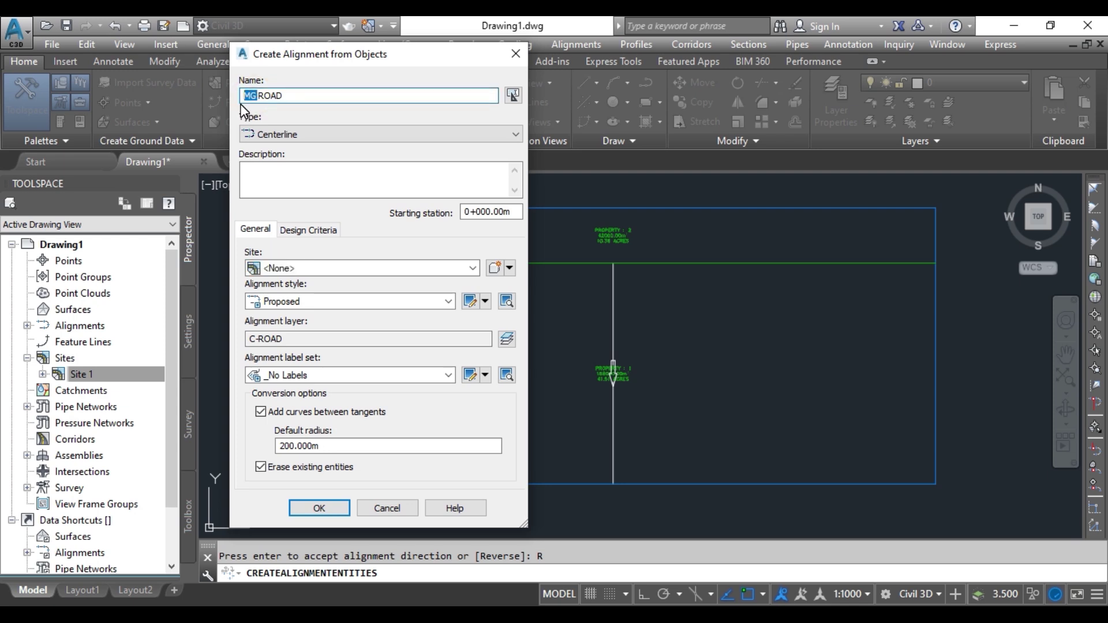
text(NS)
click(473, 268)
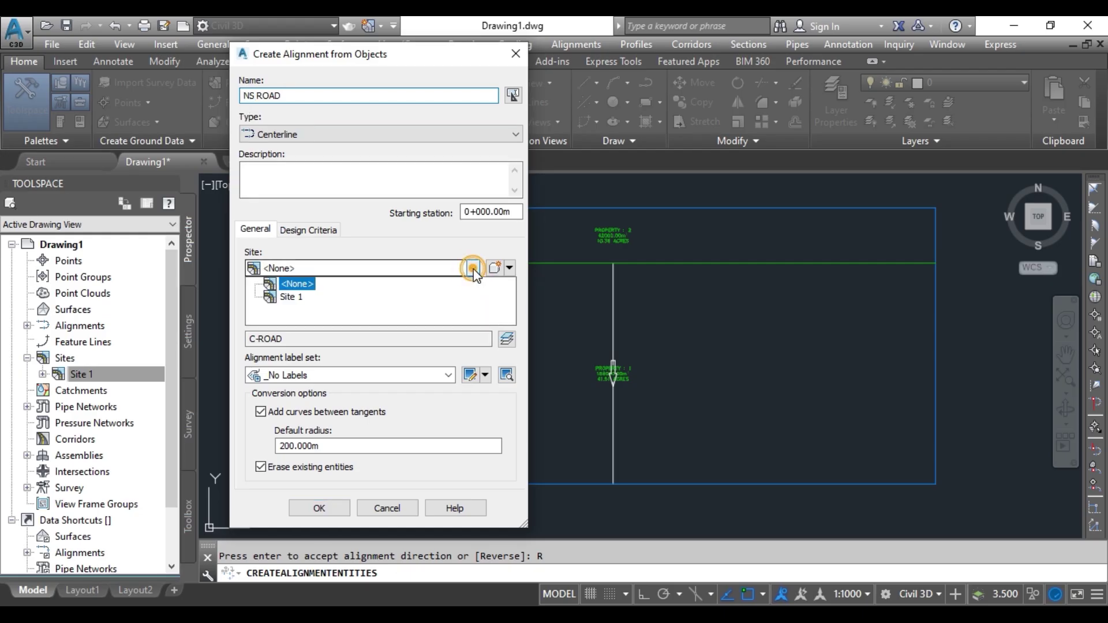
click(301, 298)
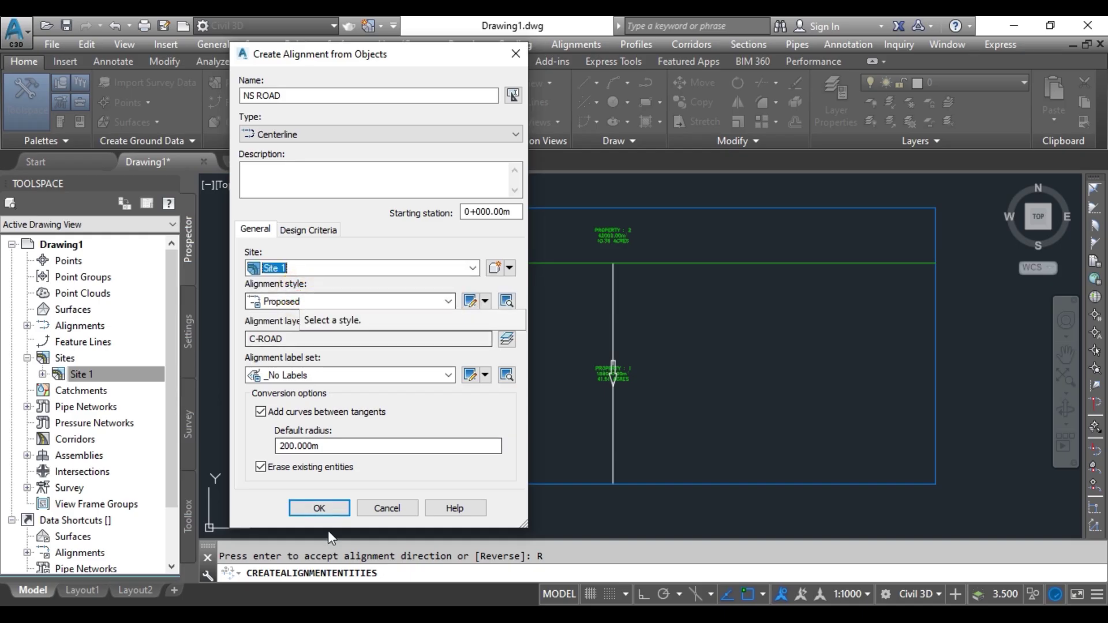
click(327, 512)
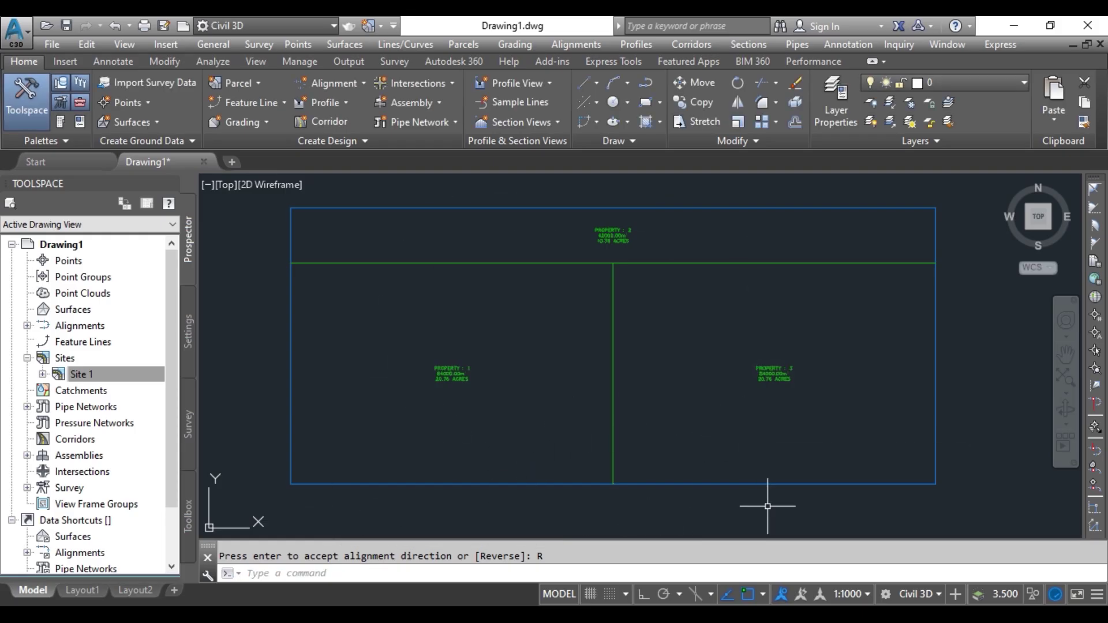
Examine the area labels of the three parcels formed by the MG ROAD and NS ROAD alignments.
scroll(452, 367, up, 5)
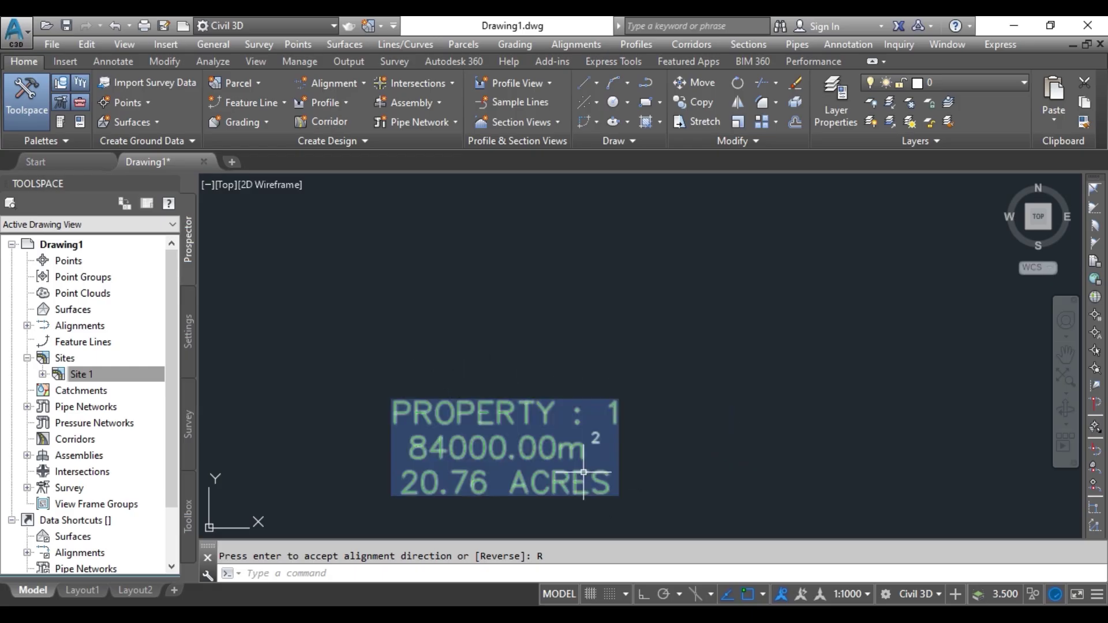
scroll(605, 440, down, 6)
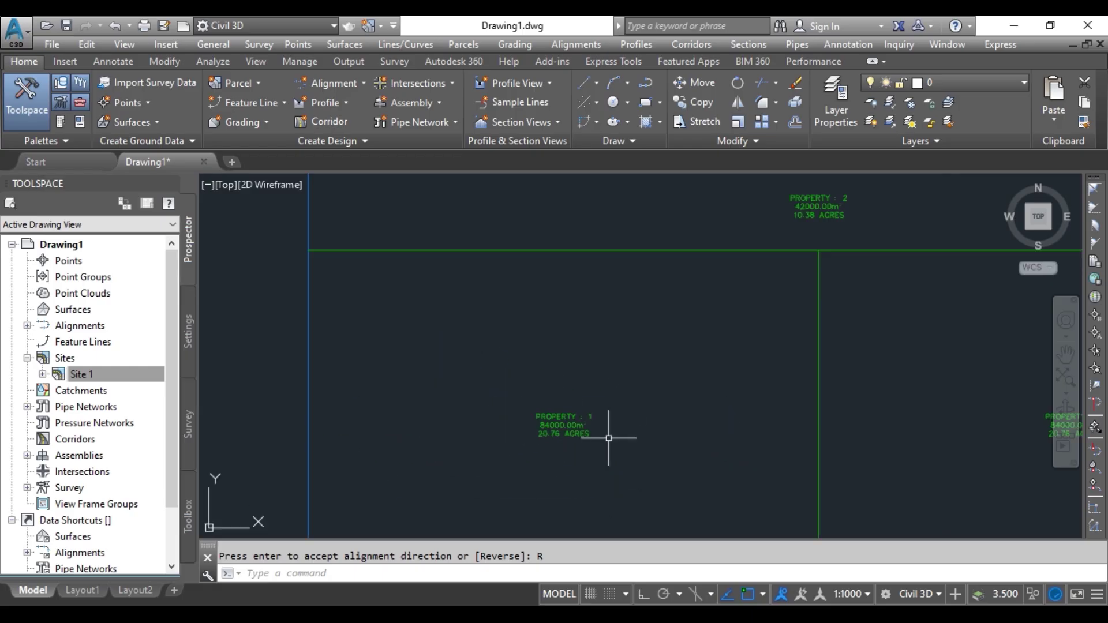
scroll(576, 430, up, 6)
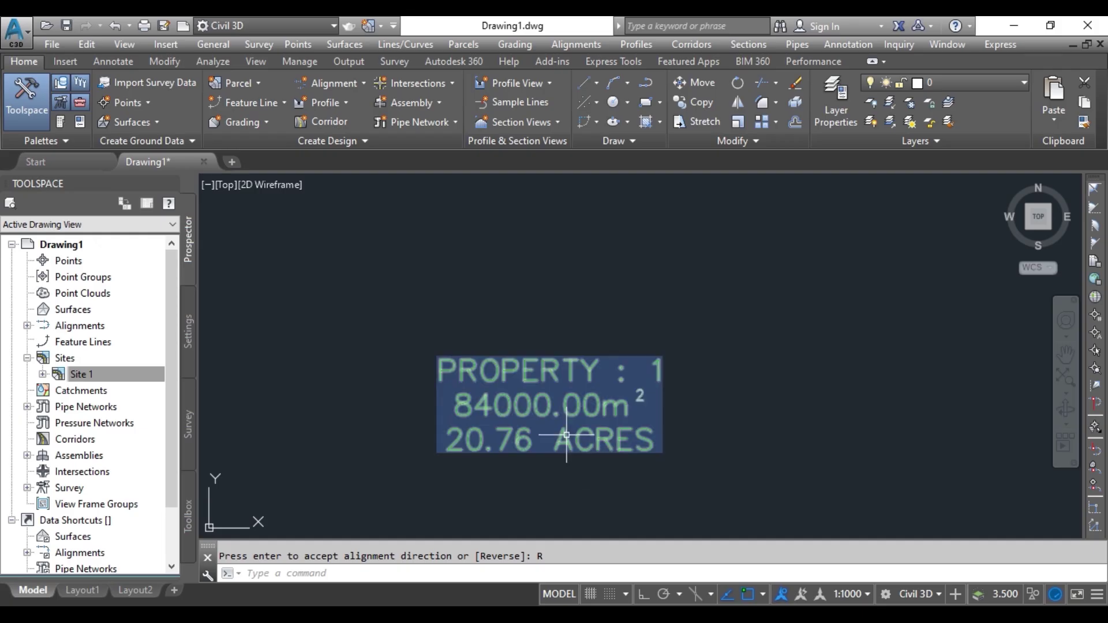
scroll(567, 435, down, 8)
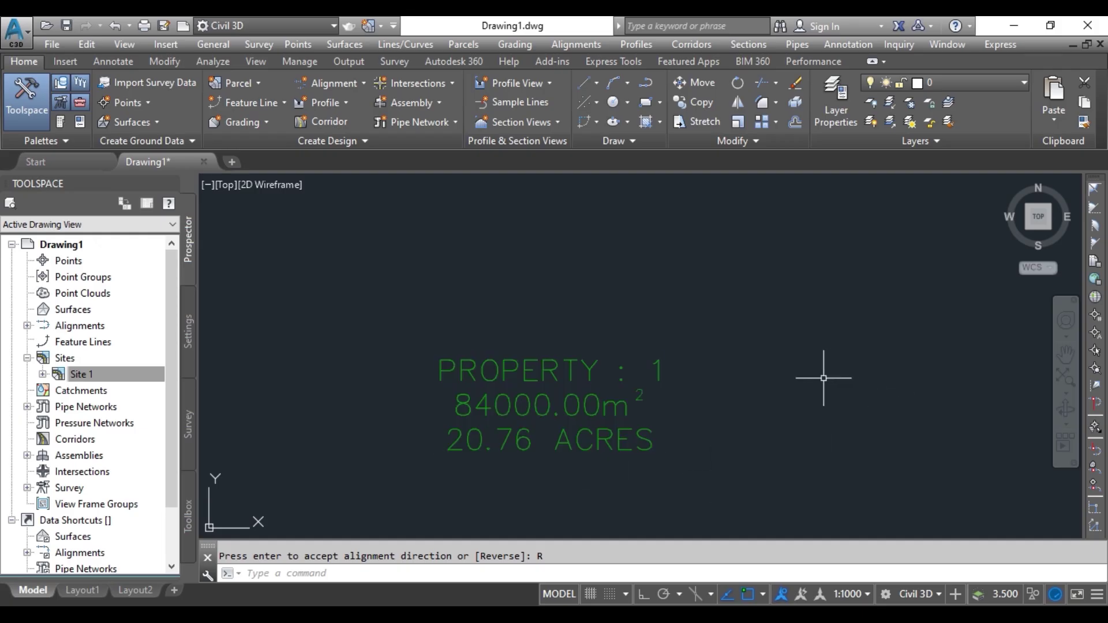
scroll(503, 417, up, 6)
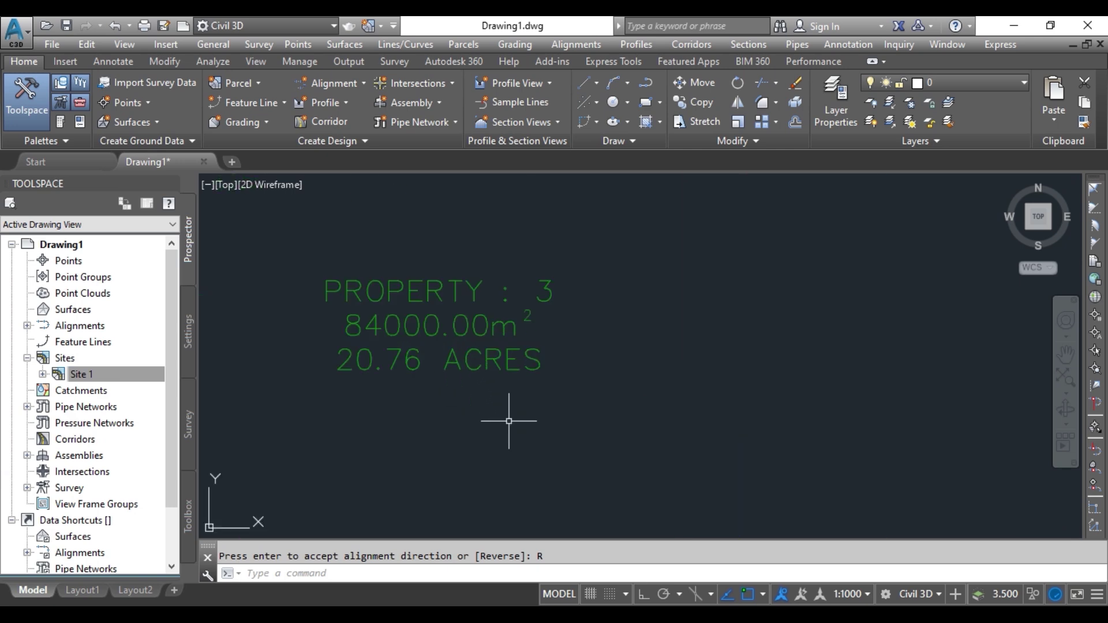
scroll(669, 362, down, 5)
middle_drag(422, 301, 992, 579)
scroll(917, 445, up, 6)
middle_drag(917, 445, 534, 488)
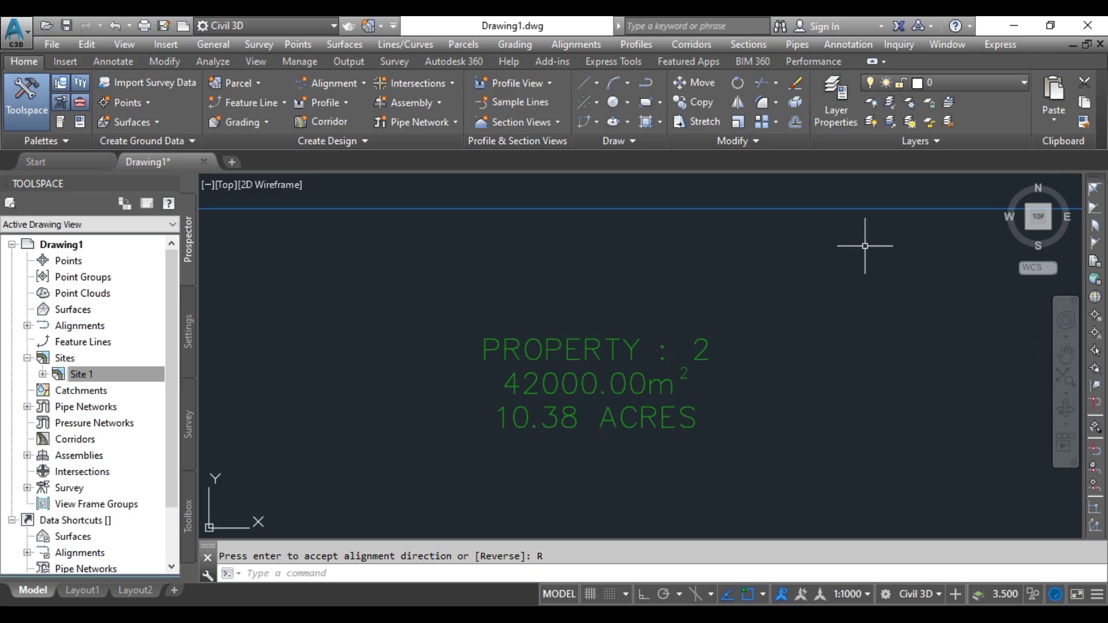
click(959, 448)
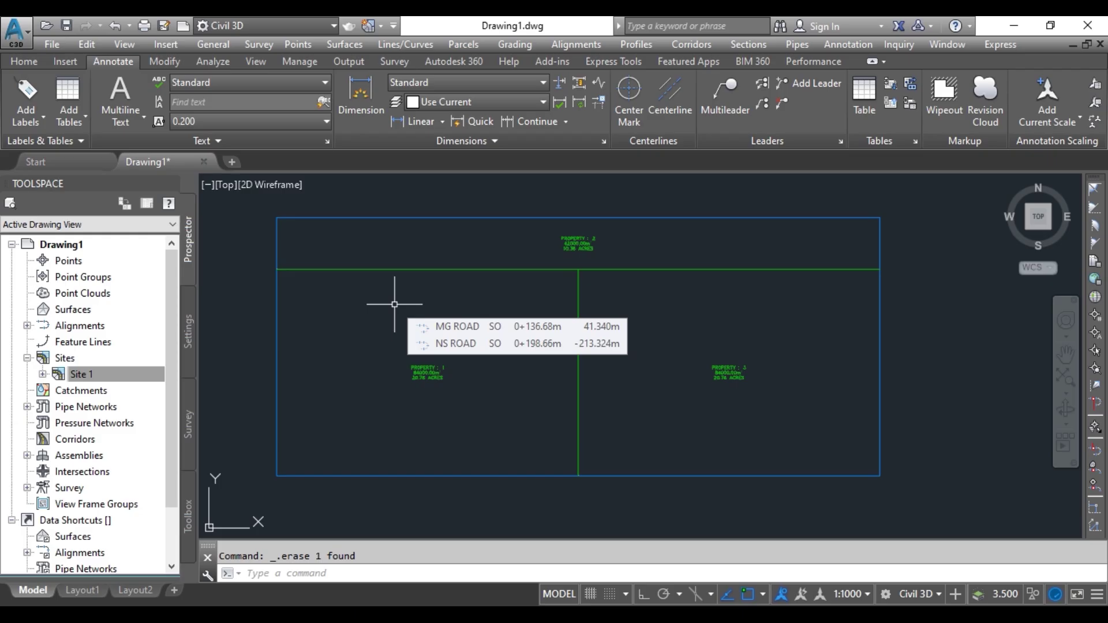
Start a parcel right of way (ROW) for the two lower parcels on either side of NS ROAD.
click(462, 45)
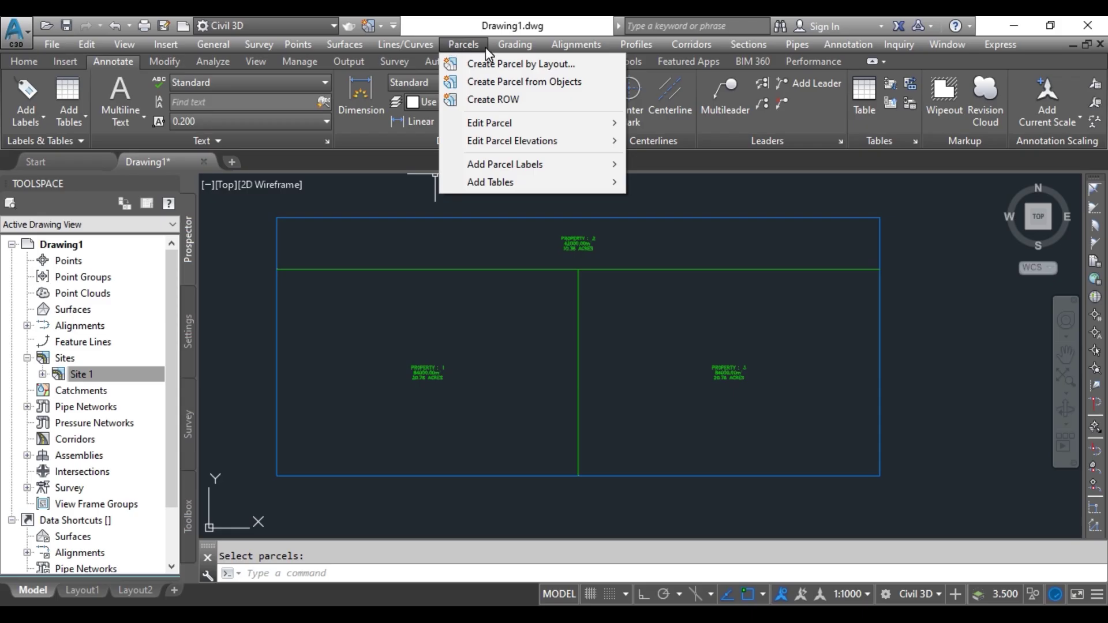
click(487, 100)
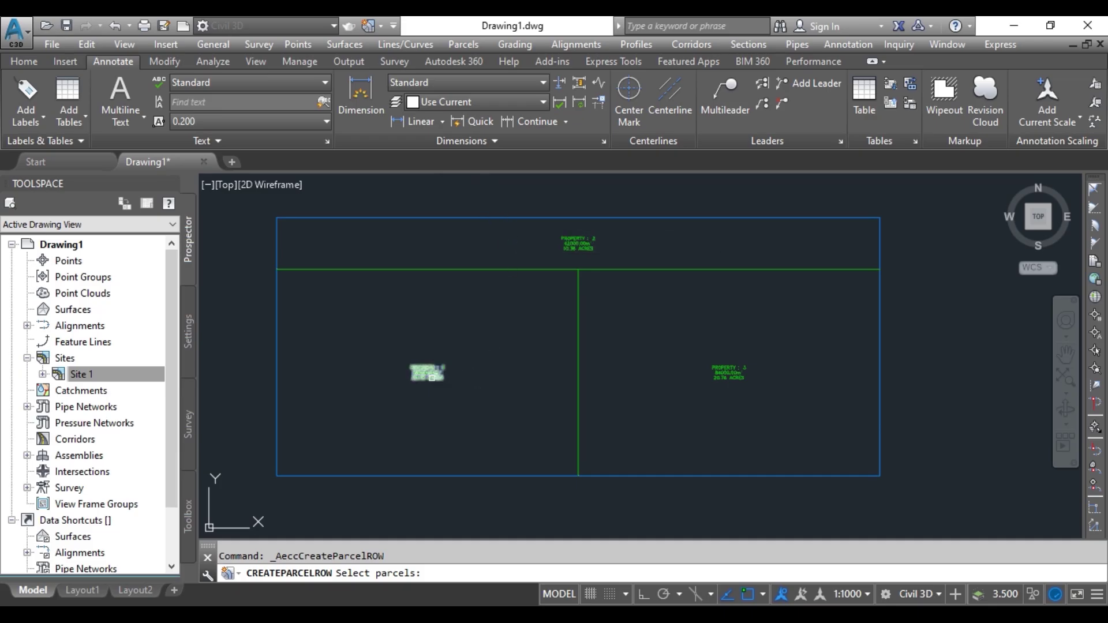
click(420, 381)
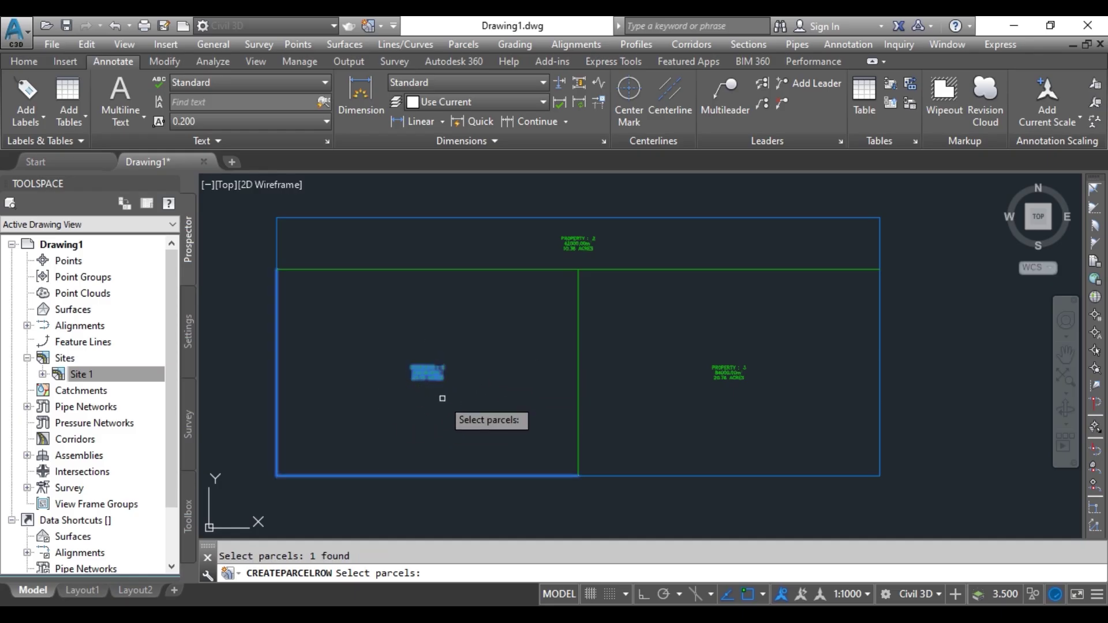
click(721, 378)
key(Return)
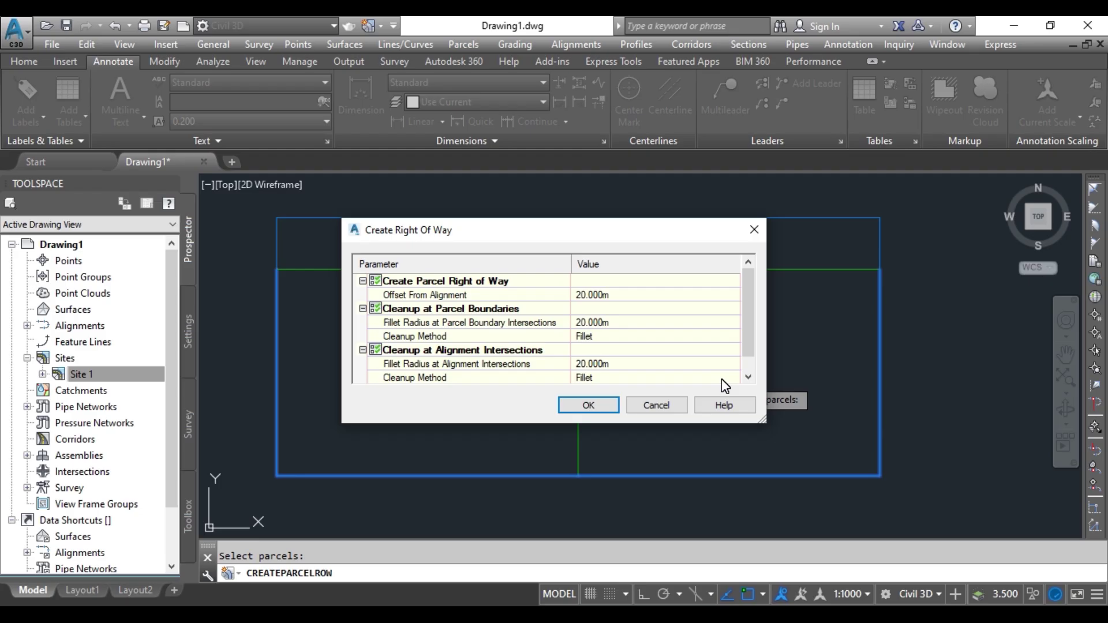
Create the right of way with a 20 m alignment offset, 20 m fillet radii and Fillet as the cleanup method.
drag(665, 236, 610, 140)
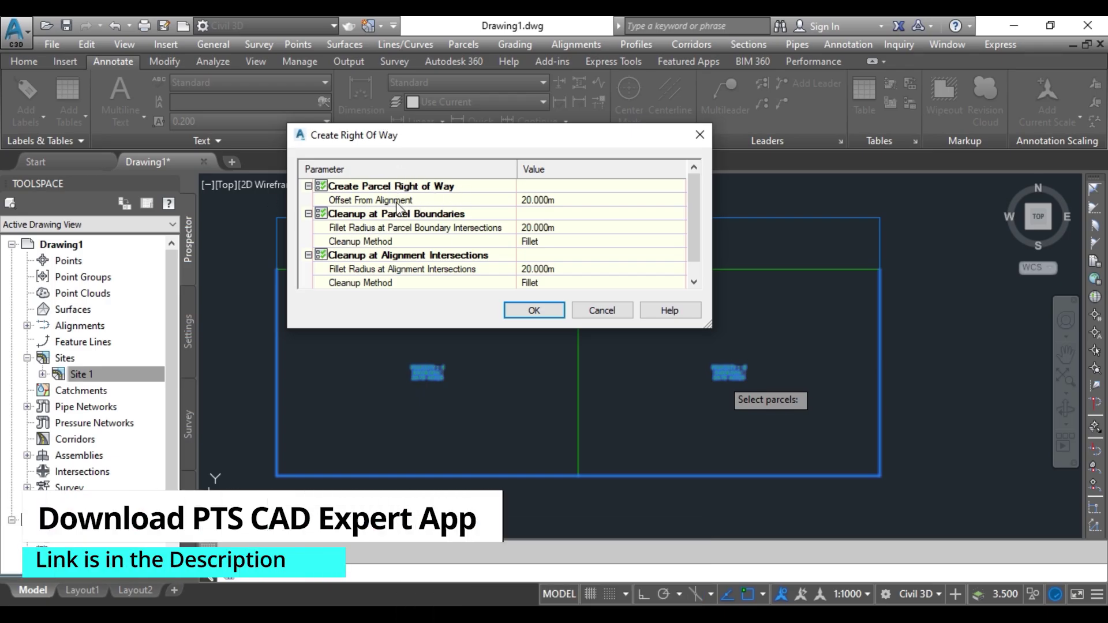
click(574, 202)
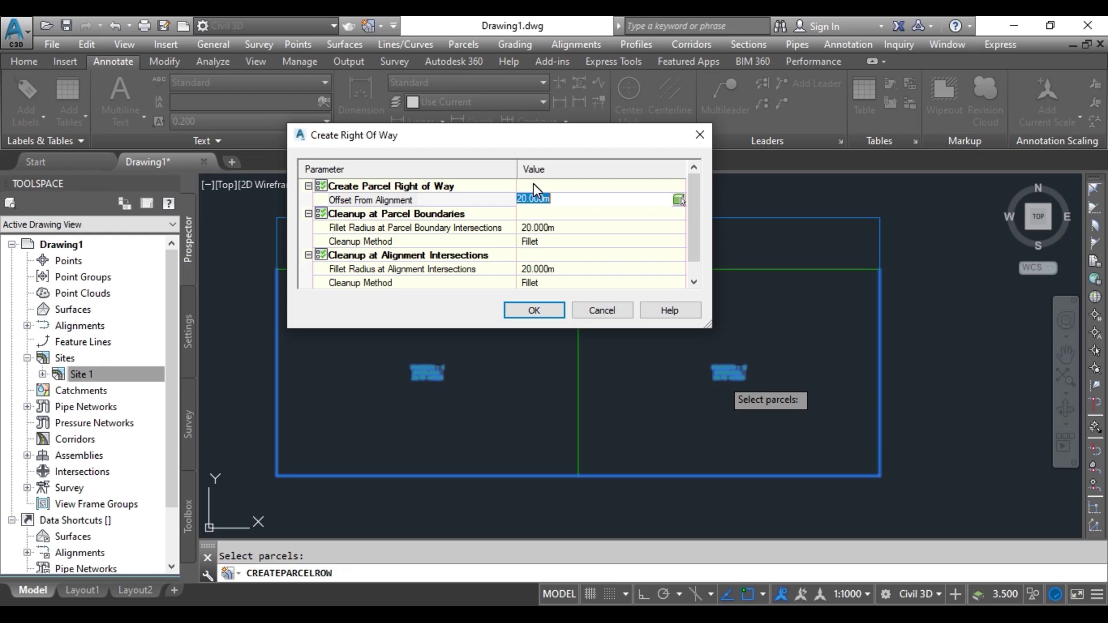
click(602, 241)
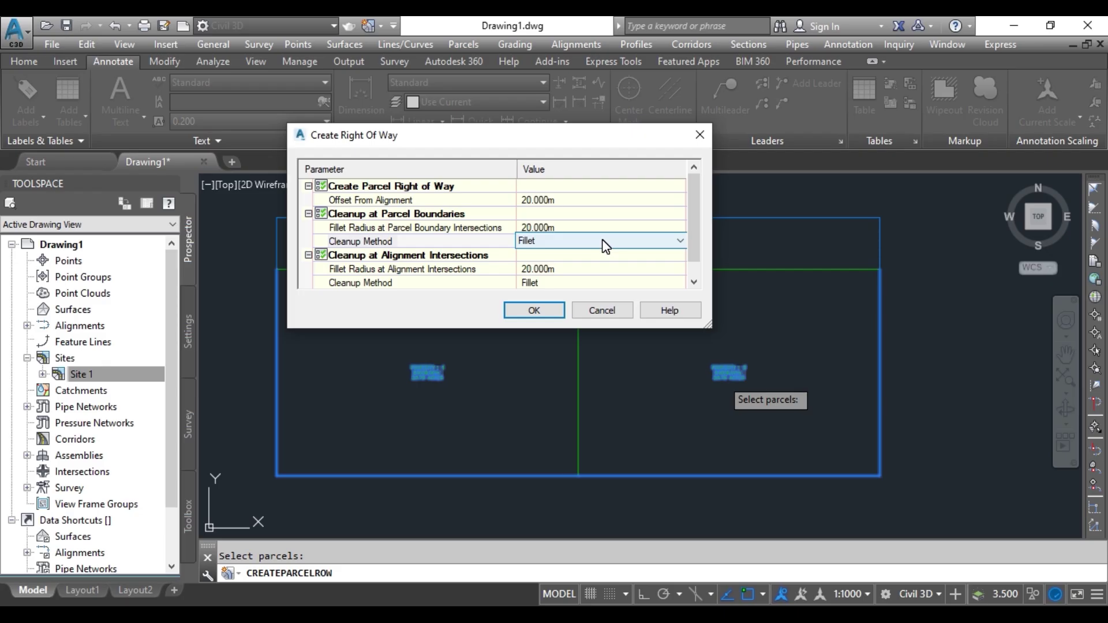
click(604, 247)
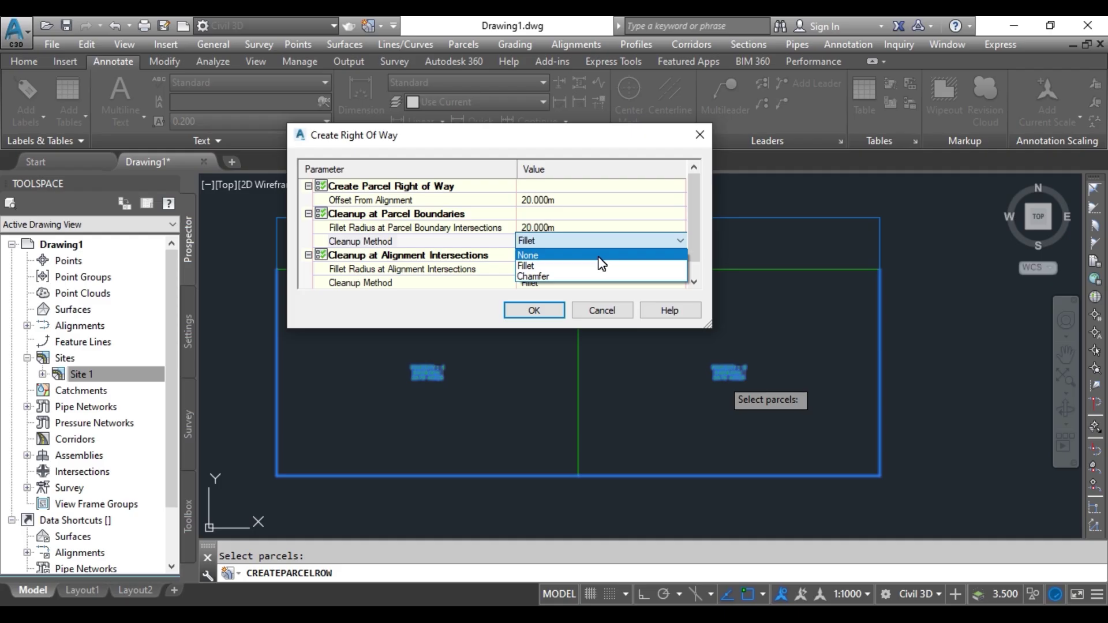
click(569, 263)
scroll(570, 261, down, 1)
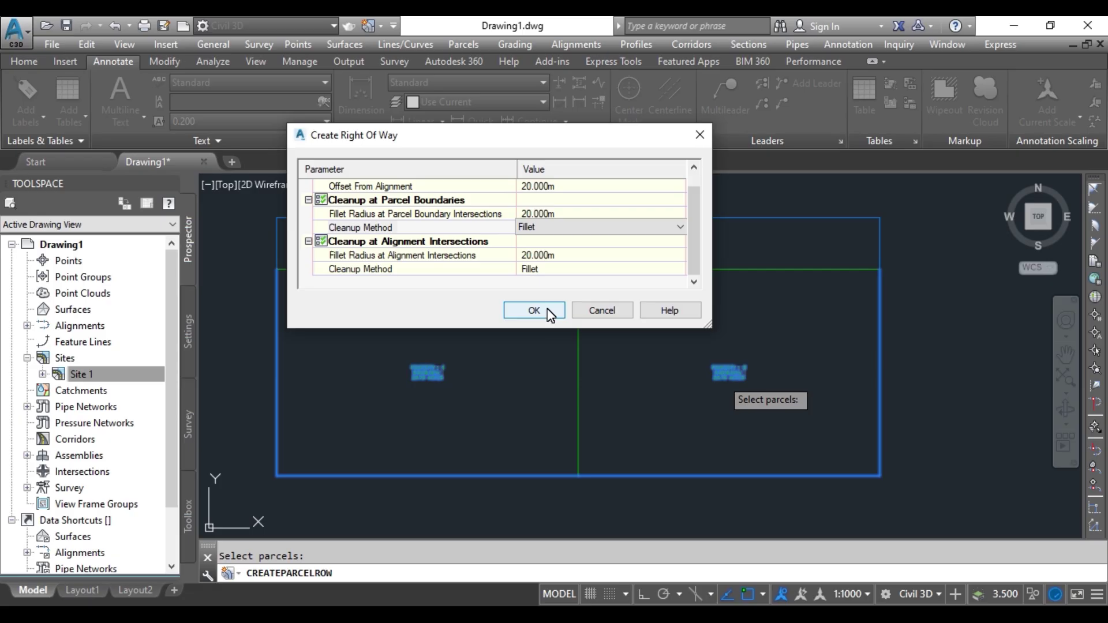
click(527, 310)
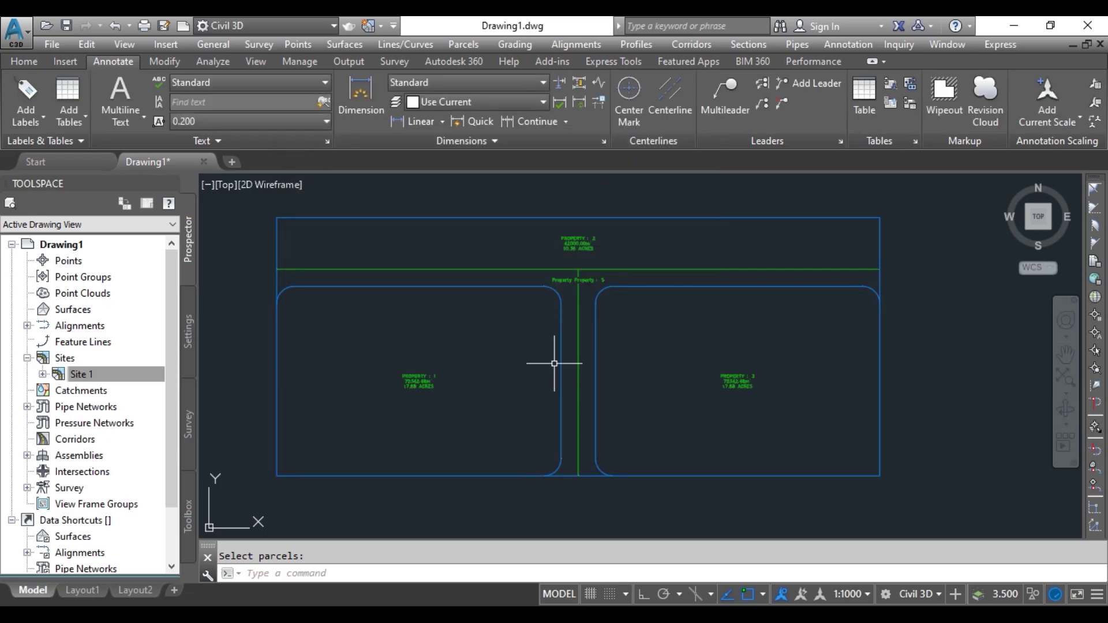
Add a linear dimension from the NS ROAD alignment to the right-of-way edge on its east side.
scroll(554, 366, up, 4)
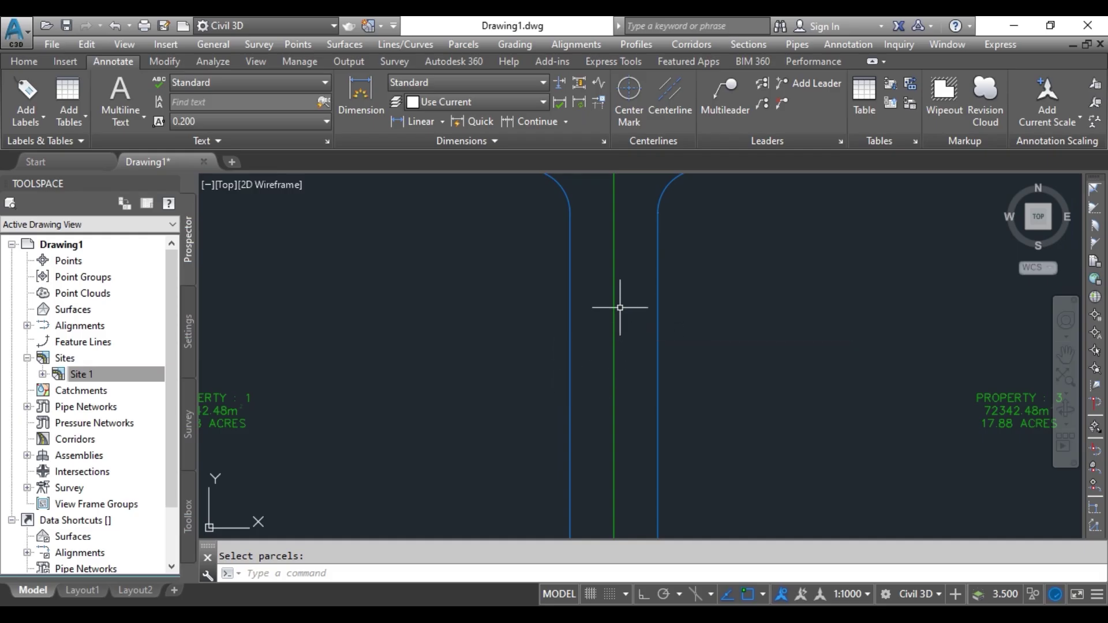
scroll(606, 304, up, 5)
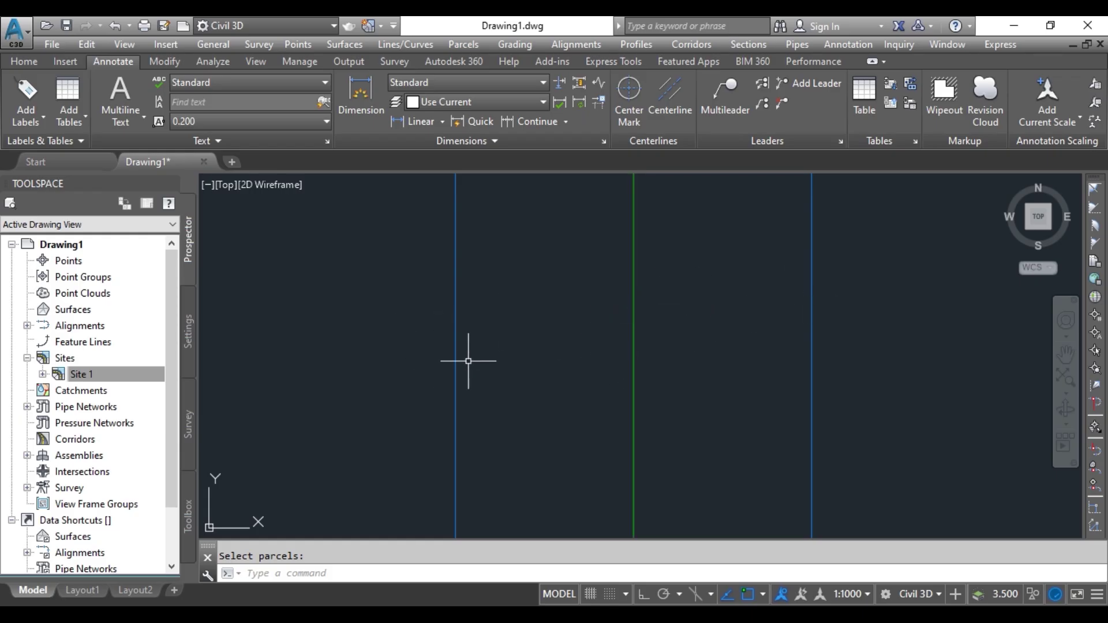
mouse_move(467, 346)
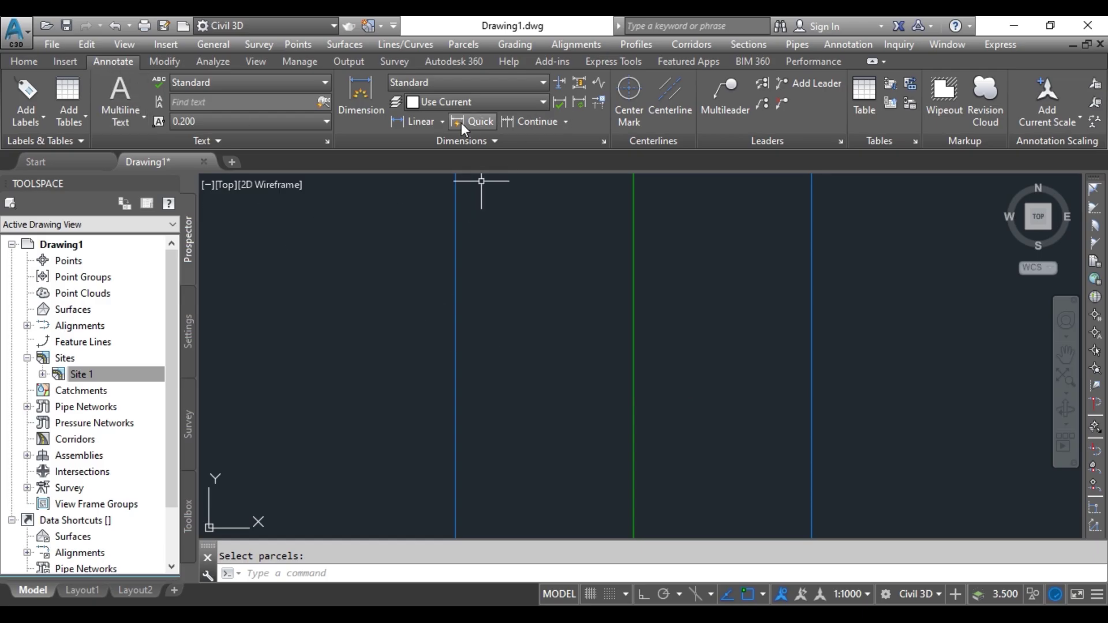
click(445, 120)
click(430, 153)
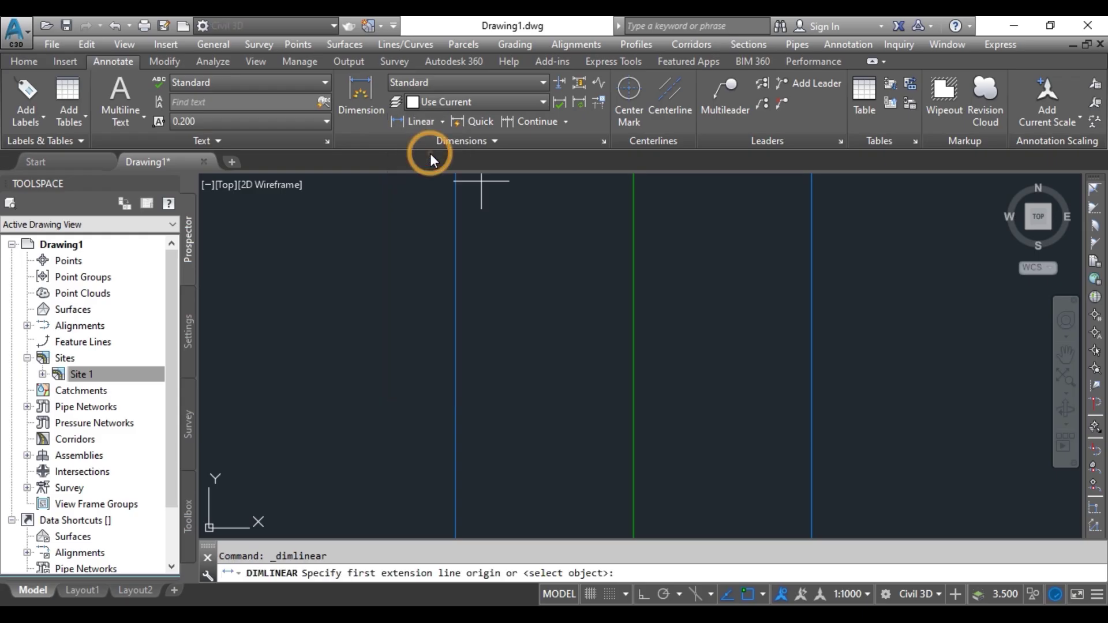
click(634, 324)
click(812, 322)
scroll(770, 318, up, 5)
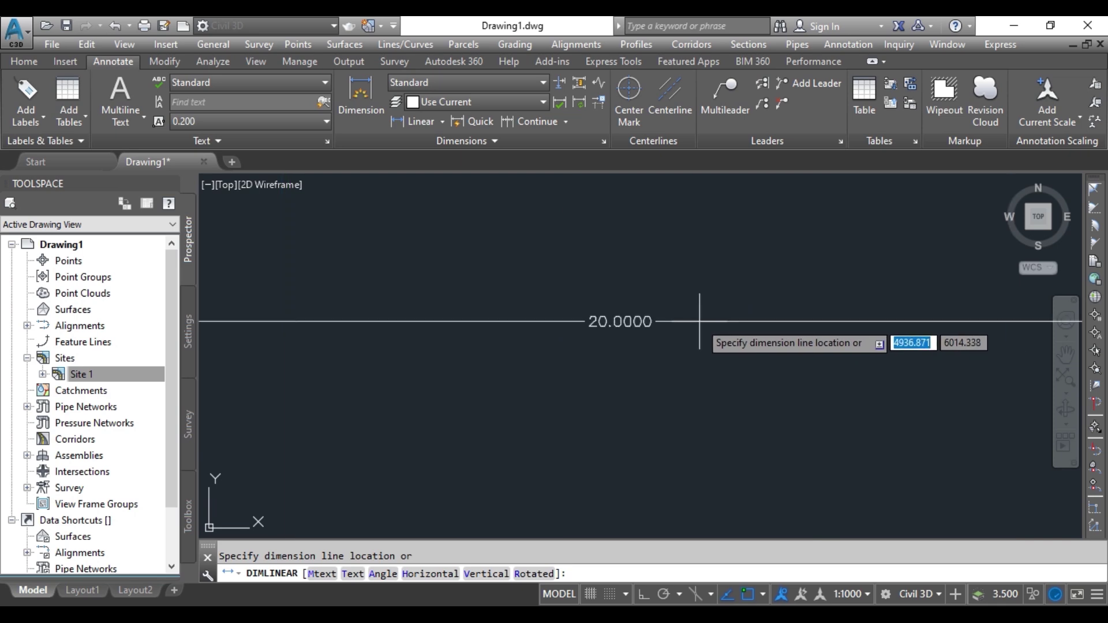
click(737, 291)
scroll(735, 348, down, 5)
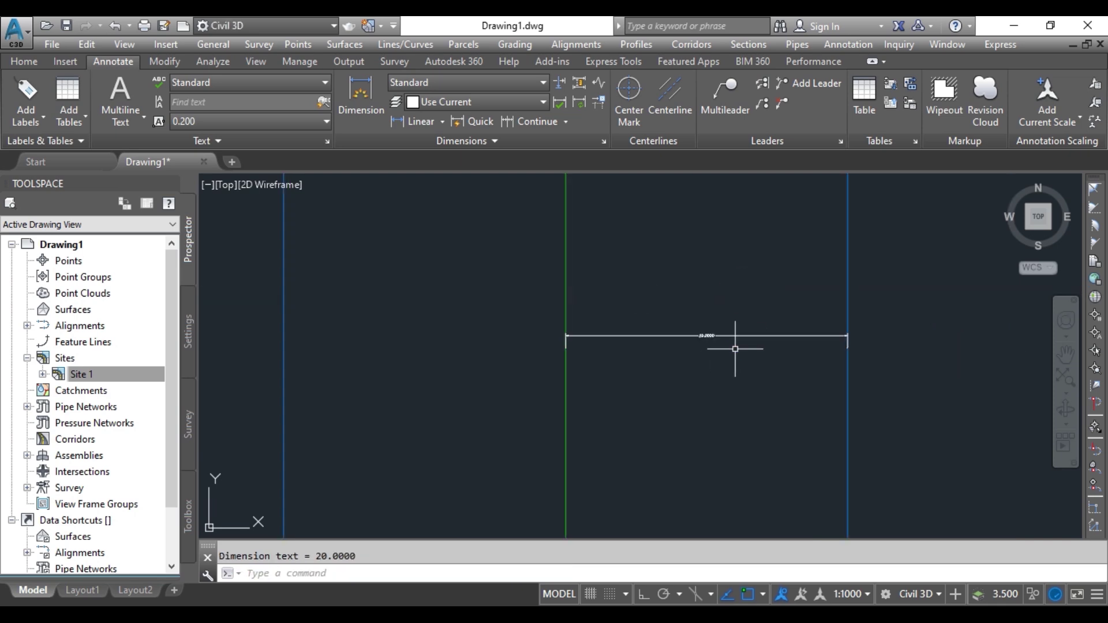
Examine the right-of-way dimension, the filleted parcel corners and the parcel labels around the road junction.
scroll(715, 343, up, 5)
scroll(615, 304, down, 5)
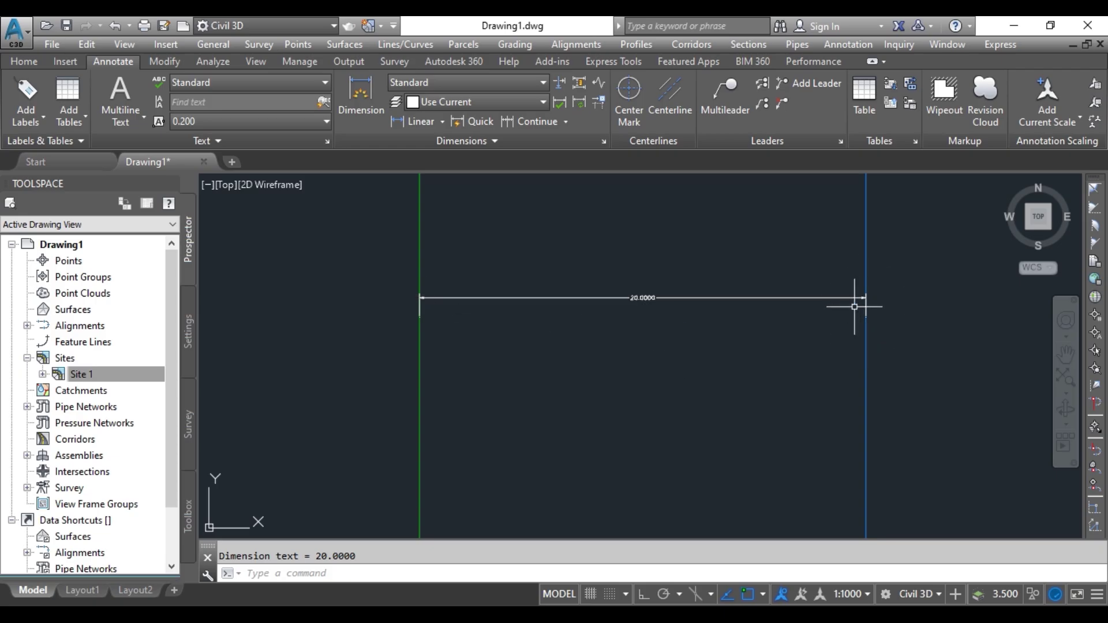
scroll(647, 291, up, 5)
scroll(697, 339, down, 5)
scroll(690, 339, up, 3)
middle_drag(700, 346, 689, 407)
scroll(663, 277, up, 6)
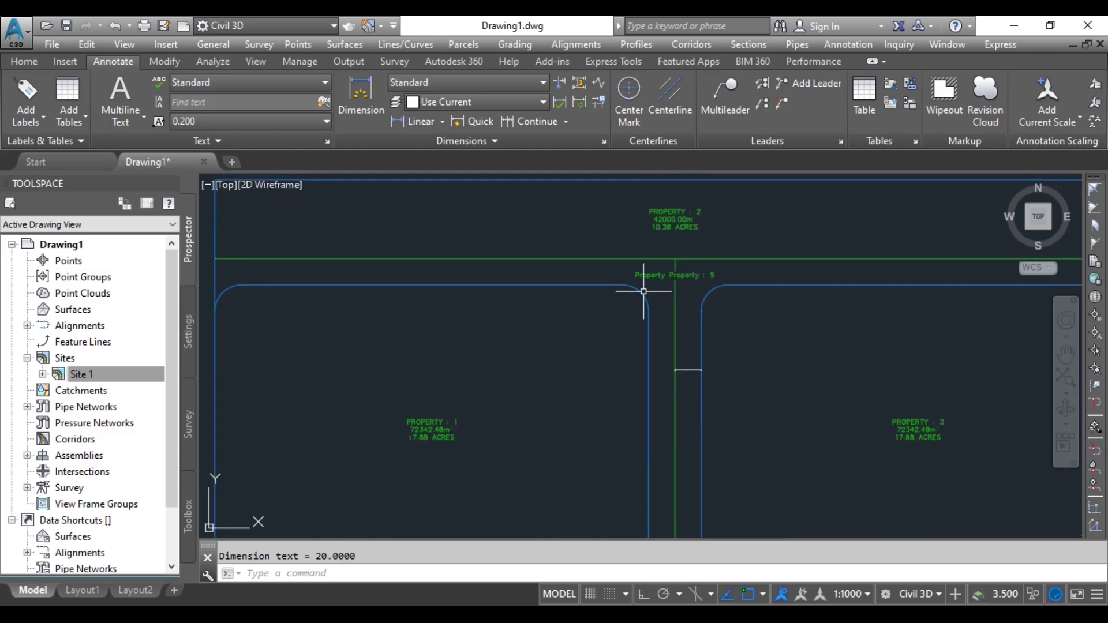
scroll(668, 341, down, 6)
scroll(660, 354, up, 8)
middle_drag(654, 356, 608, 271)
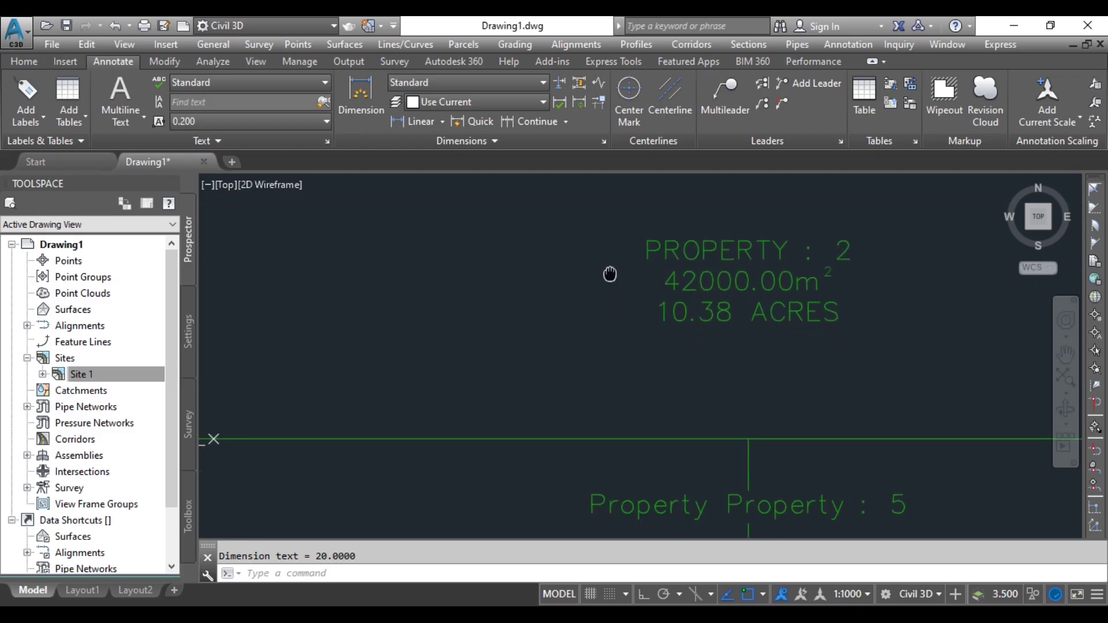
Start a parcel right of way (ROW) for the Property 2 parcel north of MG ROAD.
scroll(701, 339, down, 8)
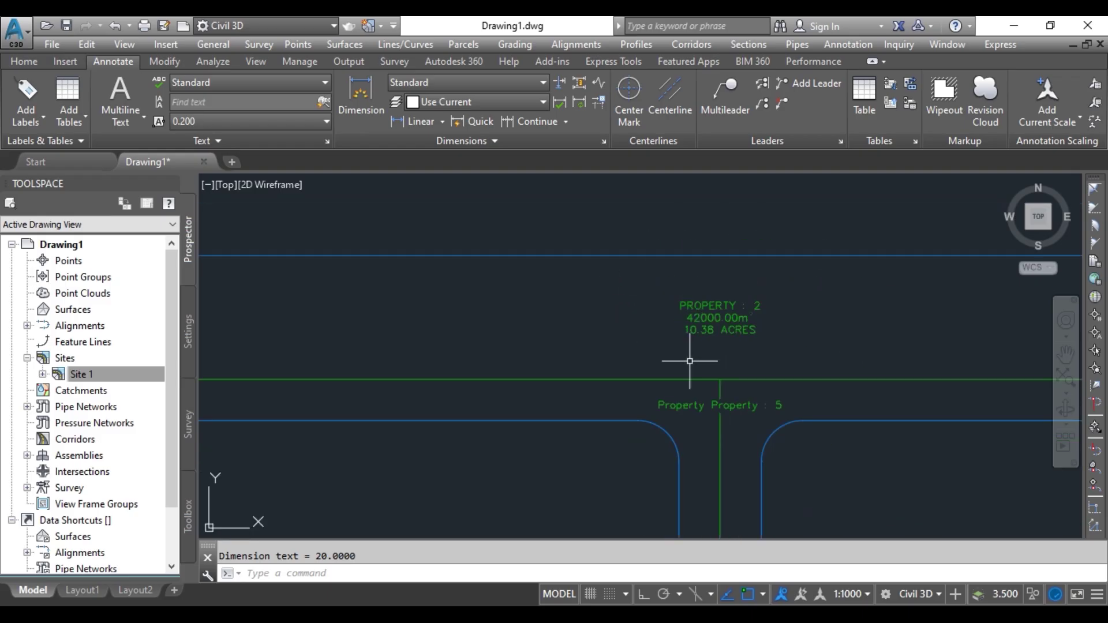
scroll(710, 346, up, 3)
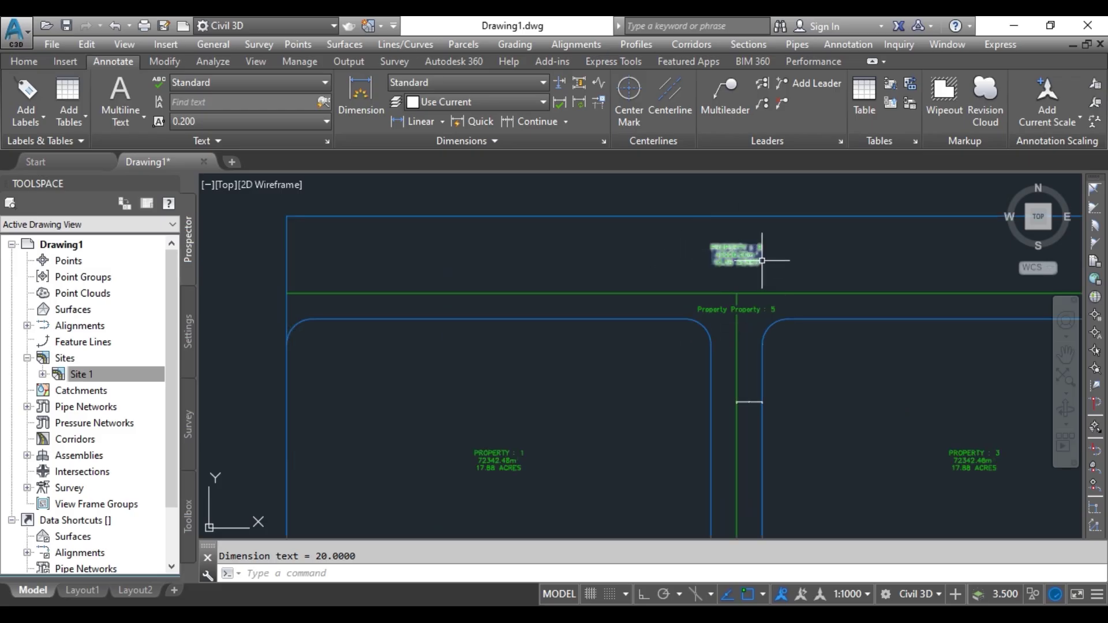
click(650, 268)
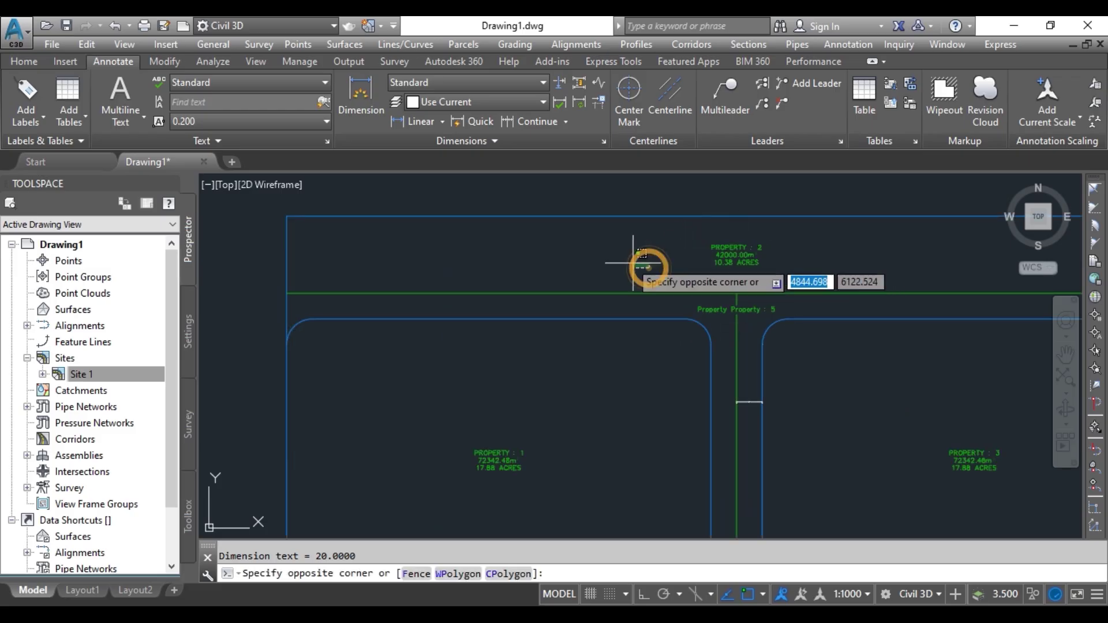
click(623, 252)
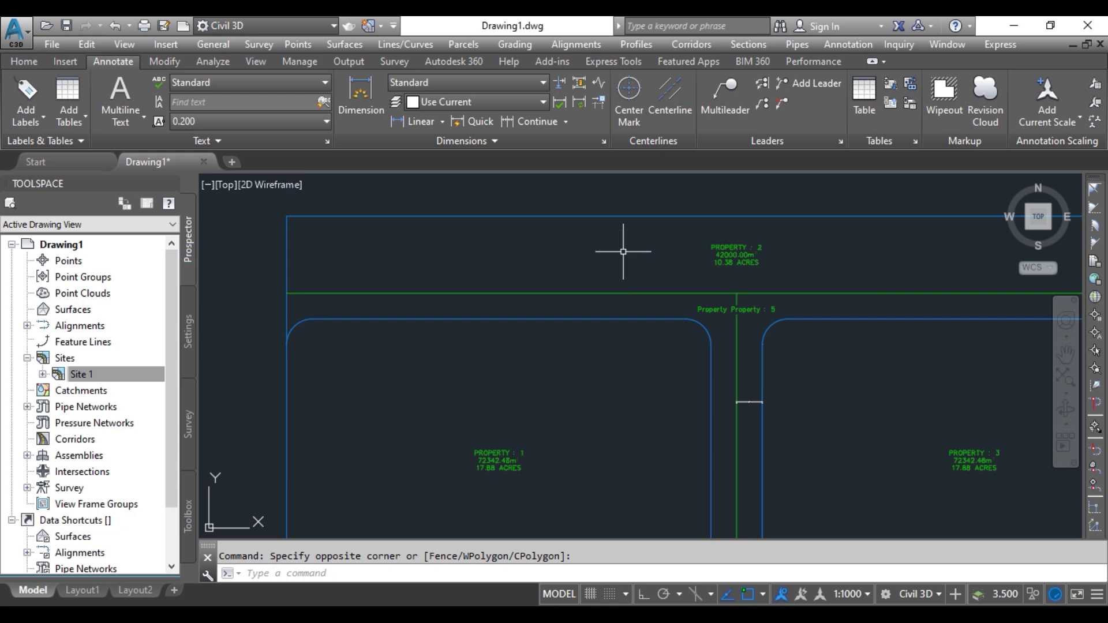
click(28, 60)
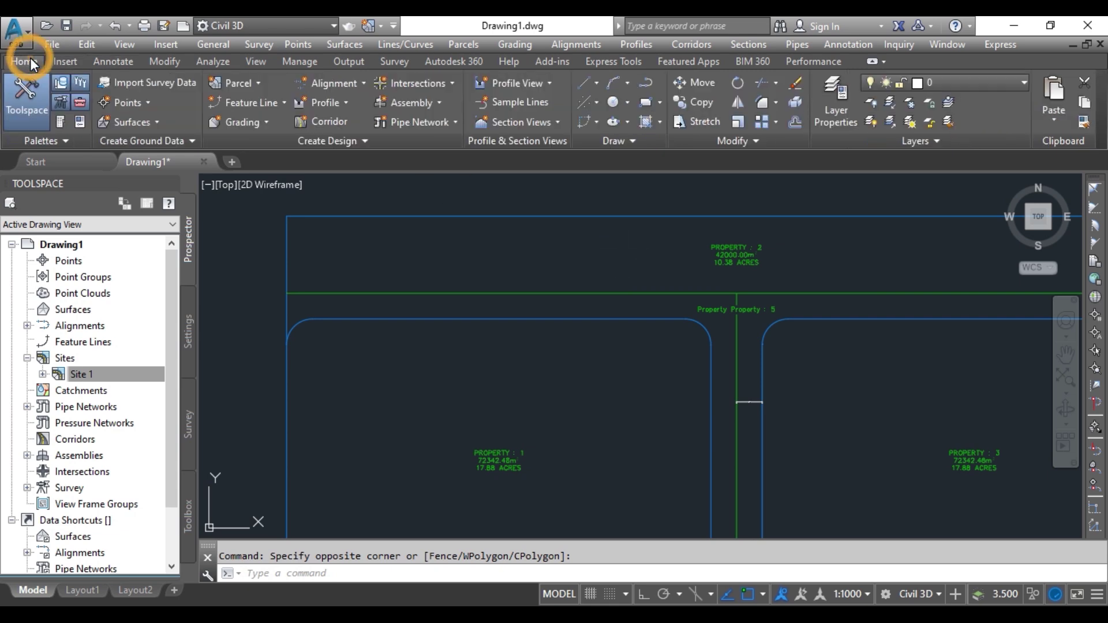
click(468, 45)
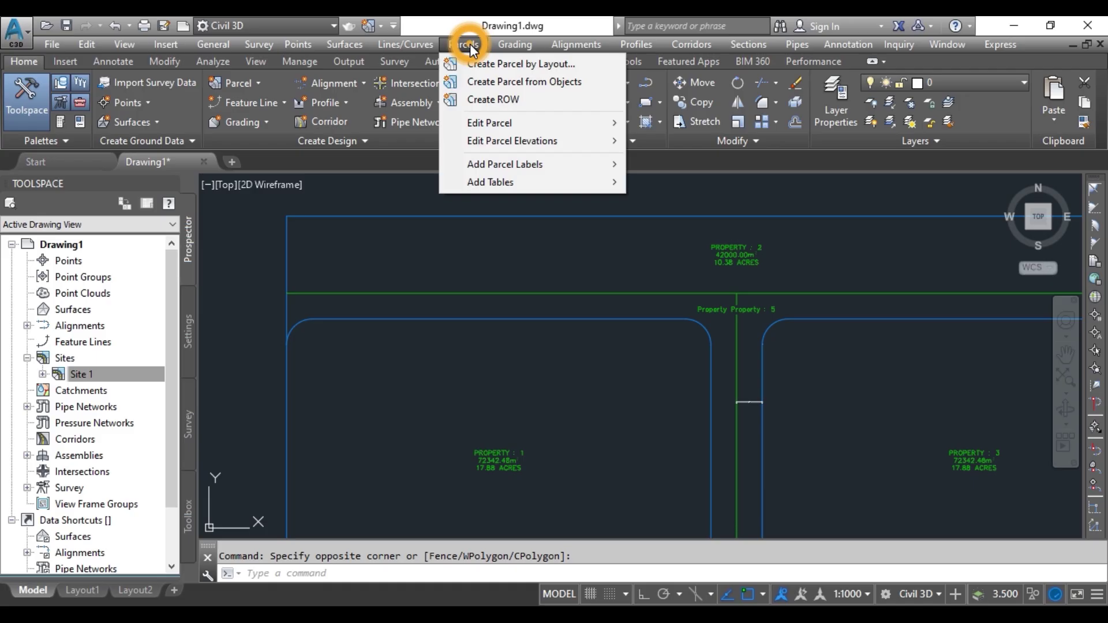
click(500, 102)
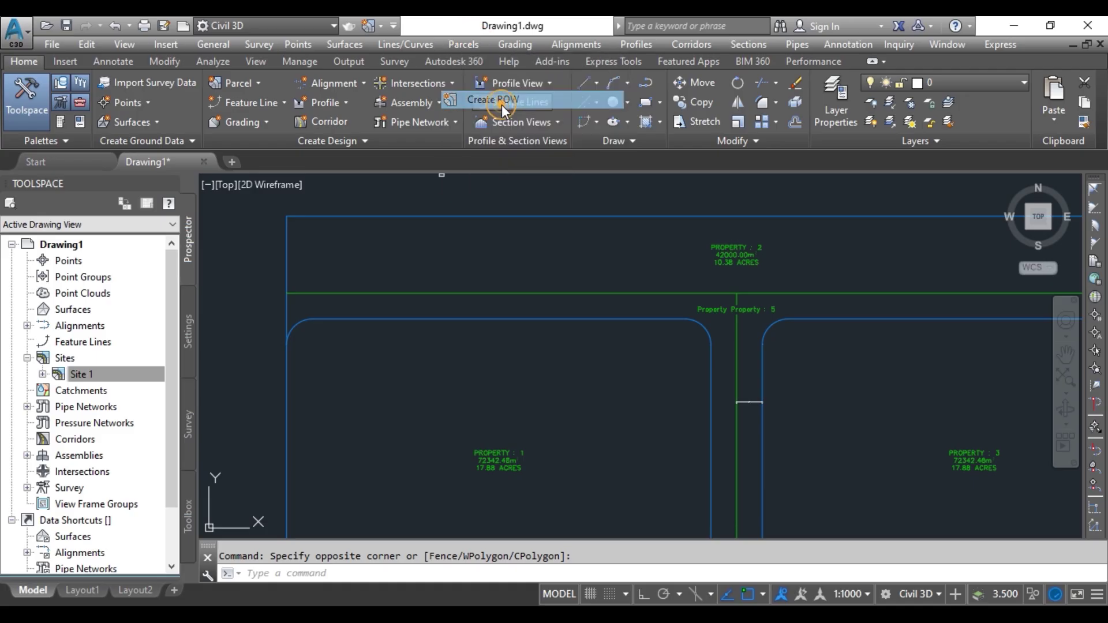
click(734, 254)
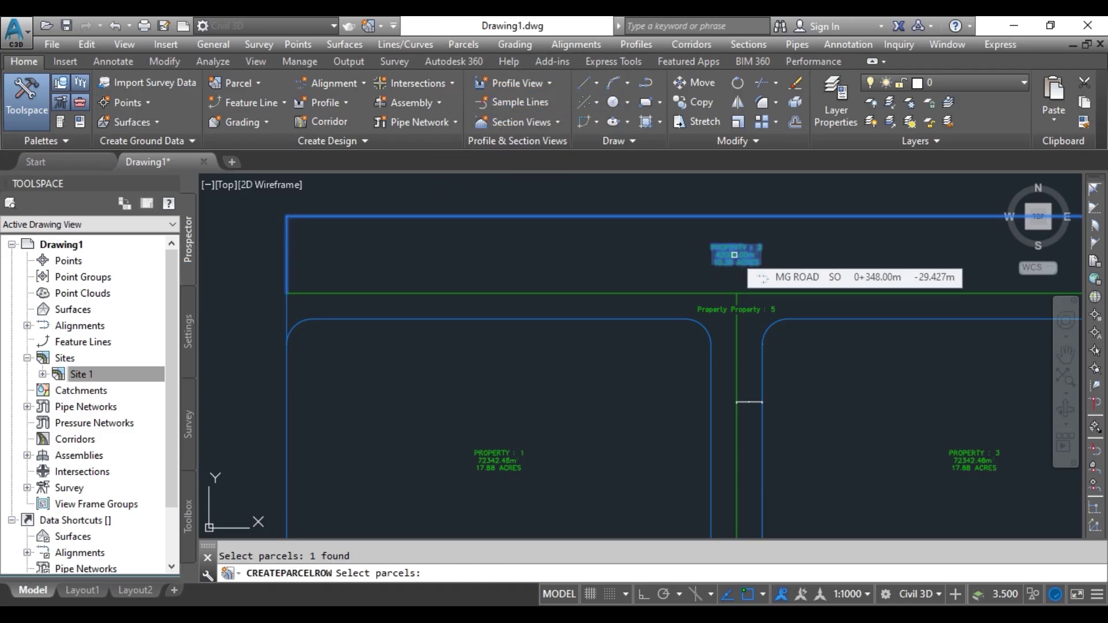
key(Return)
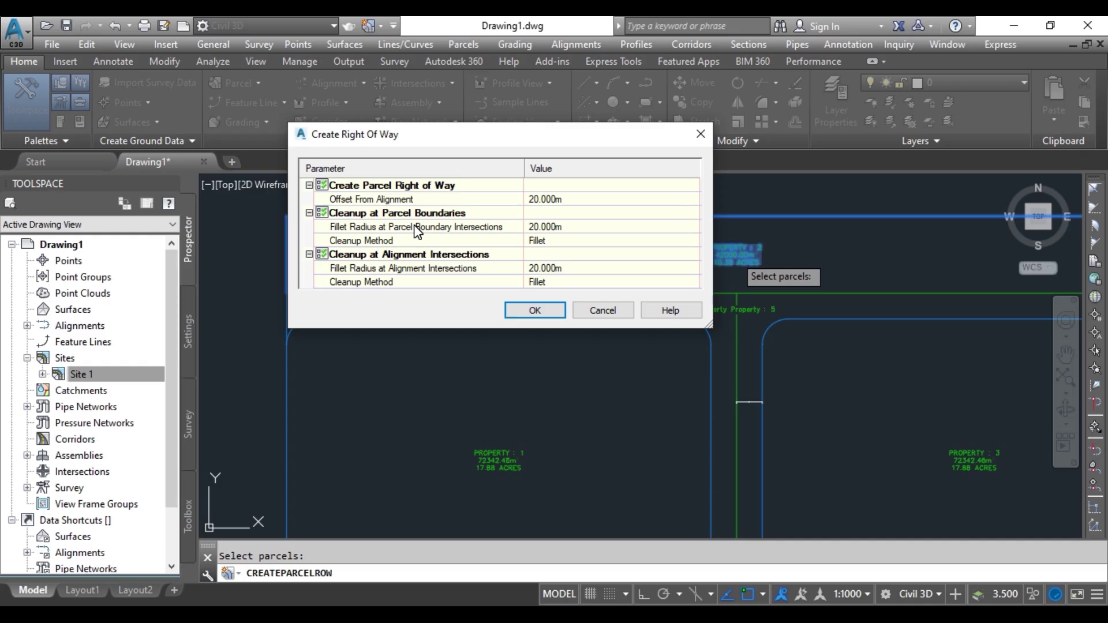
Create the right of way with a 15 m offset from the alignment.
click(575, 199)
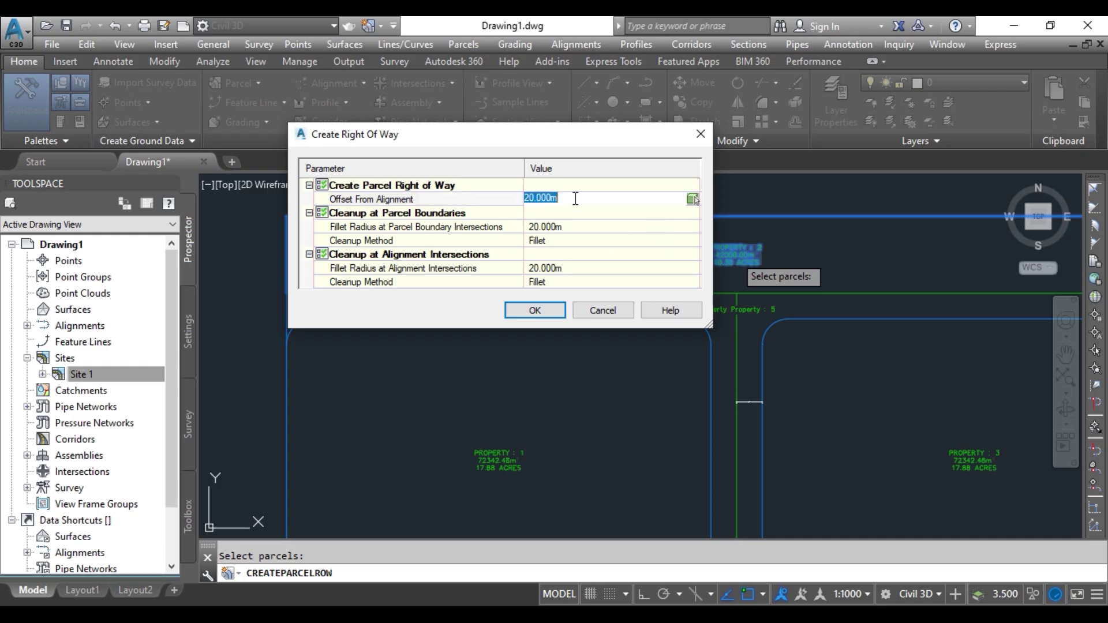
text(15)
click(546, 310)
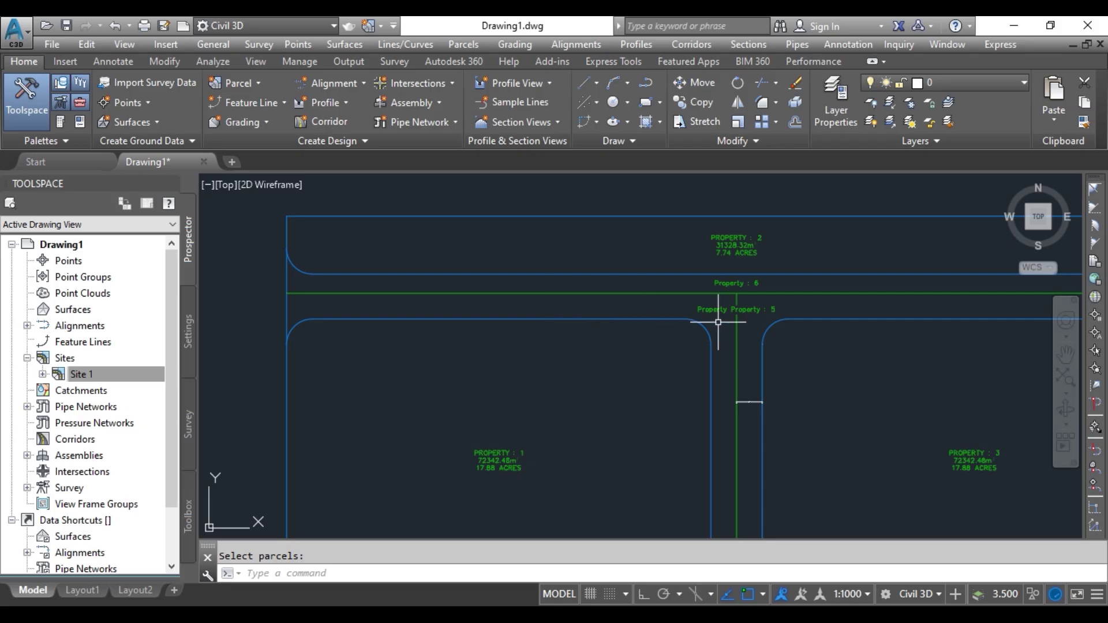
Examine the Property 2 label and the right-of-way parcel labels around the road junction.
scroll(735, 245, up, 6)
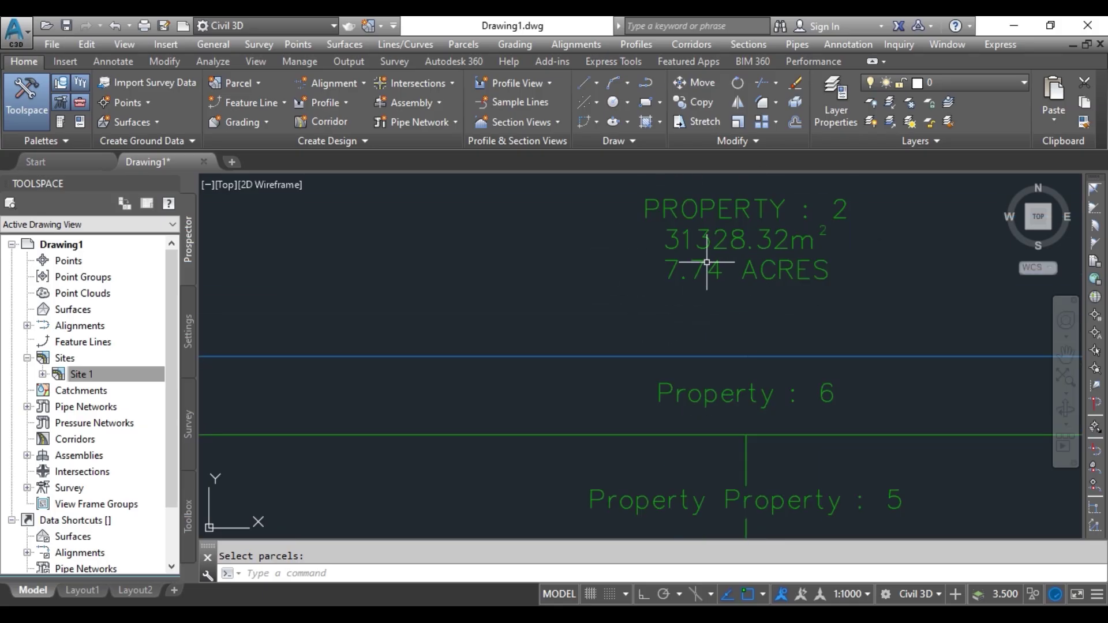
scroll(712, 282, down, 4)
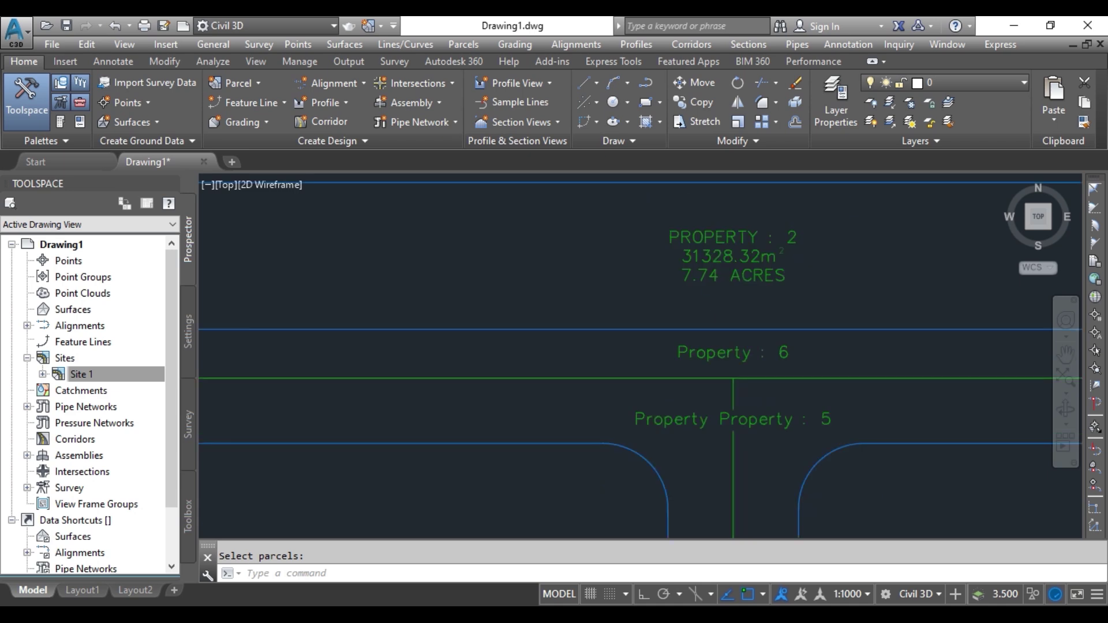
scroll(730, 326, up, 5)
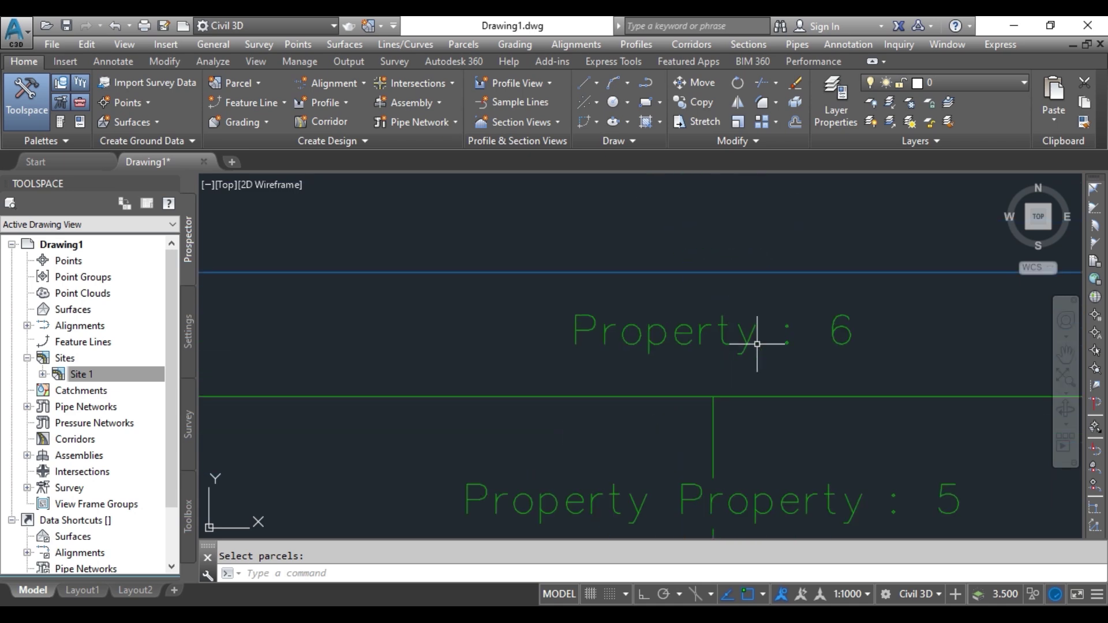
scroll(770, 346, down, 7)
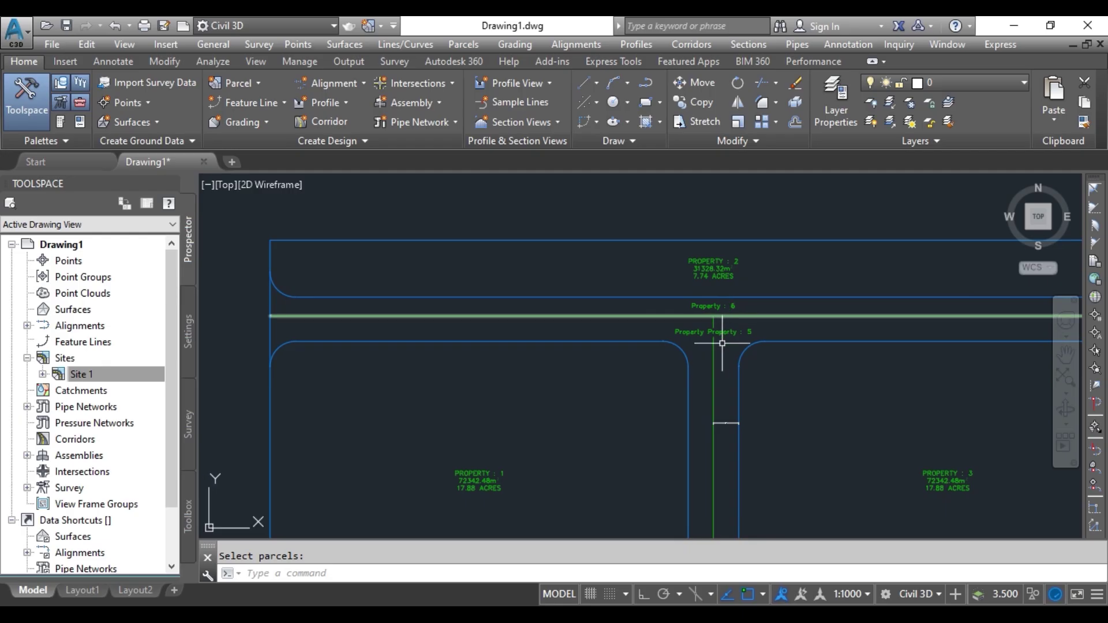
scroll(714, 338, up, 6)
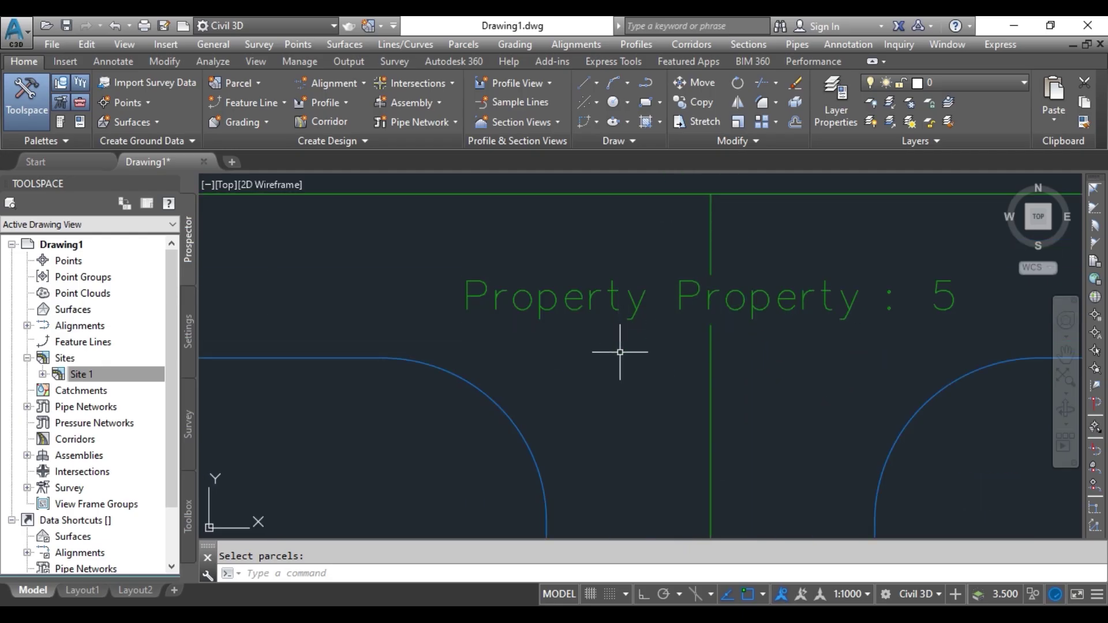
scroll(781, 307, down, 4)
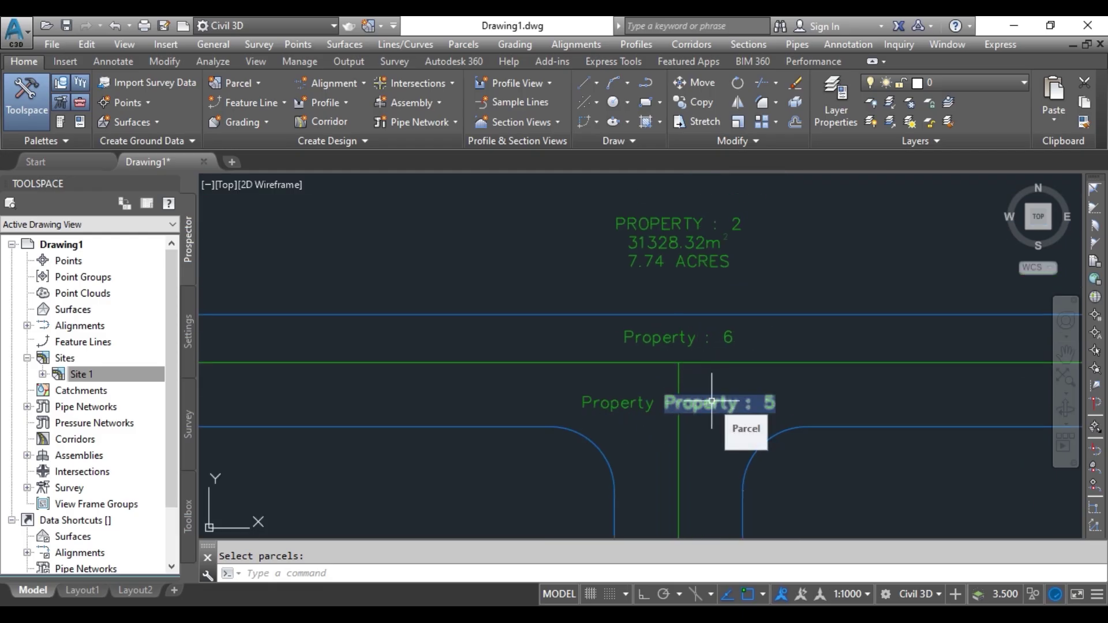
scroll(712, 400, down, 3)
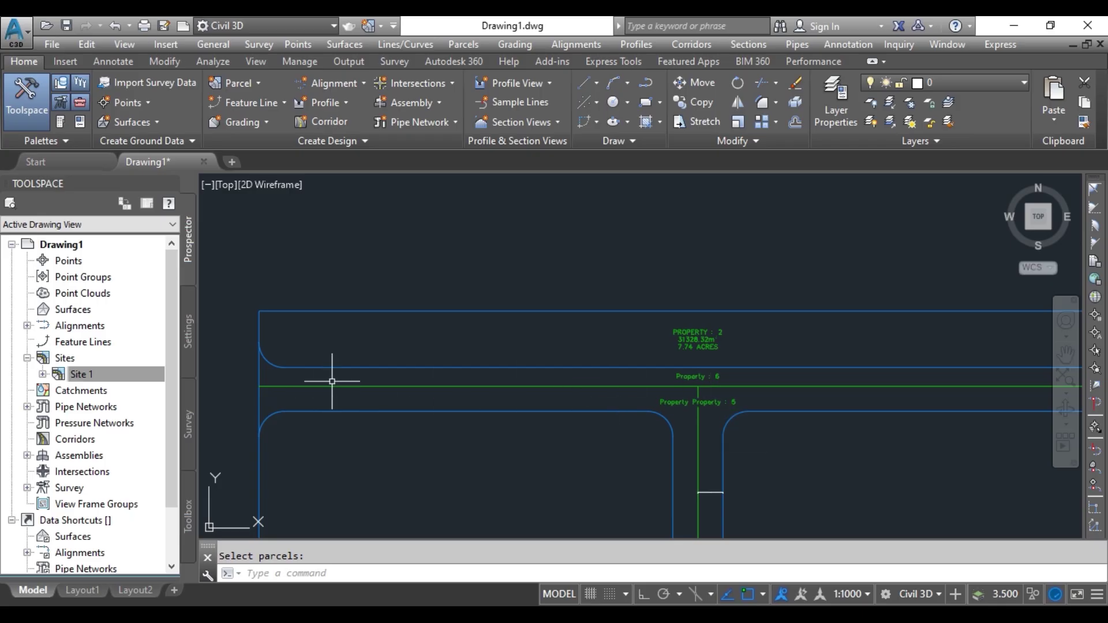
Add a linear dimension from the MG ROAD alignment to the right-of-way edge on its north side and check its value.
scroll(265, 381, up, 5)
scroll(477, 398, down, 4)
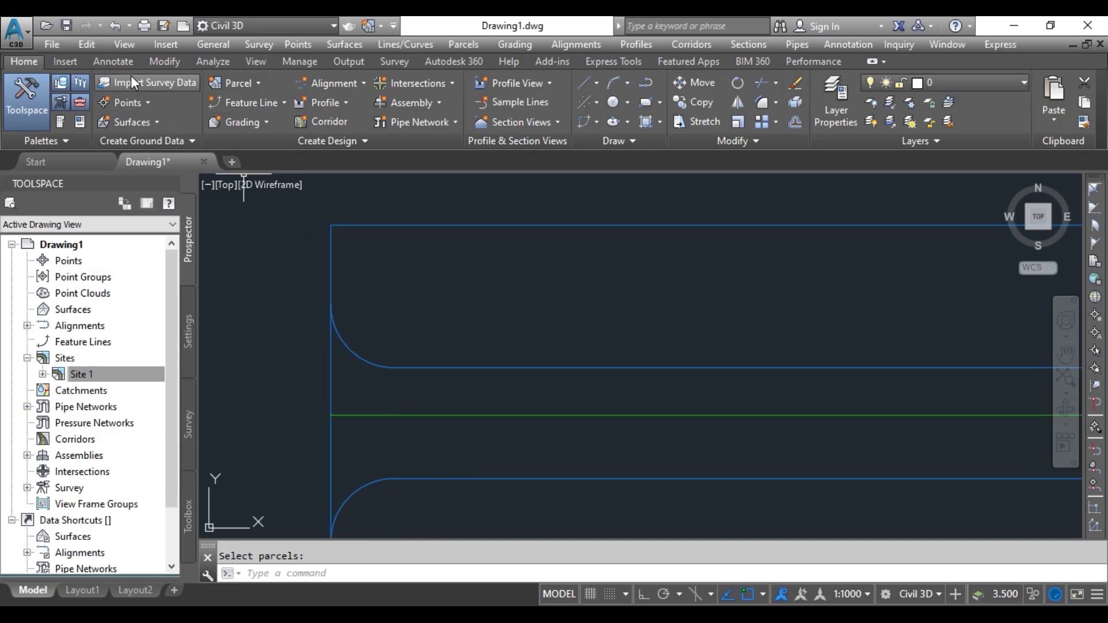
click(126, 62)
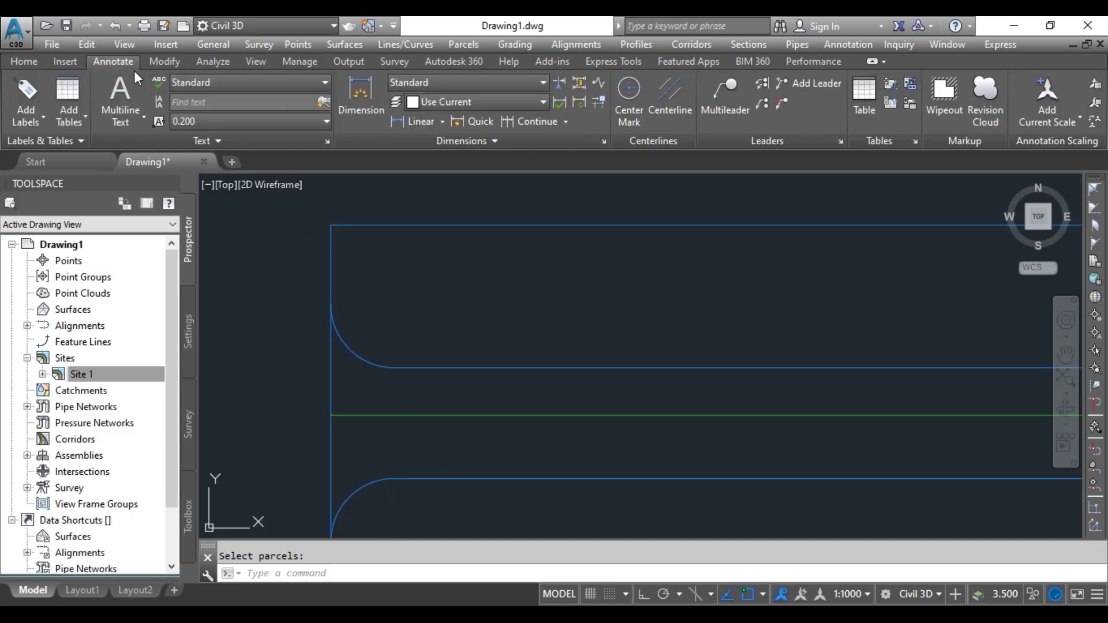
click(443, 123)
click(447, 146)
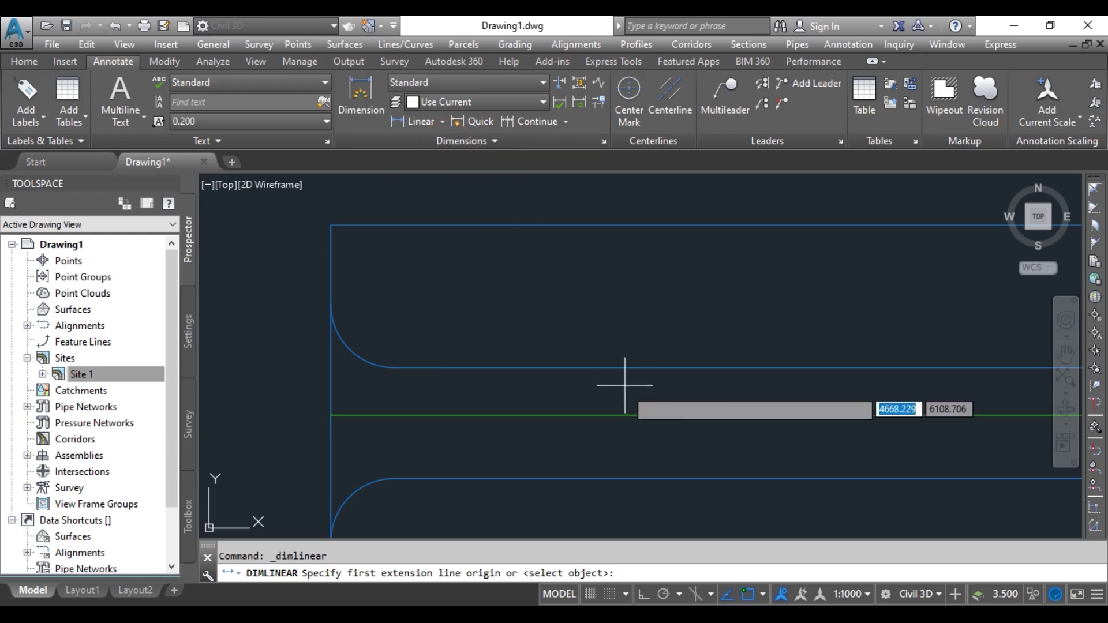
click(623, 413)
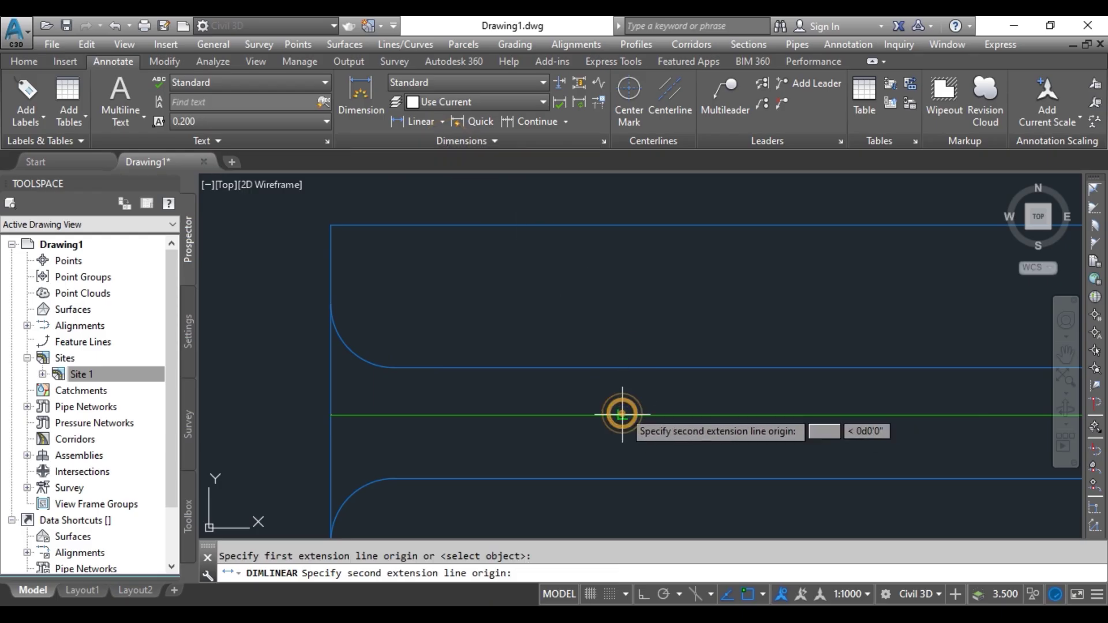
click(629, 372)
click(637, 385)
scroll(629, 404, up, 6)
scroll(556, 511, up, 4)
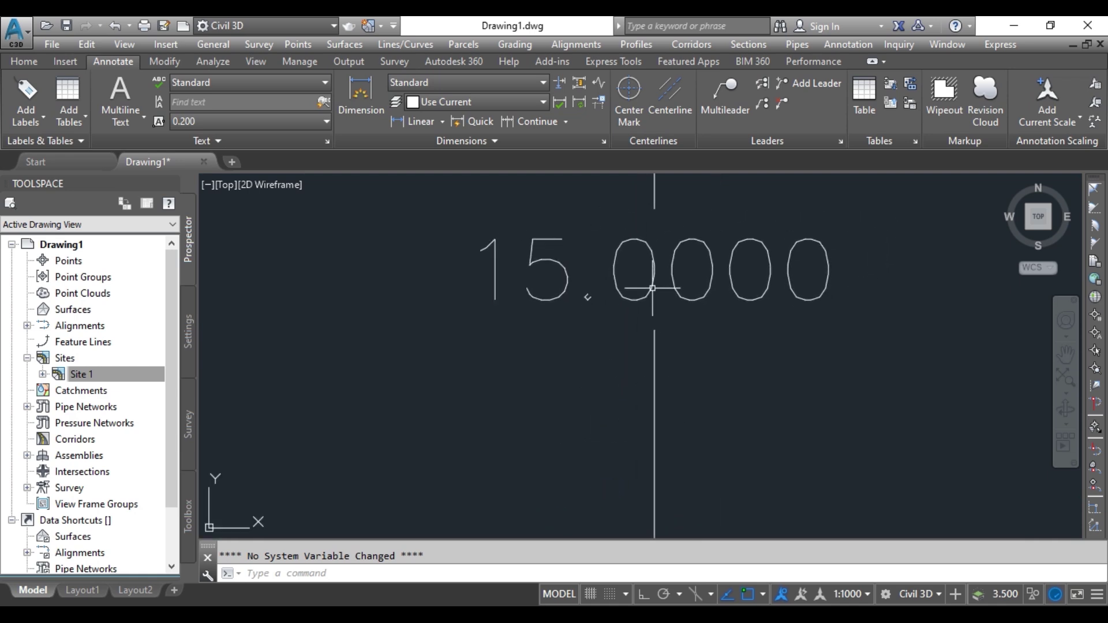
scroll(431, 313, down, 10)
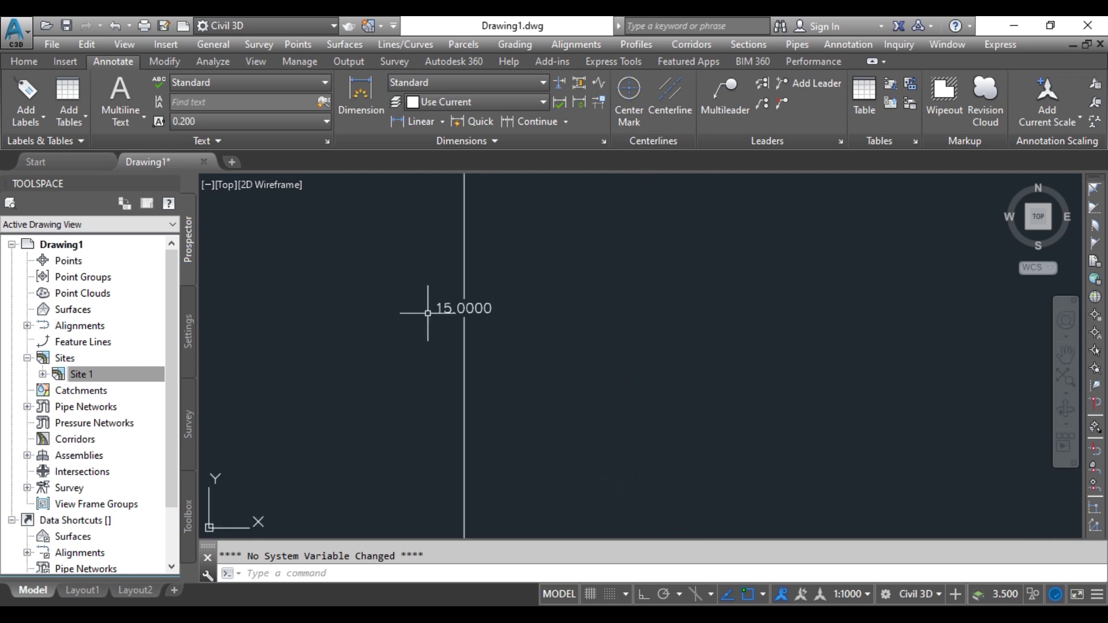
scroll(468, 328, up, 1)
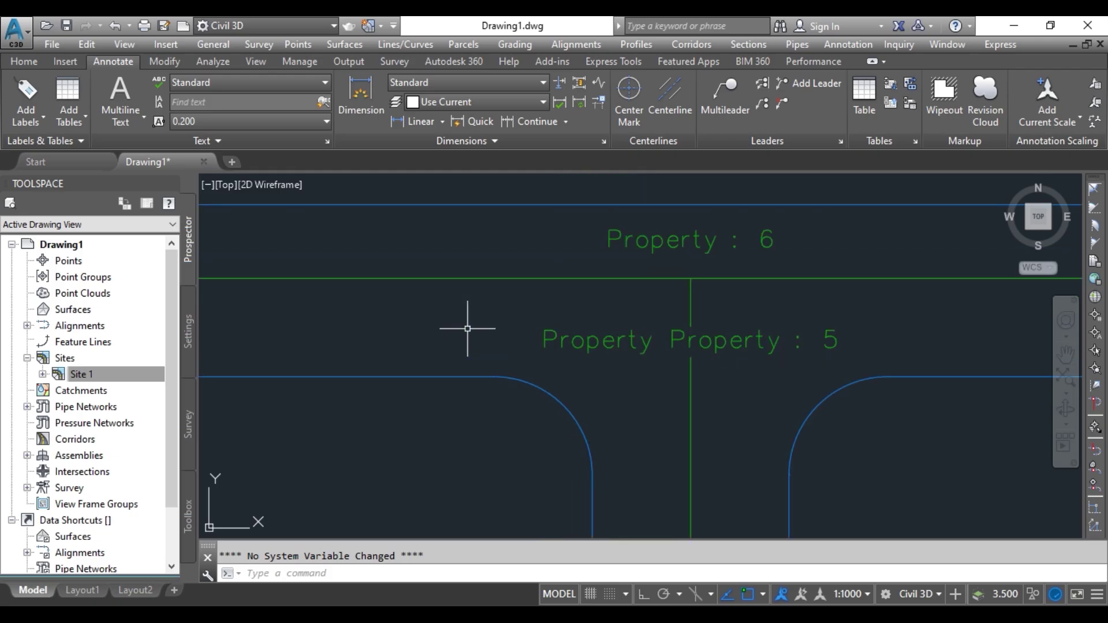
Merge the two right-of-way parcels south of MG ROAD into the Property : 6 parcel with Parcel Union.
mouse_move(468, 328)
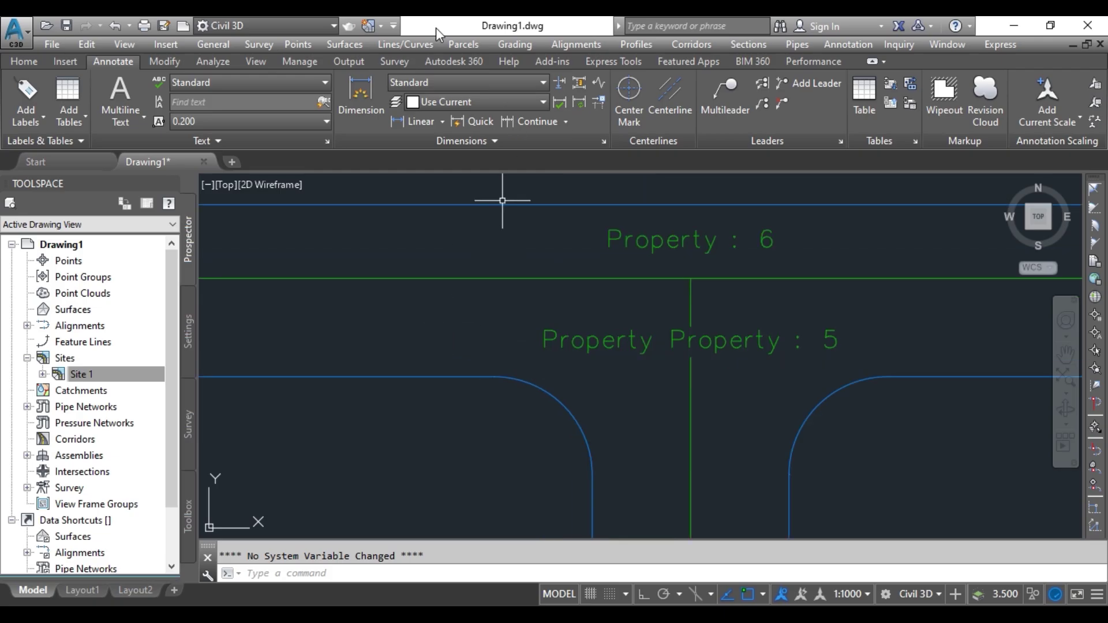
click(462, 46)
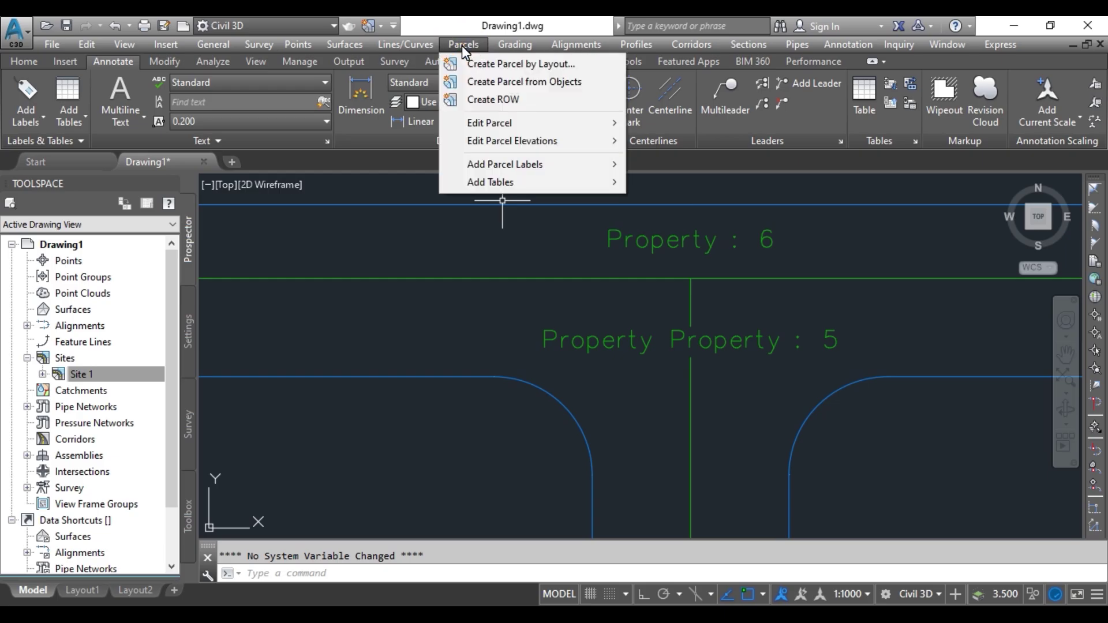
click(486, 66)
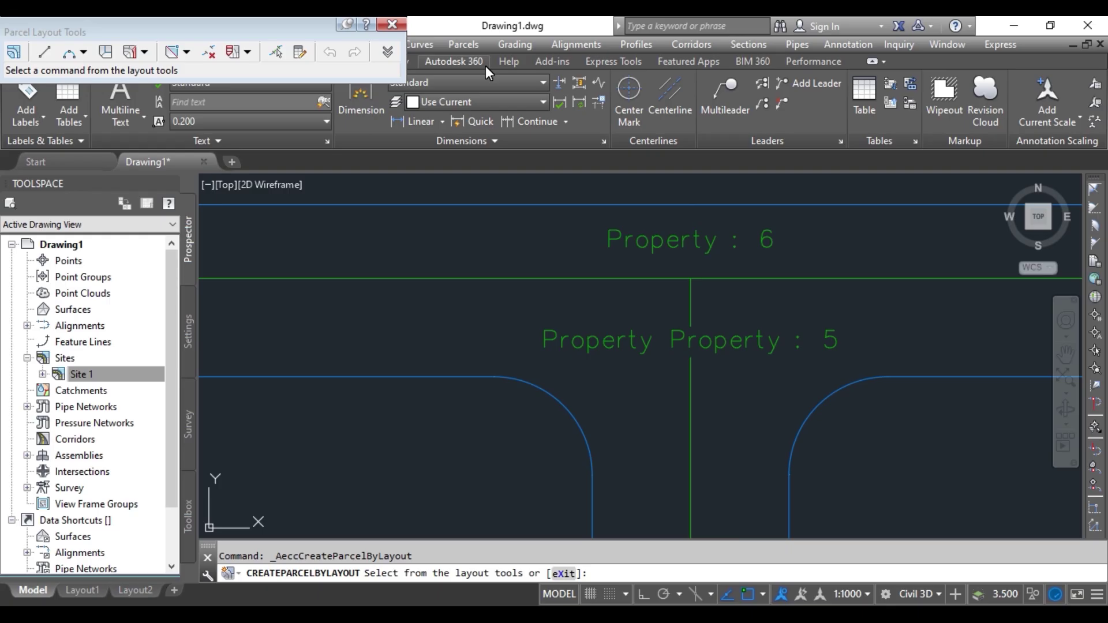
click(248, 52)
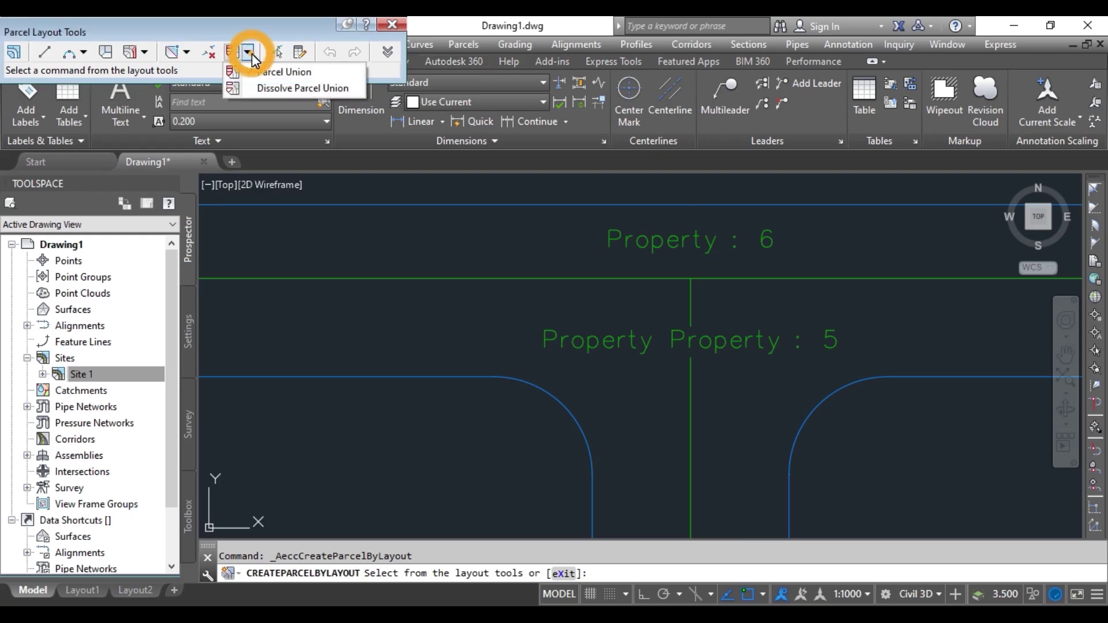
click(294, 73)
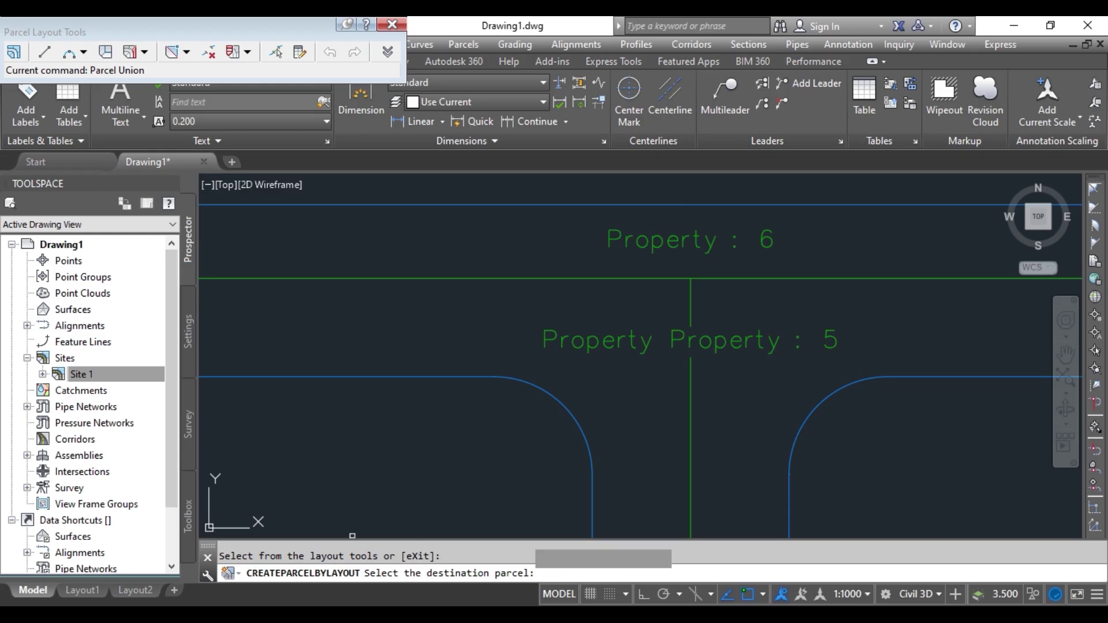
click(635, 240)
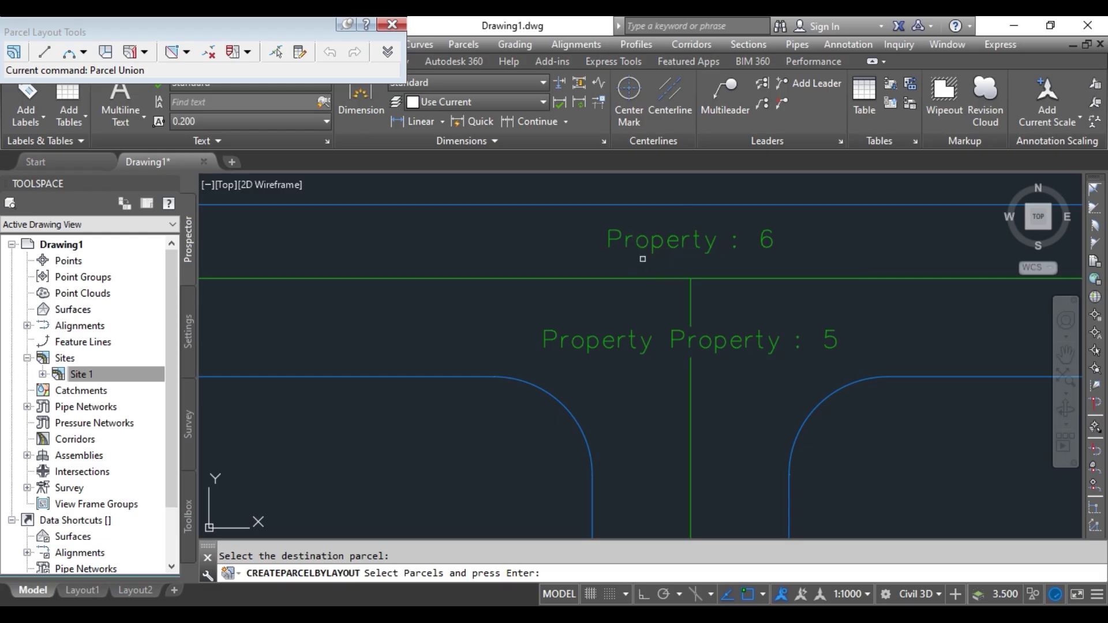
click(620, 342)
click(700, 372)
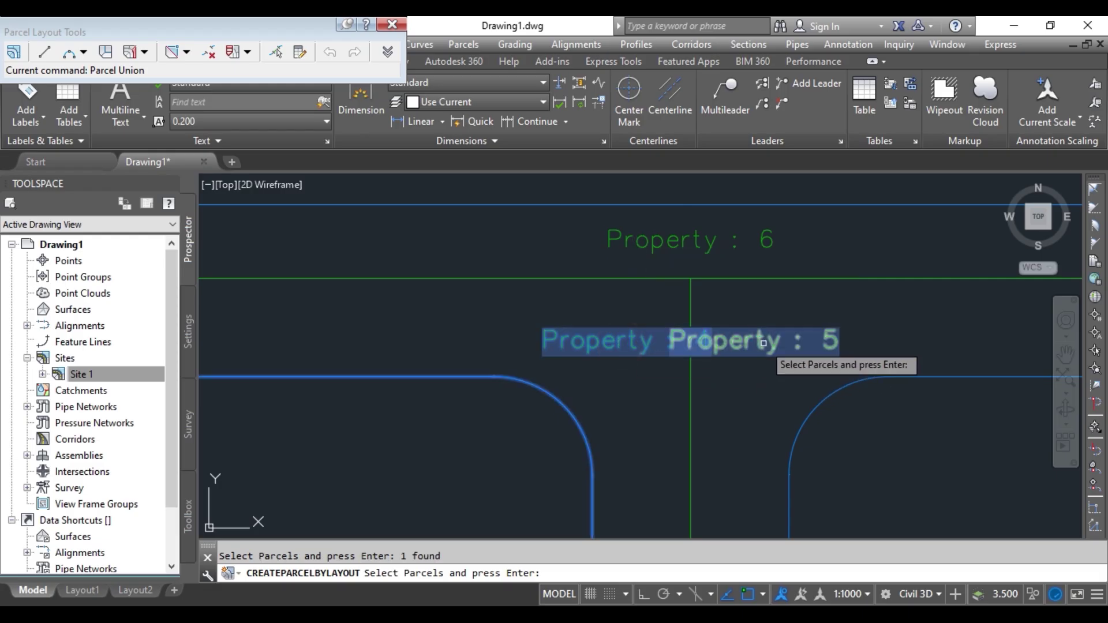
key(Return)
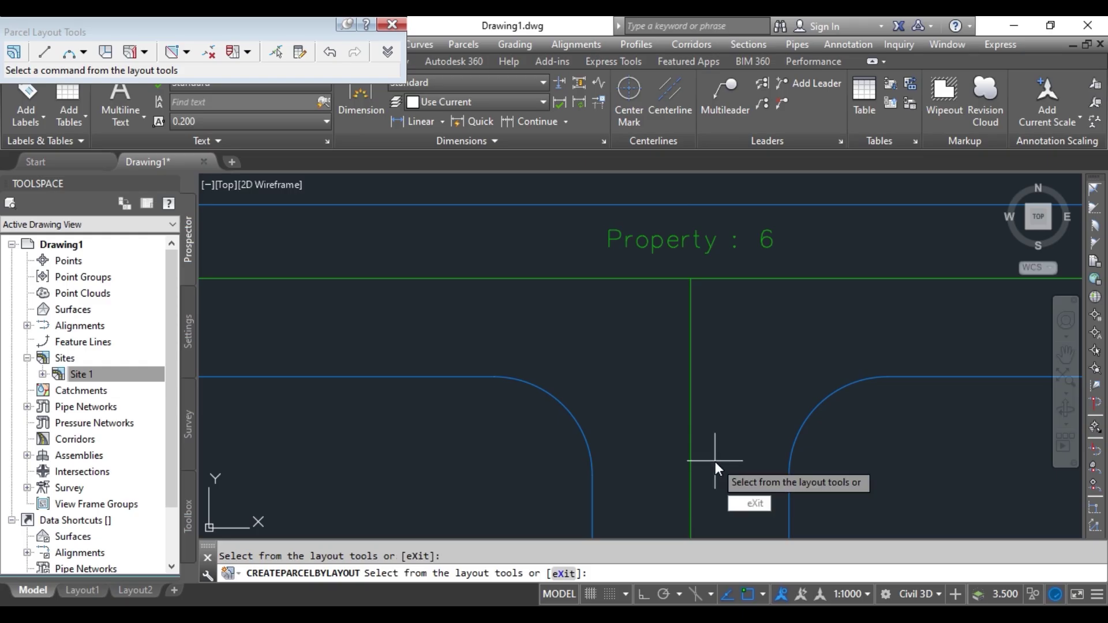
key(Escape)
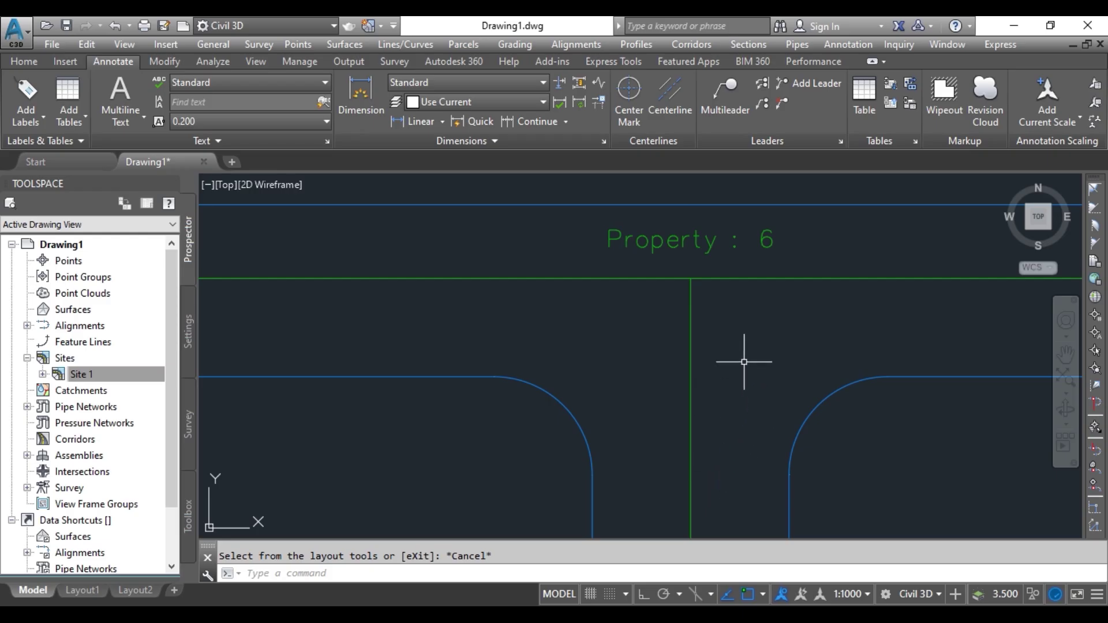
scroll(727, 364, down, 2)
scroll(728, 351, down, 4)
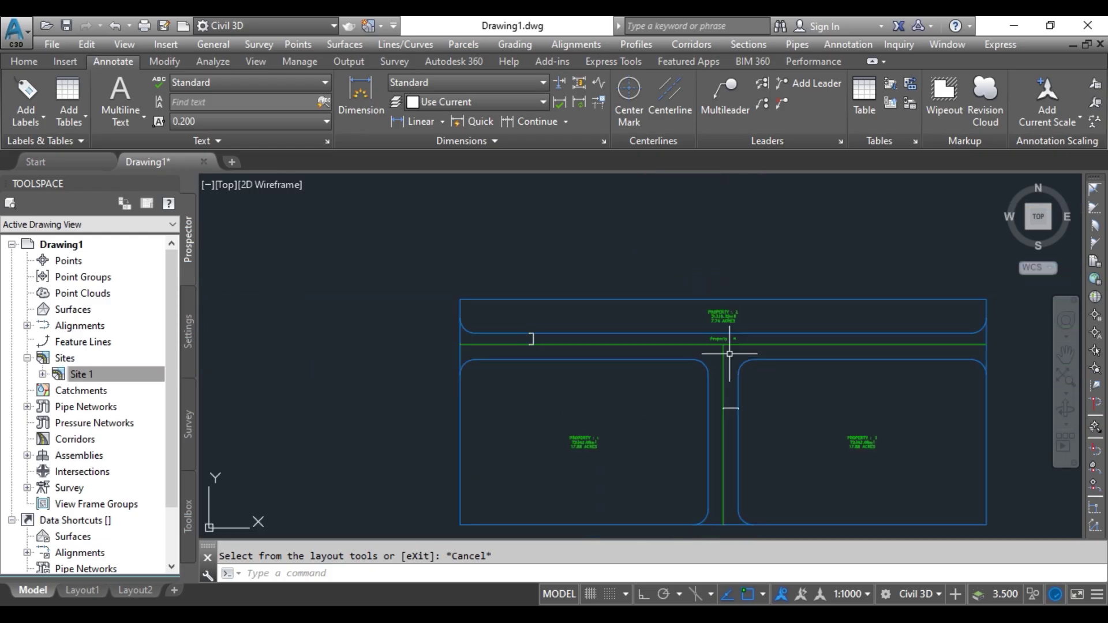
Change the object style of the Property : 6 right-of-way parcel to Road in its parcel properties.
scroll(711, 374, up, 3)
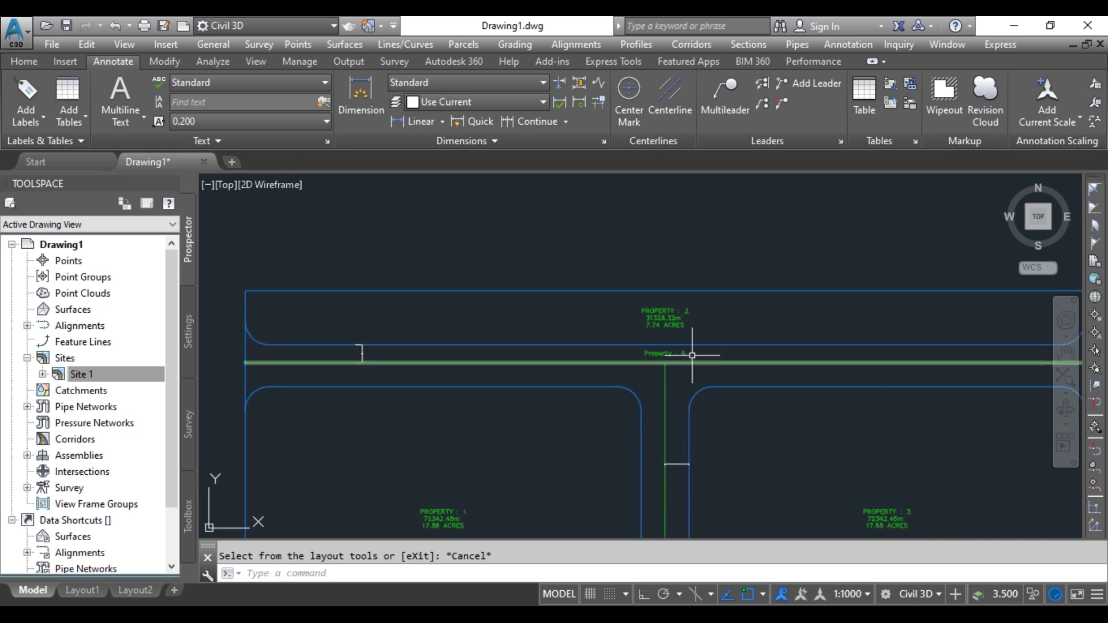
scroll(669, 367, up, 6)
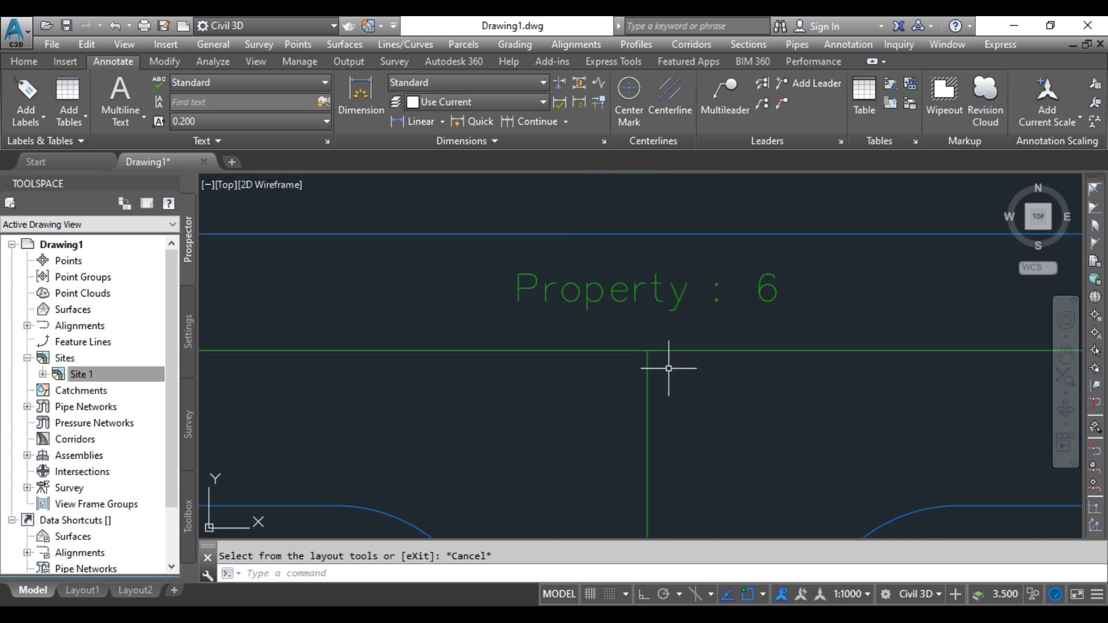
click(807, 288)
click(650, 254)
right_click(653, 265)
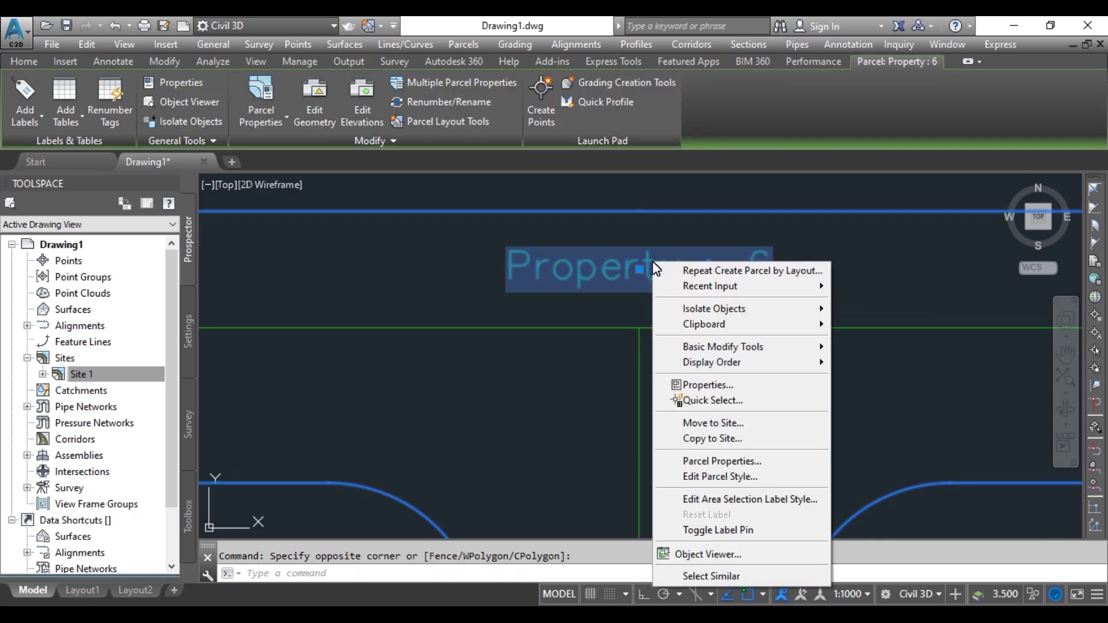
click(771, 462)
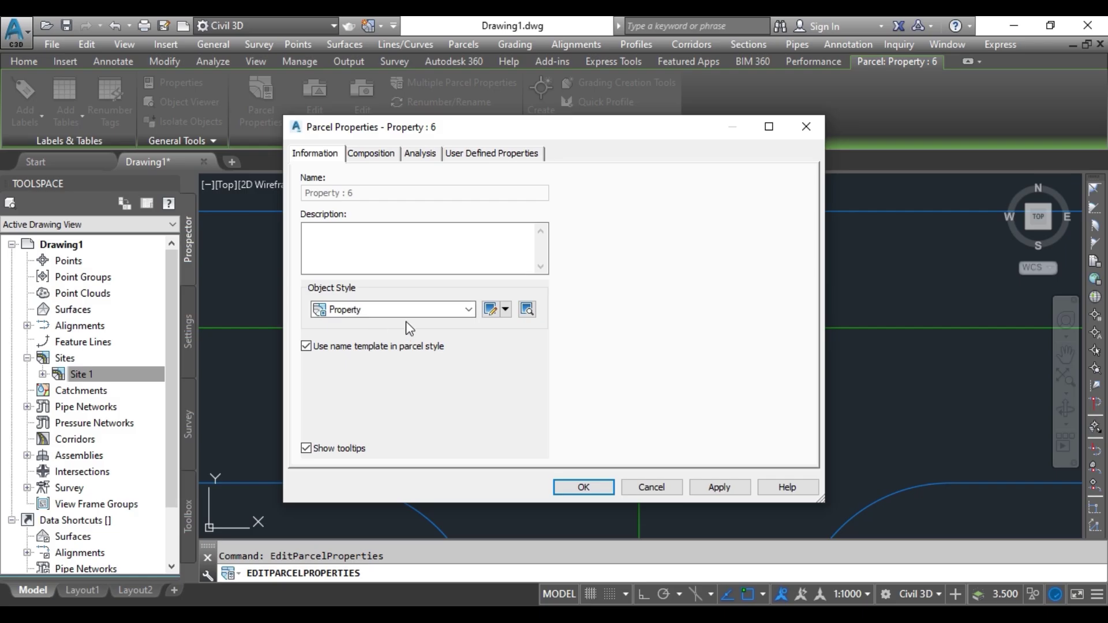
click(468, 309)
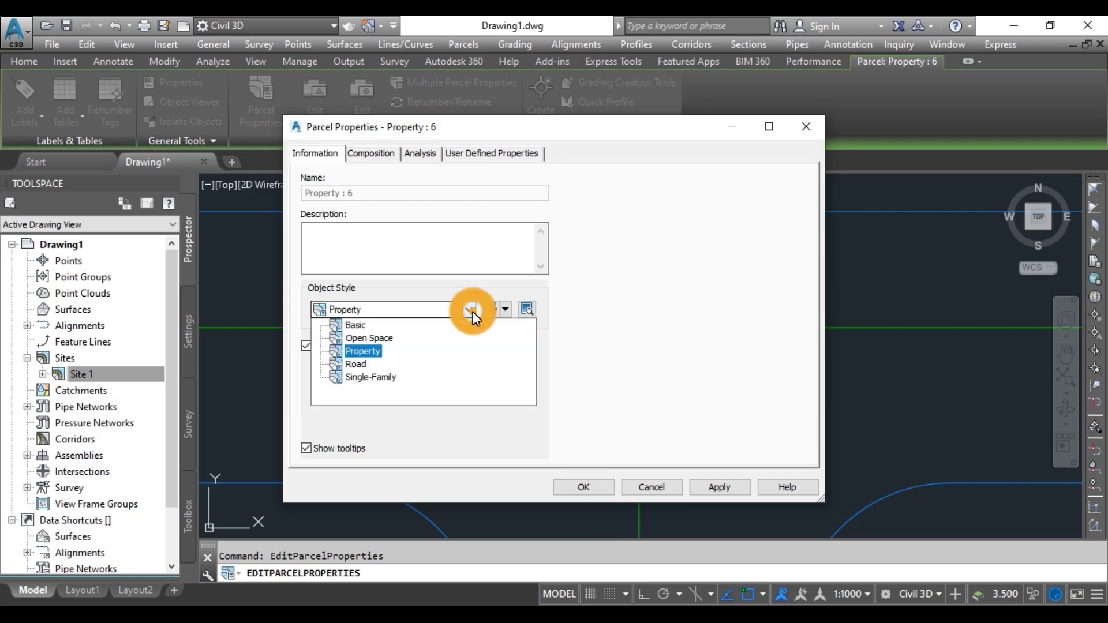
click(356, 364)
click(707, 490)
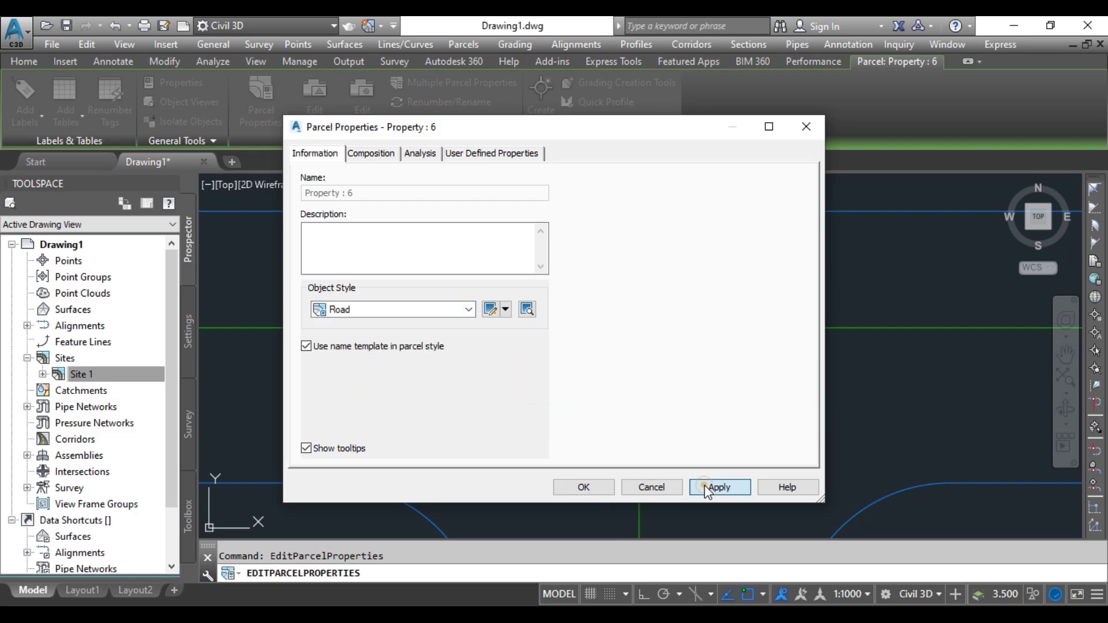
click(594, 487)
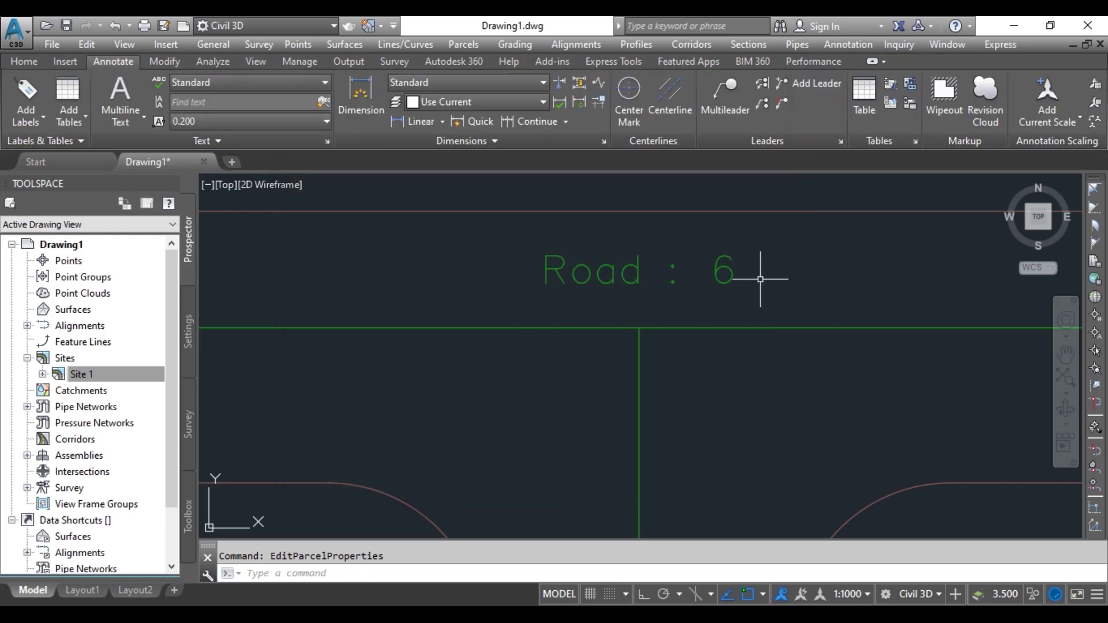
Examine the restyled road parcel, its label and the surrounding property parcels.
scroll(652, 292, down, 3)
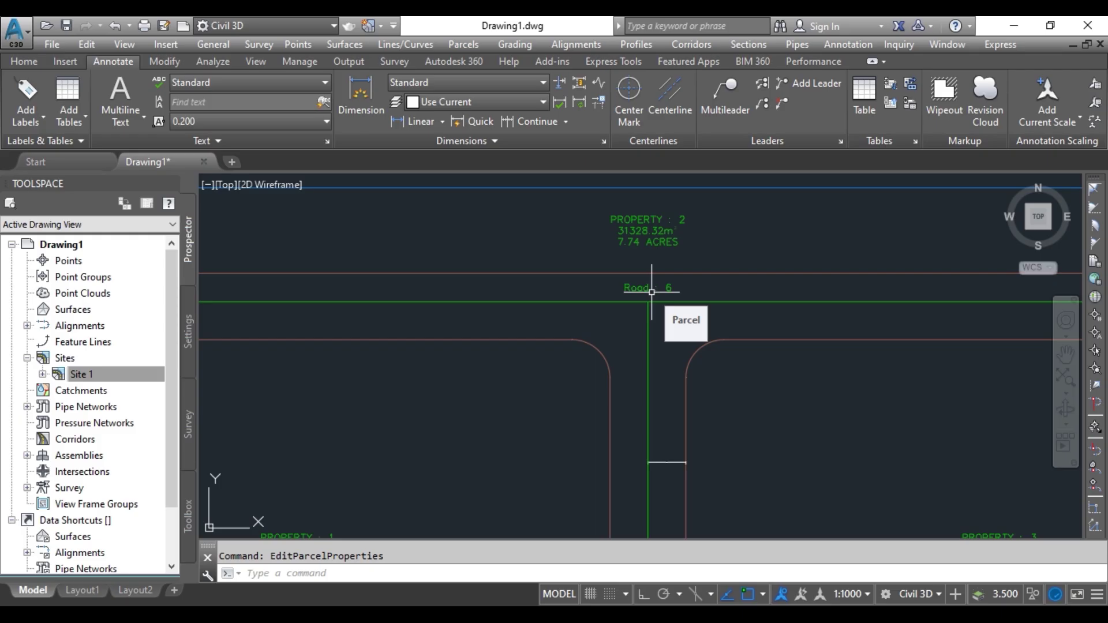
scroll(651, 292, up, 4)
scroll(613, 290, down, 4)
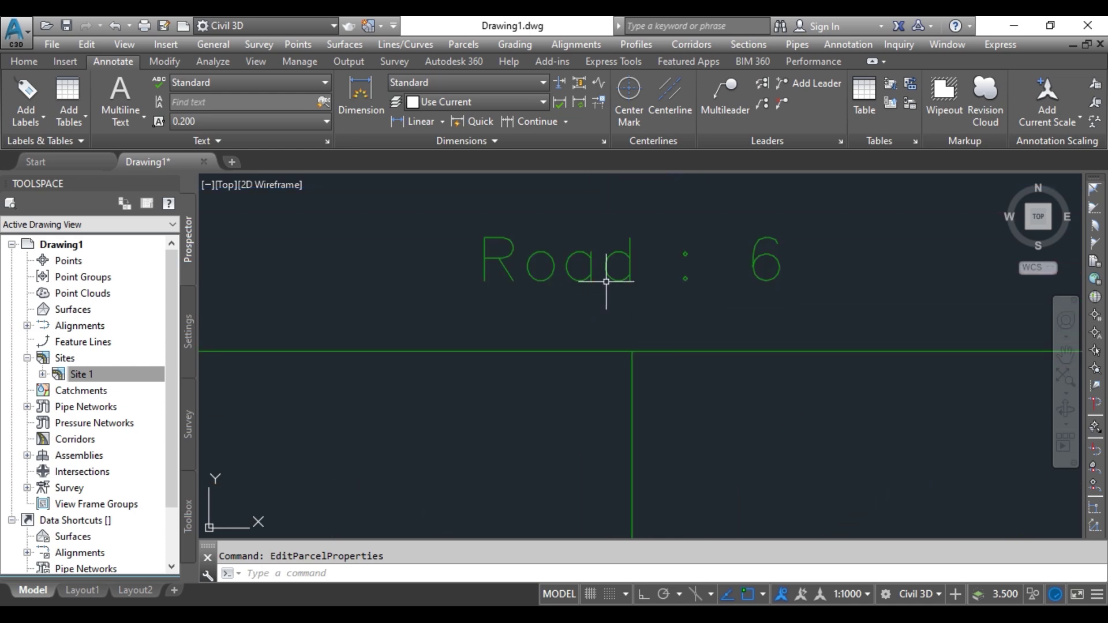
scroll(614, 290, down, 4)
scroll(526, 299, up, 4)
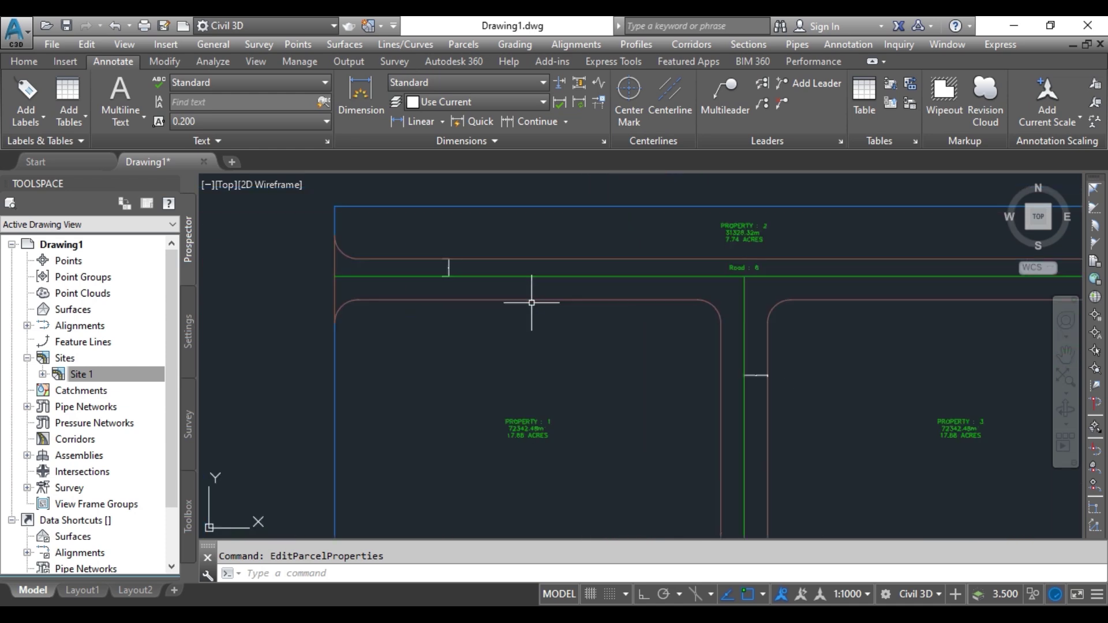
scroll(531, 302, down, 4)
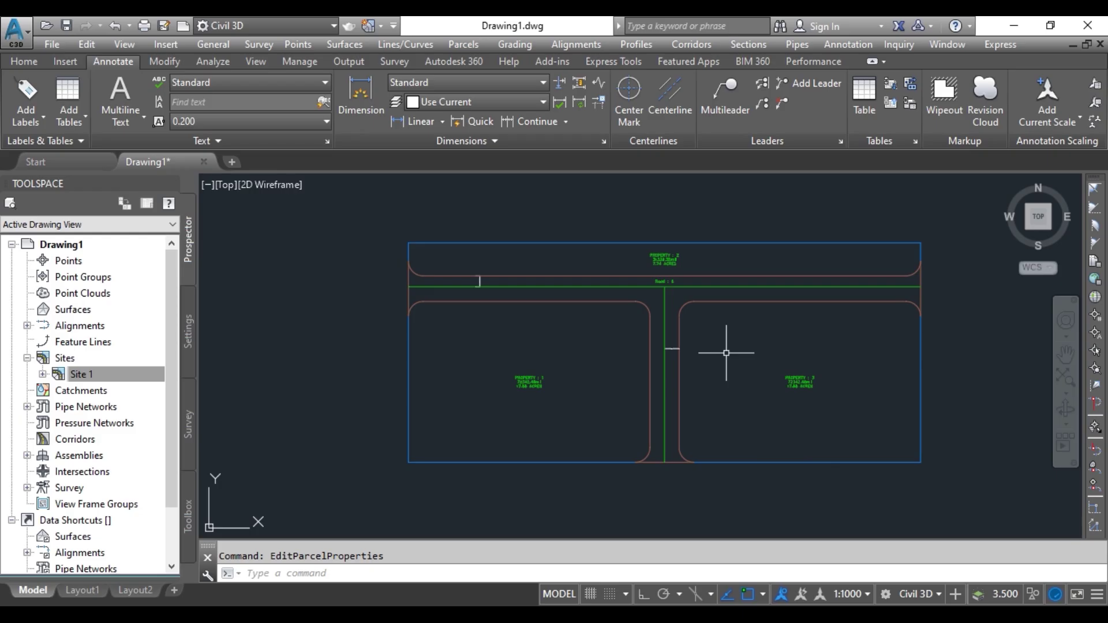
mouse_move(726, 353)
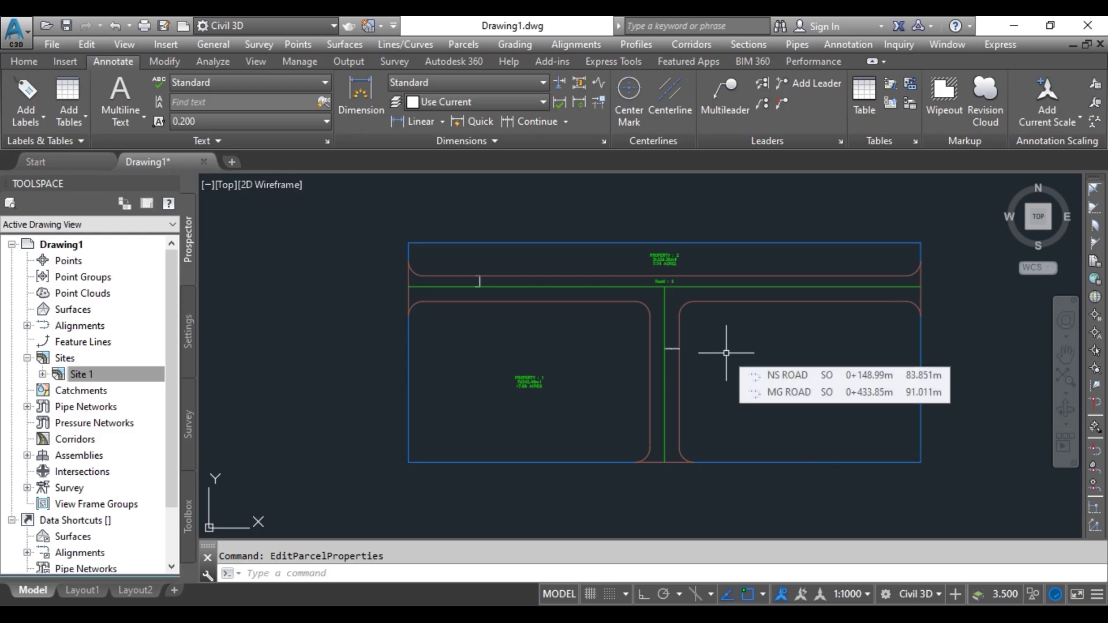
scroll(670, 251, up, 4)
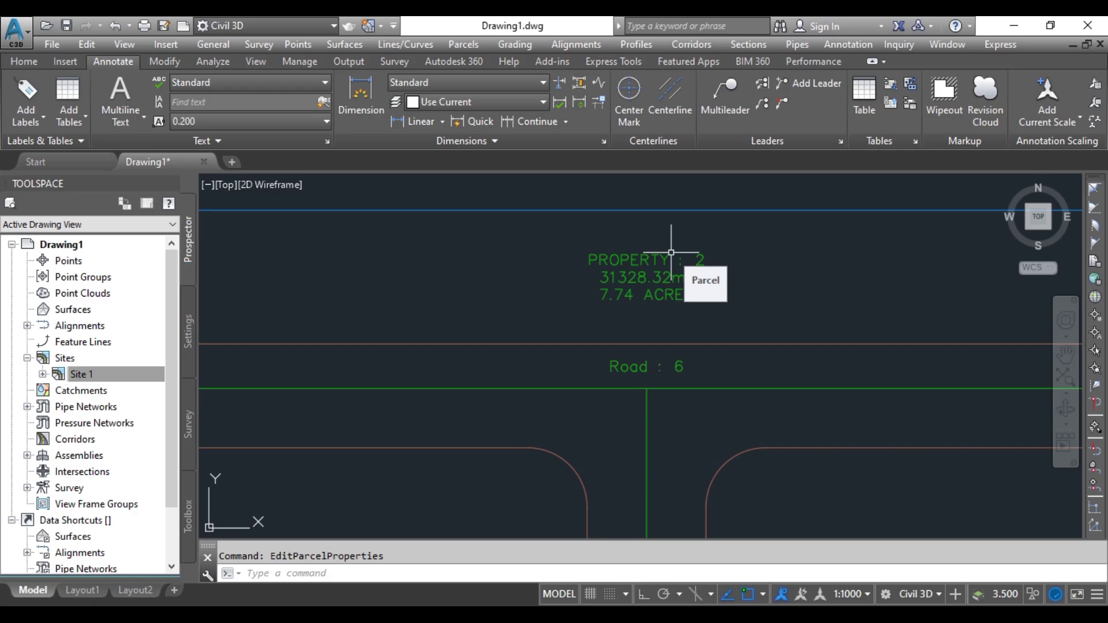
scroll(671, 252, down, 4)
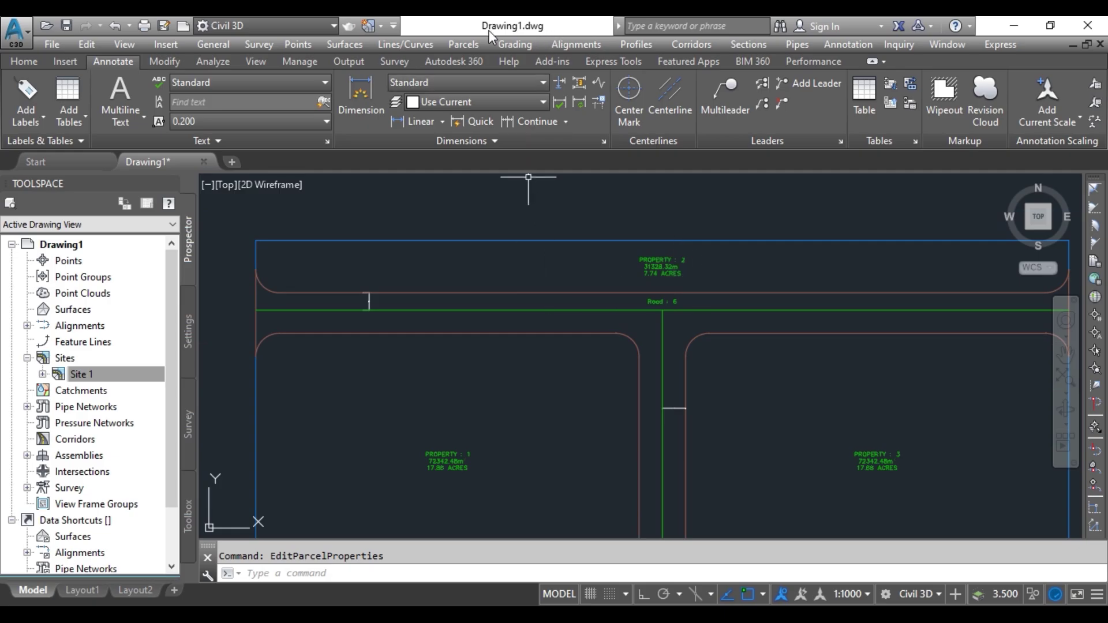
click(465, 43)
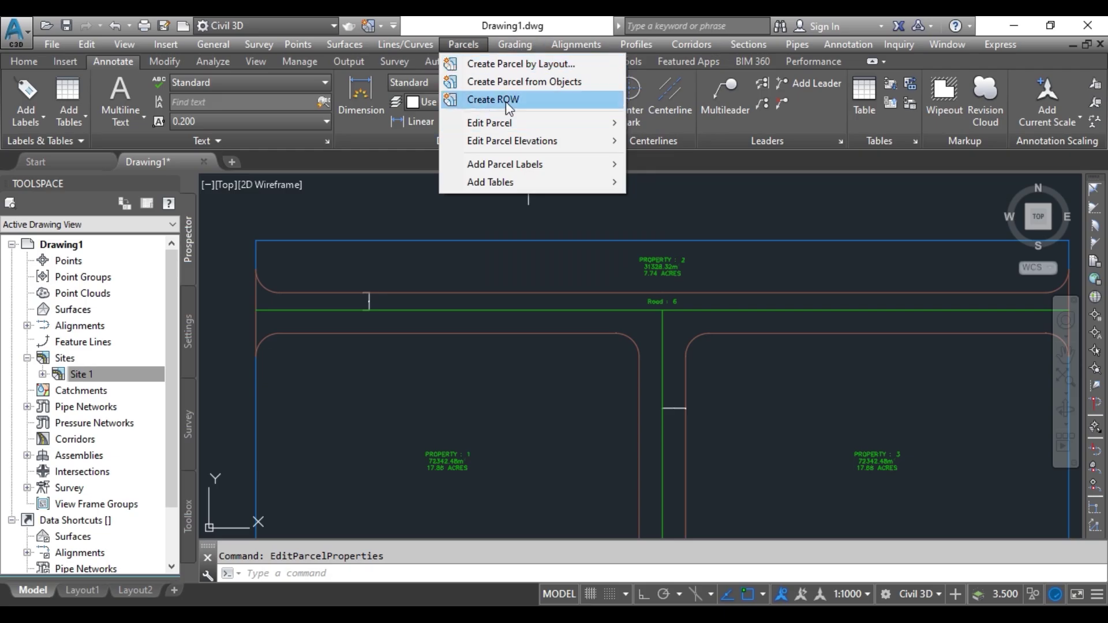
click(563, 63)
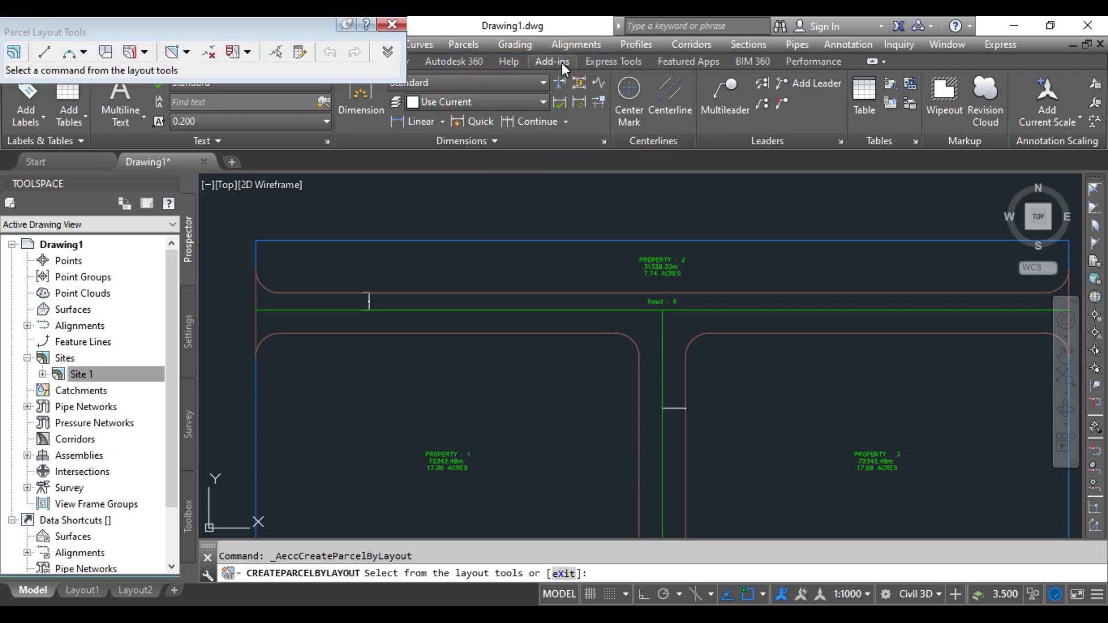
click(145, 52)
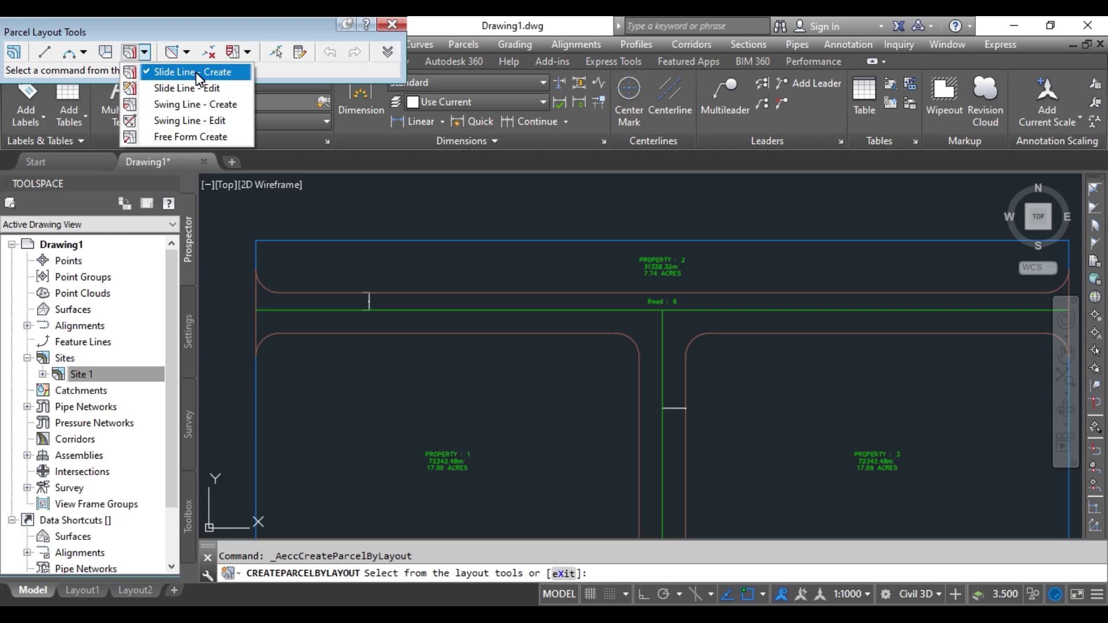
click(389, 22)
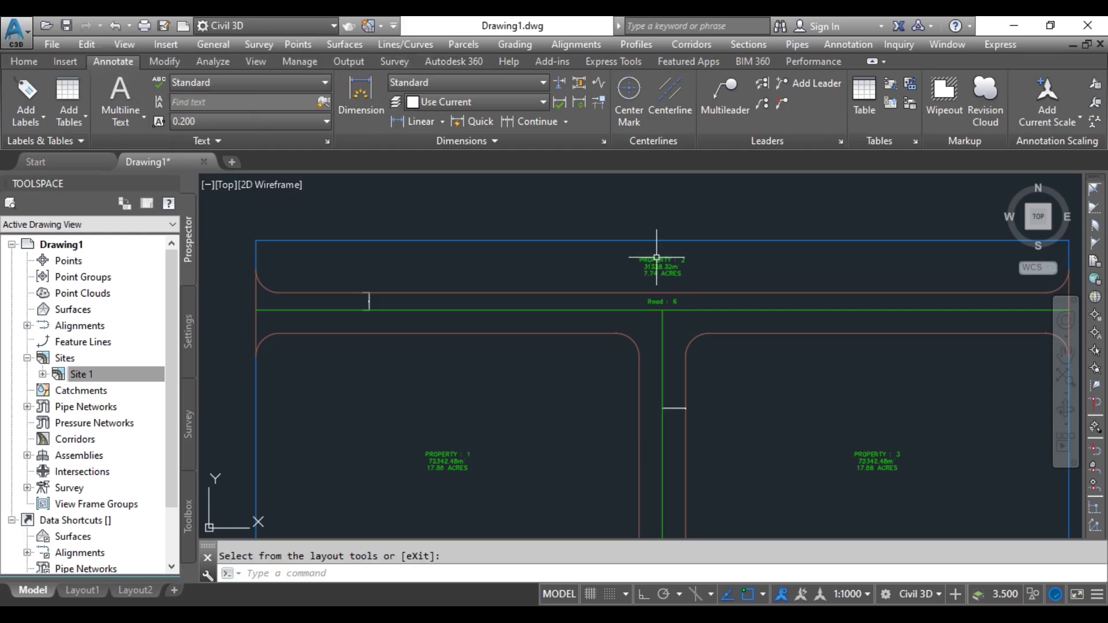
Start Slide Line - Create in Site 1 with the Single-Family parcel style and the Name Square meter & Acres area label style.
scroll(663, 268, up, 8)
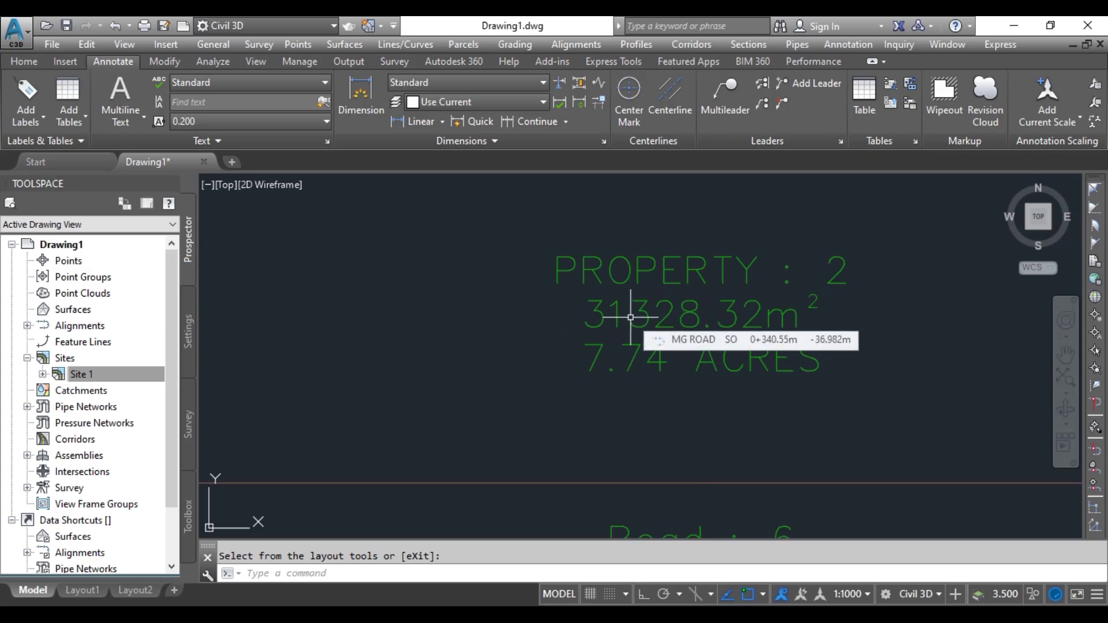
scroll(630, 316, down, 8)
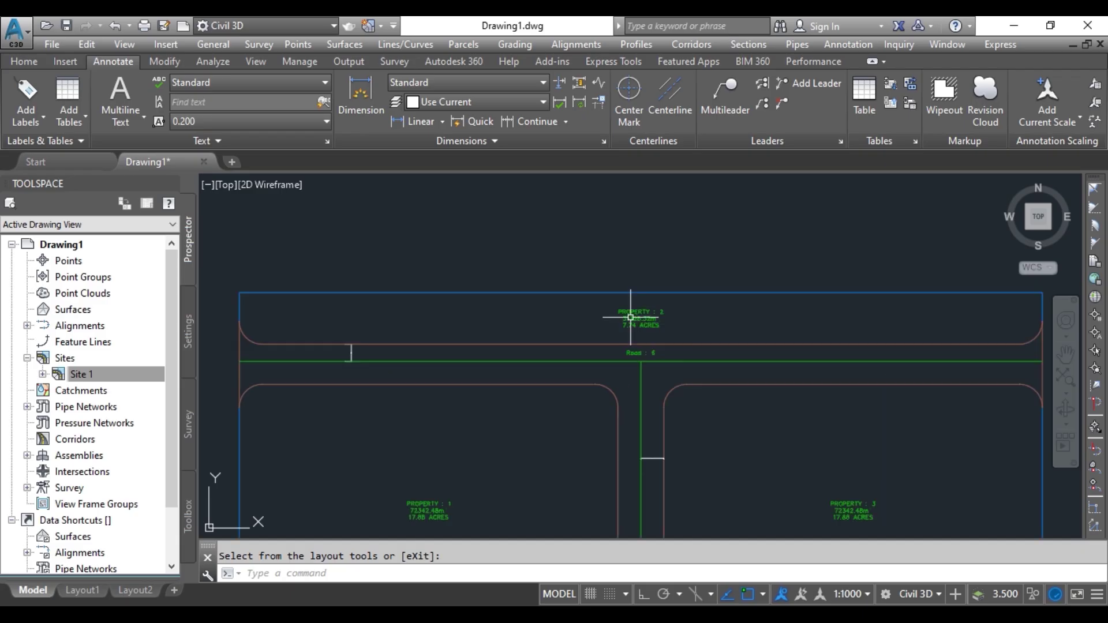
middle_drag(630, 317, 623, 296)
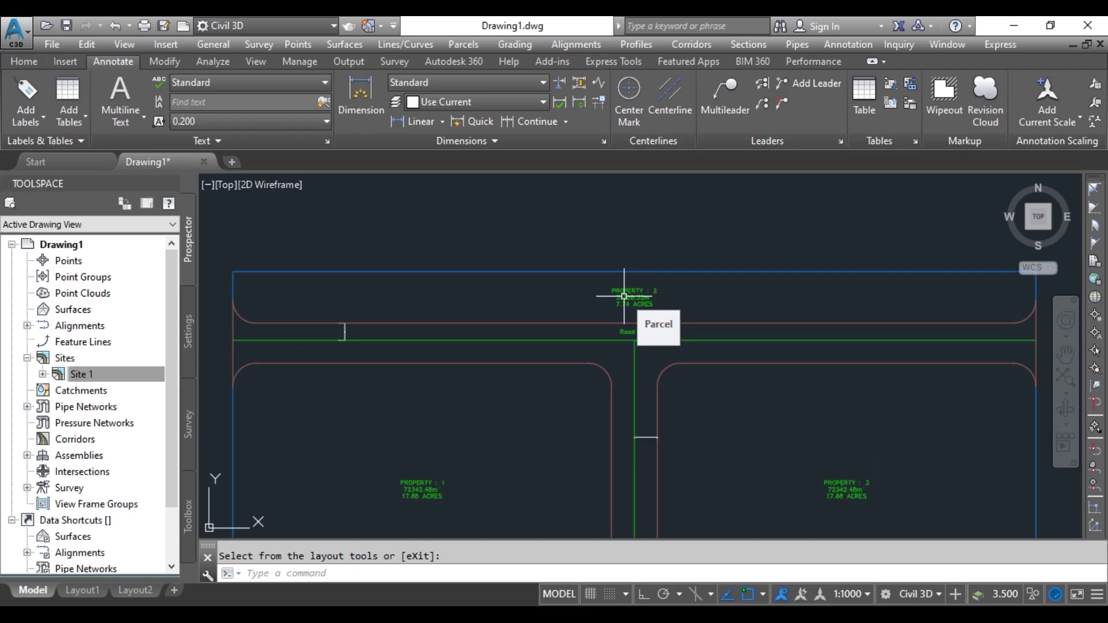
click(463, 44)
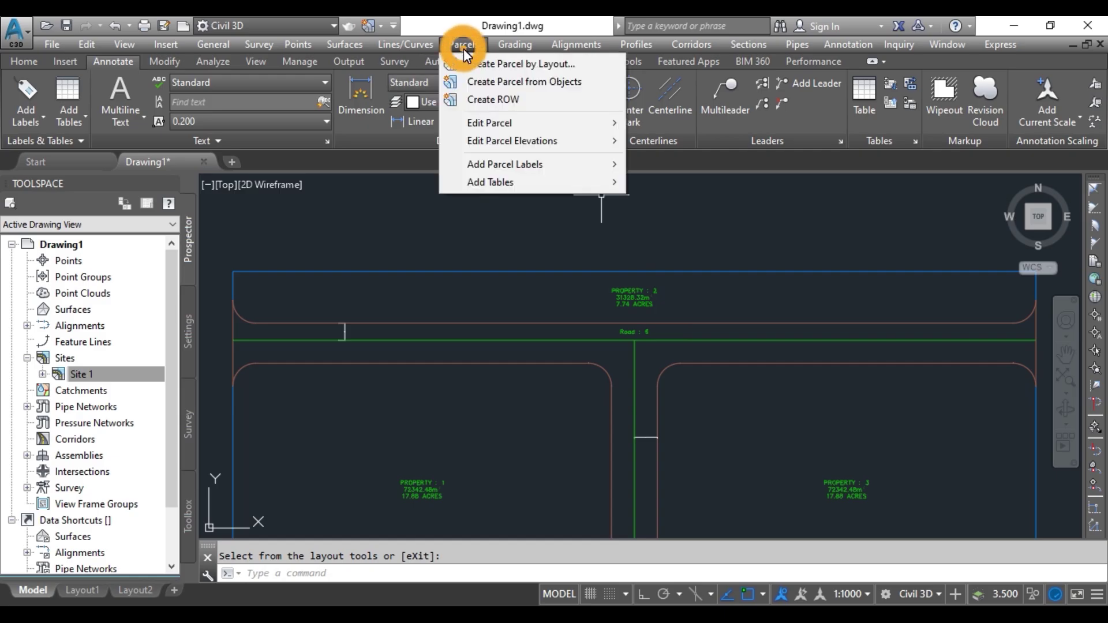
click(529, 64)
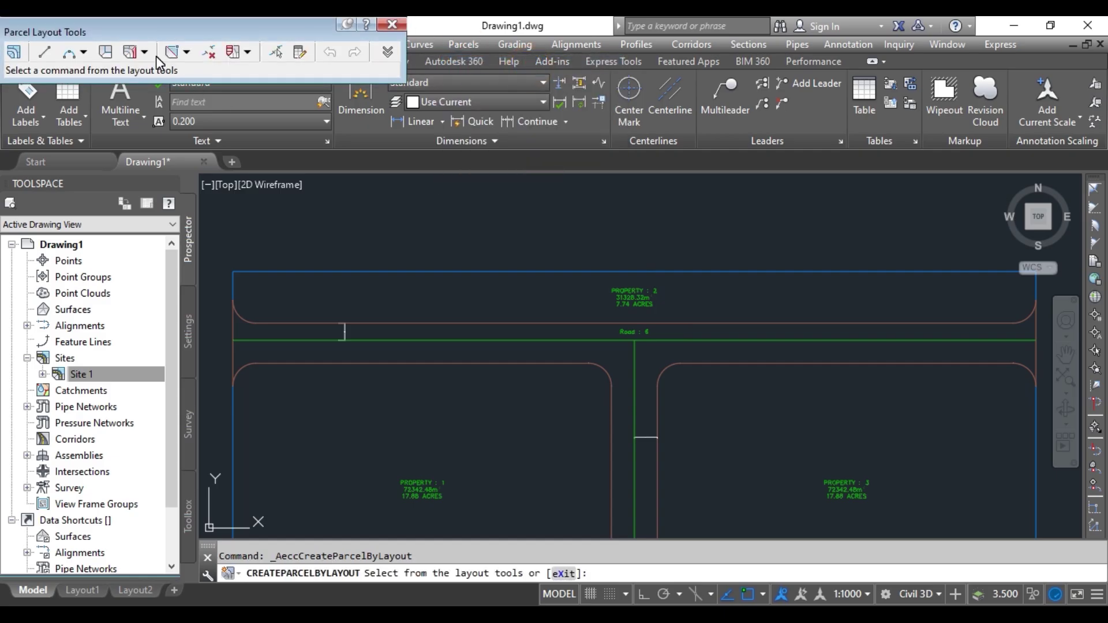
click(145, 52)
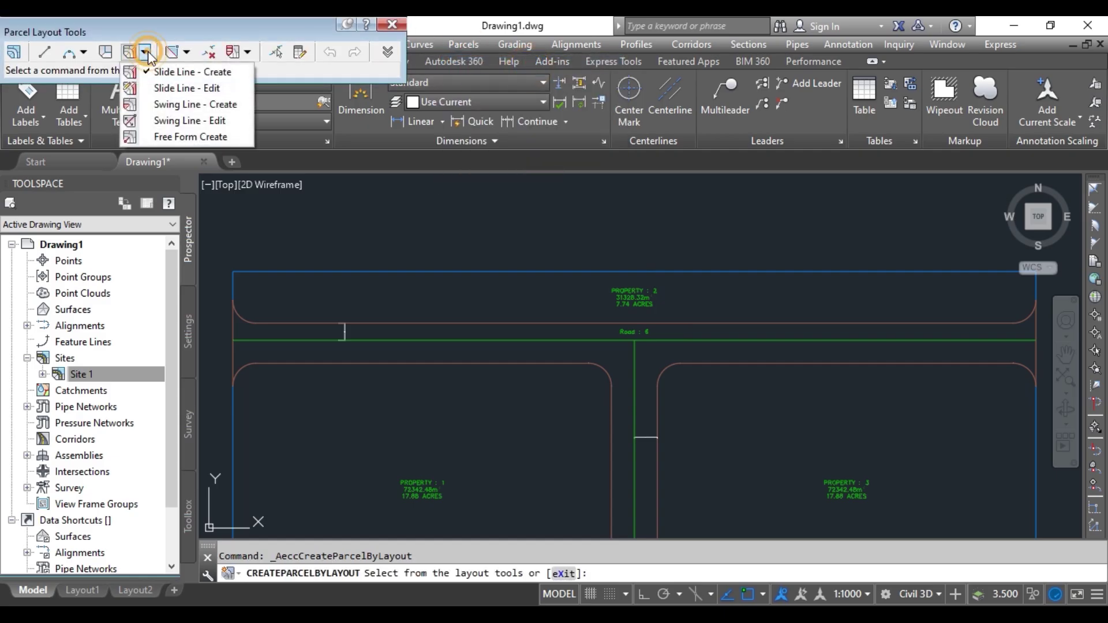
click(193, 71)
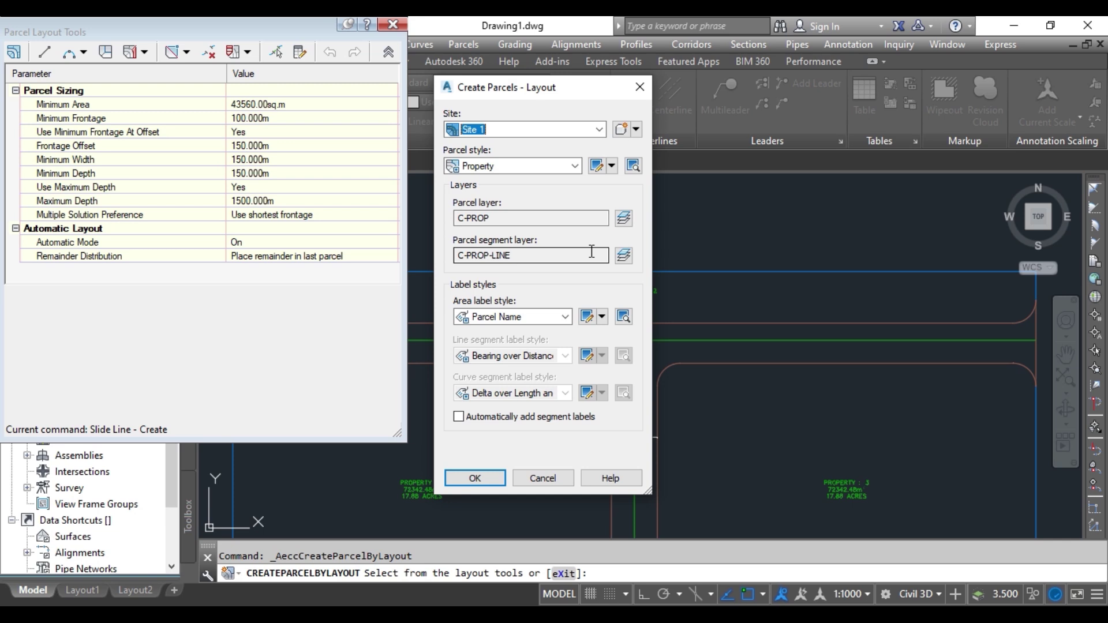
click(574, 166)
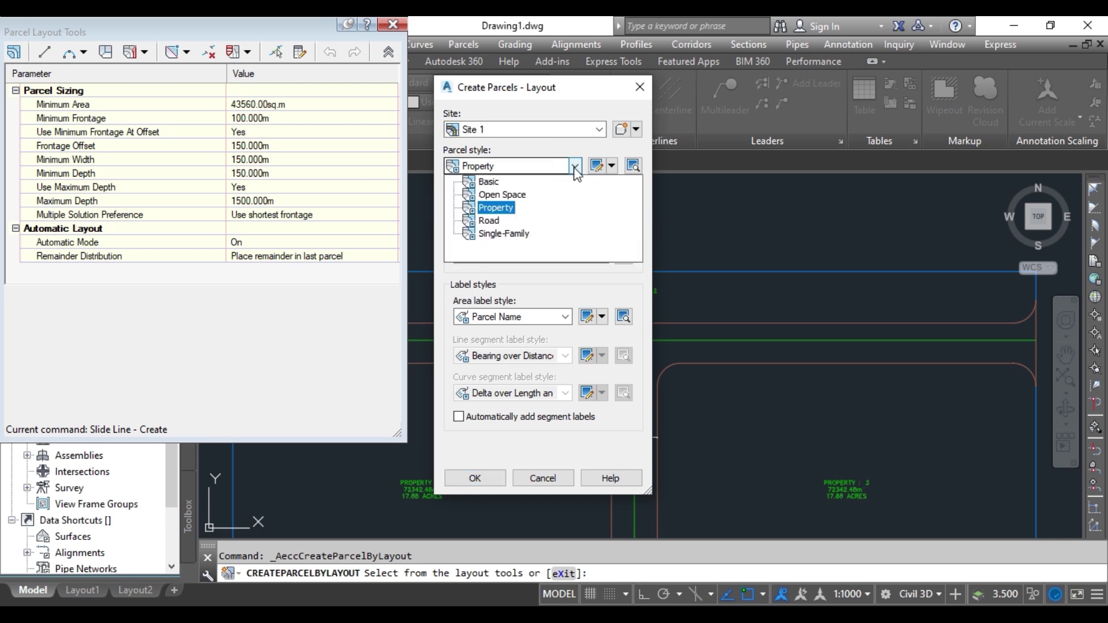
click(493, 233)
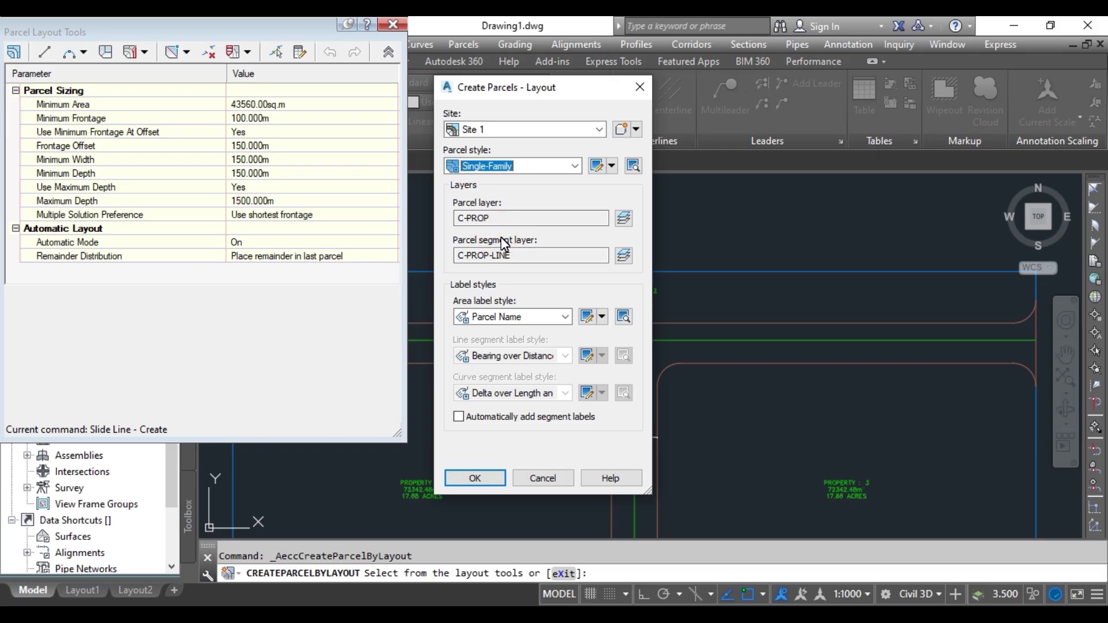
click(566, 316)
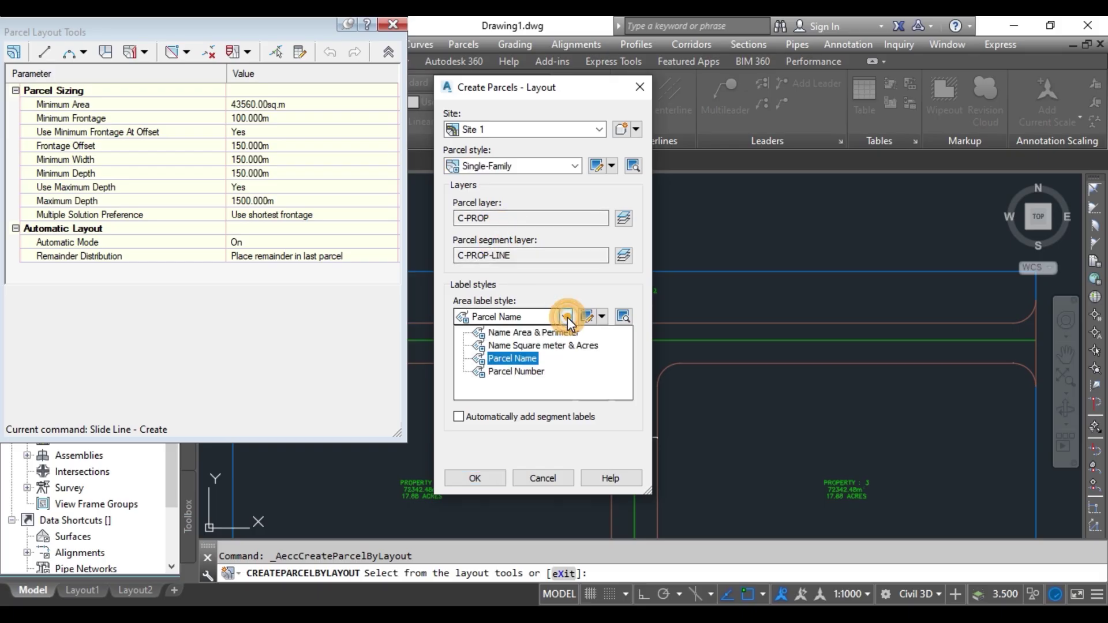
click(546, 346)
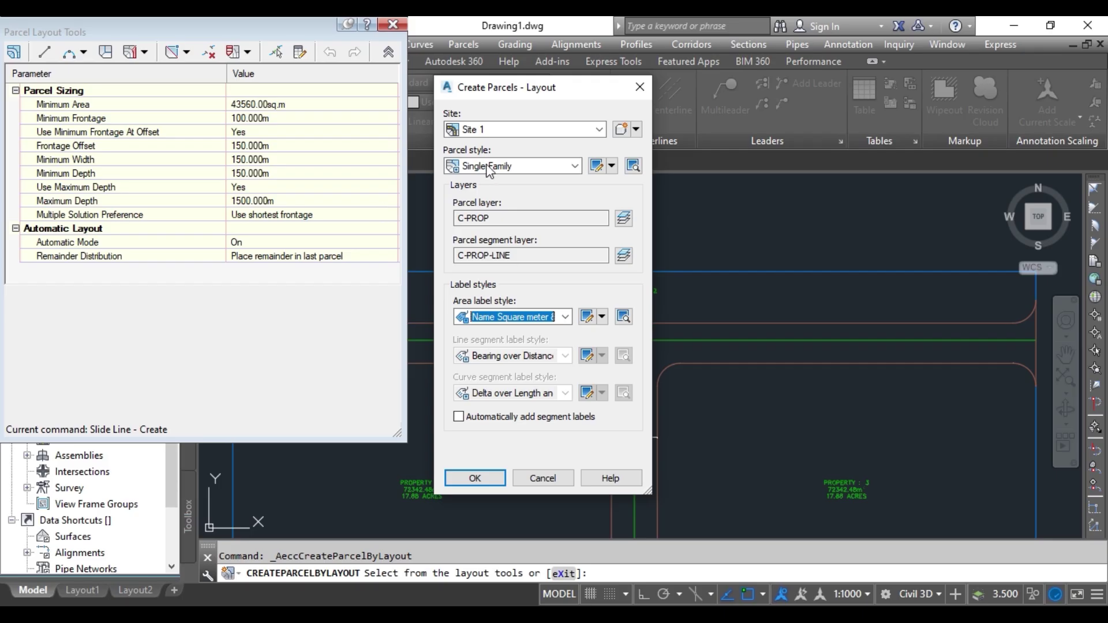
drag(542, 88, 905, 88)
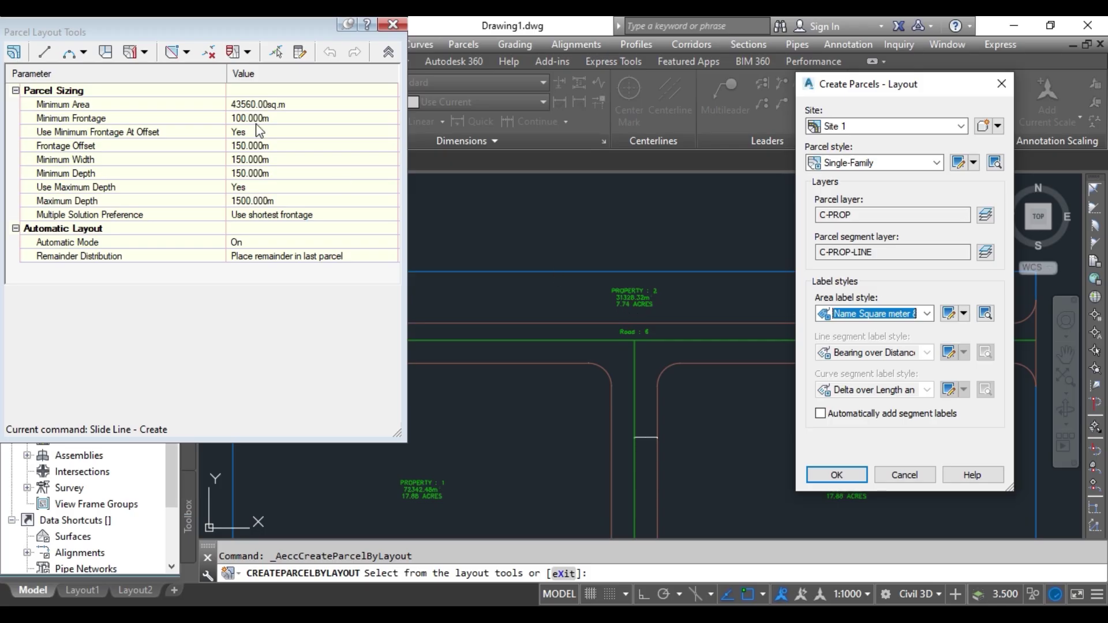
Set the parcel sizing to a minimum area of 3000 sq.m and a minimum frontage of 15 m.
click(298, 105)
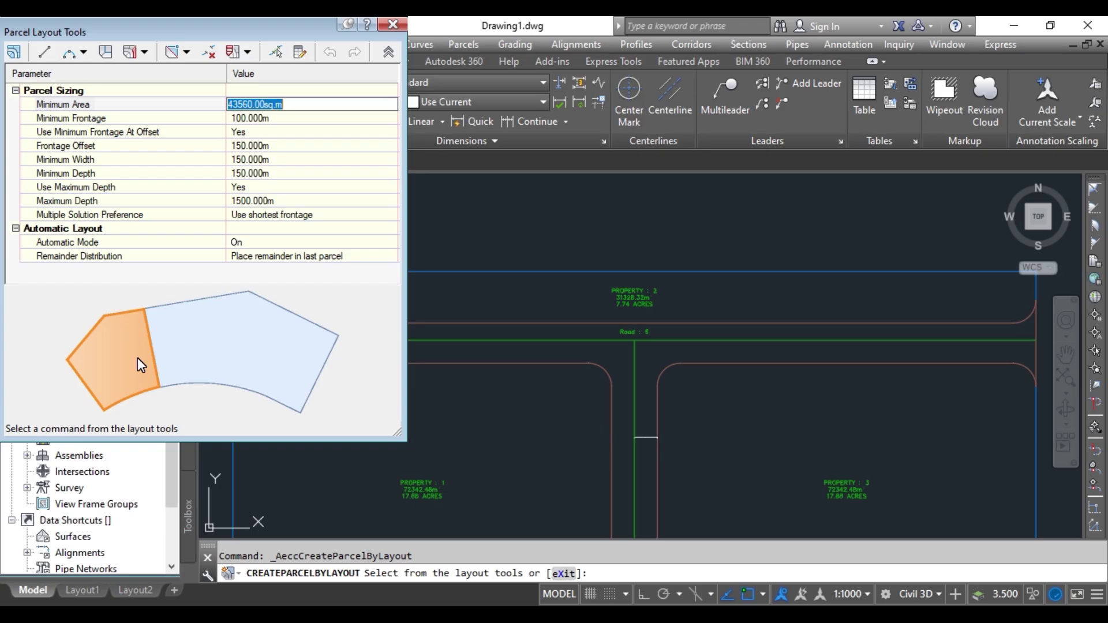
text(3000)
click(297, 117)
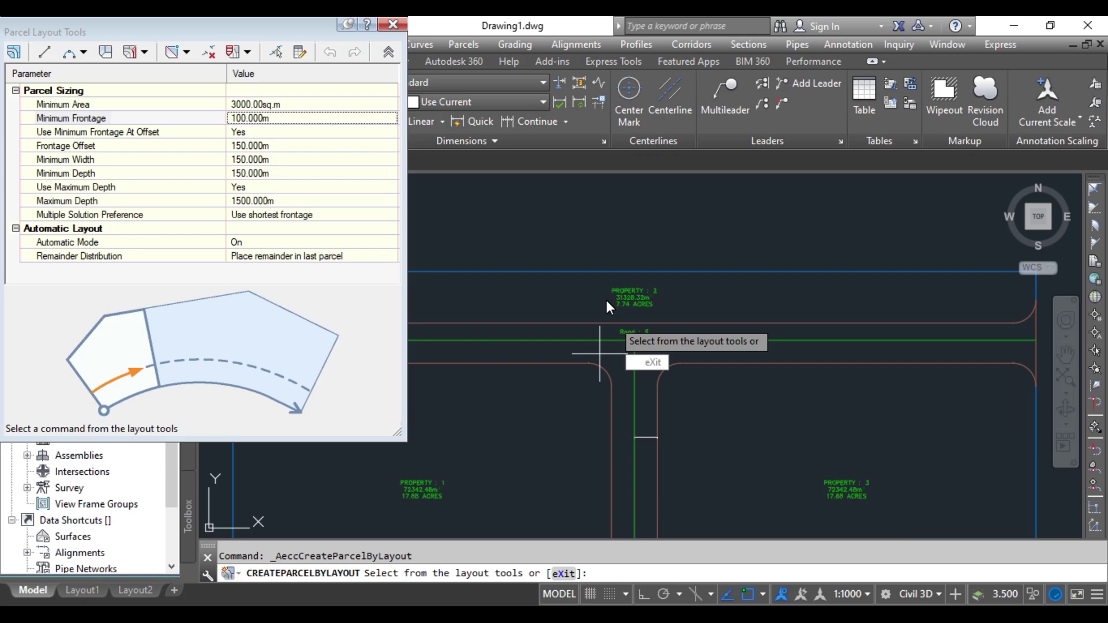
click(298, 118)
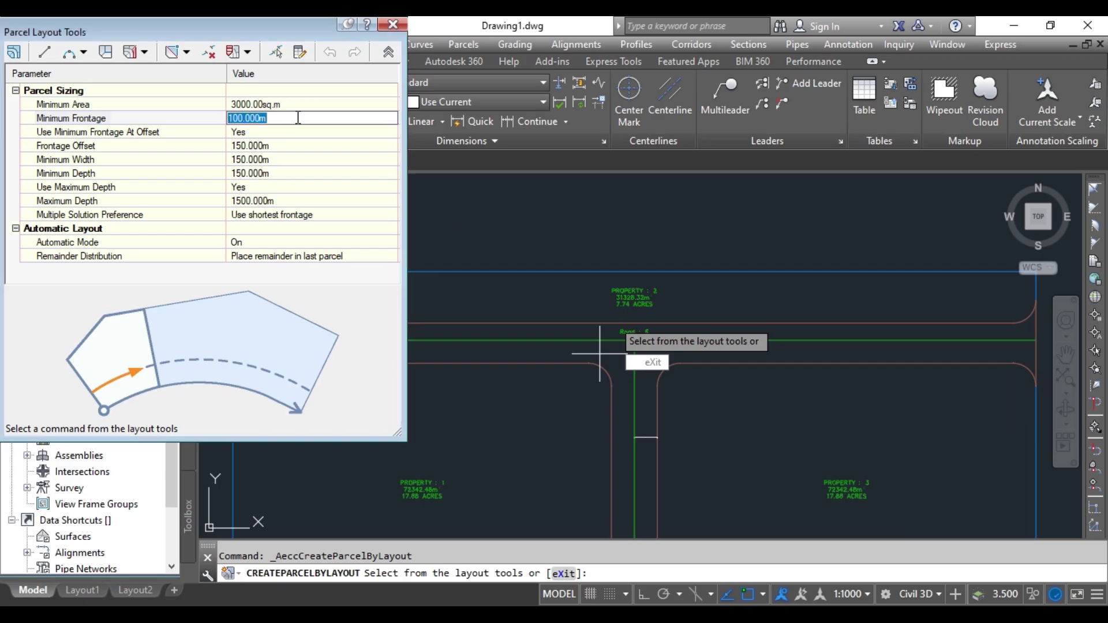
text(15)
Set the parcel frontage offset to 10 m and both the minimum width and minimum depth to 25 m.
click(306, 148)
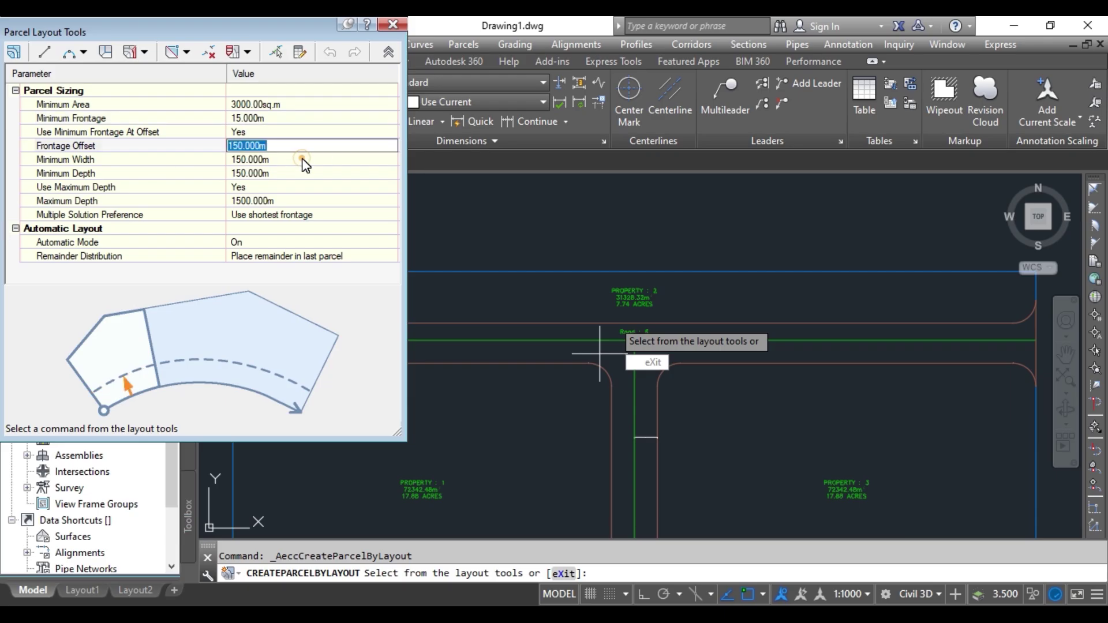
click(303, 159)
click(295, 172)
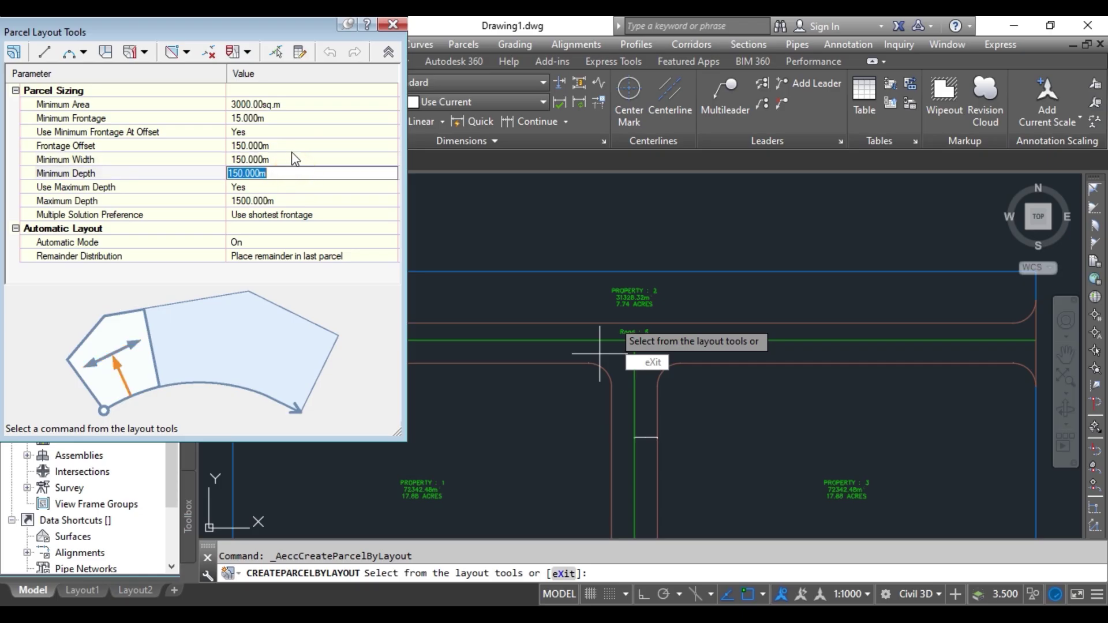
click(308, 146)
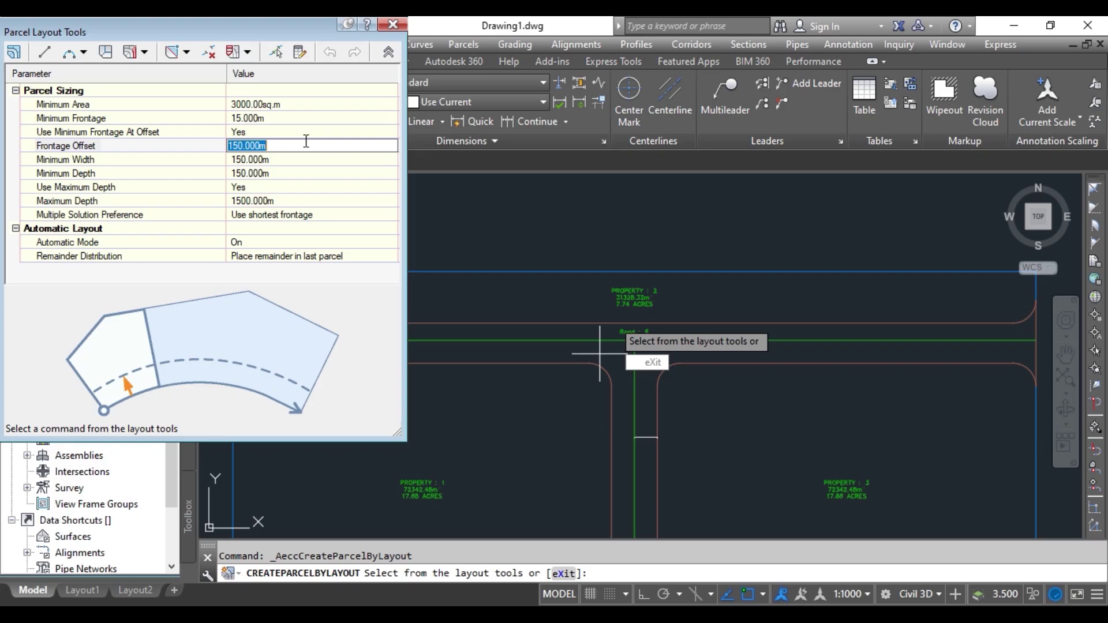
text(10)
click(330, 160)
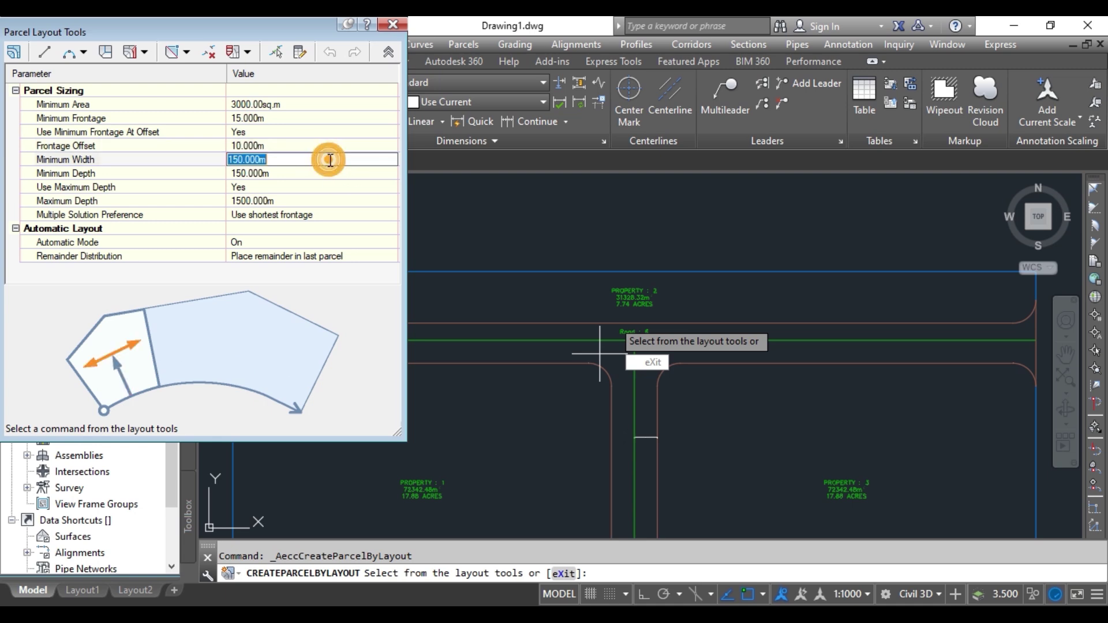
text(25)
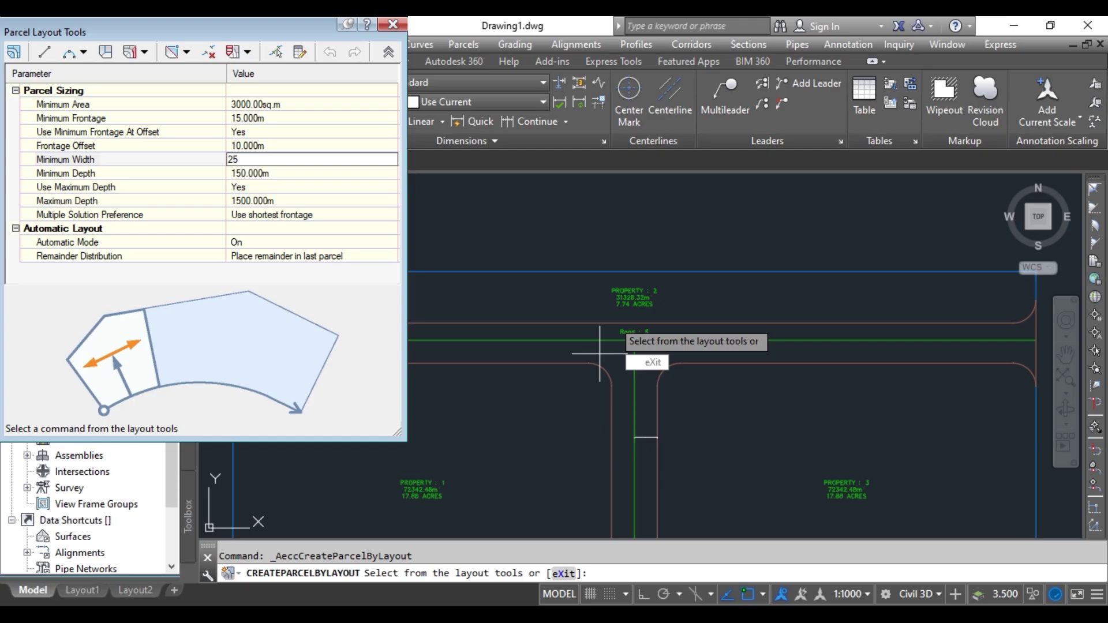
click(337, 173)
text(25)
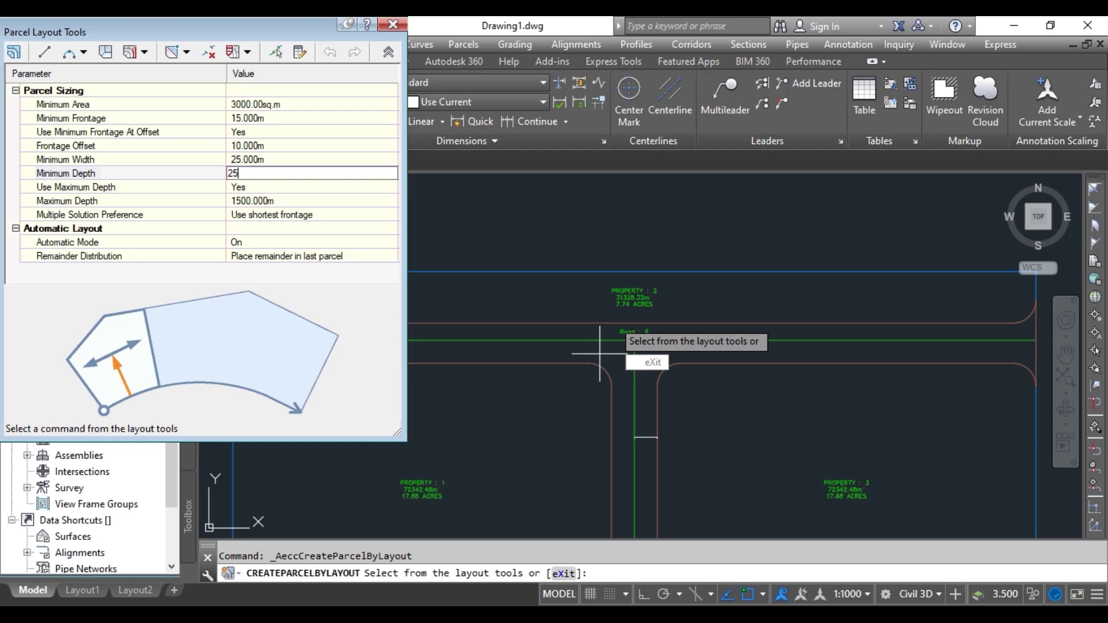
Set the minimum frontage to 10 m, keeping Use shortest frontage as the solution preference and Automatic Mode On.
click(312, 118)
text(10)
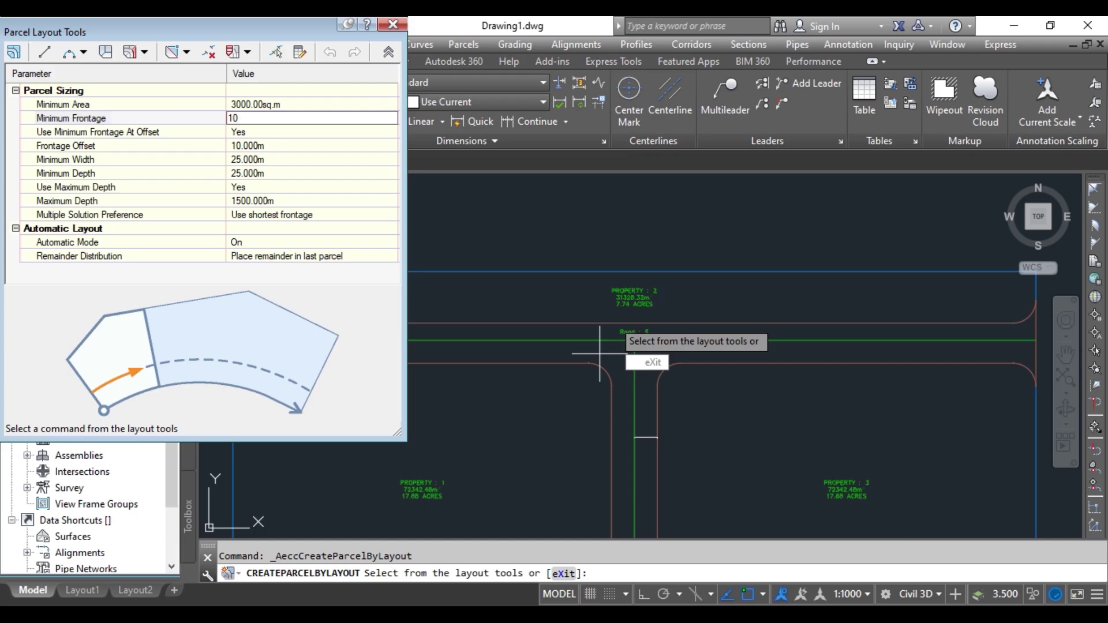
click(307, 200)
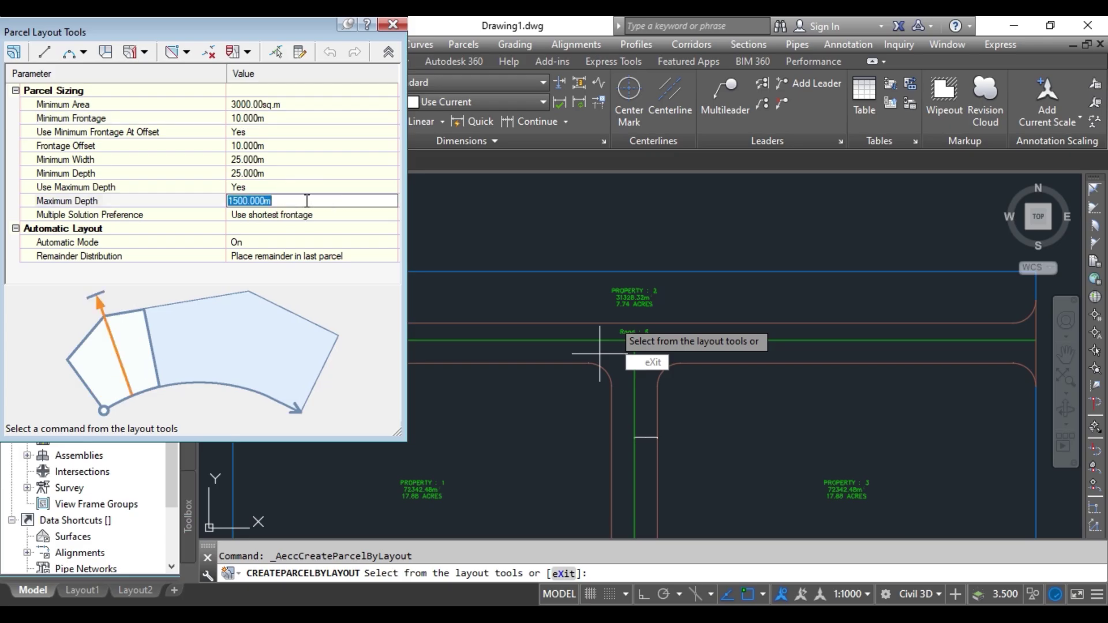
click(338, 214)
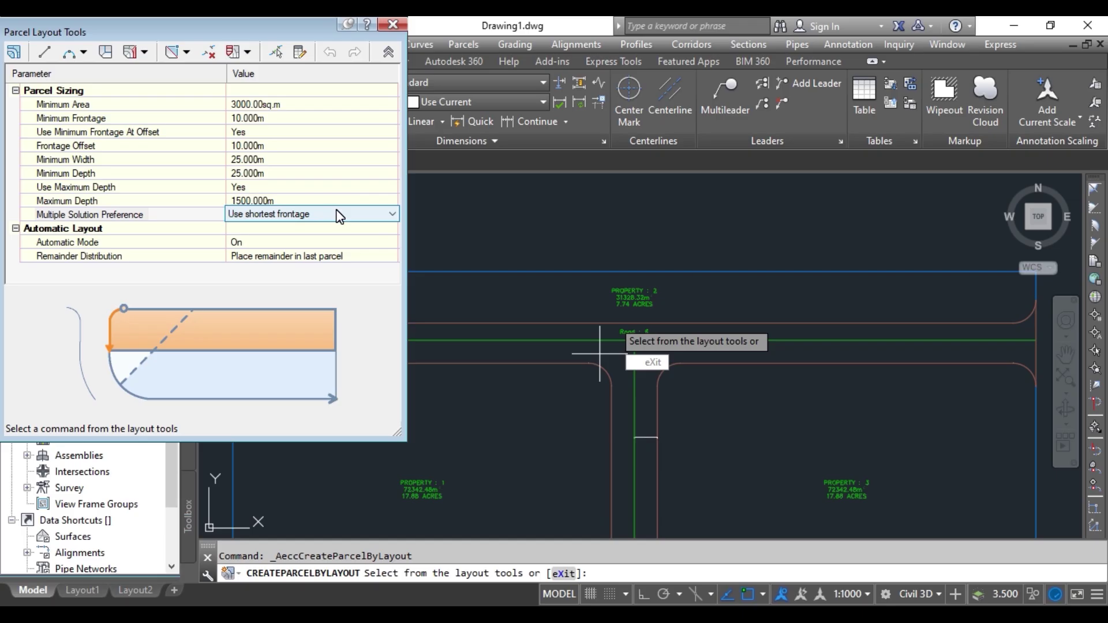
click(321, 243)
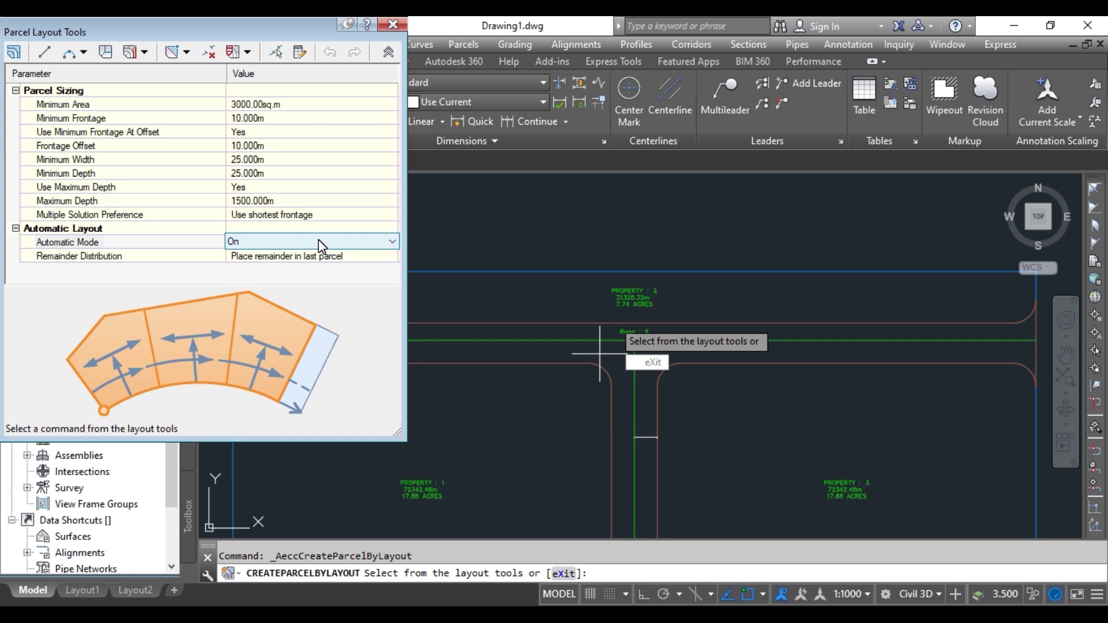
click(317, 244)
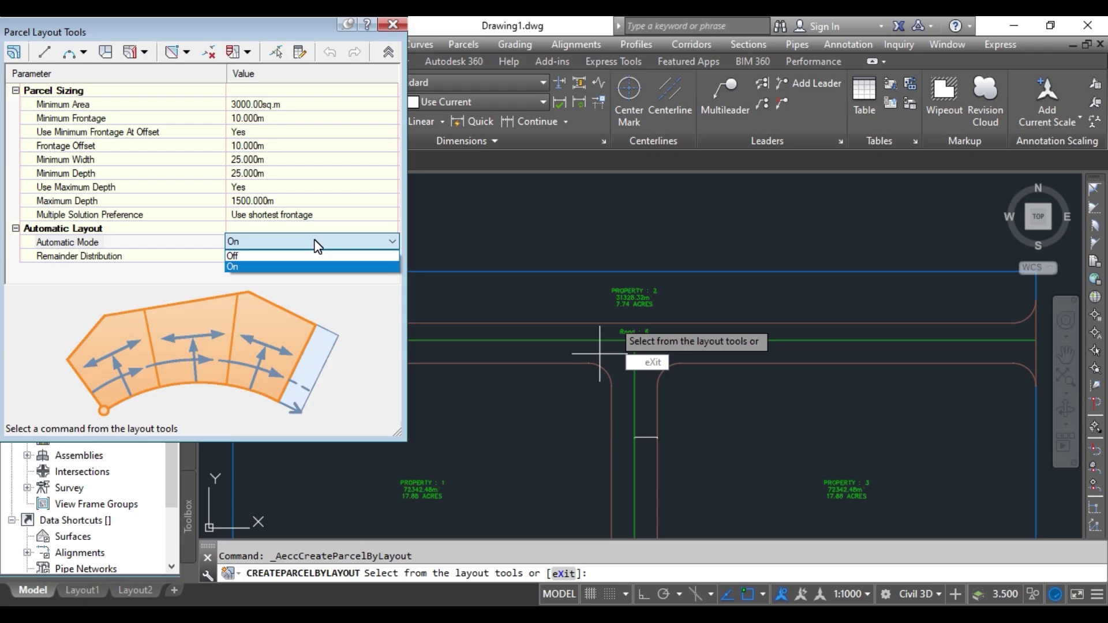
click(315, 246)
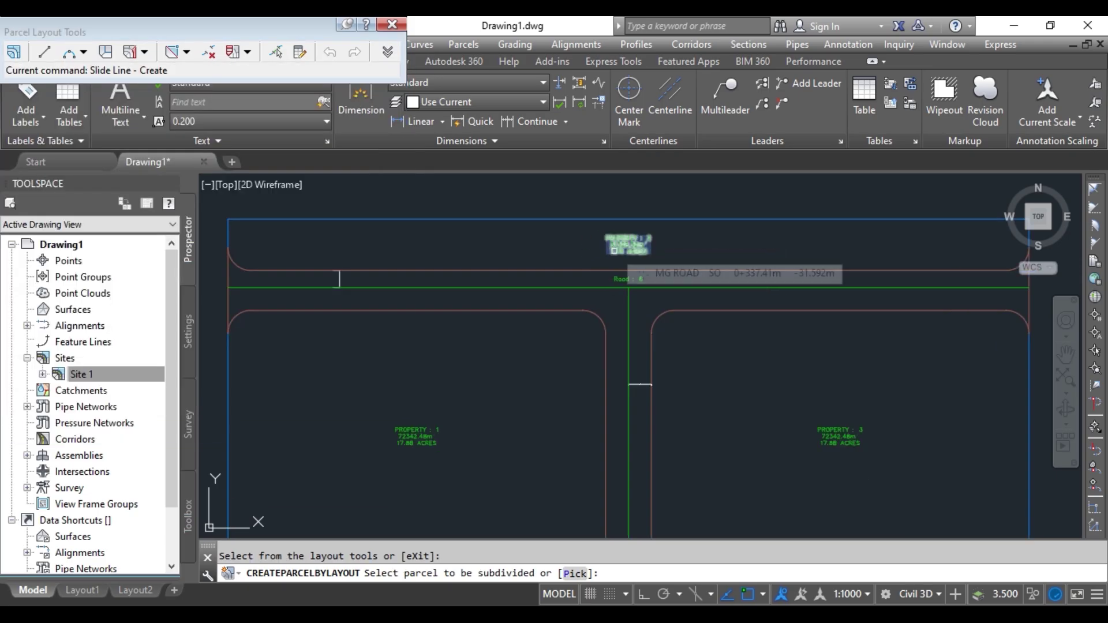
Choose the Property : 2 parcel for subdivision and define its frontage from the west curve end to the east curve end along the road.
click(619, 244)
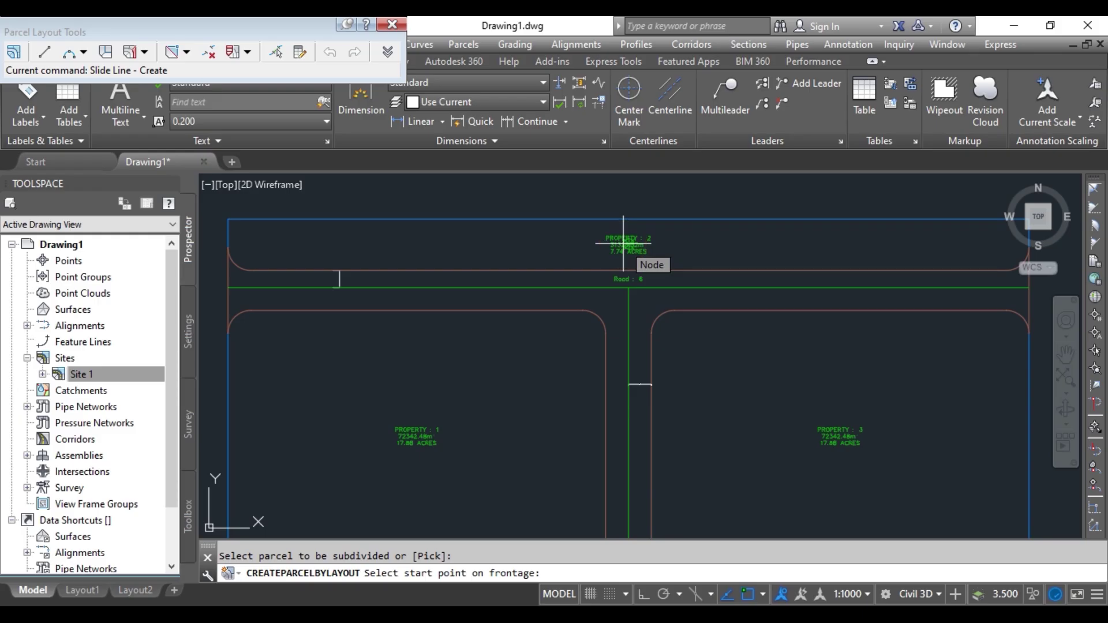
click(228, 246)
scroll(444, 268, down, 4)
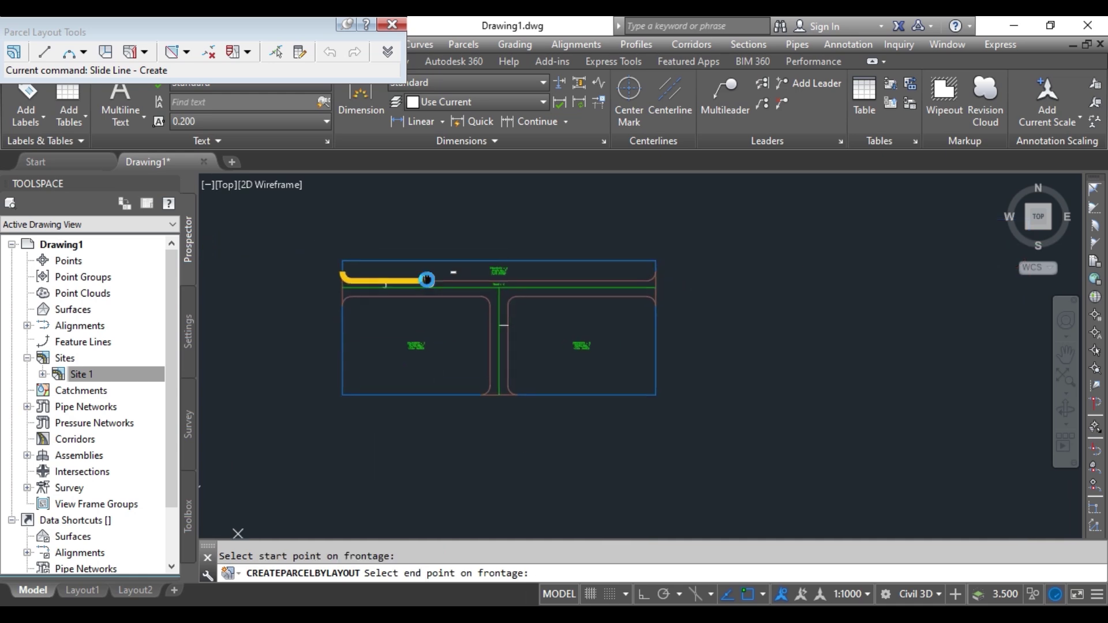
scroll(543, 281, up, 4)
middle_drag(603, 324, 337, 365)
middle_drag(773, 352, 440, 392)
click(684, 304)
Set the lot line angle to 90 degrees, accept the proposed lot layout and end the parcel layout command.
scroll(719, 314, down, 5)
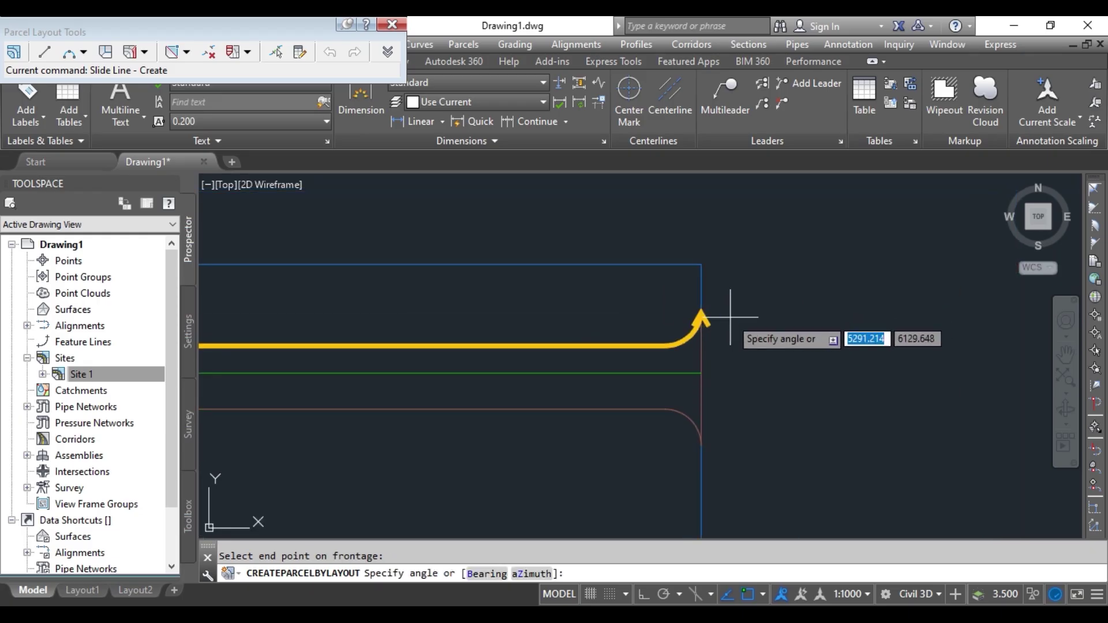
scroll(611, 345, up, 4)
middle_drag(668, 351, 570, 383)
scroll(570, 382, up, 4)
scroll(570, 382, down, 2)
text(90)
key(Return)
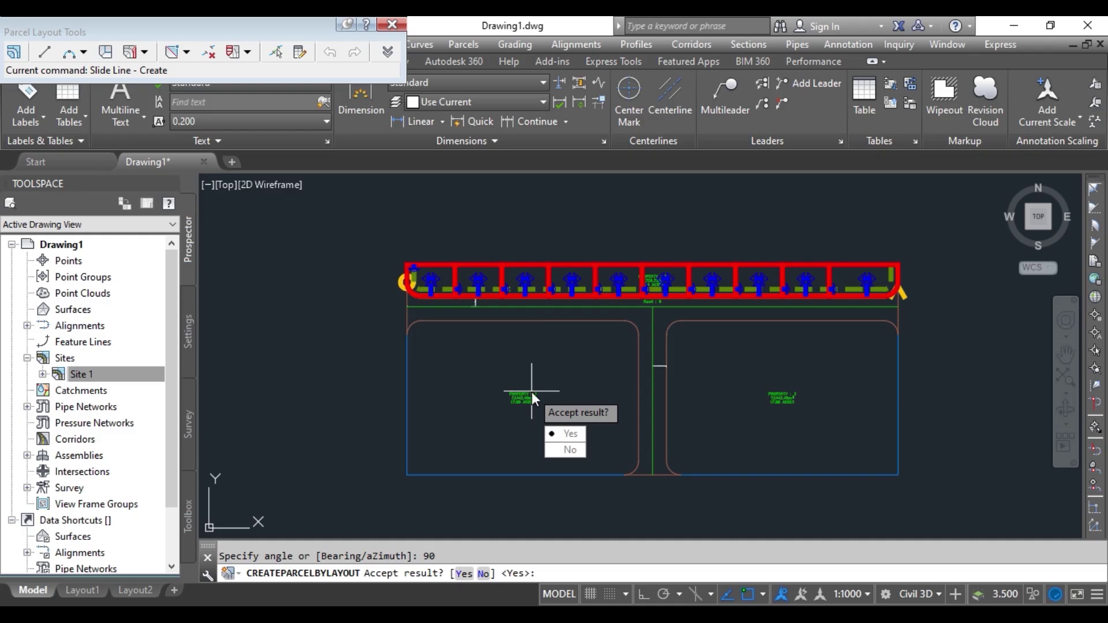
click(562, 433)
scroll(444, 300, up, 5)
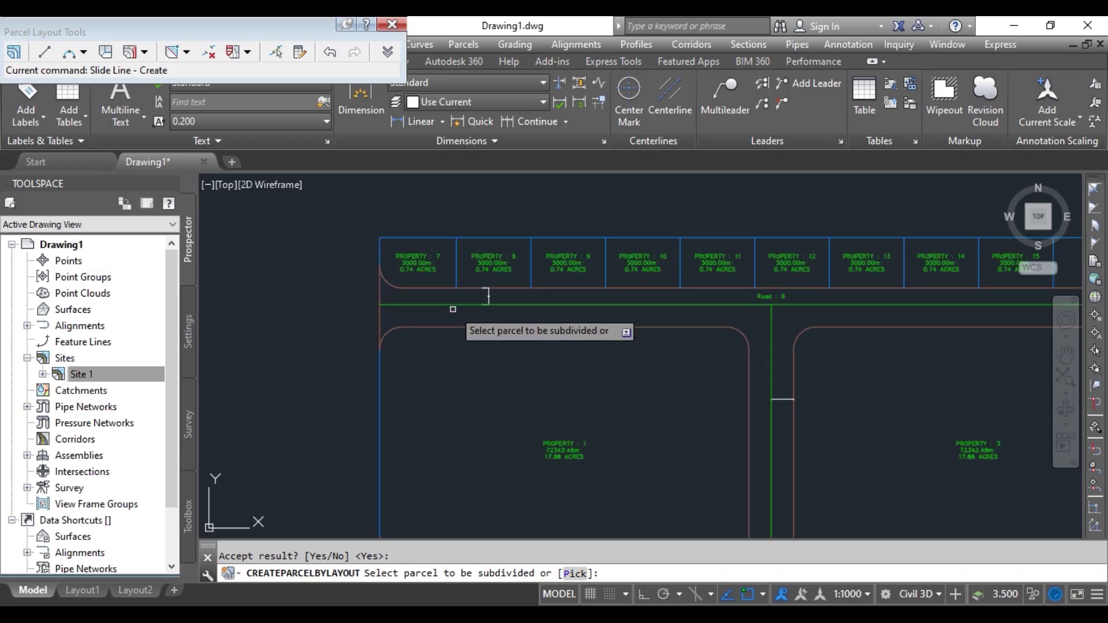
key(Escape)
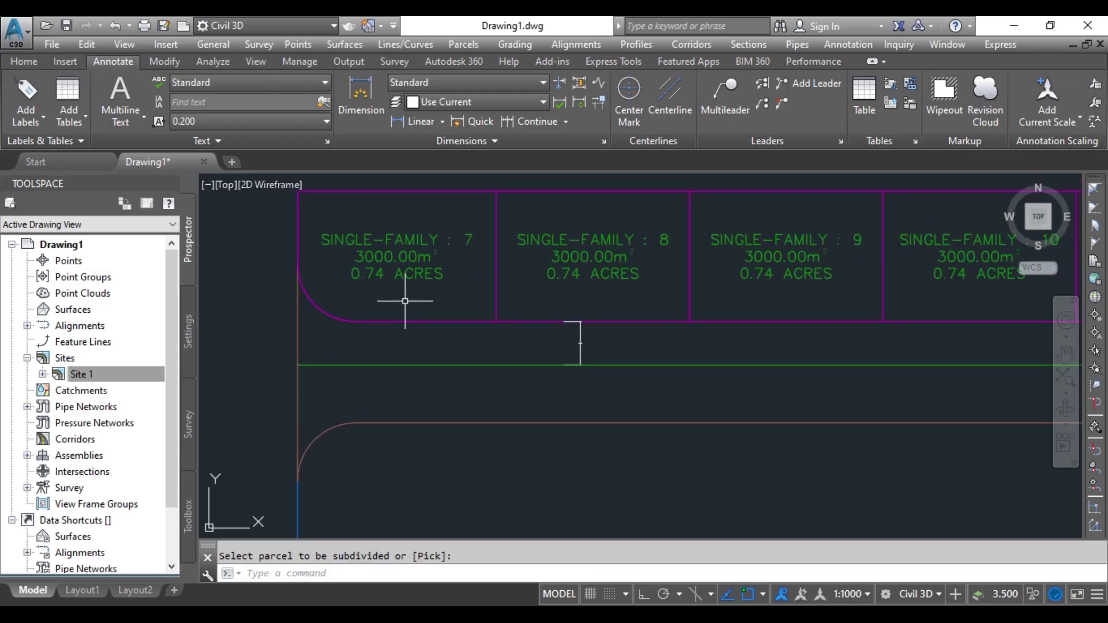
Examine the labels and areas of the new single-family lots along the road, including the remainder parcel at the east end.
scroll(378, 317, up, 4)
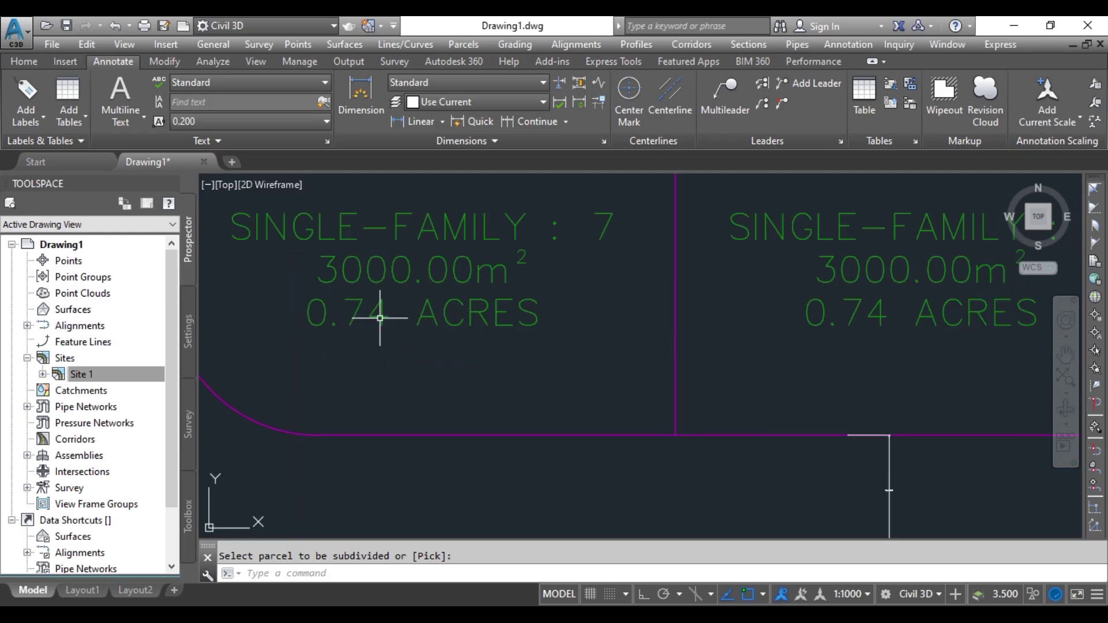
scroll(462, 311, down, 3)
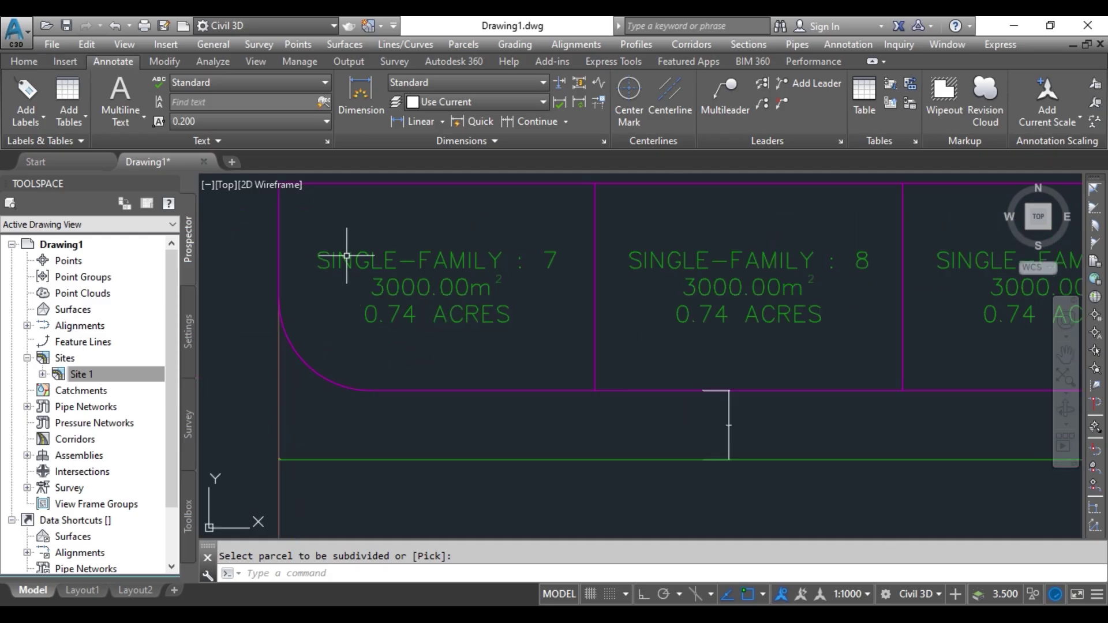
mouse_move(848, 310)
middle_down()
mouse_move(416, 365)
mouse_move(518, 336)
middle_up()
middle_drag(642, 343, 273, 323)
middle_drag(717, 335, 314, 340)
scroll(537, 356, down, 2)
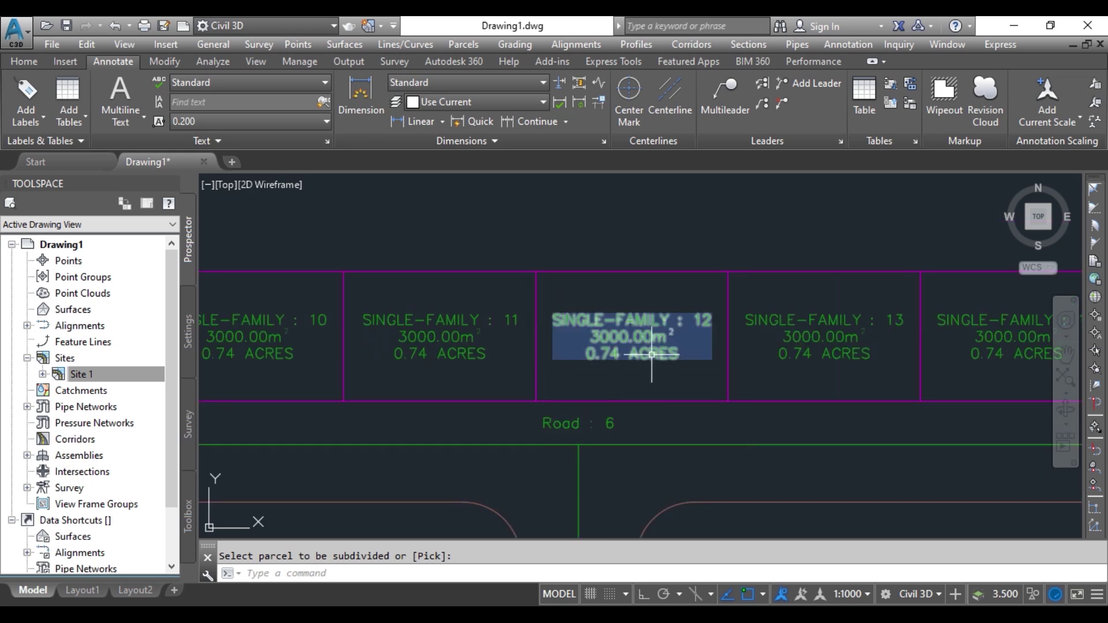
middle_drag(648, 366, 207, 346)
middle_drag(705, 355, 583, 352)
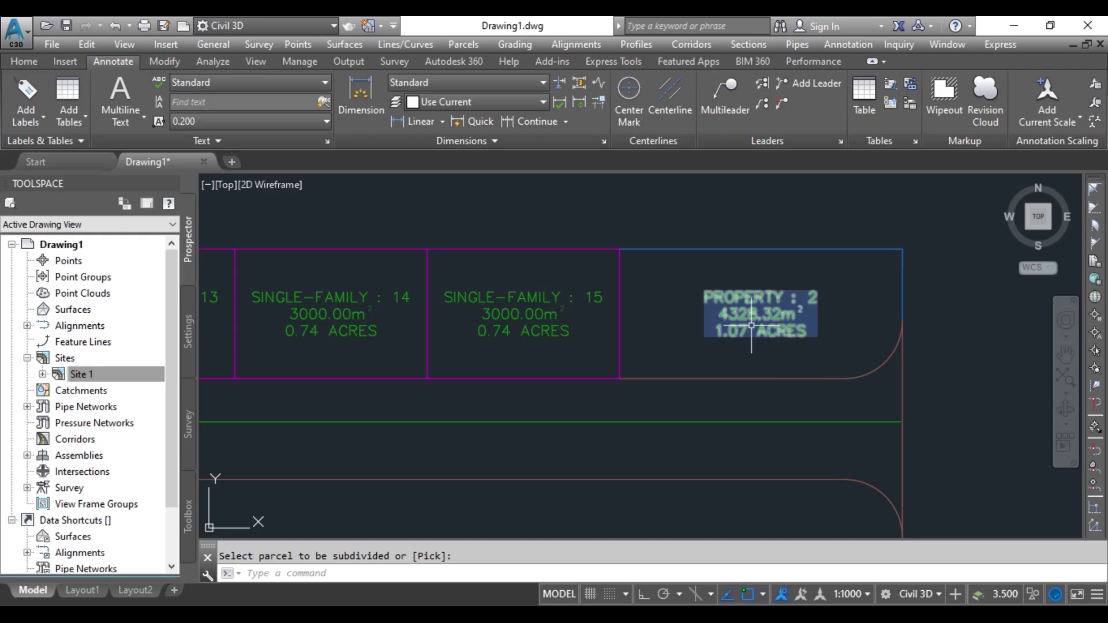
scroll(754, 302, up, 3)
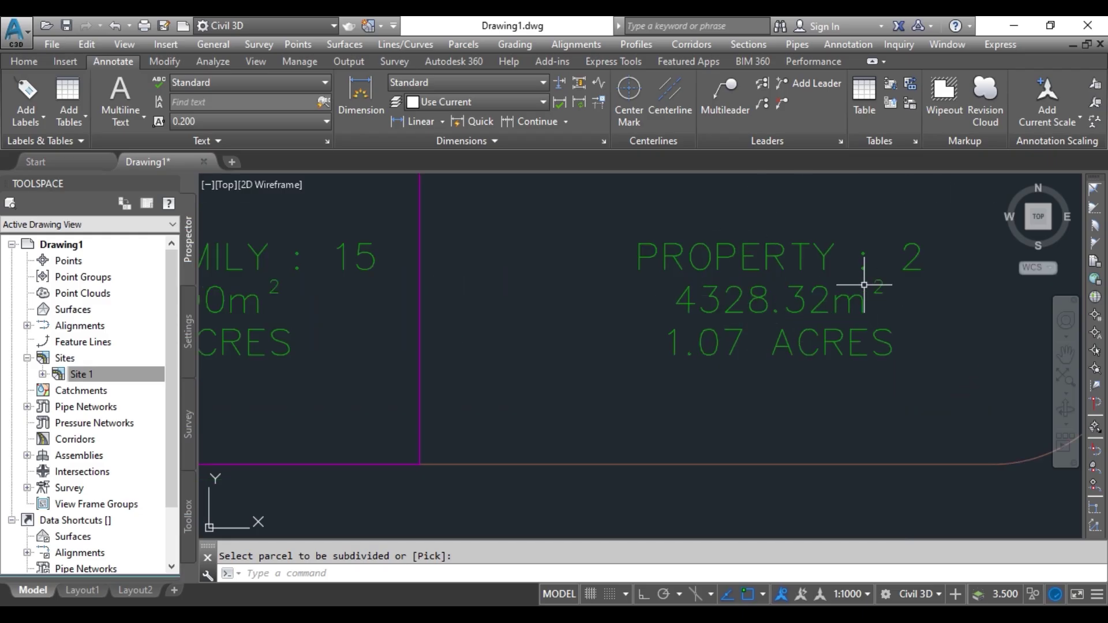
scroll(865, 284, down, 2)
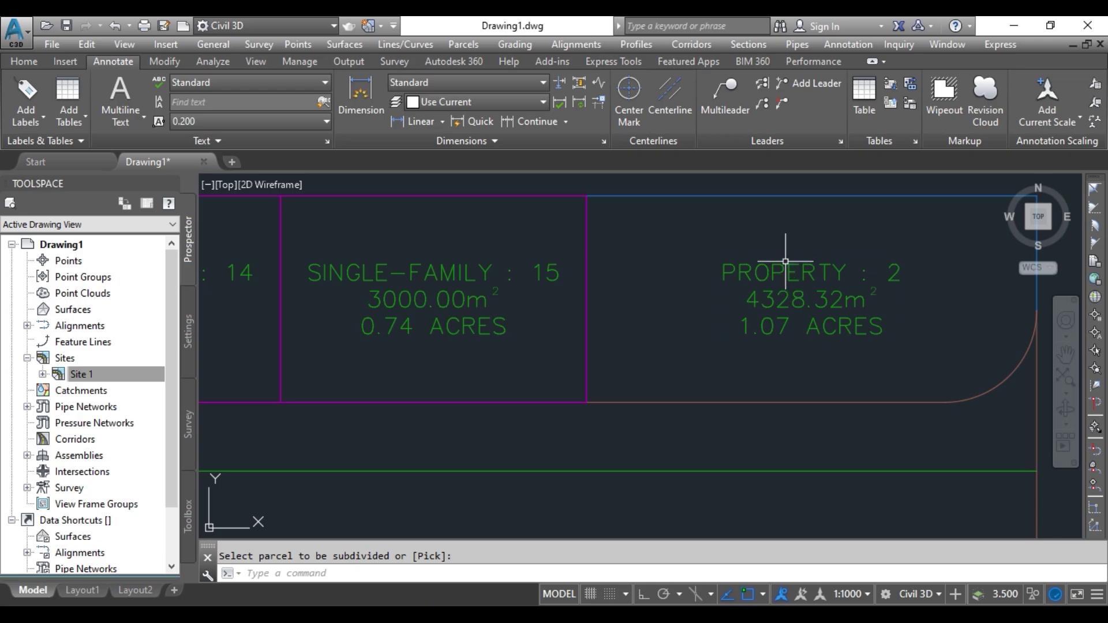
Change the object style of the Property : 2 remainder parcel to Single-Family in its parcel properties.
click(789, 270)
right_click(789, 270)
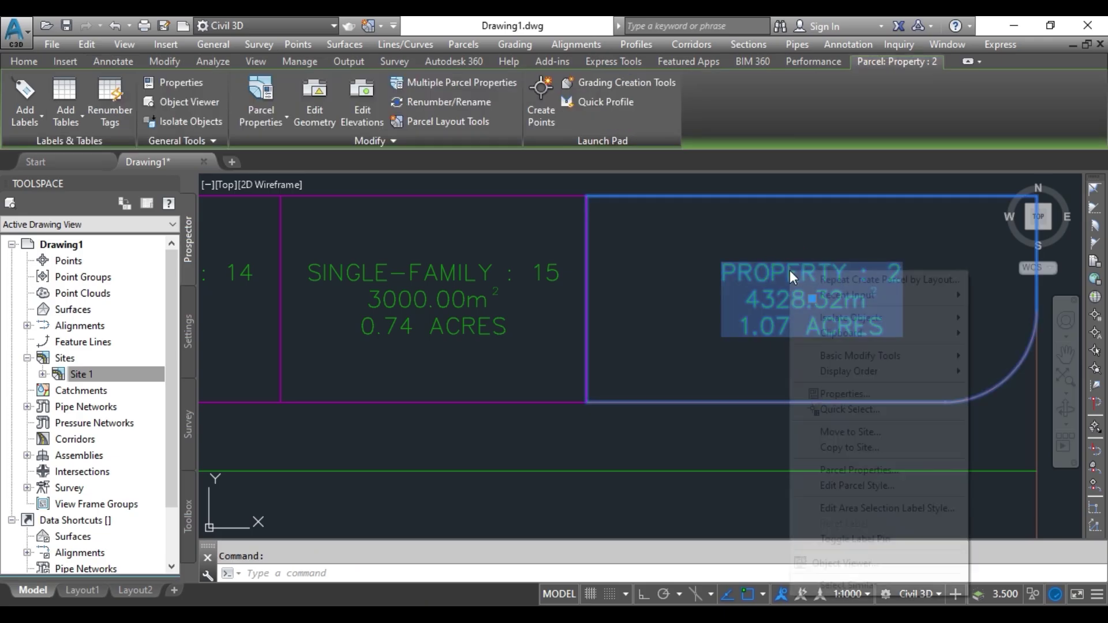
click(879, 470)
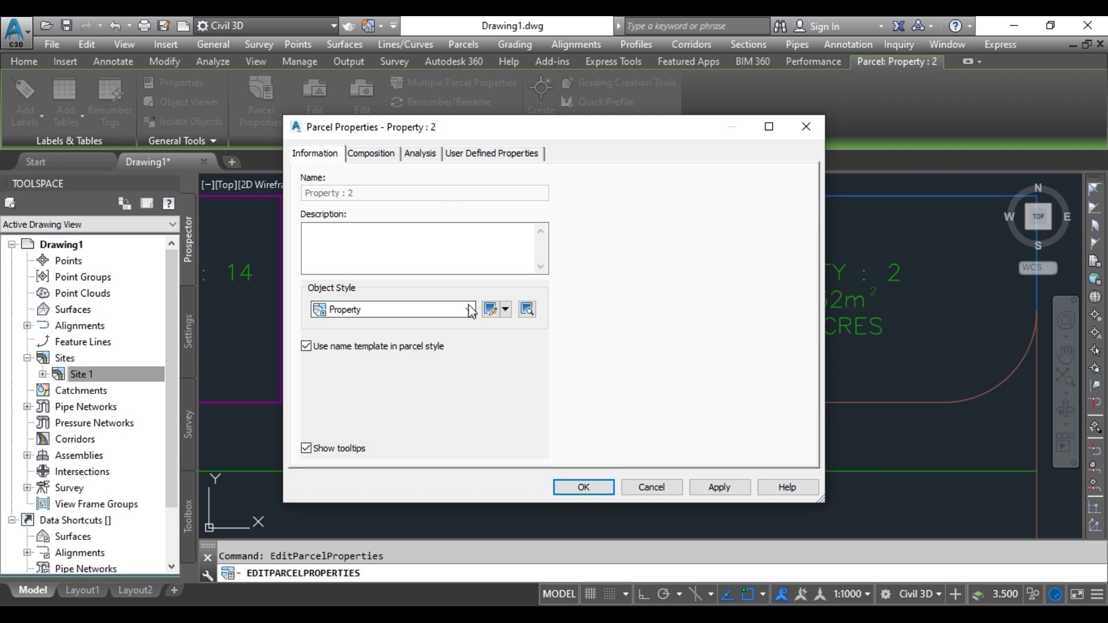
click(469, 309)
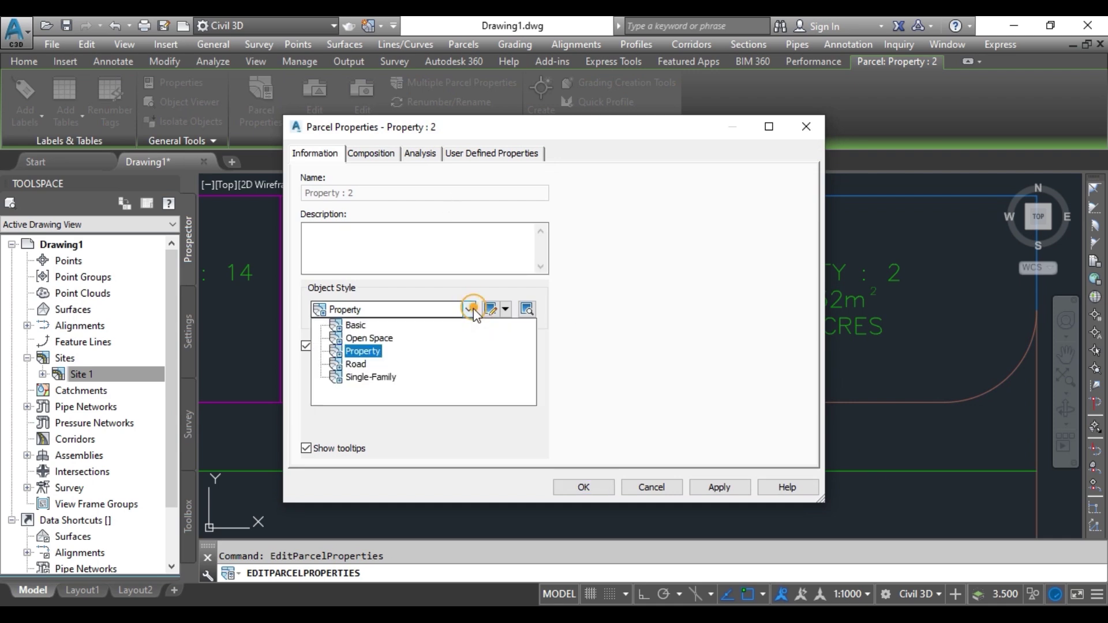
click(372, 378)
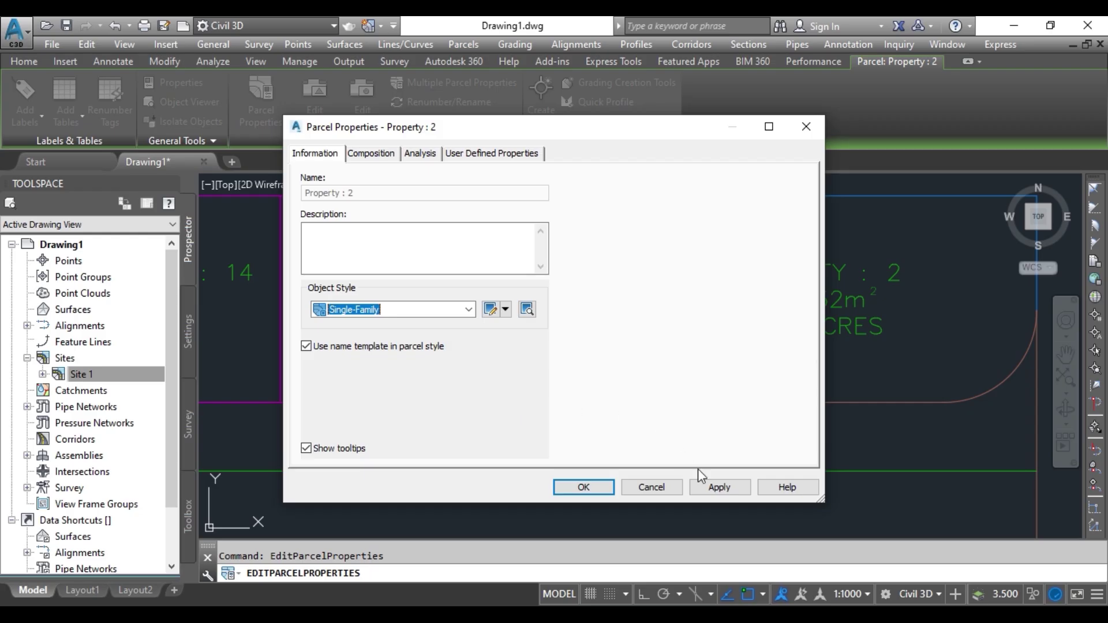
click(718, 487)
click(583, 487)
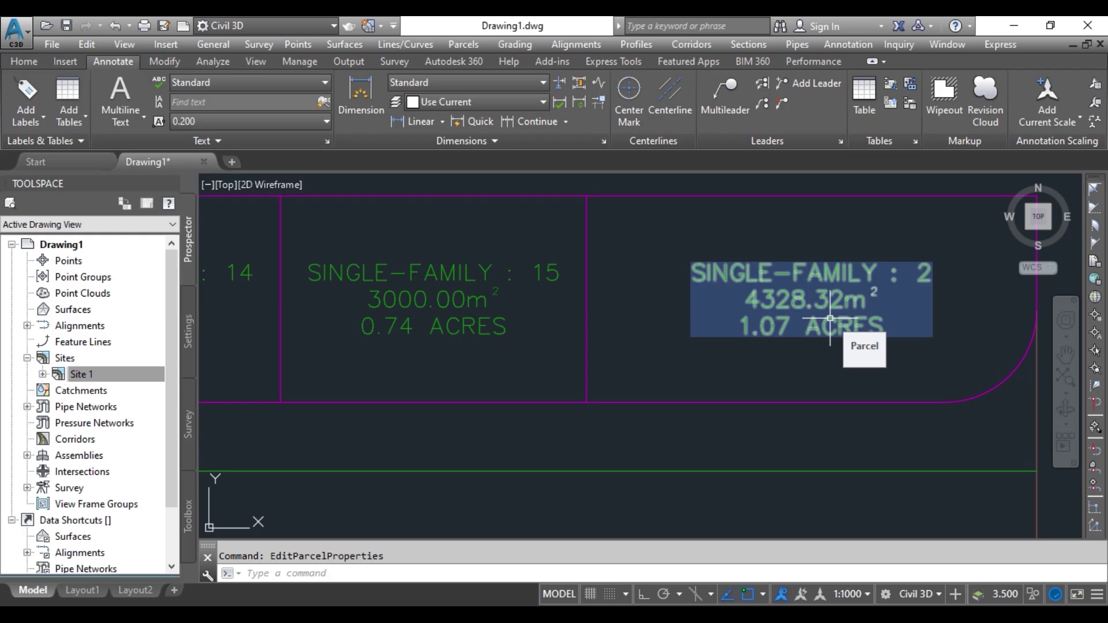
Draw a horizontal polyline across the middle of the Property : 1 parcel, from its east boundary to its west boundary.
scroll(830, 318, down, 7)
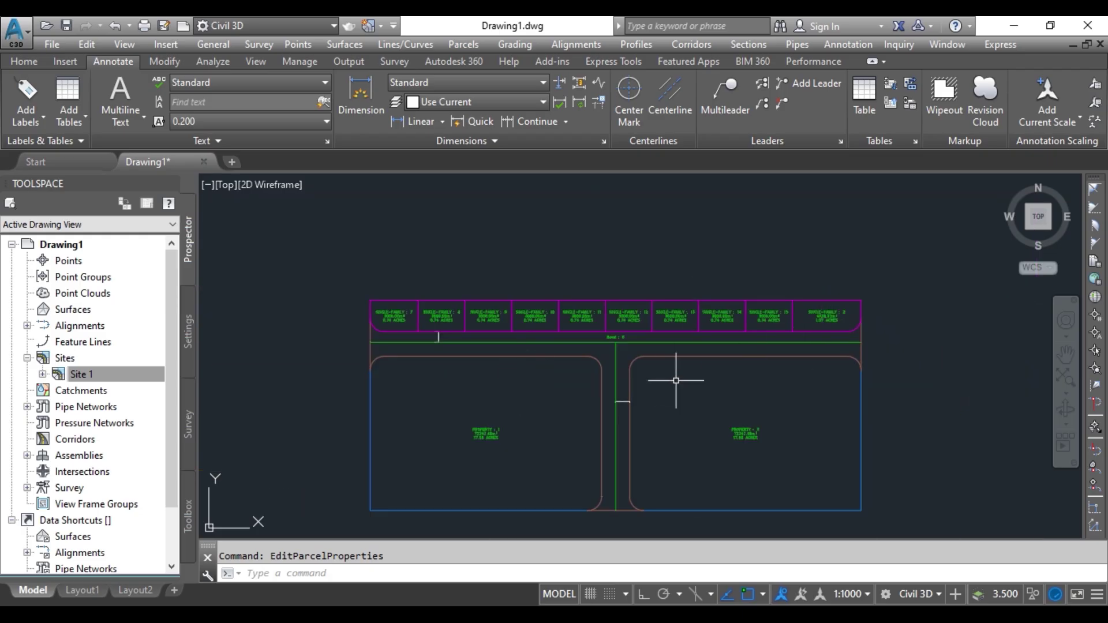
mouse_move(659, 387)
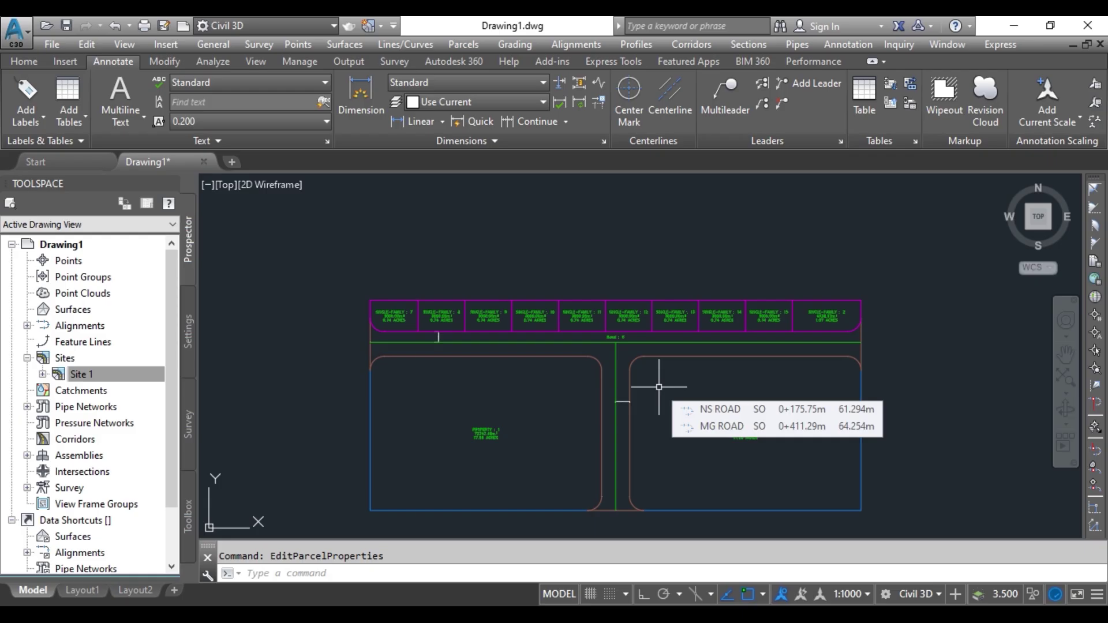
middle_drag(514, 426, 558, 379)
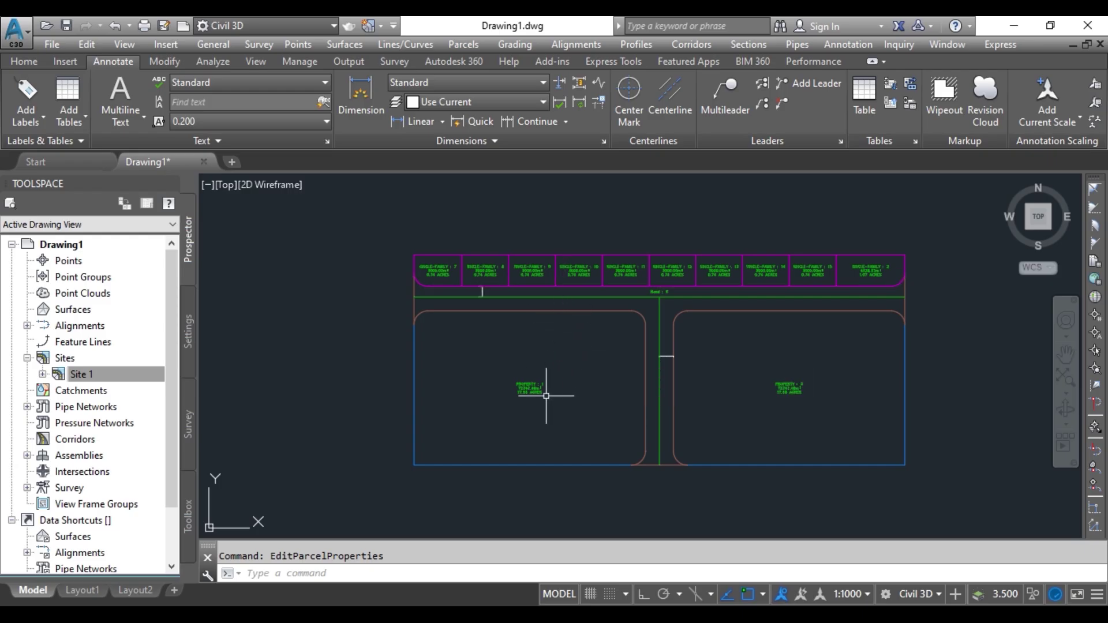
scroll(475, 381, up, 2)
click(489, 384)
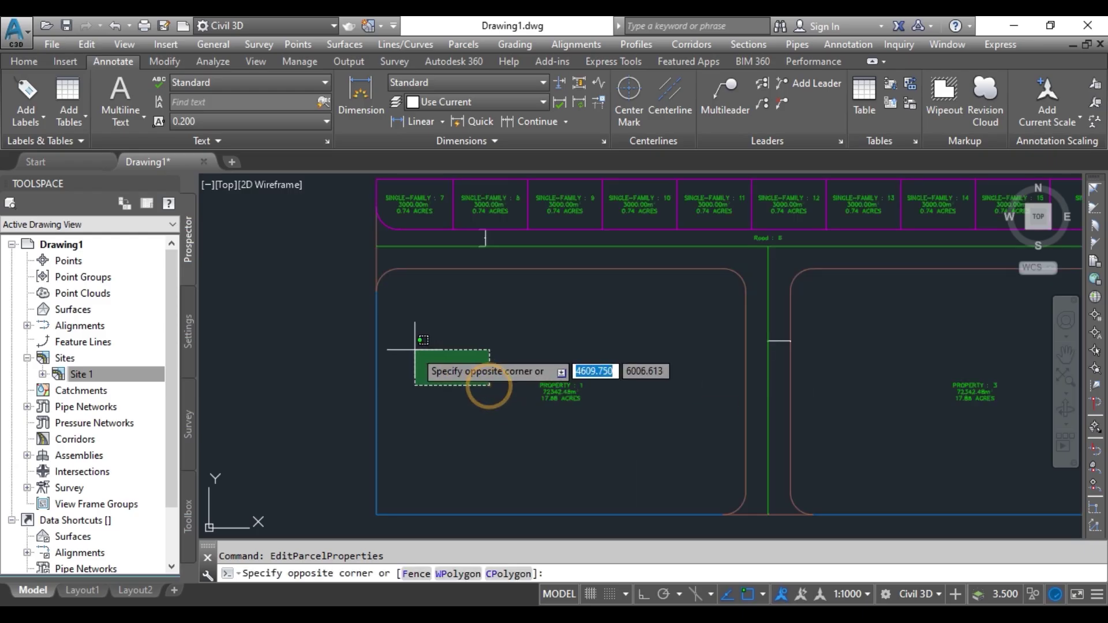
click(415, 349)
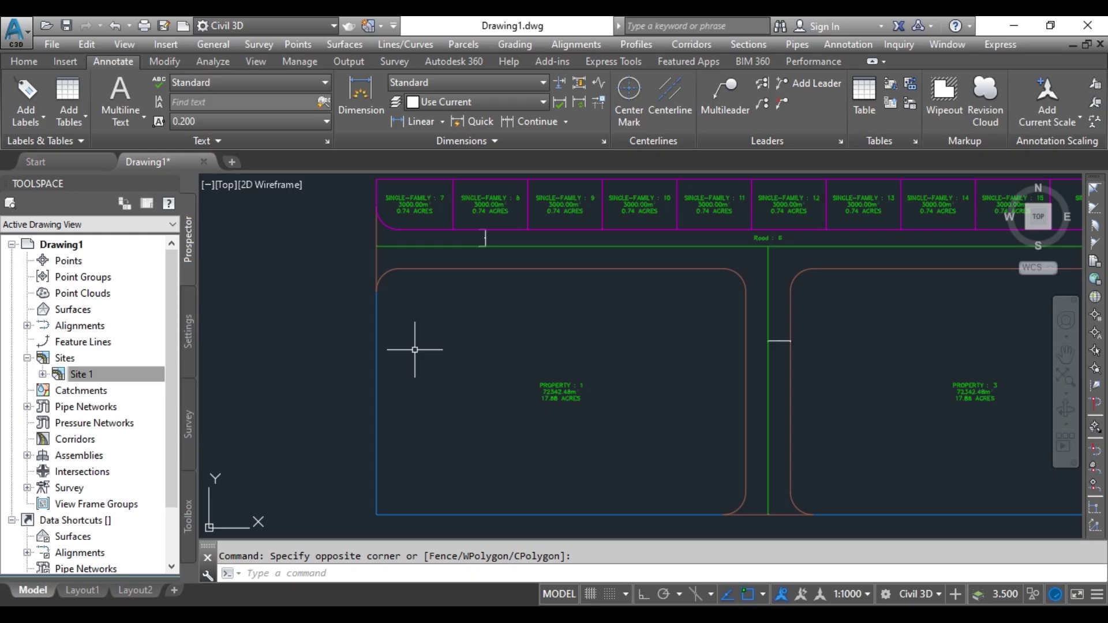
text(PL)
key(Return)
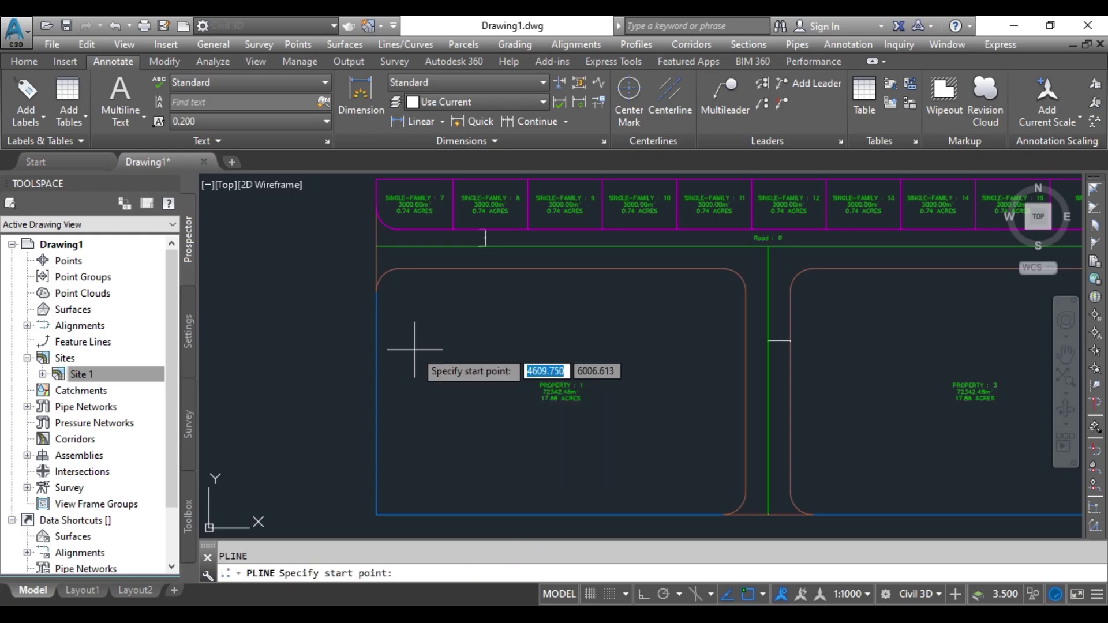
scroll(657, 396, up, 2)
scroll(667, 389, down, 2)
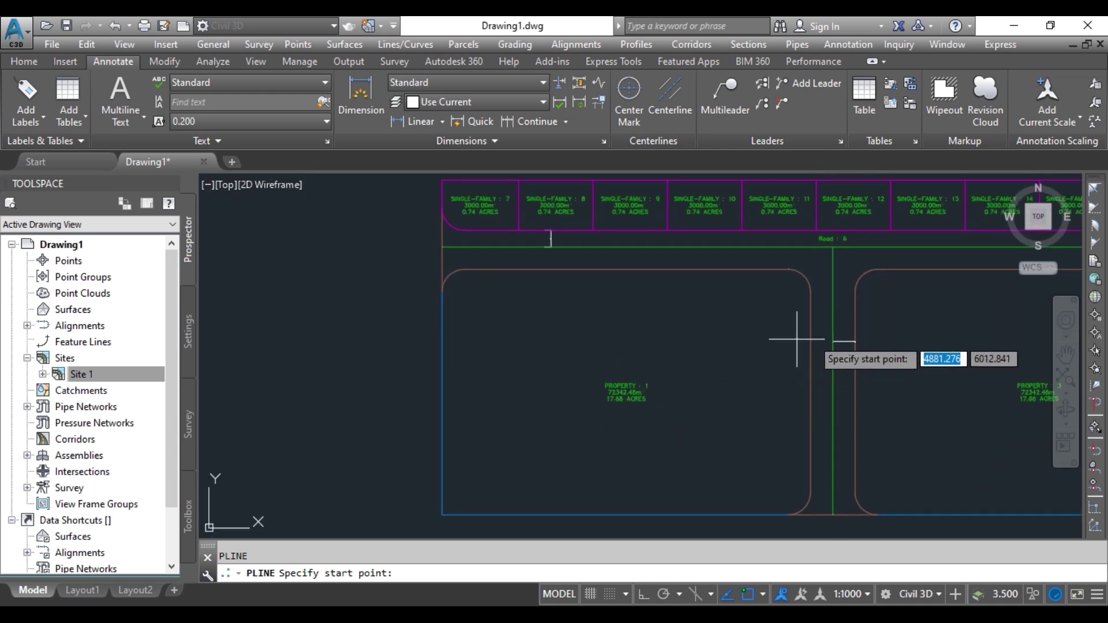
click(810, 385)
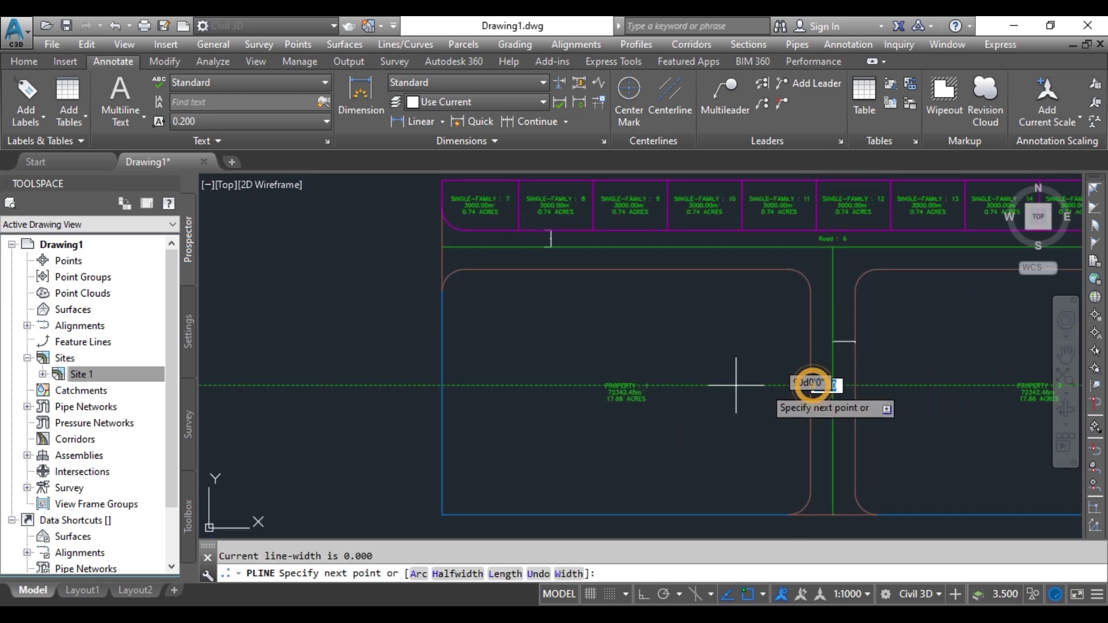
click(442, 386)
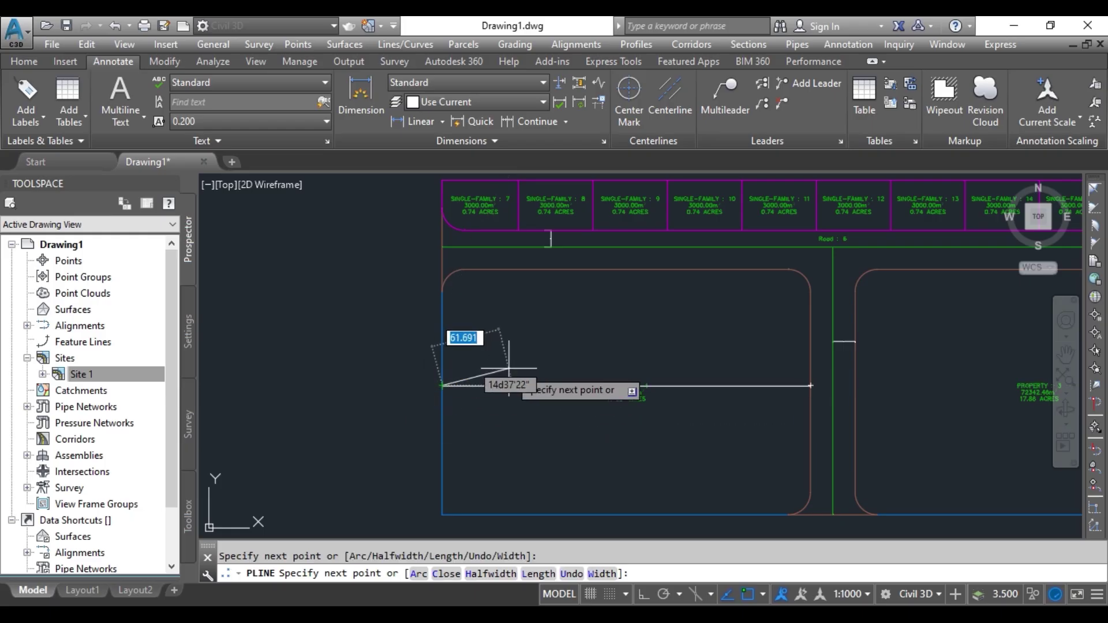
key(Escape)
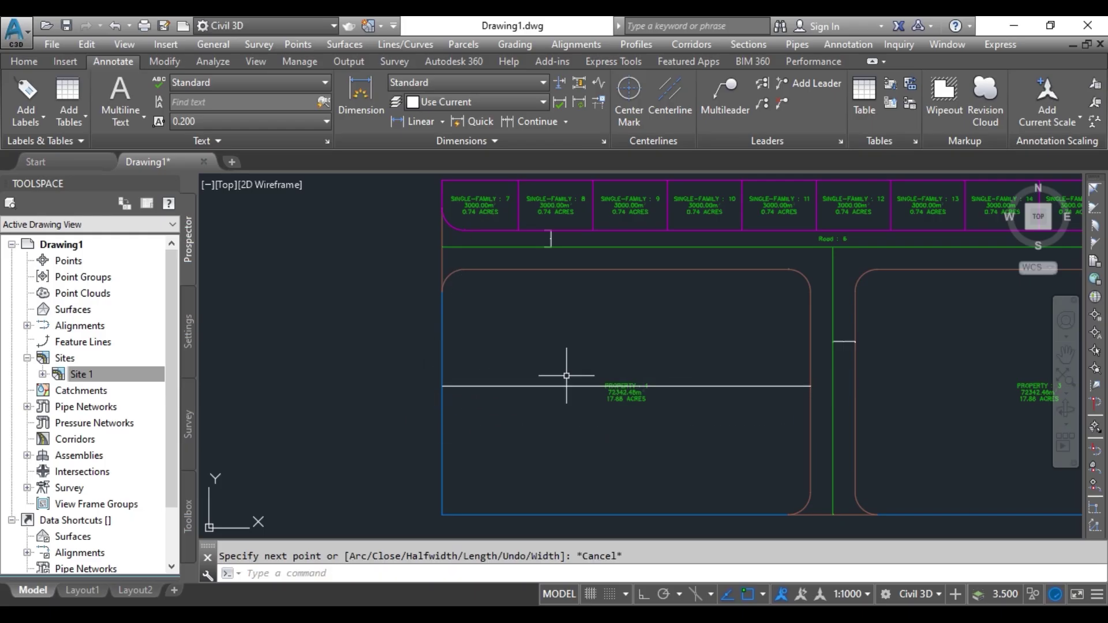
Start creating an alignment from the polyline across Property : 1 and accept its east-to-west direction.
mouse_move(730, 400)
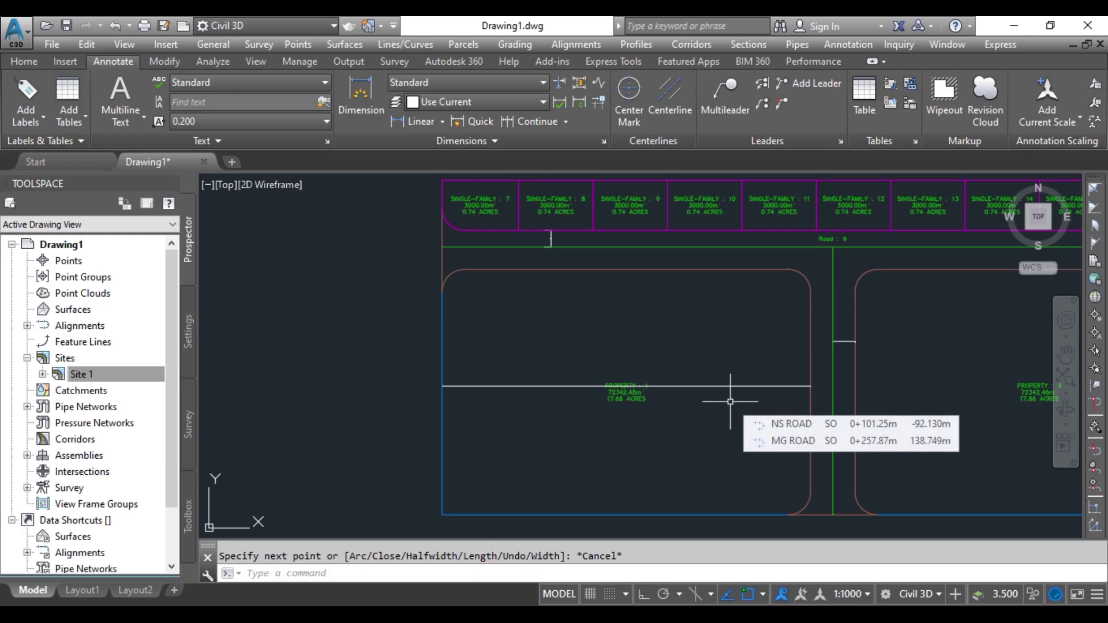
click(578, 49)
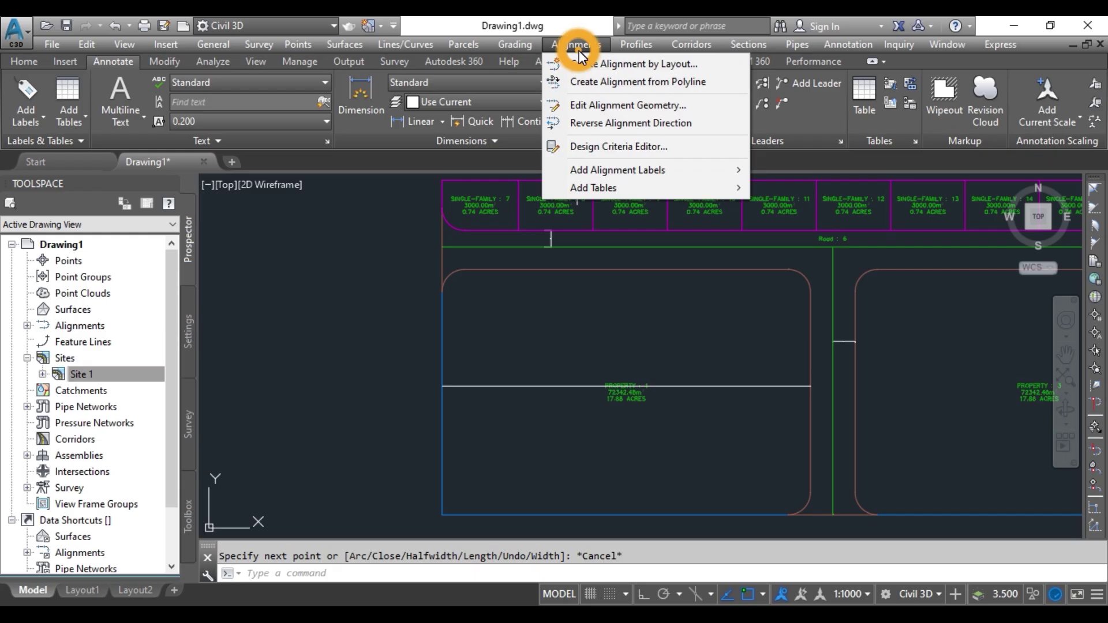
click(618, 81)
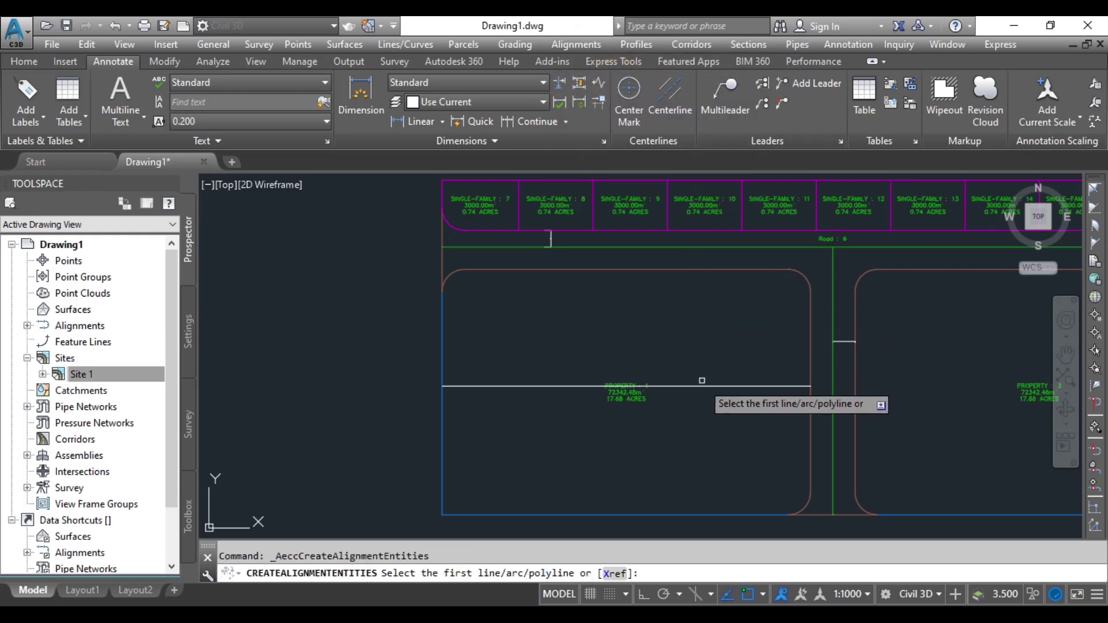
click(701, 386)
key(Return)
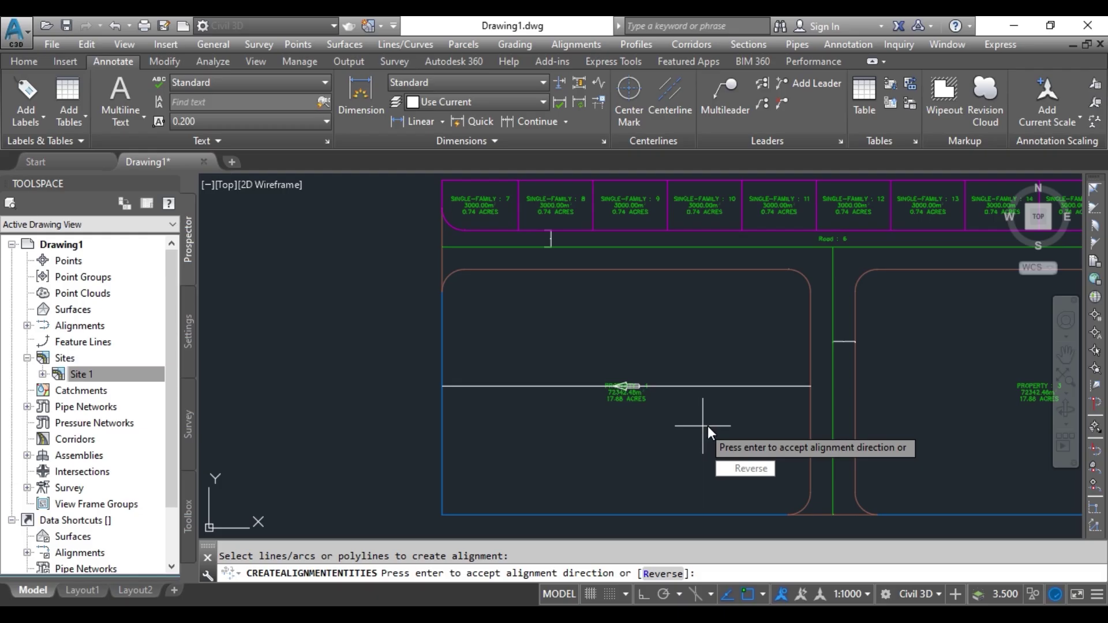
key(Return)
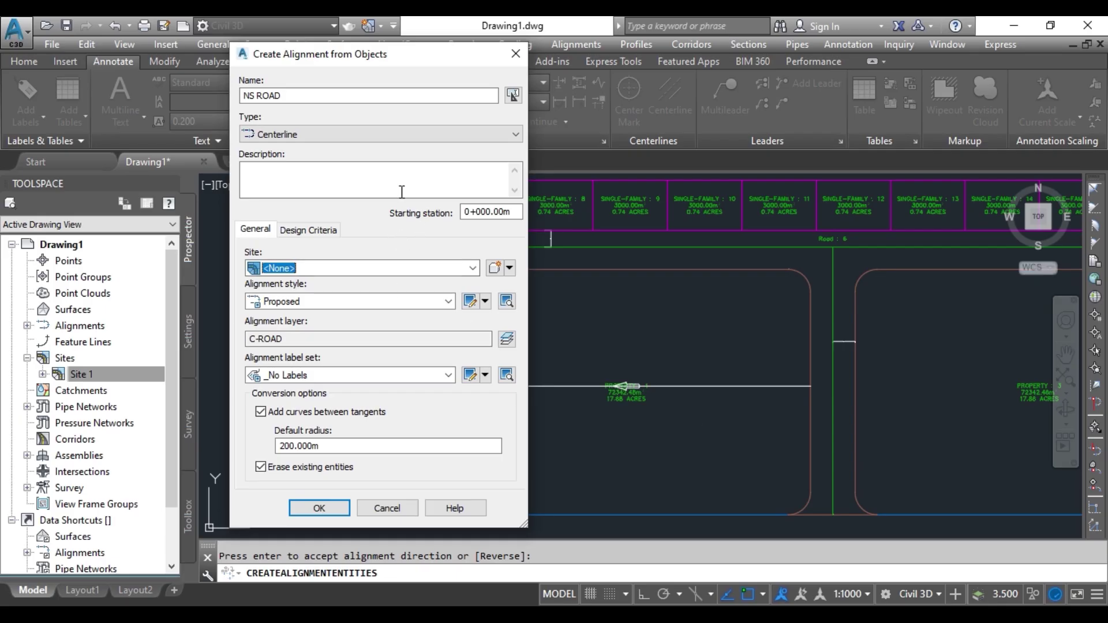
Name the alignment WE ROAD, assign it to Site 1 and create it.
click(256, 95)
drag(257, 95, 235, 100)
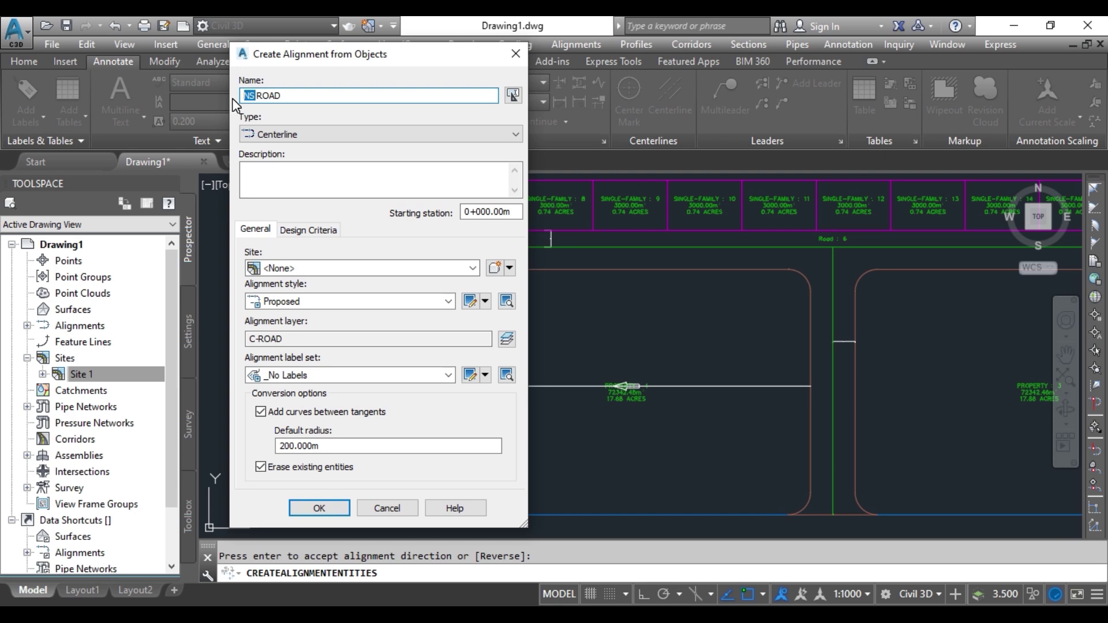
text(WE)
click(465, 267)
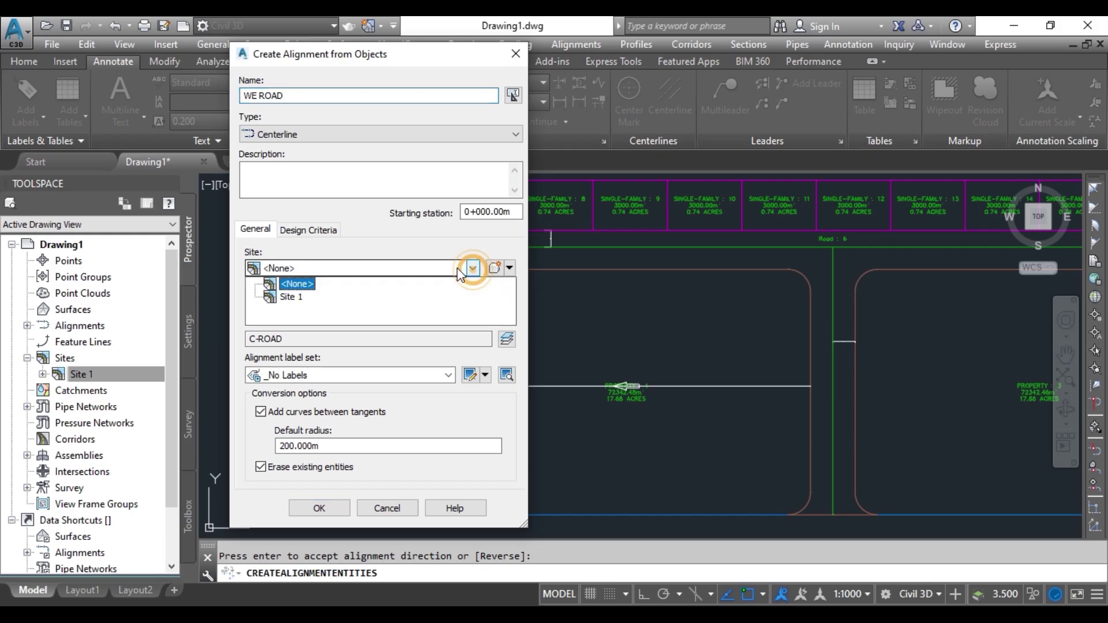
click(288, 301)
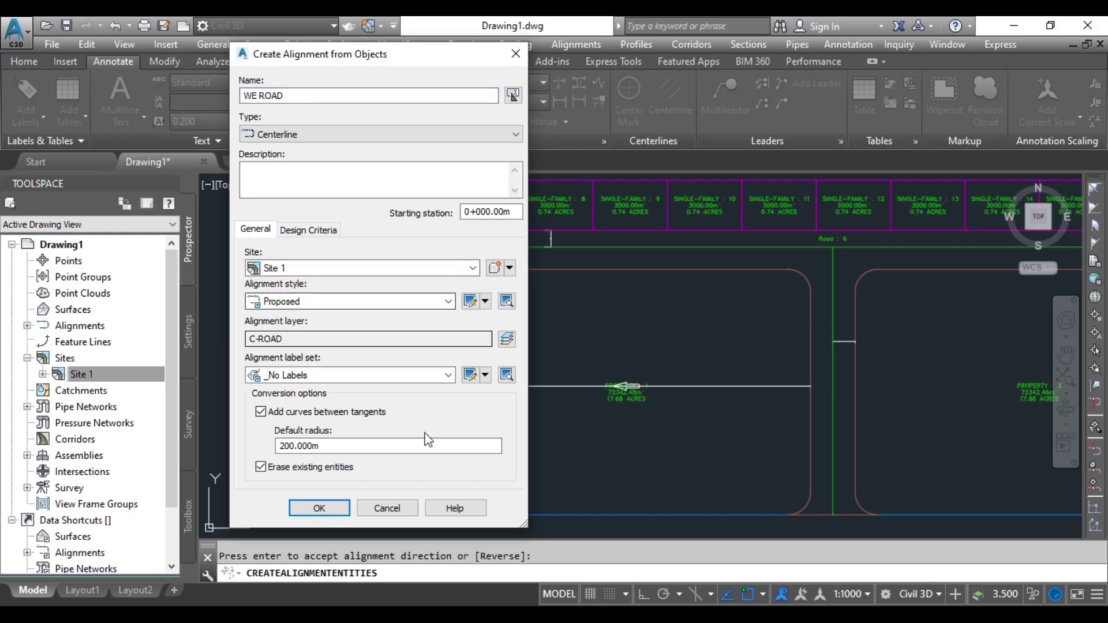
click(321, 508)
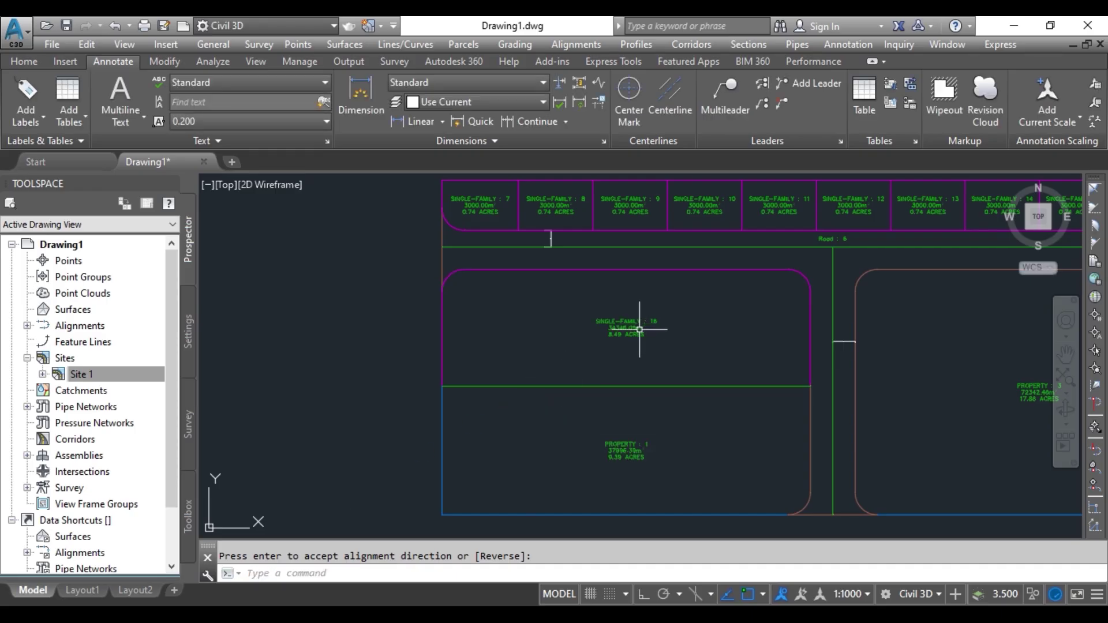
Draw a horizontal polyline across the middle of the Single-Family : 16 parcel, from its east boundary to its west boundary.
scroll(615, 348, up, 2)
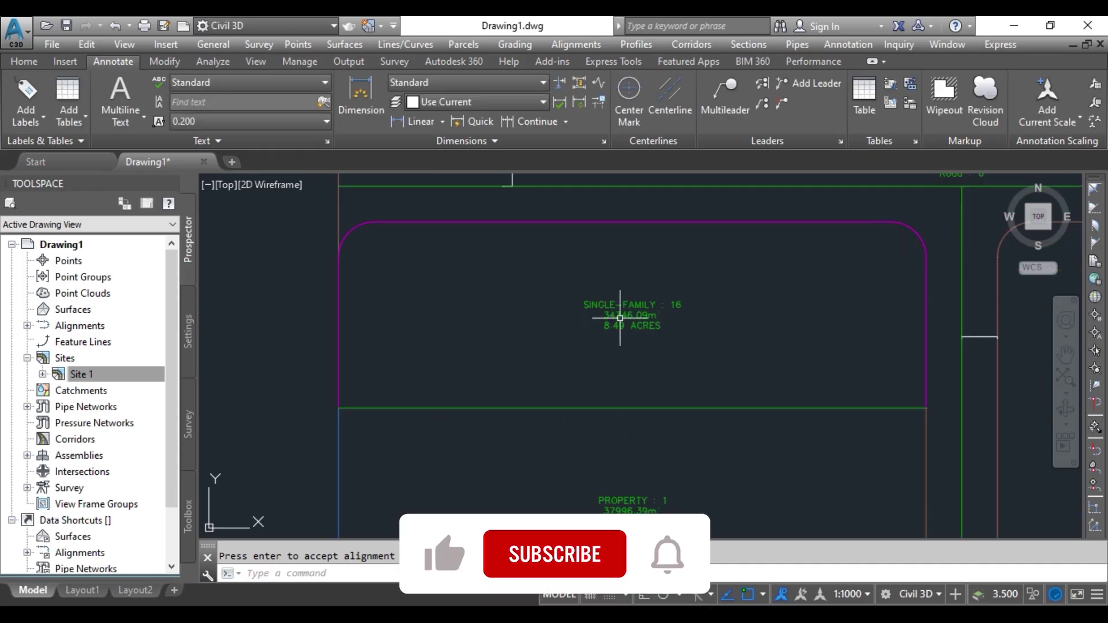
middle_drag(670, 346, 665, 322)
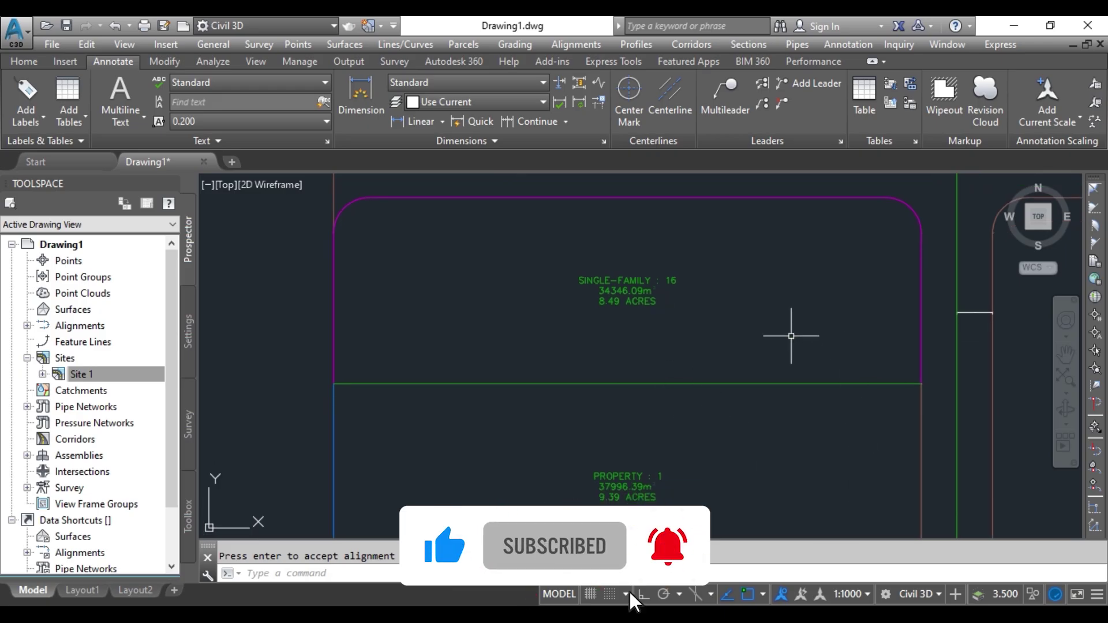
click(829, 324)
click(802, 302)
text(PL)
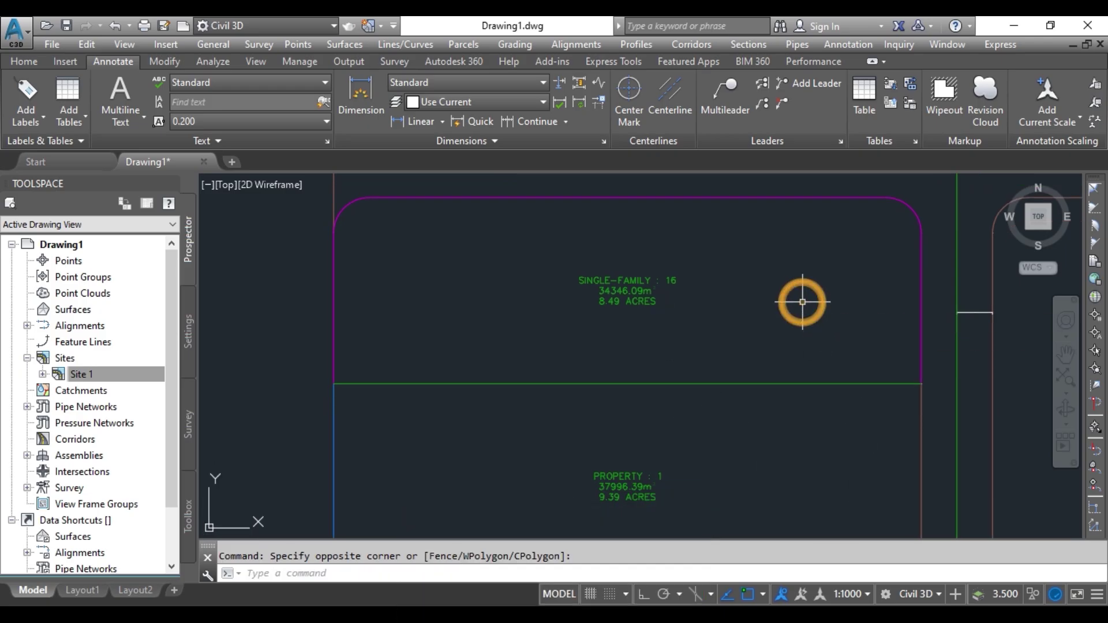
key(Return)
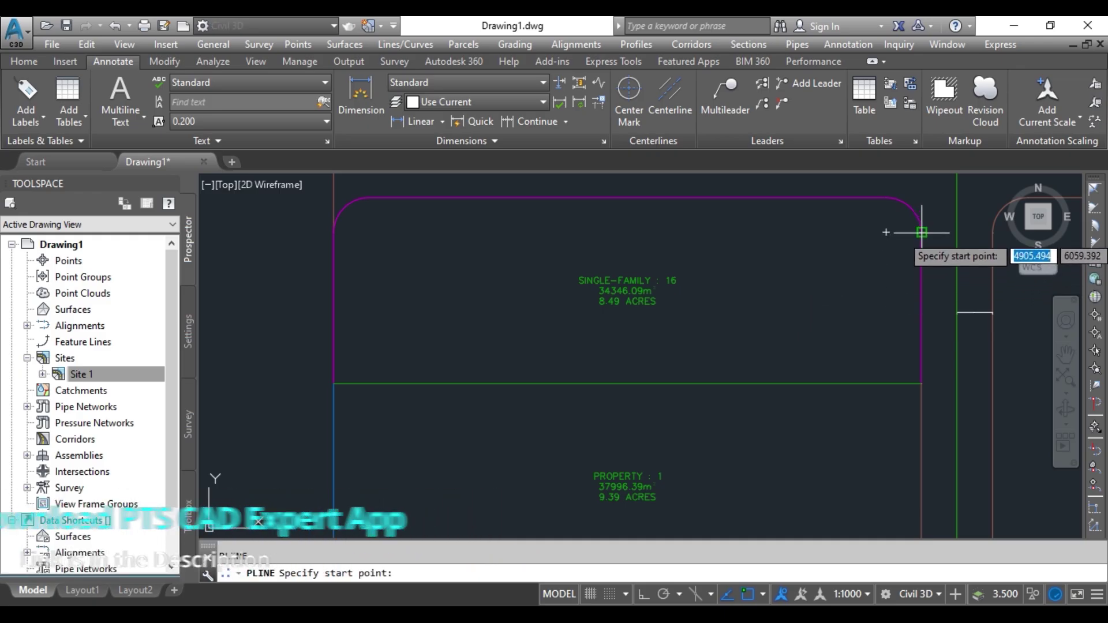
click(921, 297)
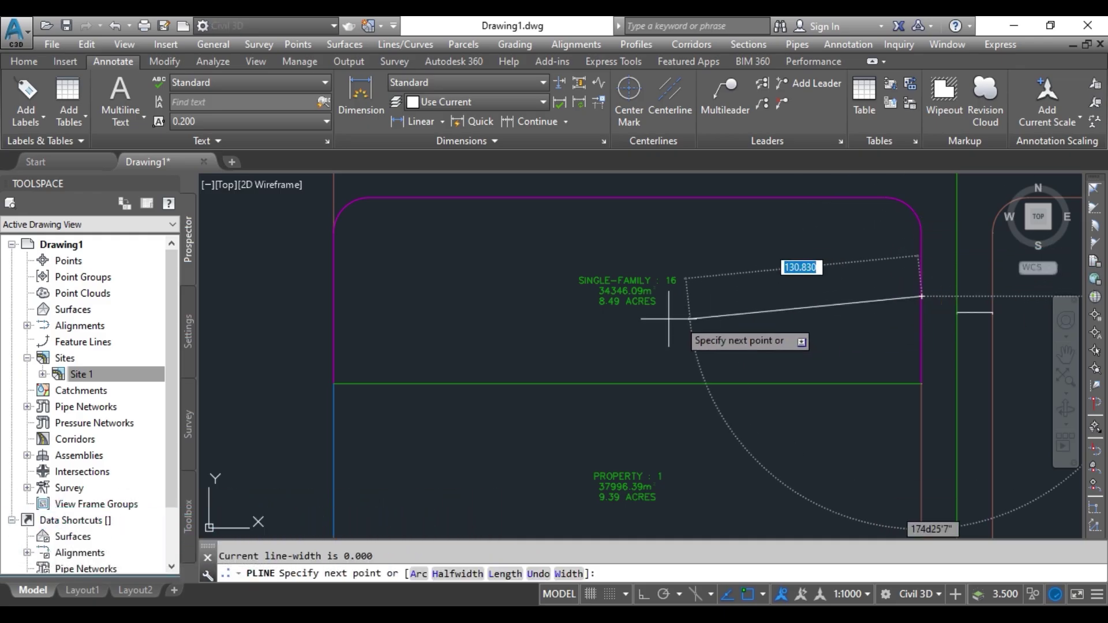
click(334, 297)
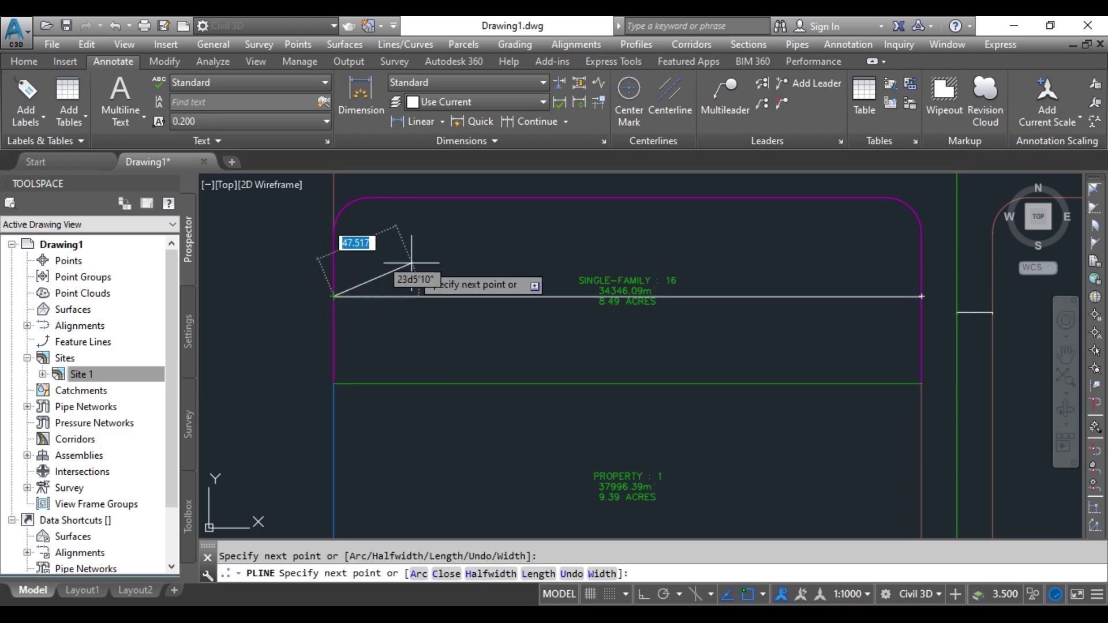
key(Escape)
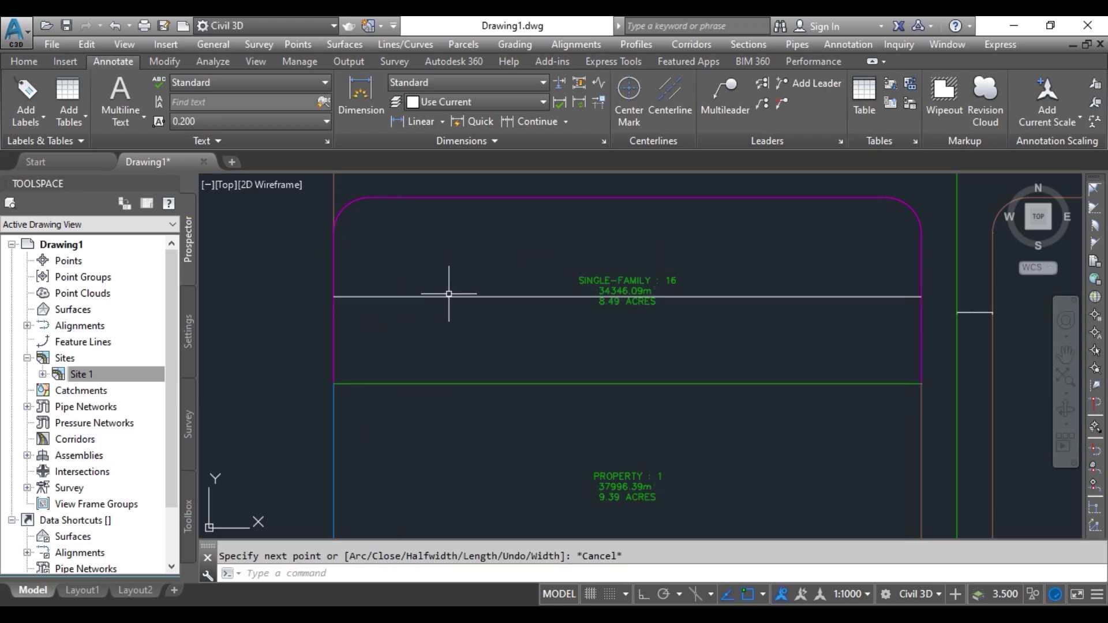
Start creating an alignment from the polyline across Single-Family : 16 and accept its east-to-west direction.
click(814, 327)
click(799, 270)
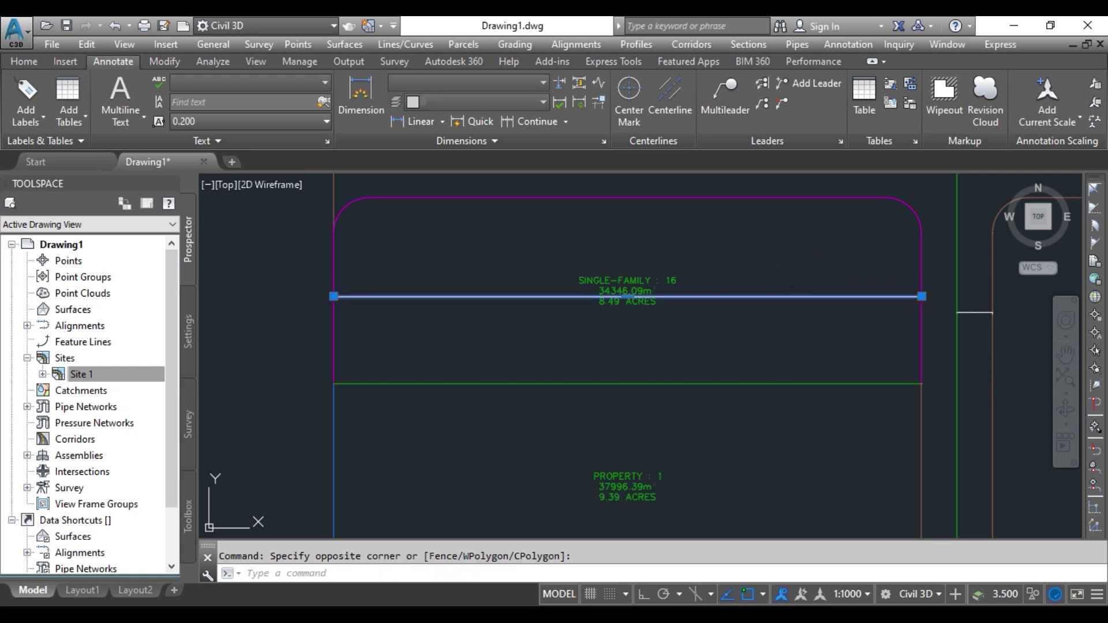
click(577, 50)
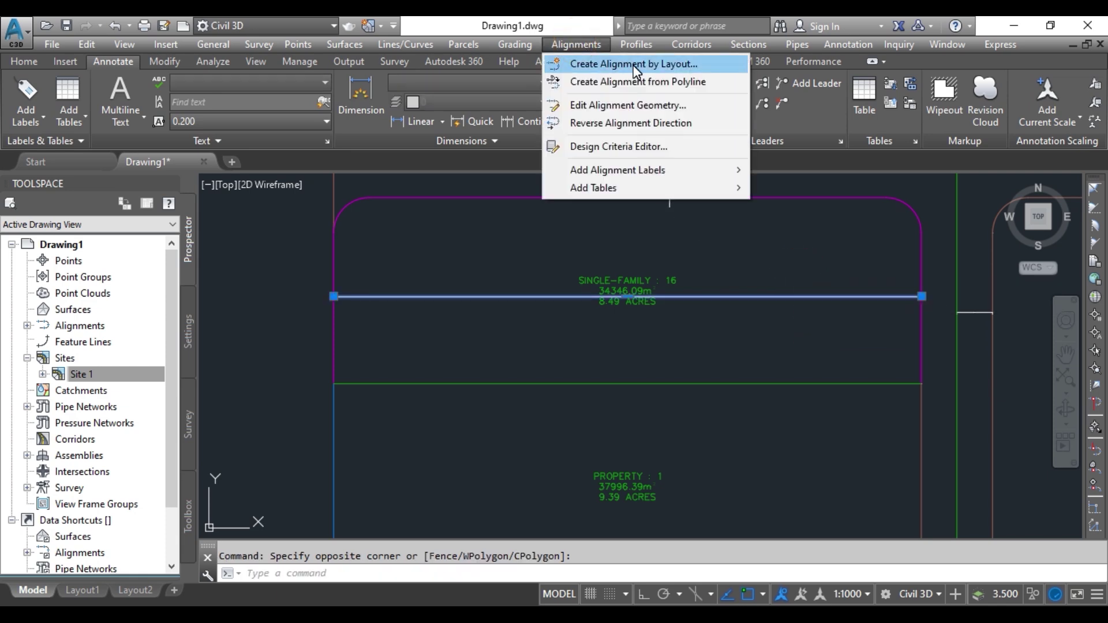
click(594, 81)
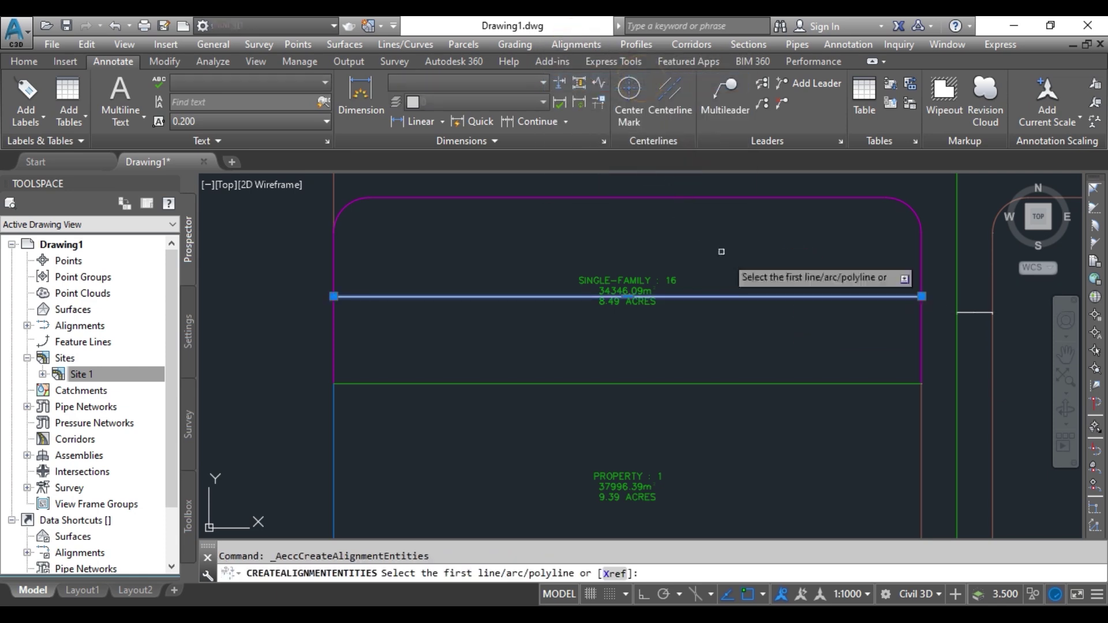
click(750, 297)
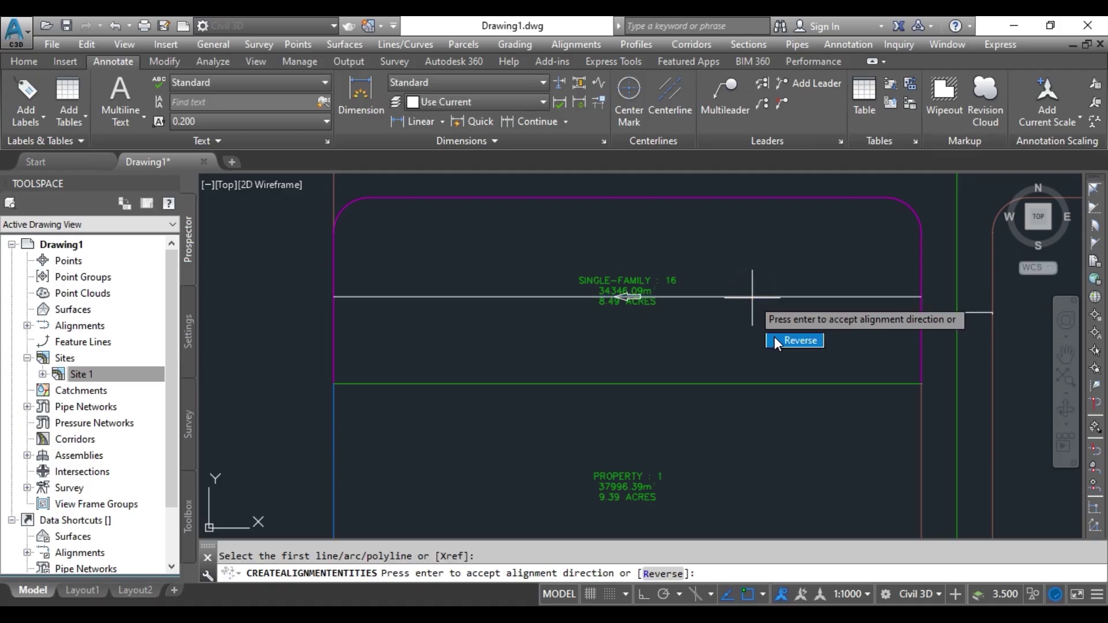
key(Return)
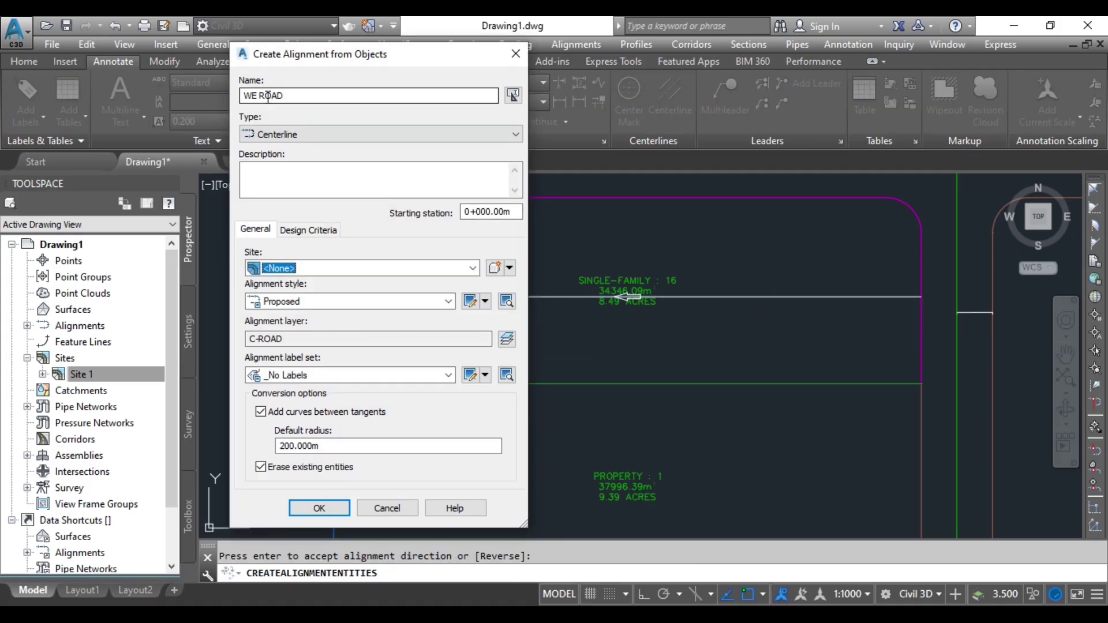
Name the alignment WE 1 ROAD, assign it to Site 1 and create it.
click(259, 95)
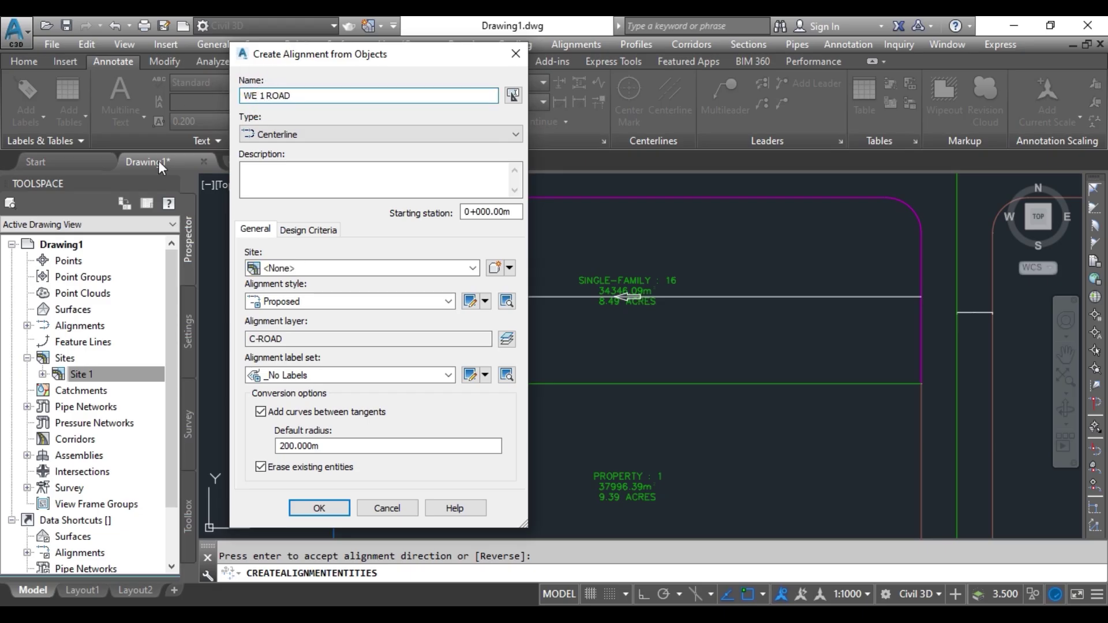
click(383, 265)
click(294, 296)
click(300, 508)
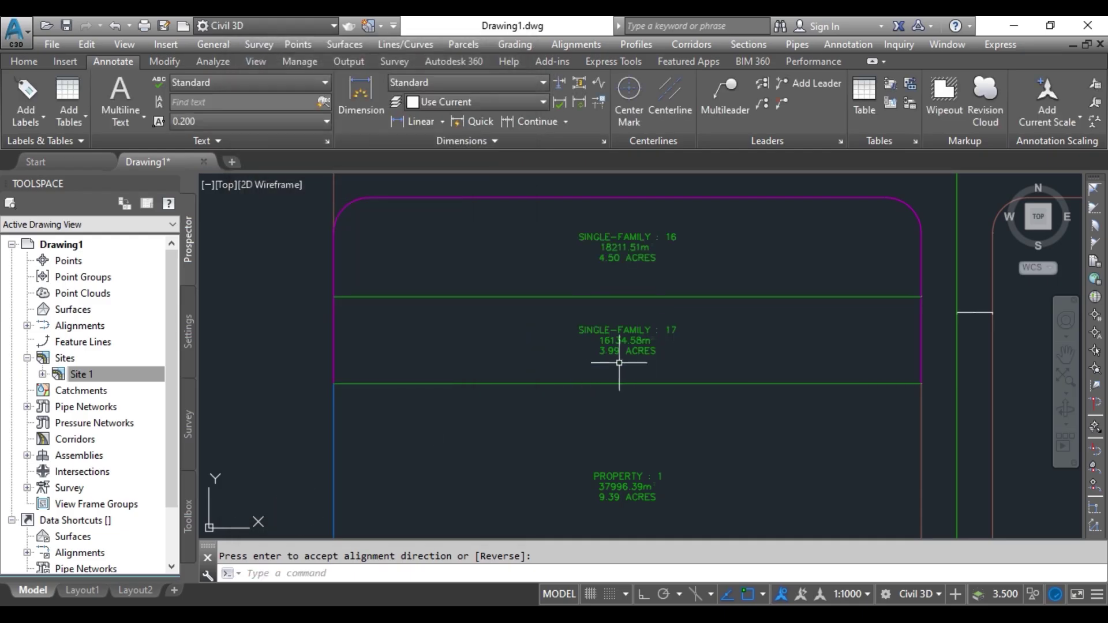
click(817, 285)
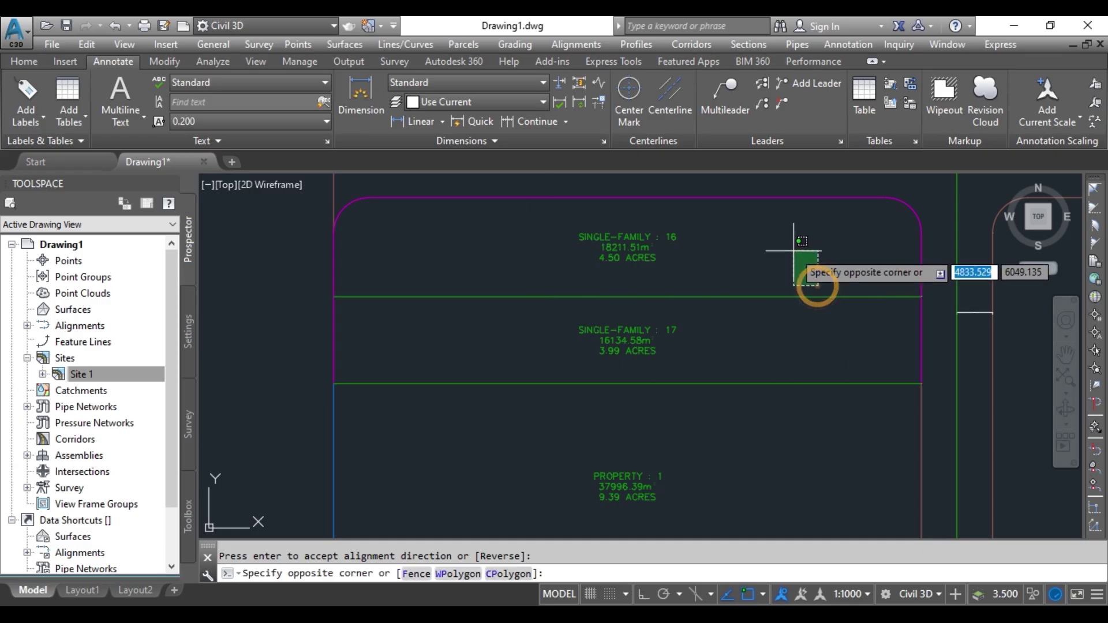
click(805, 268)
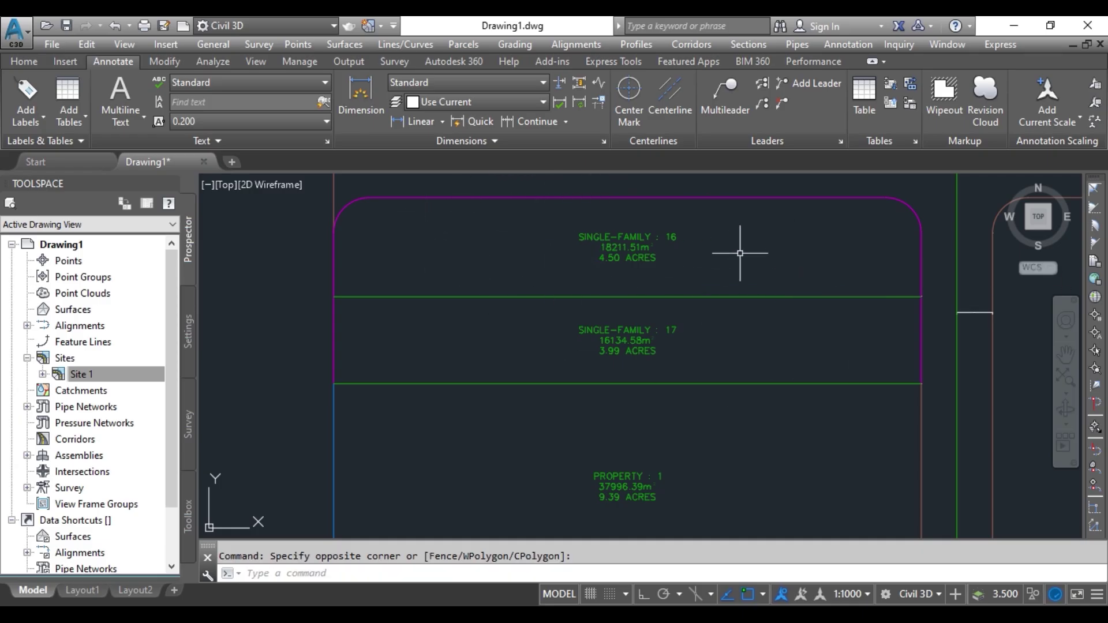
Start a Slide Line - Create parcel layout in Site 1 with the Single-Family parcel style.
mouse_move(635, 268)
click(462, 44)
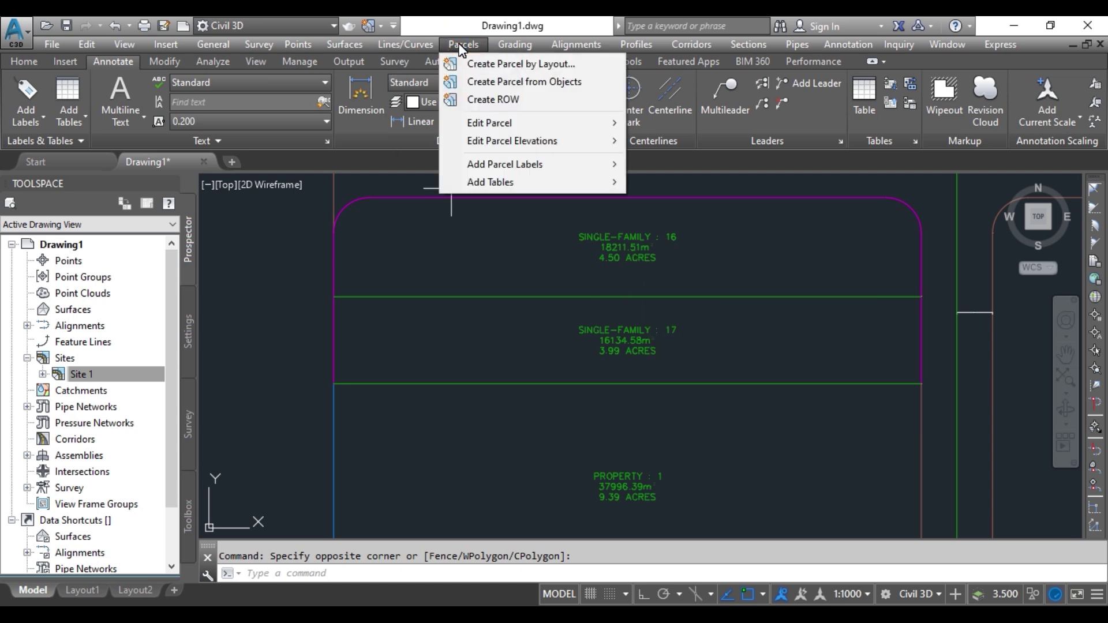
click(508, 65)
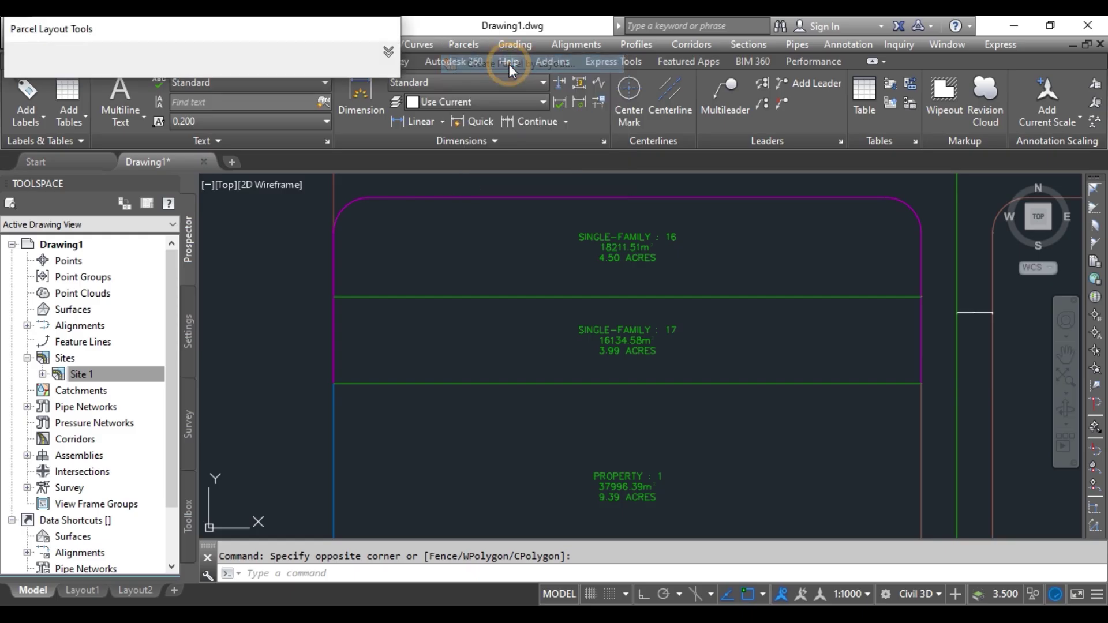
click(144, 52)
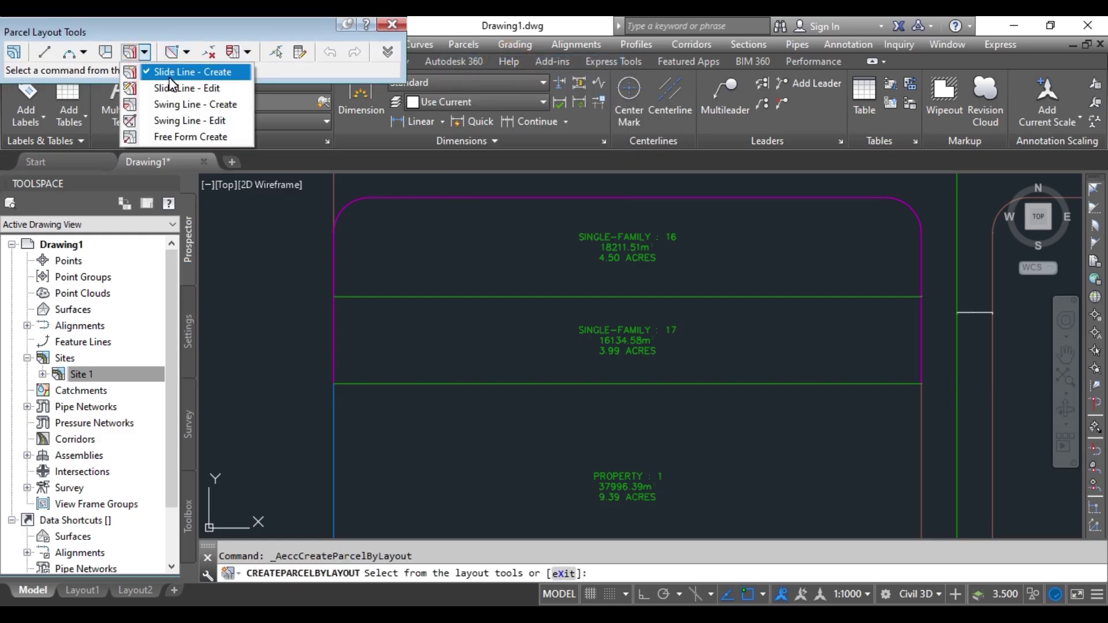
click(167, 74)
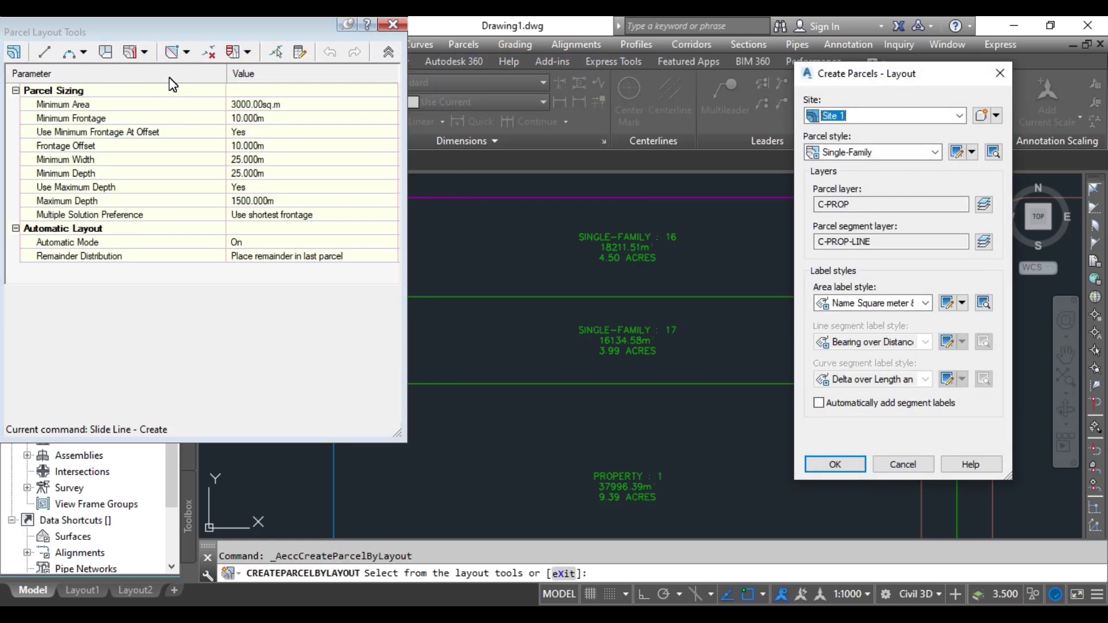
click(935, 152)
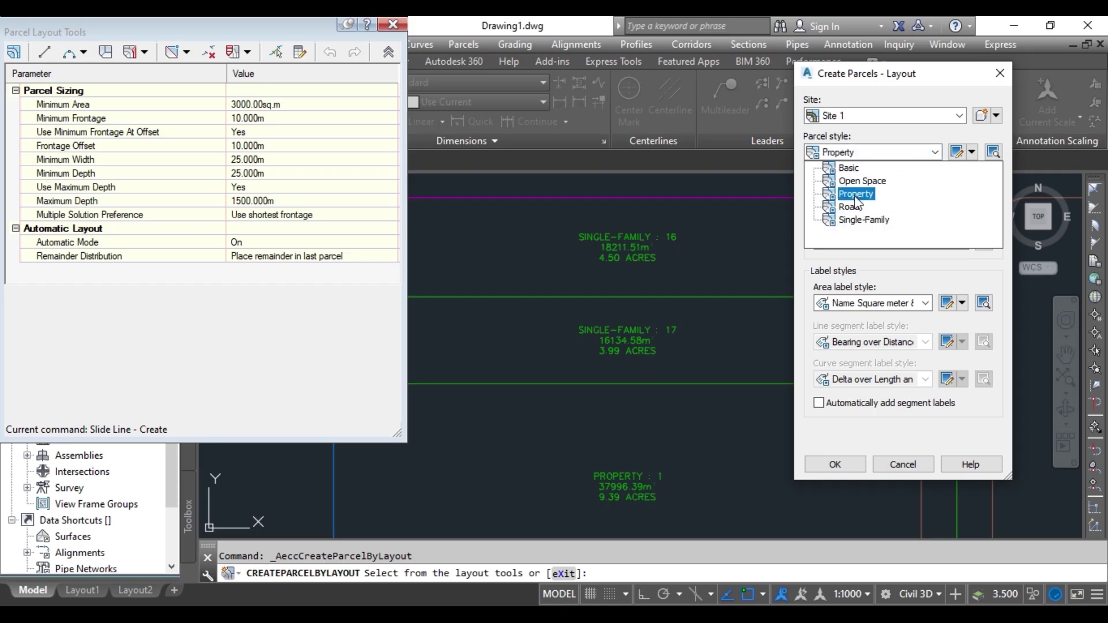
click(863, 220)
Create a new parcel style named SHOP.
click(972, 152)
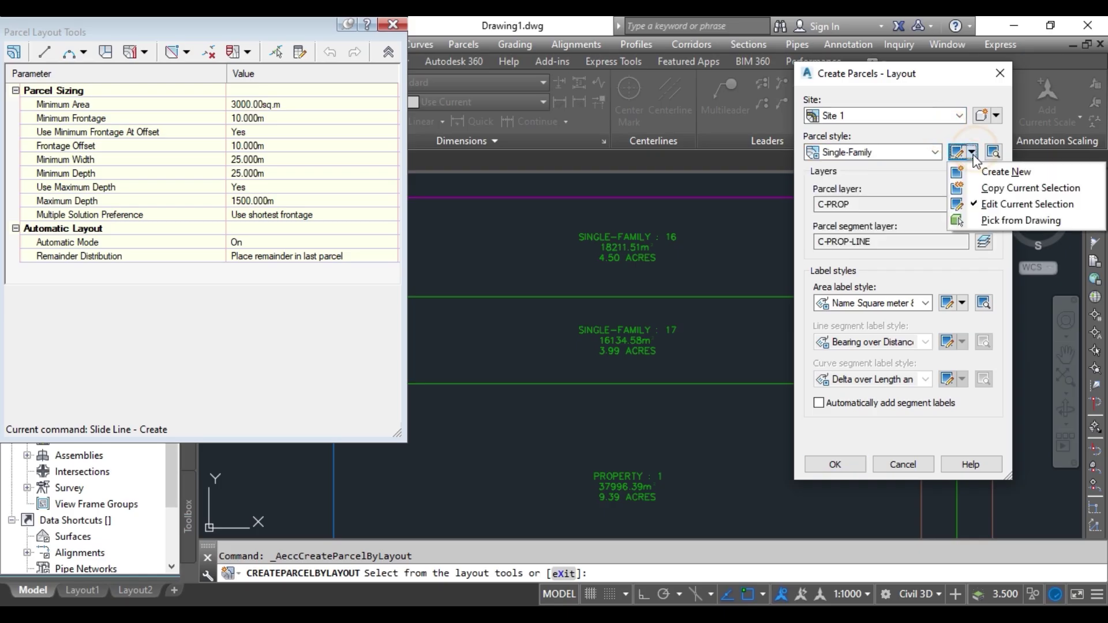
click(1001, 171)
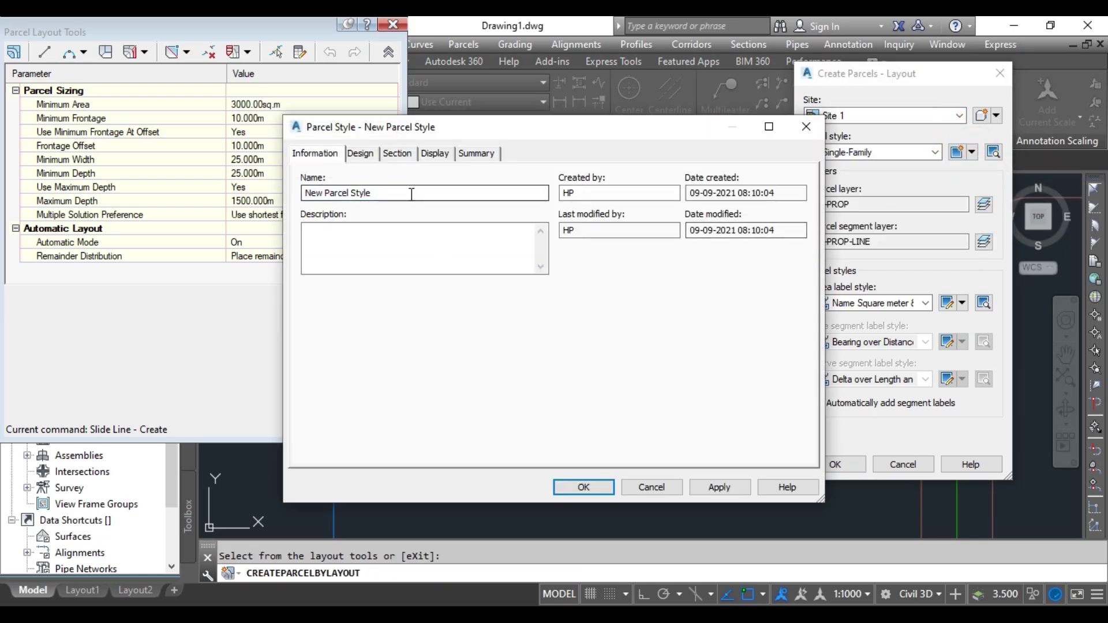
drag(382, 192, 248, 196)
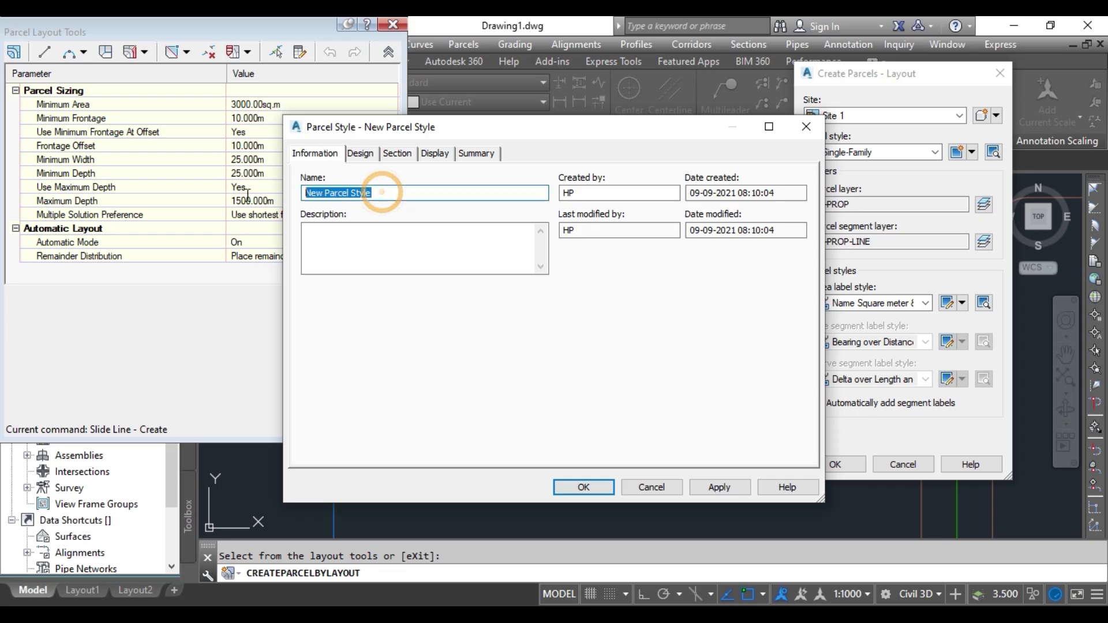
text(SHOP)
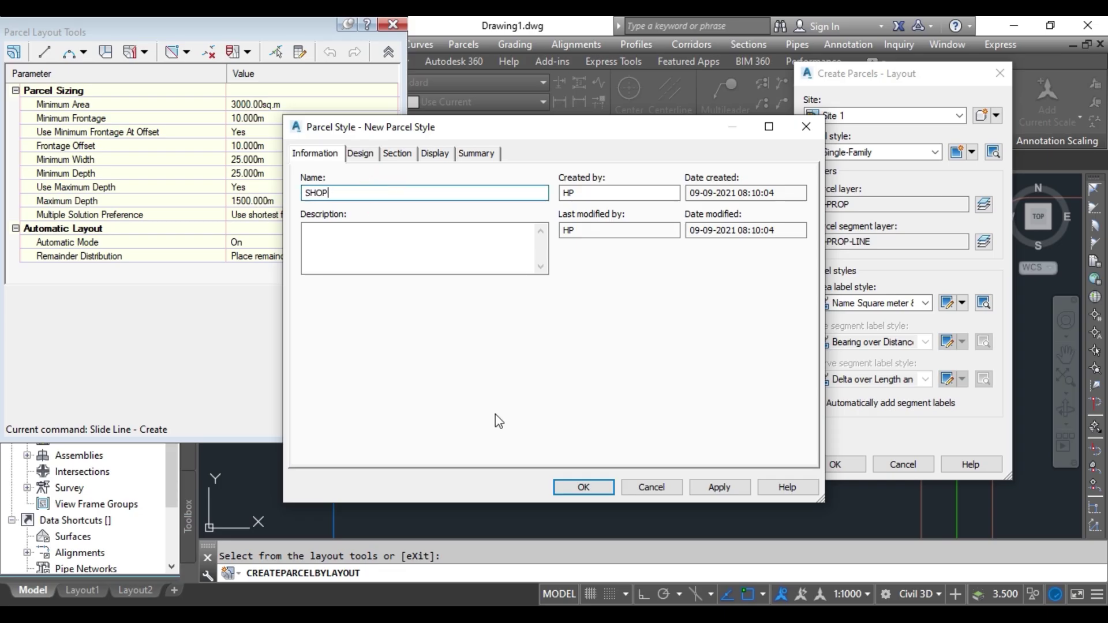
click(711, 487)
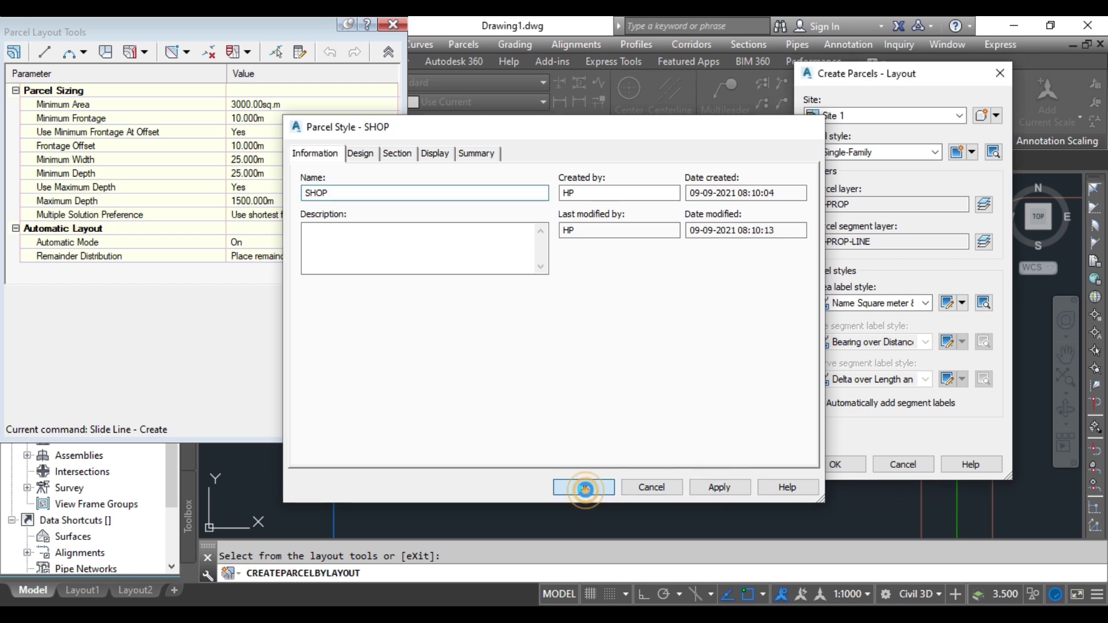
click(583, 486)
Assign the SHOP parcel style to the new layout parcels and accept the creation settings.
click(917, 152)
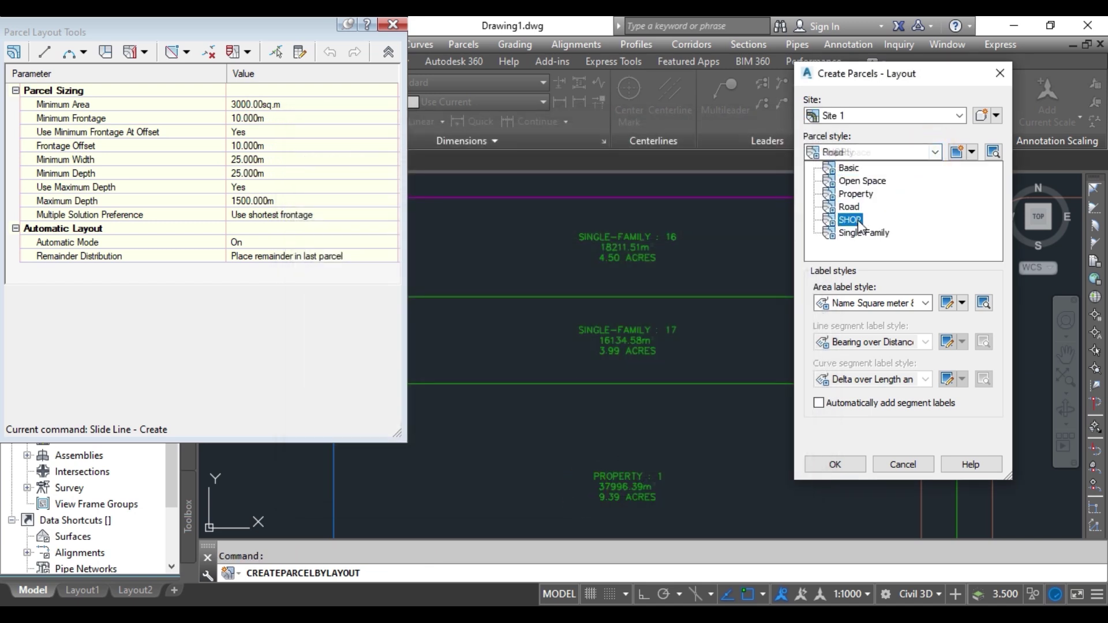
click(857, 218)
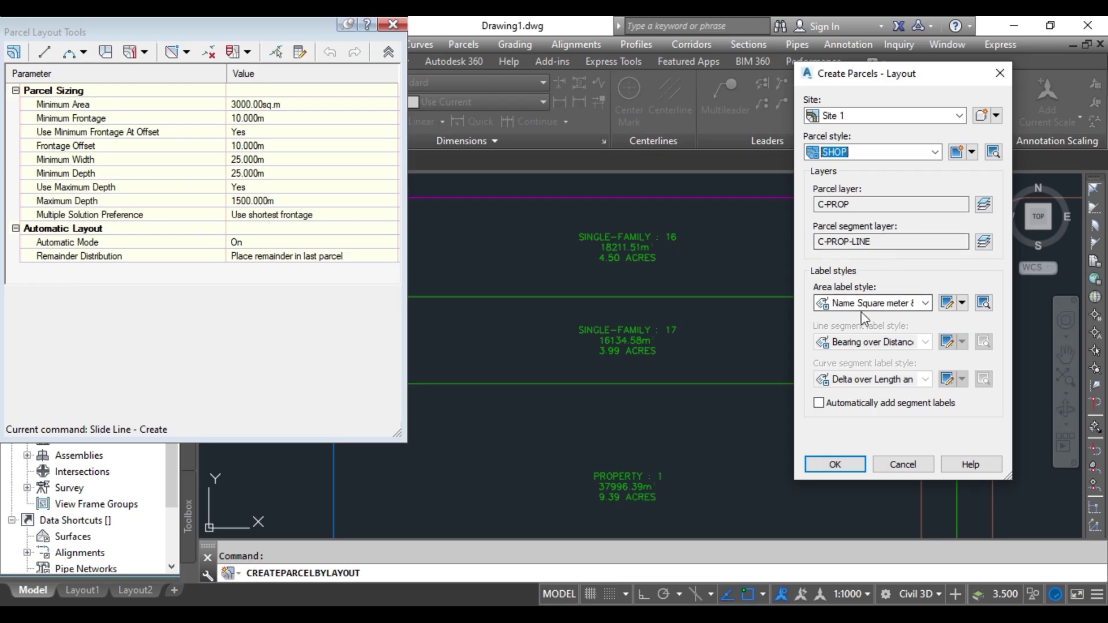
click(837, 464)
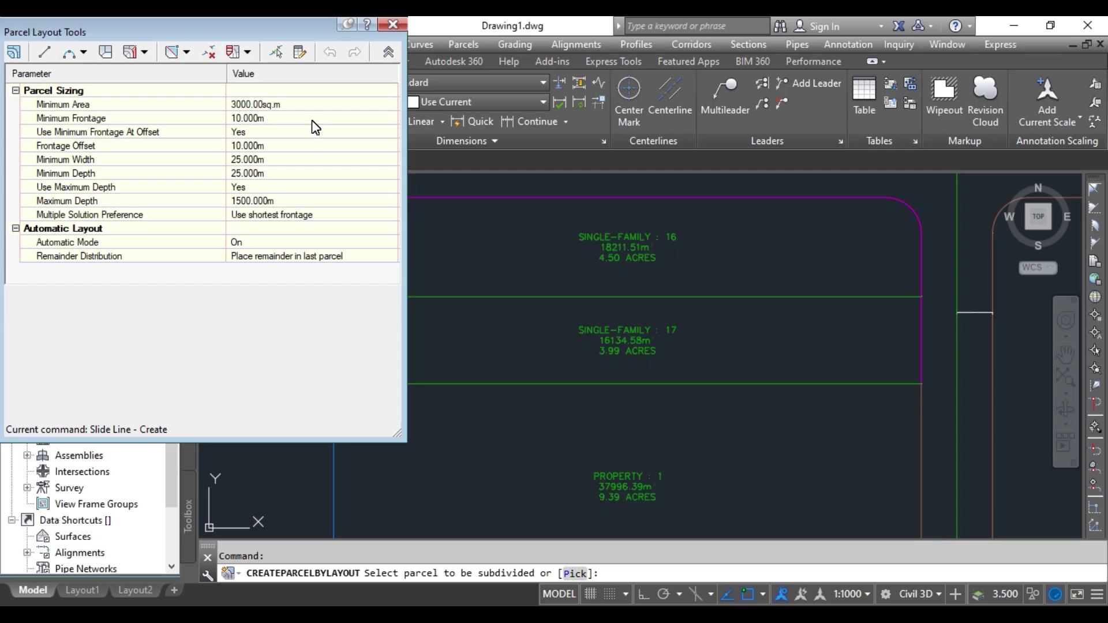
Choose Single-Family : 16 for subdivision and start its frontage on the west boundary, where the northwest corner curve ends.
click(388, 52)
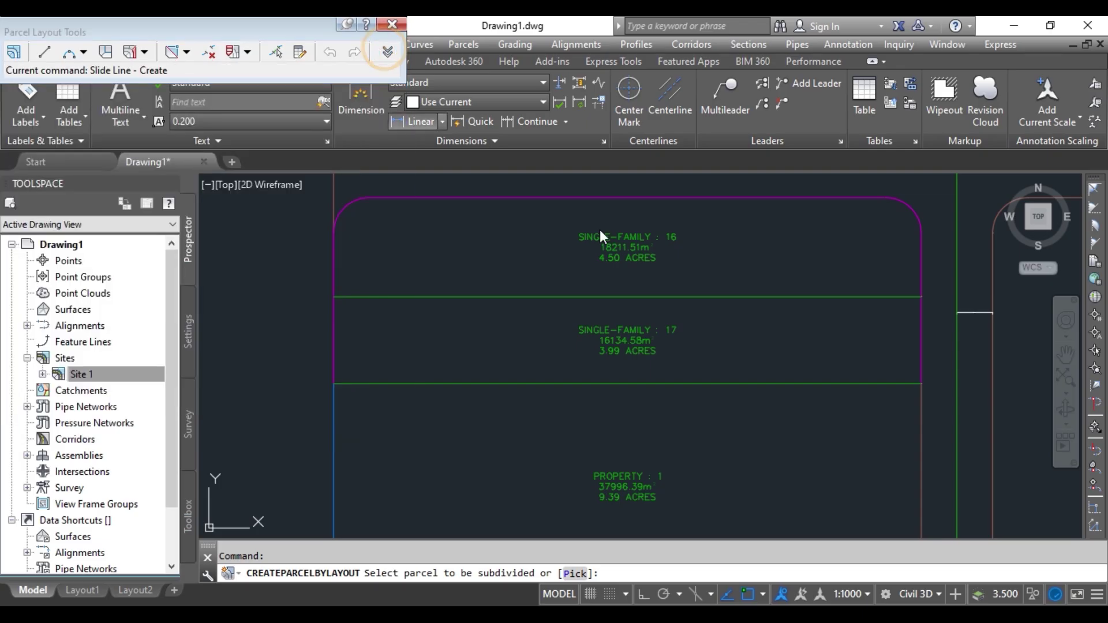
click(638, 242)
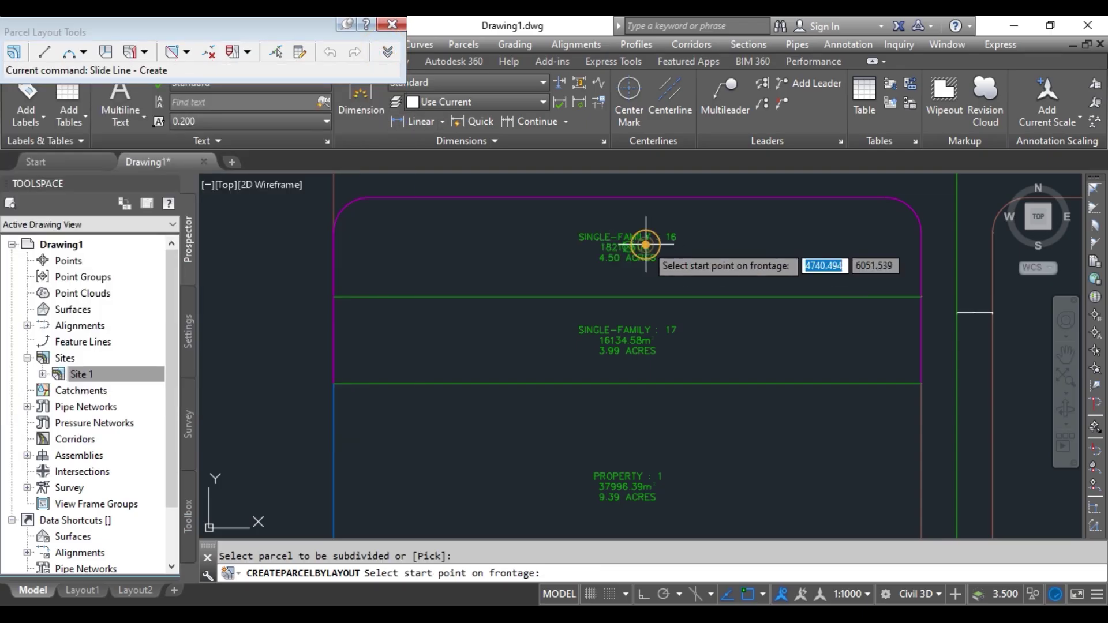
click(332, 232)
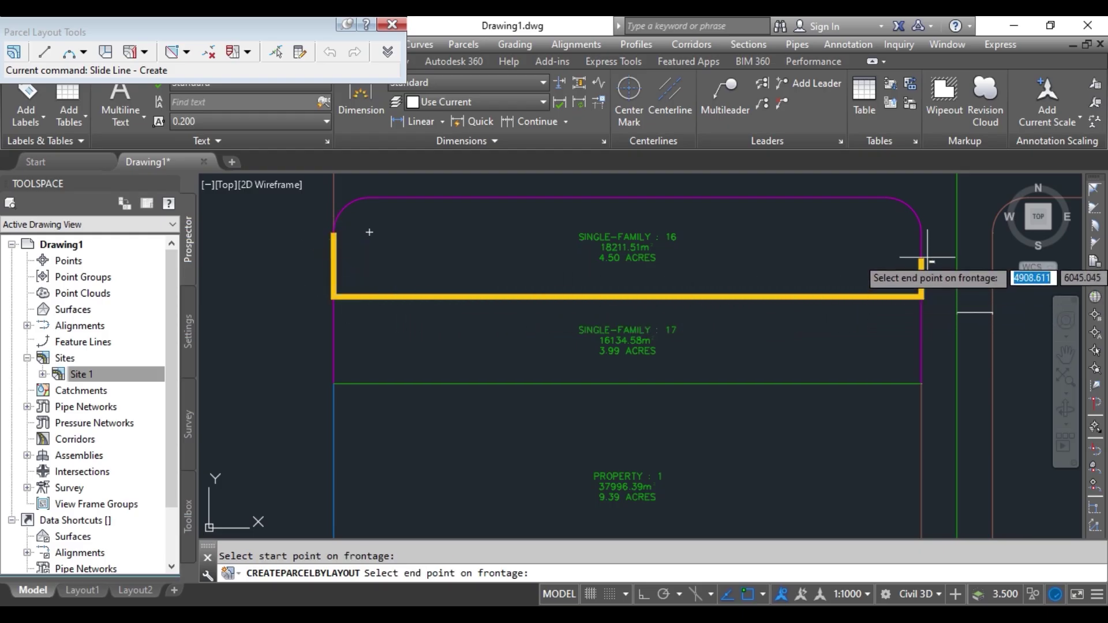
Subdivide parcel Single-Family : 16 into shop lots, ending the frontage where its east side meets the rounded corner, and accept the layout.
click(922, 233)
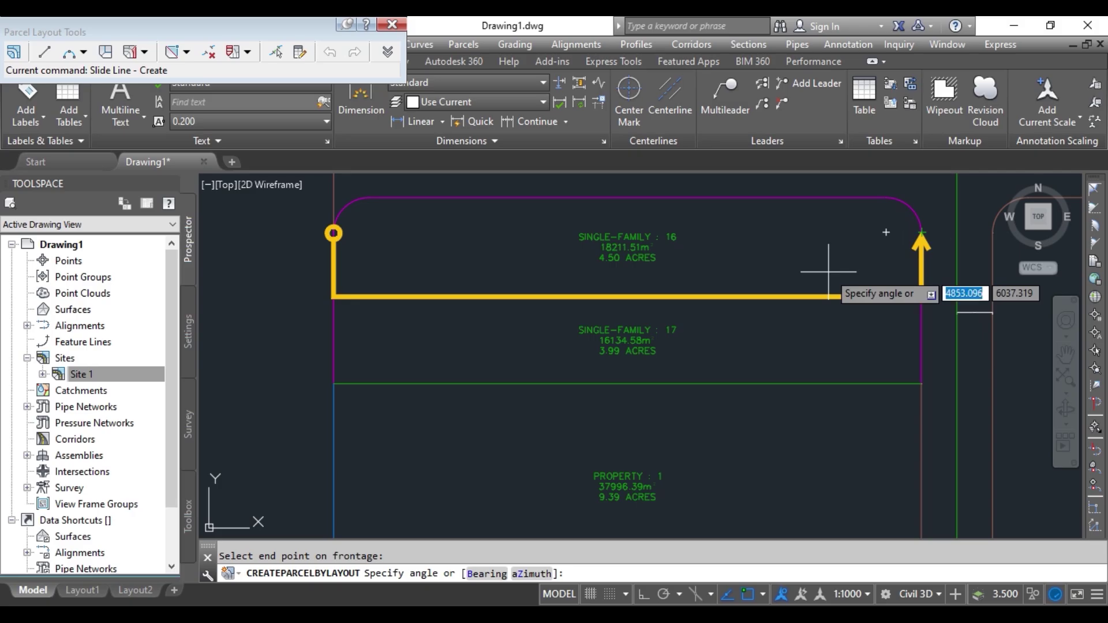
click(828, 272)
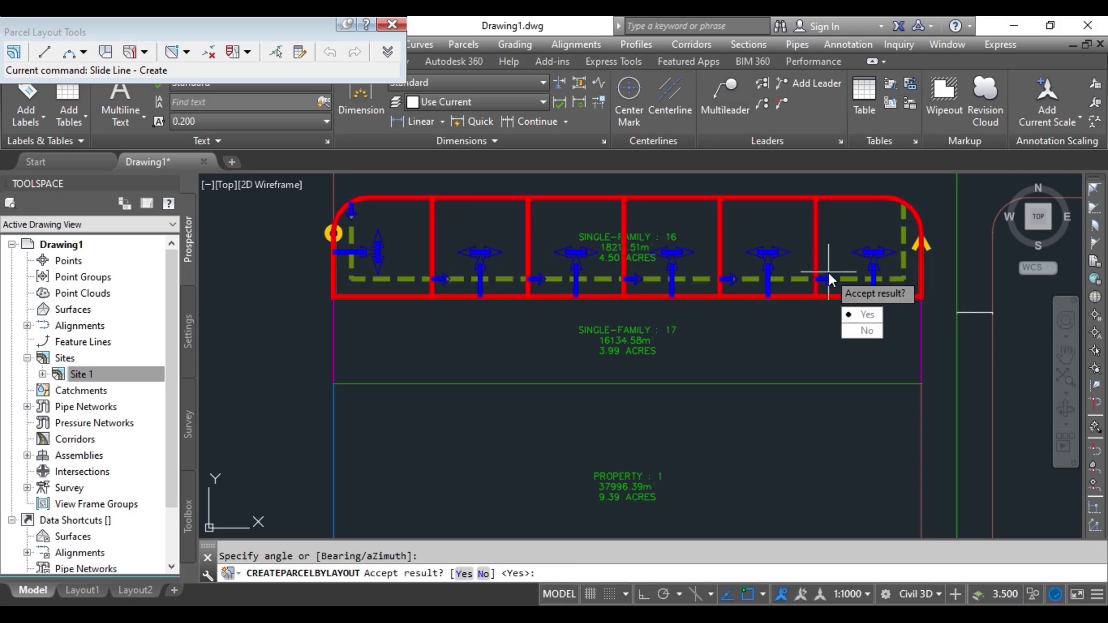
key(Return)
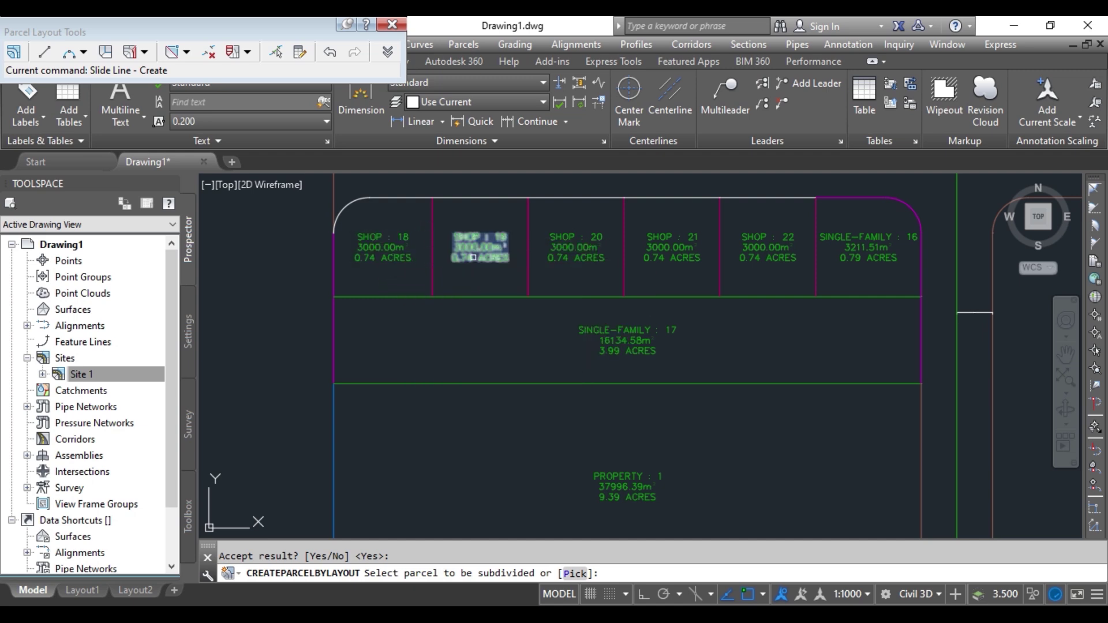
middle_drag(473, 257, 365, 381)
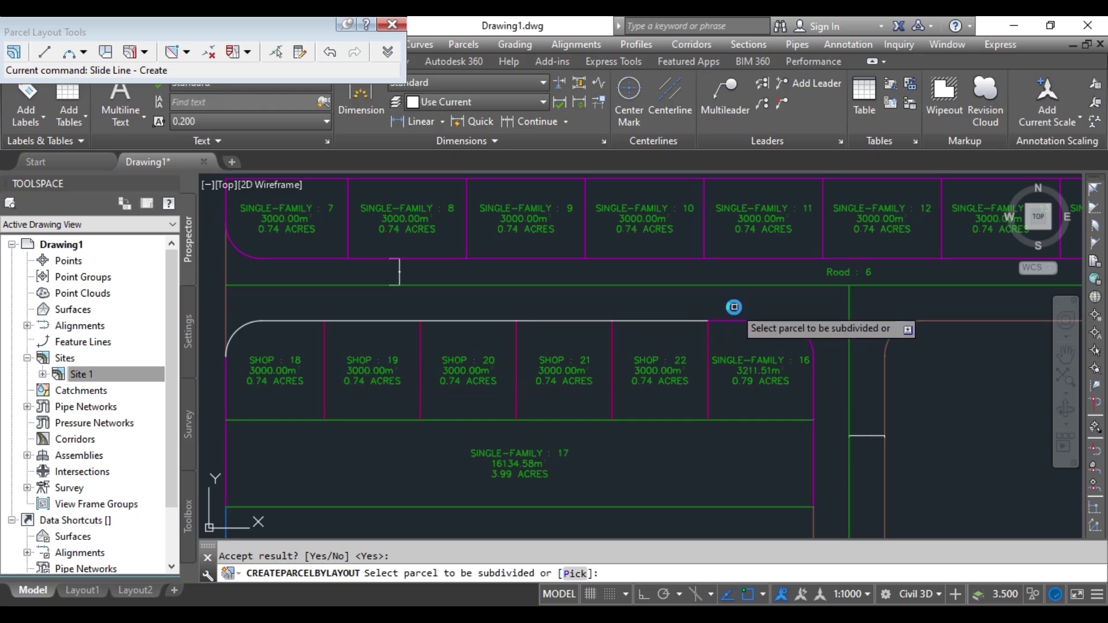
scroll(409, 352, down, 3)
scroll(409, 349, up, 5)
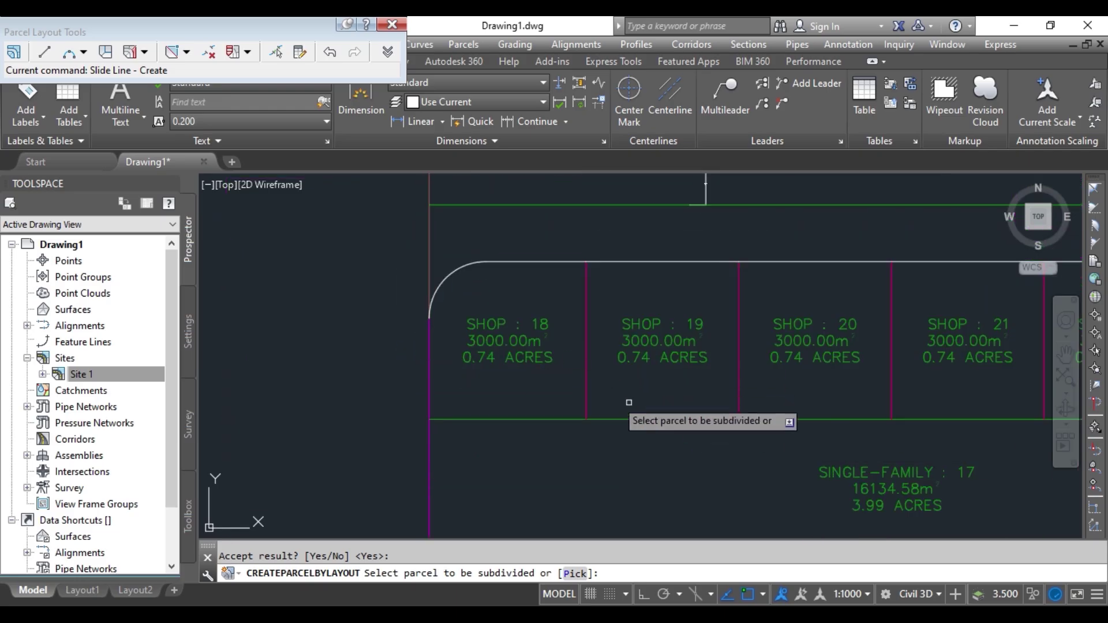
middle_drag(539, 378, 483, 358)
mouse_move(658, 349)
middle_down()
mouse_move(700, 354)
mouse_move(611, 349)
middle_up()
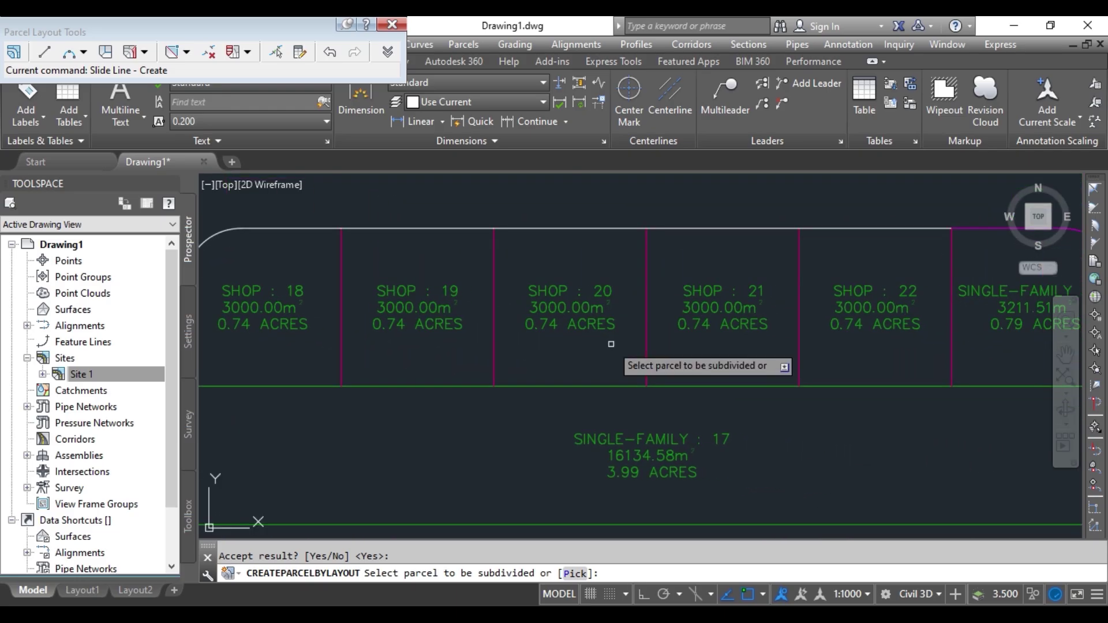
mouse_move(796, 353)
middle_down()
mouse_move(613, 348)
mouse_move(569, 321)
middle_up()
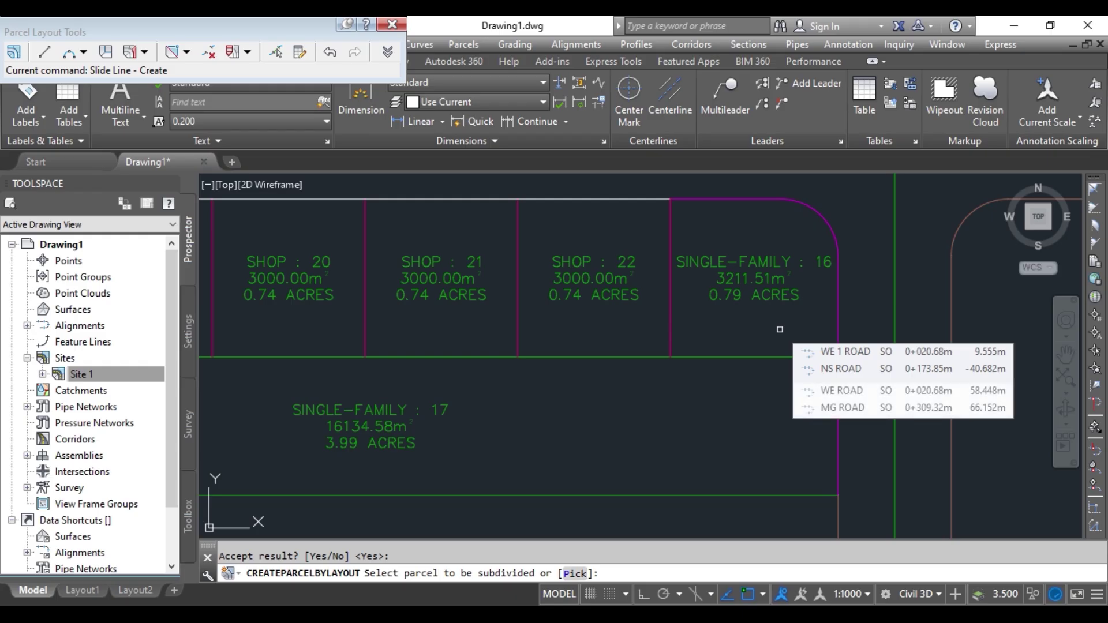
key(Escape)
Change the object style of the remainder parcel Single-Family : 16 at the row's east end to SHOP.
middle_drag(864, 265, 731, 307)
scroll(728, 307, up, 4)
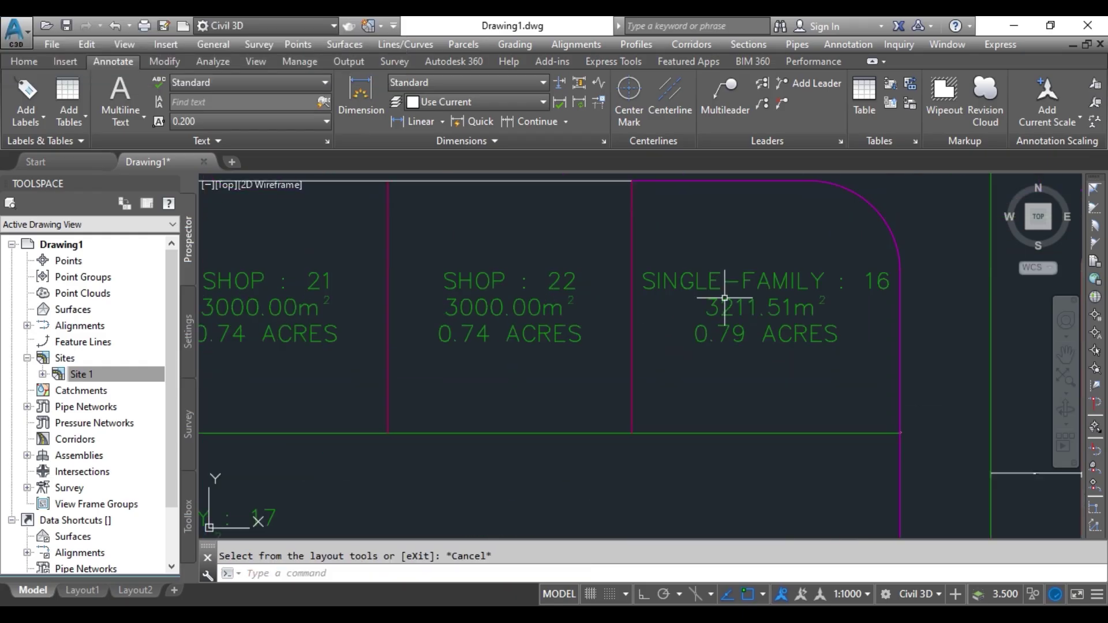
click(730, 277)
right_click(729, 280)
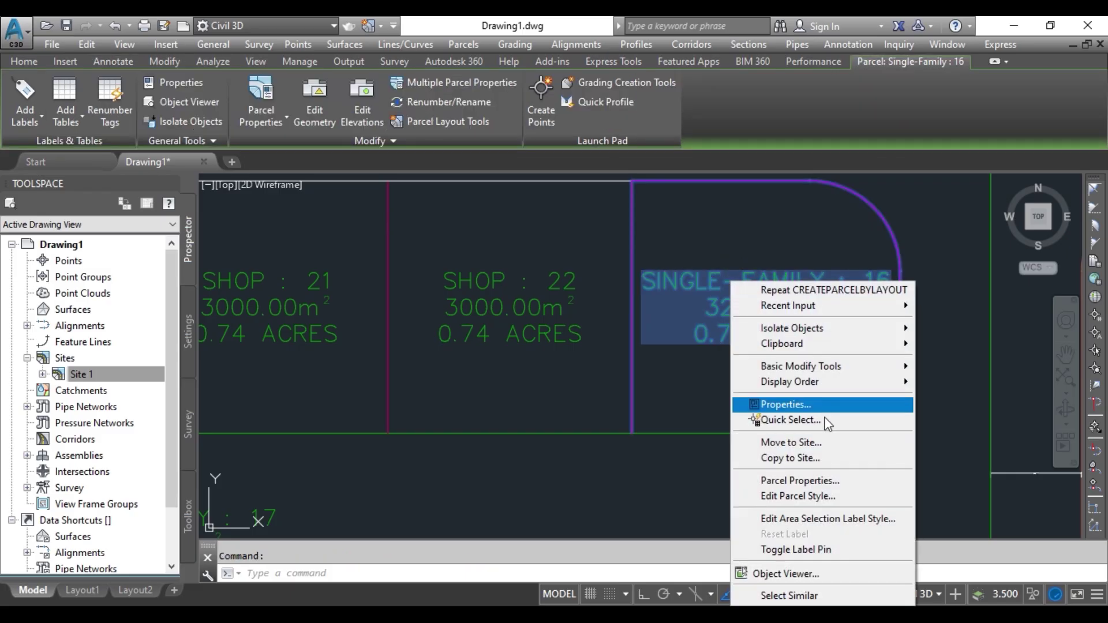
click(833, 485)
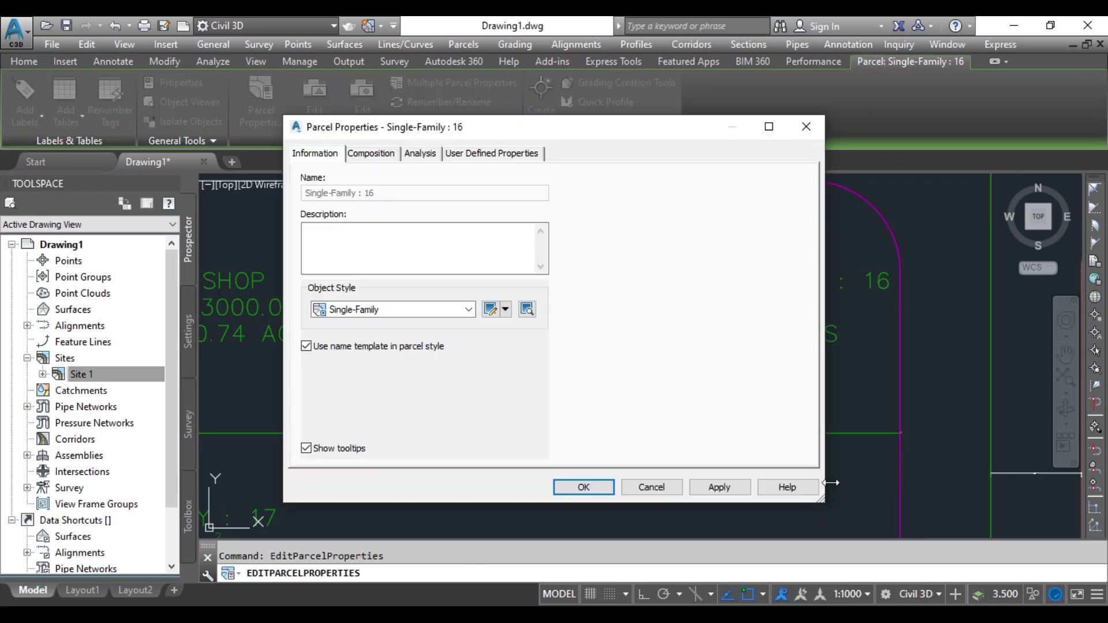
click(469, 309)
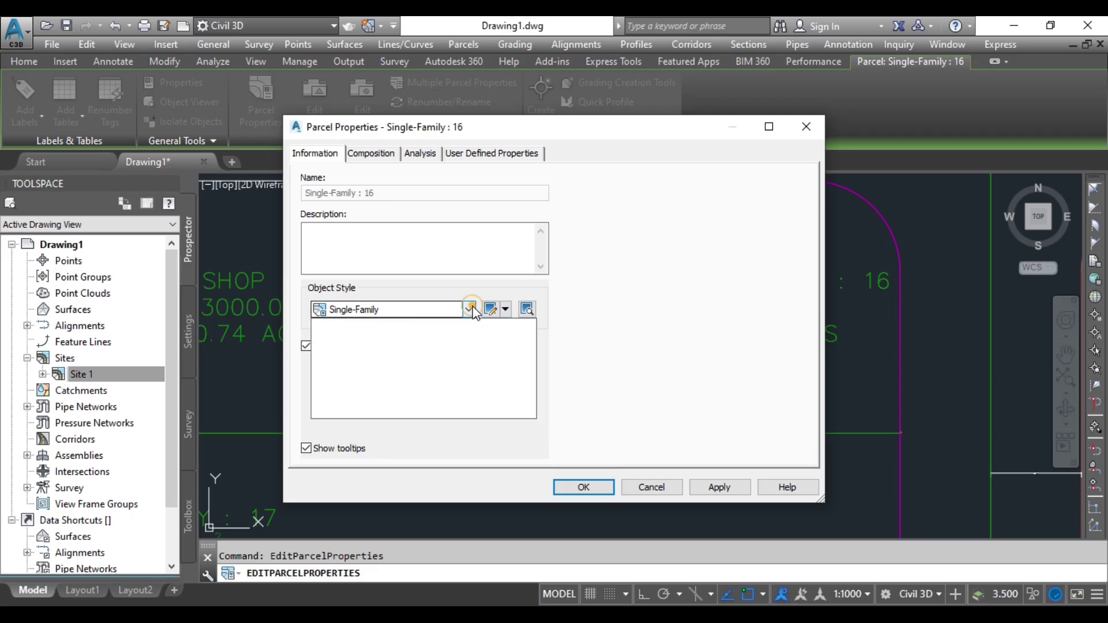
click(365, 383)
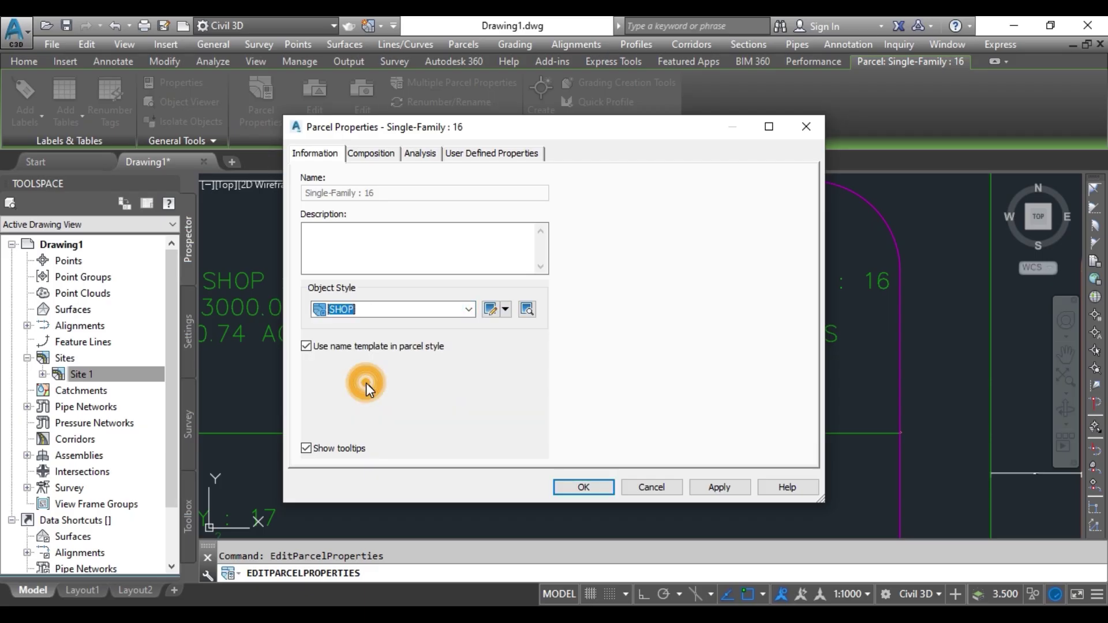
click(717, 487)
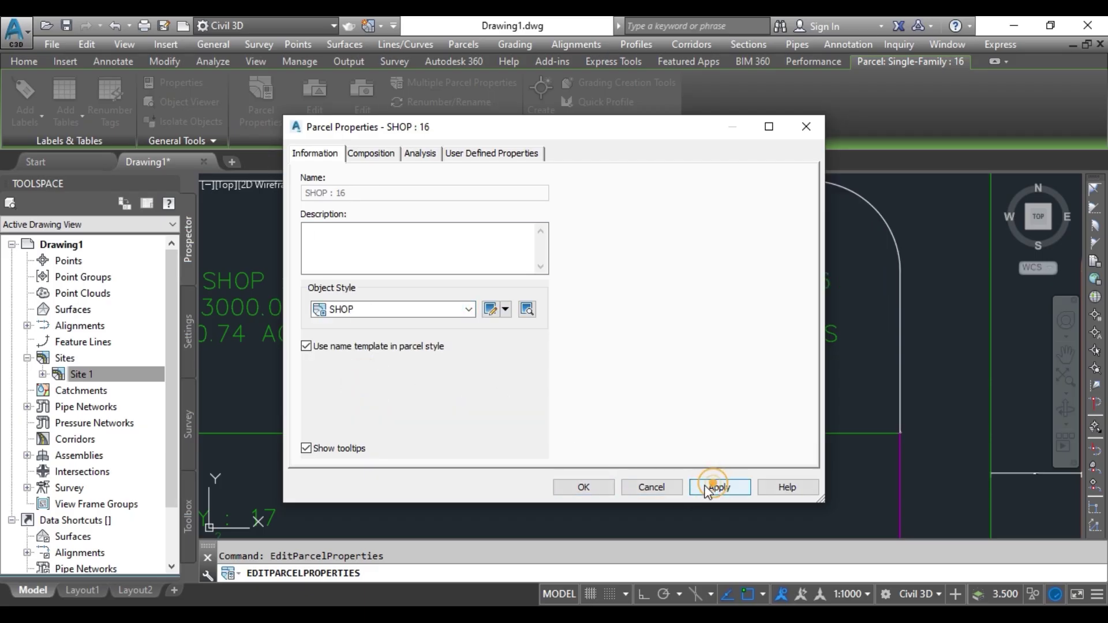
click(582, 487)
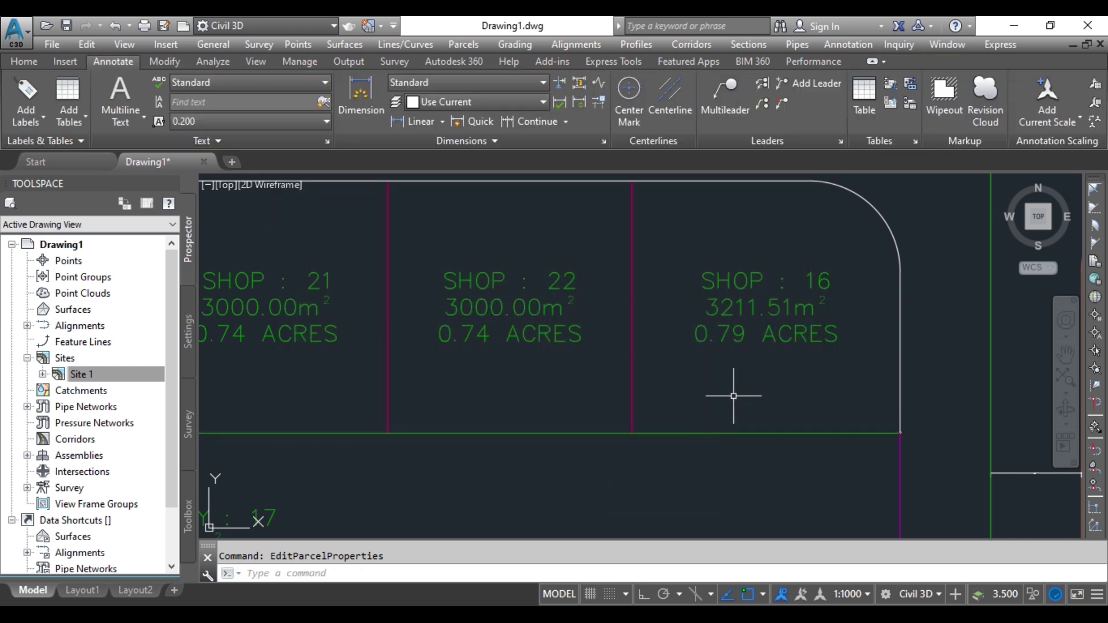
scroll(738, 404, down, 4)
middle_drag(722, 403, 847, 356)
middle_drag(817, 416, 848, 348)
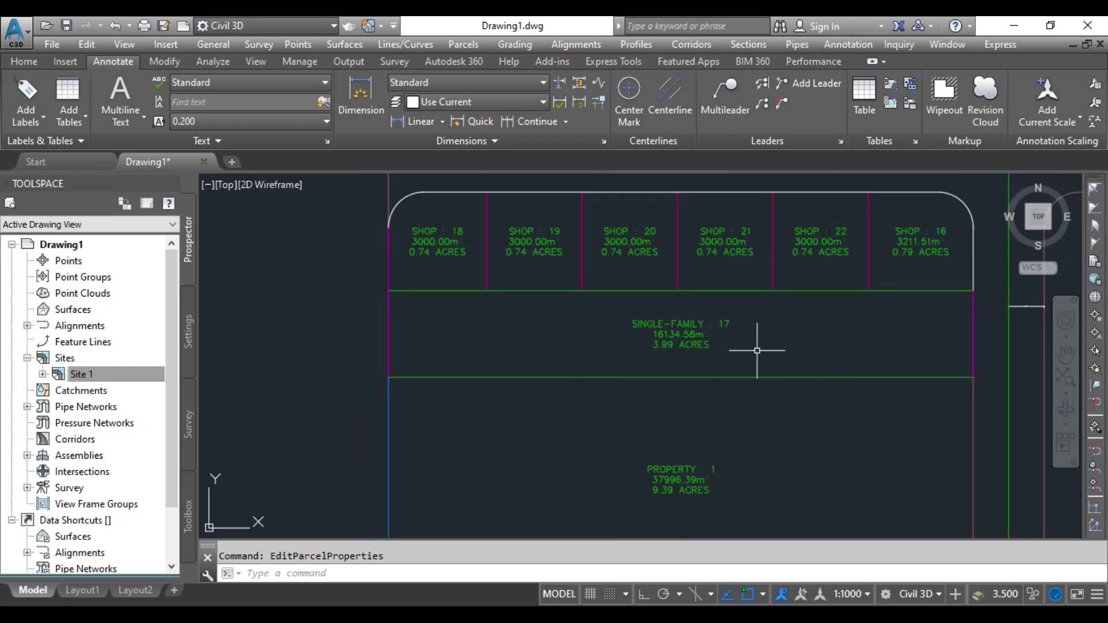
scroll(757, 350, up, 2)
click(824, 336)
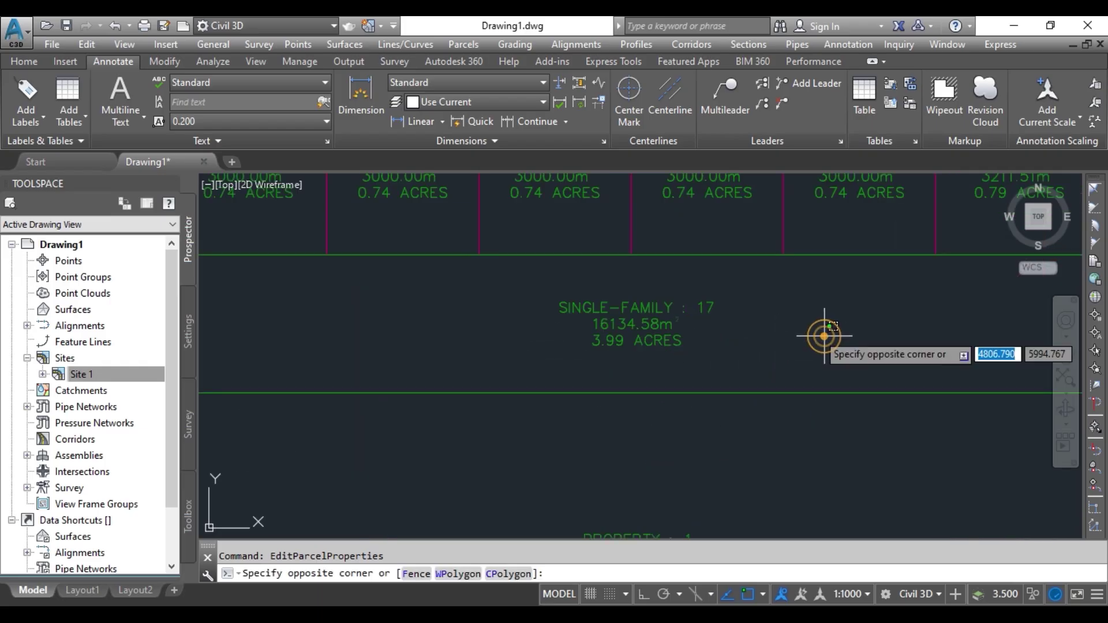
click(774, 313)
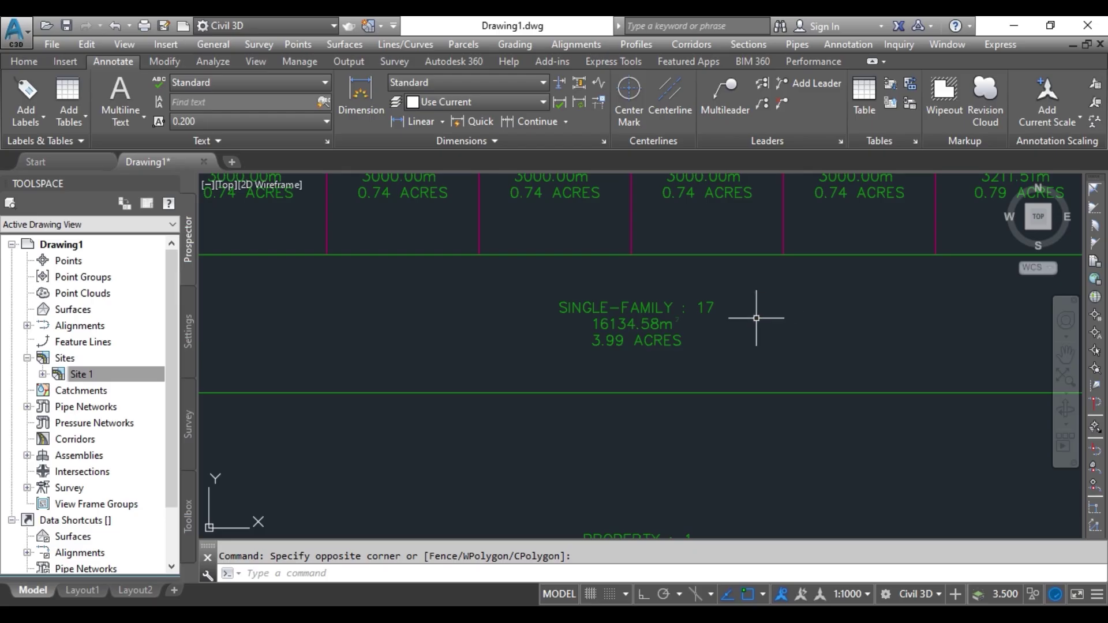
scroll(756, 318, down, 2)
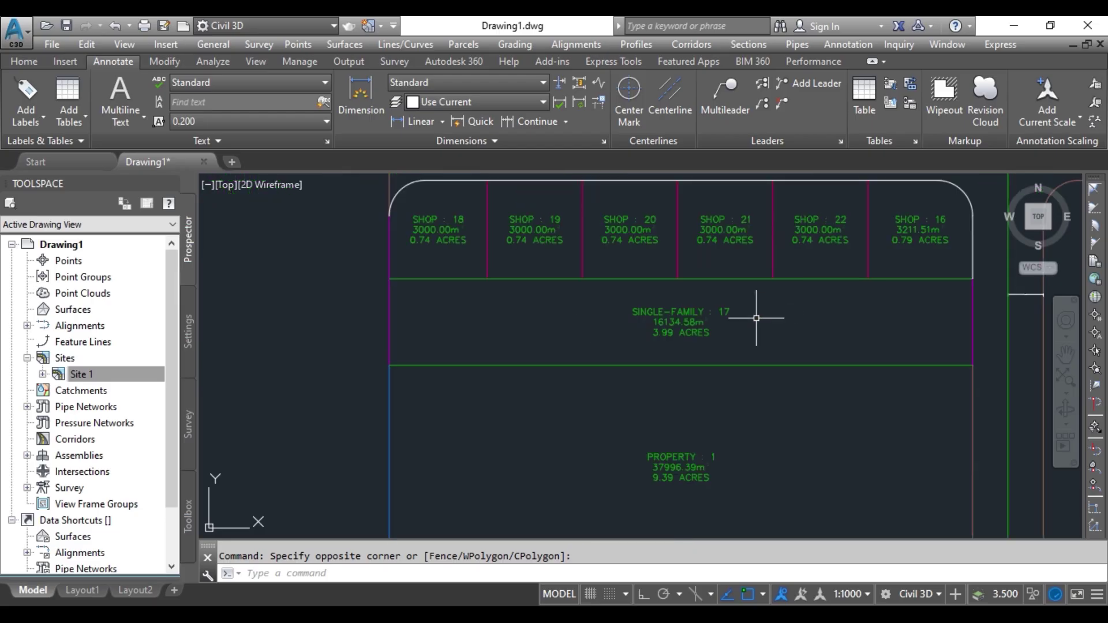
Start a Slide Line - Create parcel layout in Site 1 with the SHOP parcel style.
click(465, 44)
mouse_move(515, 45)
mouse_move(465, 45)
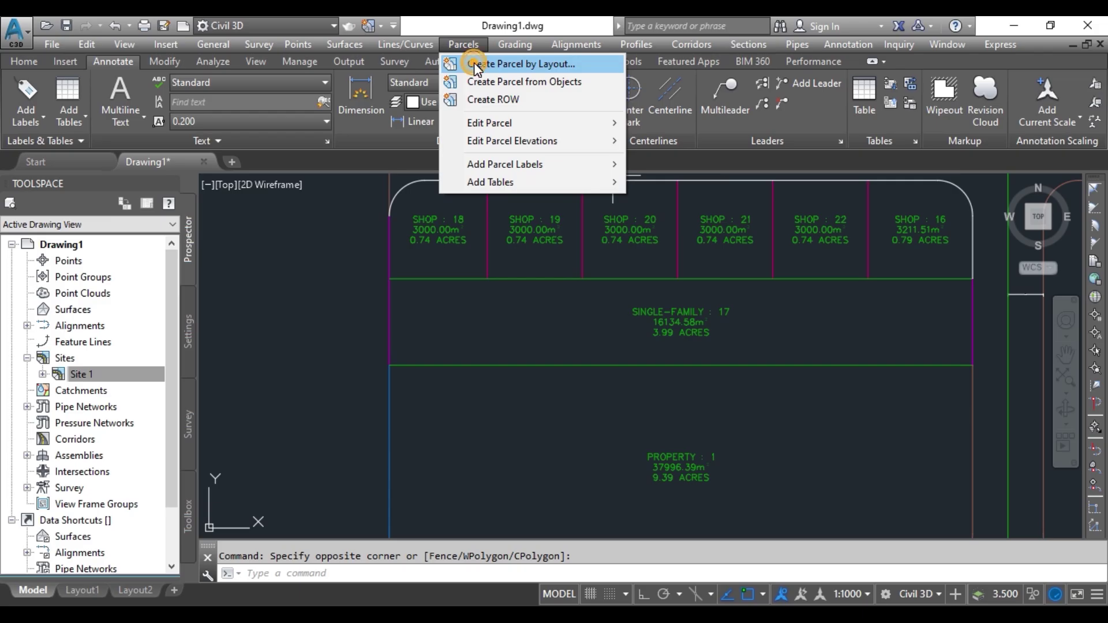
click(477, 65)
click(145, 53)
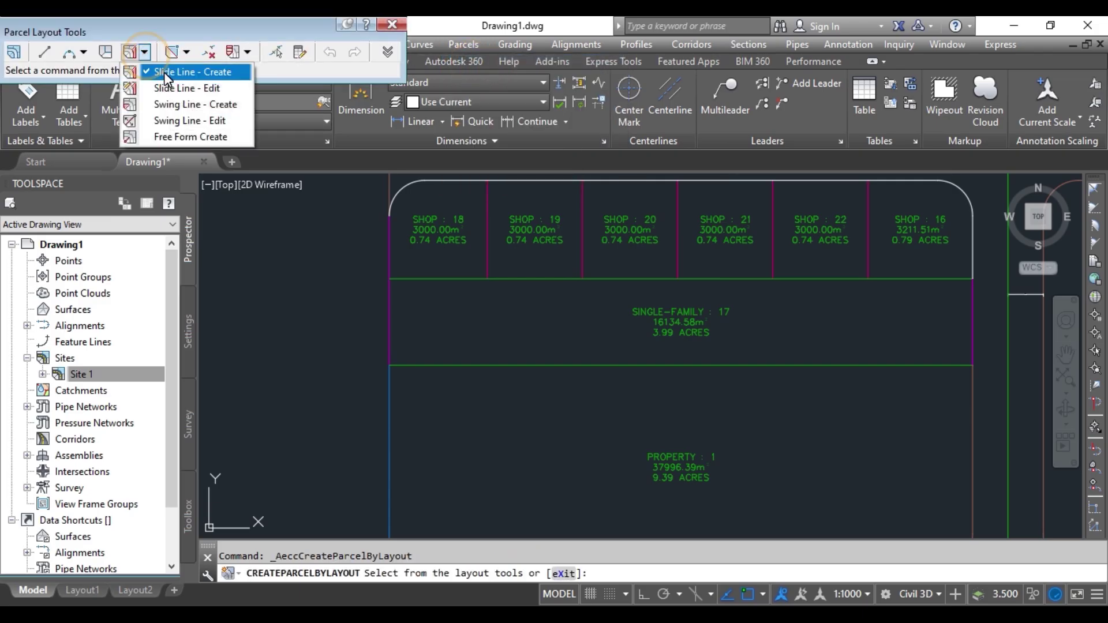
click(167, 70)
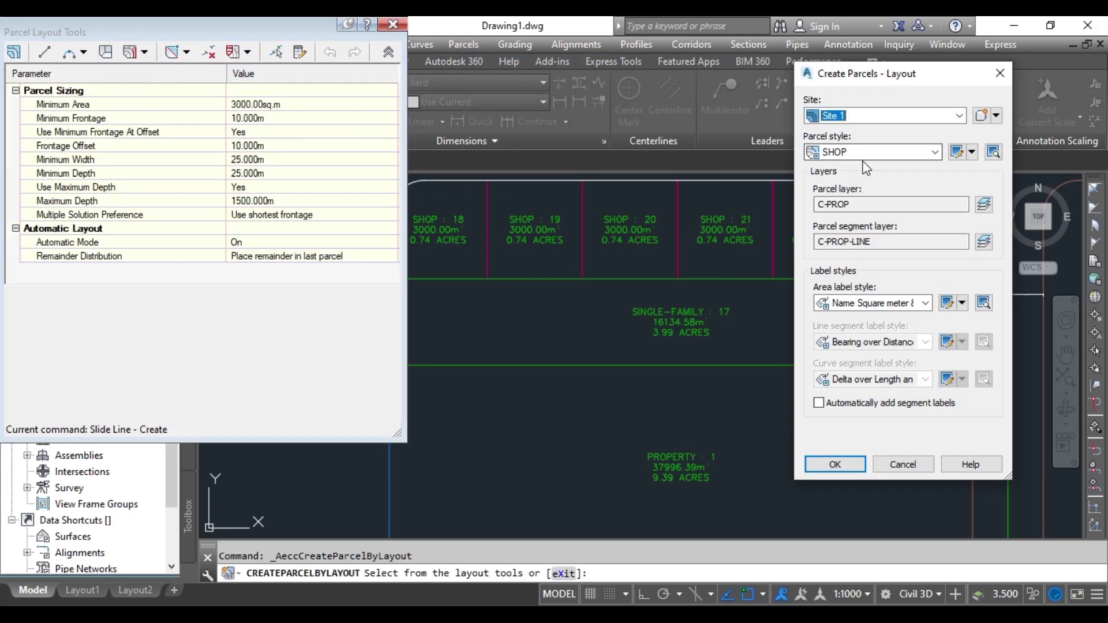
click(837, 470)
Set the parcel sizing to a minimum area of 2700 sq.m and a minimum frontage of 20 m.
click(309, 105)
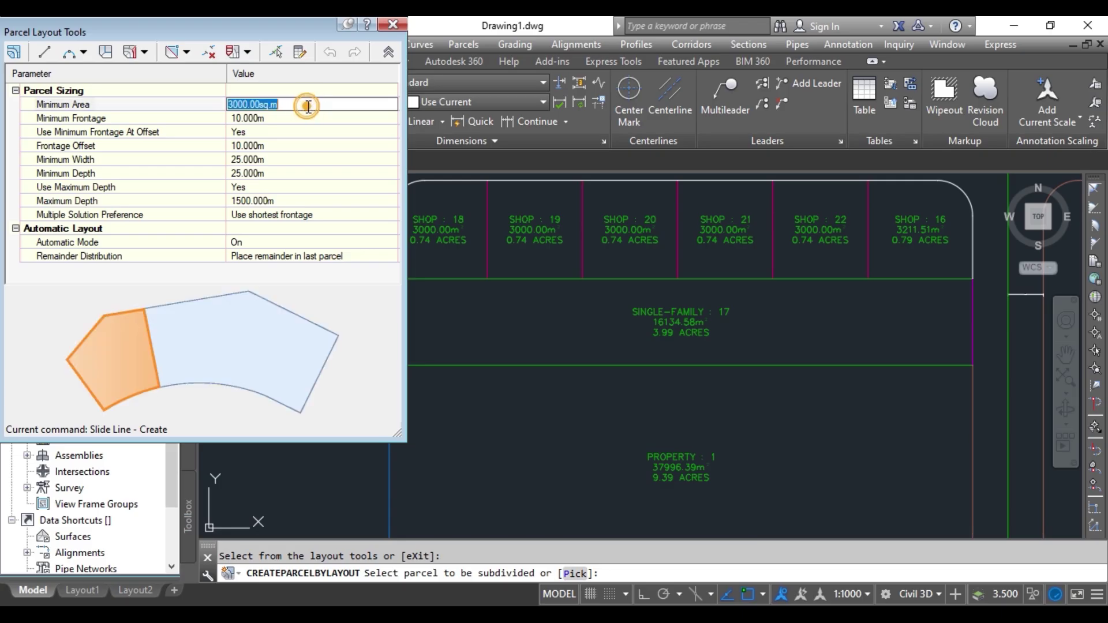
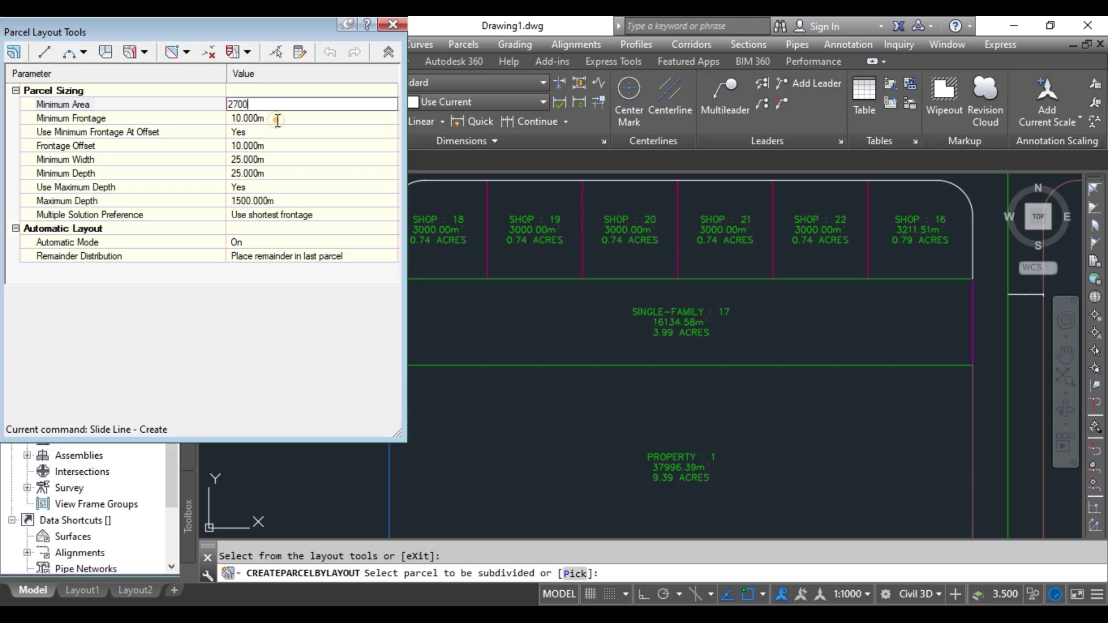
click(277, 118)
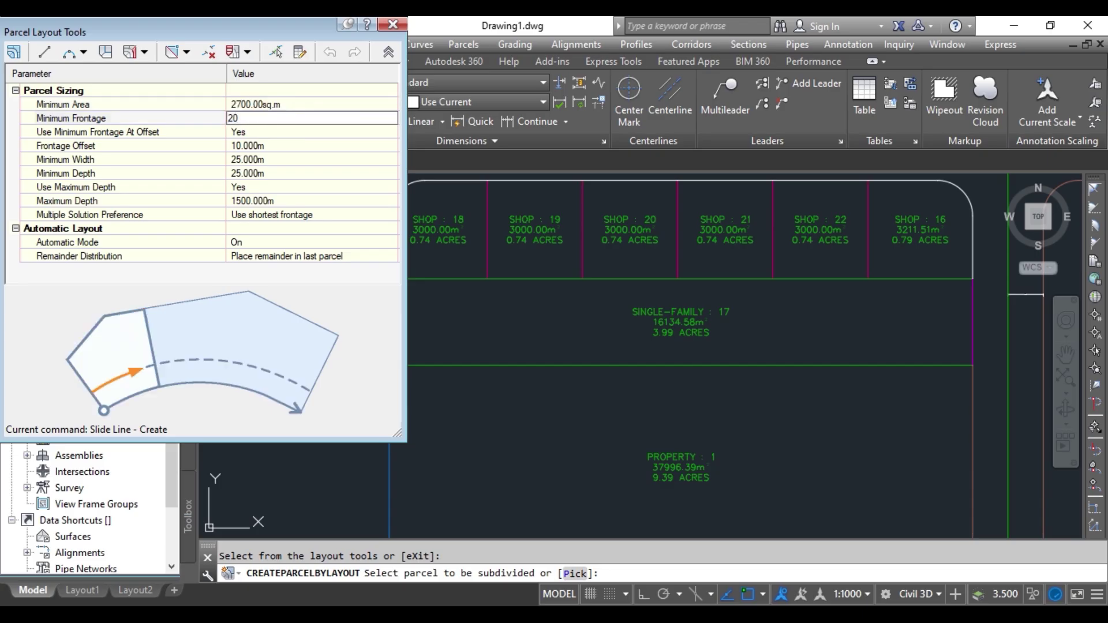
click(355, 315)
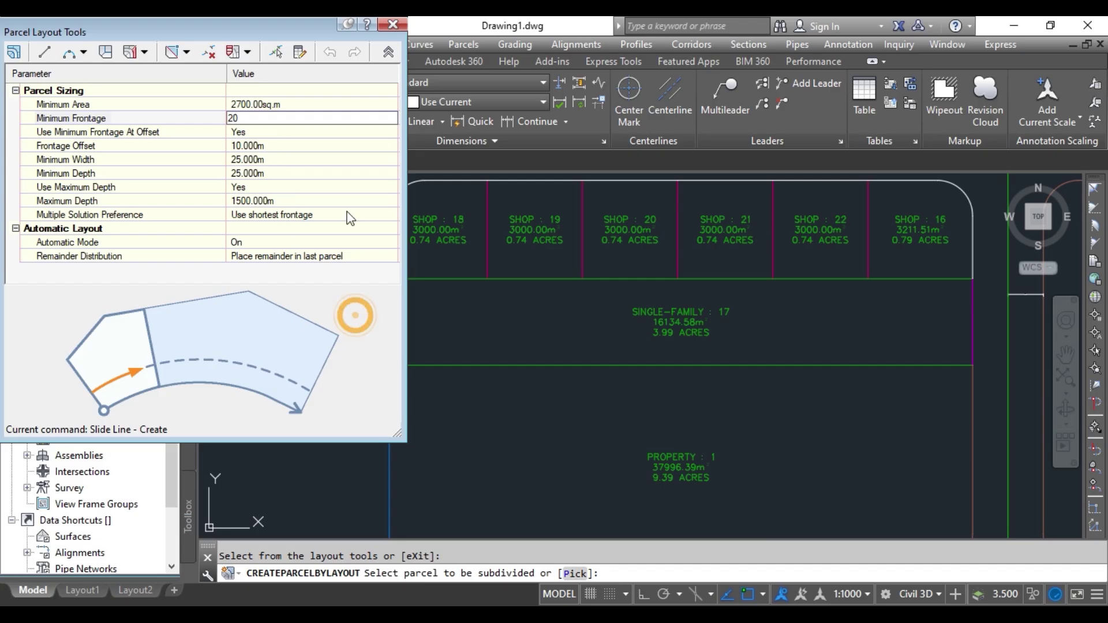
click(388, 53)
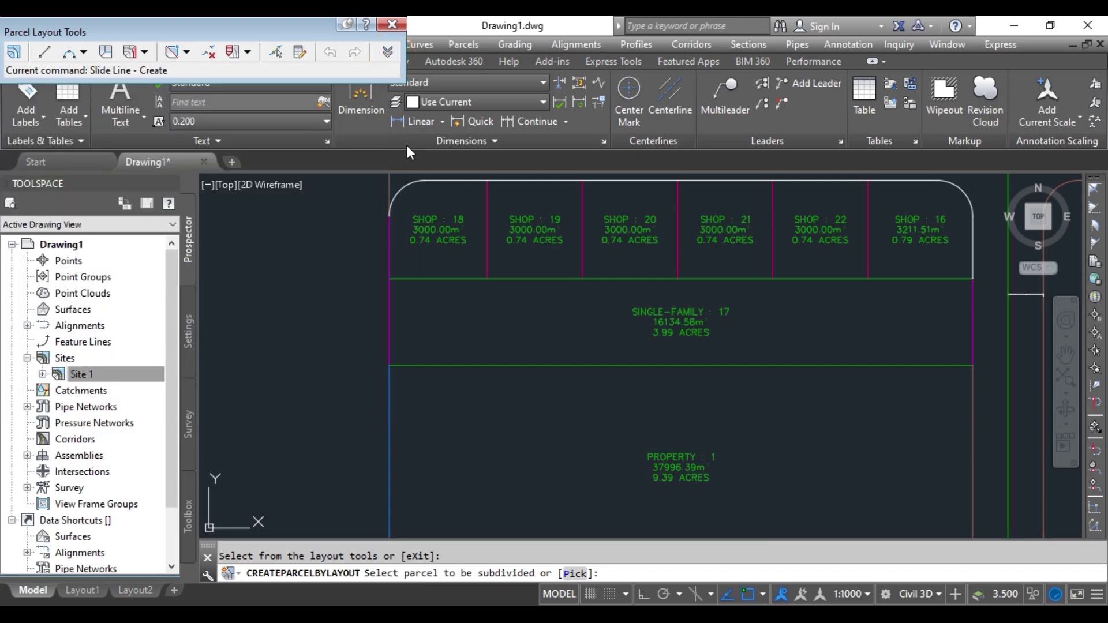
Subdivide parcel Single-Family : 17 with the frontage running from its northwest corner along the south edge to its northeast corner, and accept the layout.
click(698, 316)
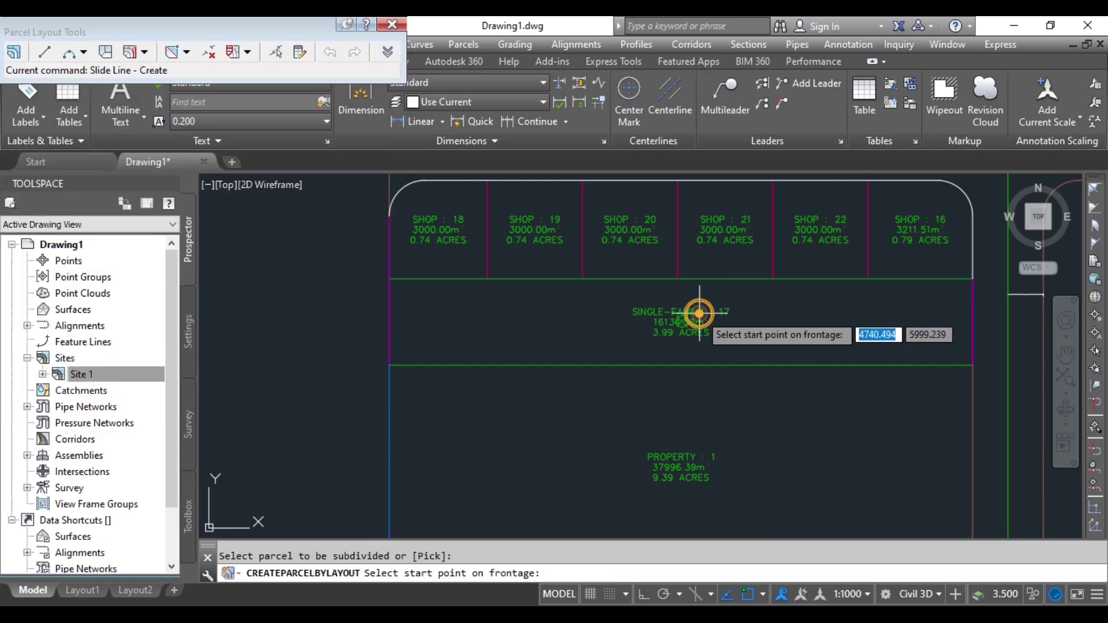
click(391, 281)
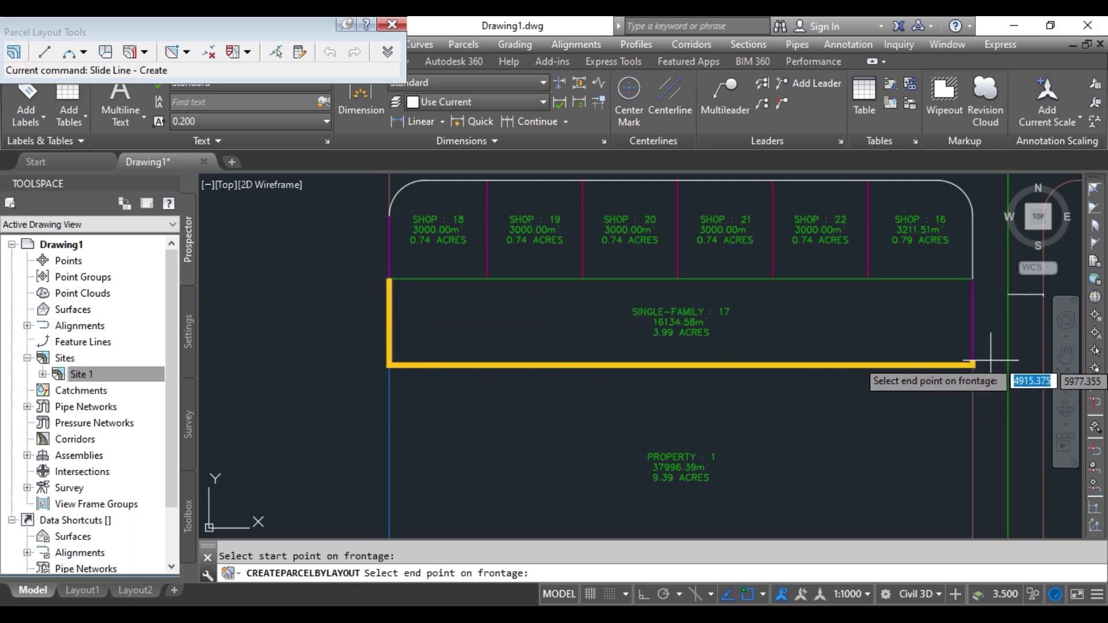
click(974, 280)
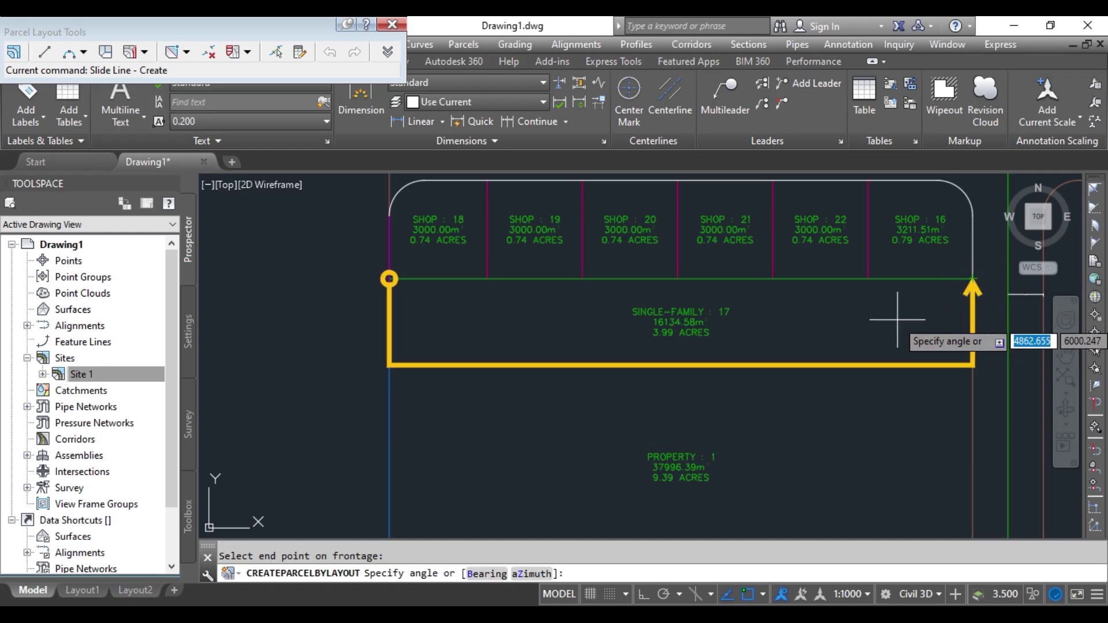
key(Return)
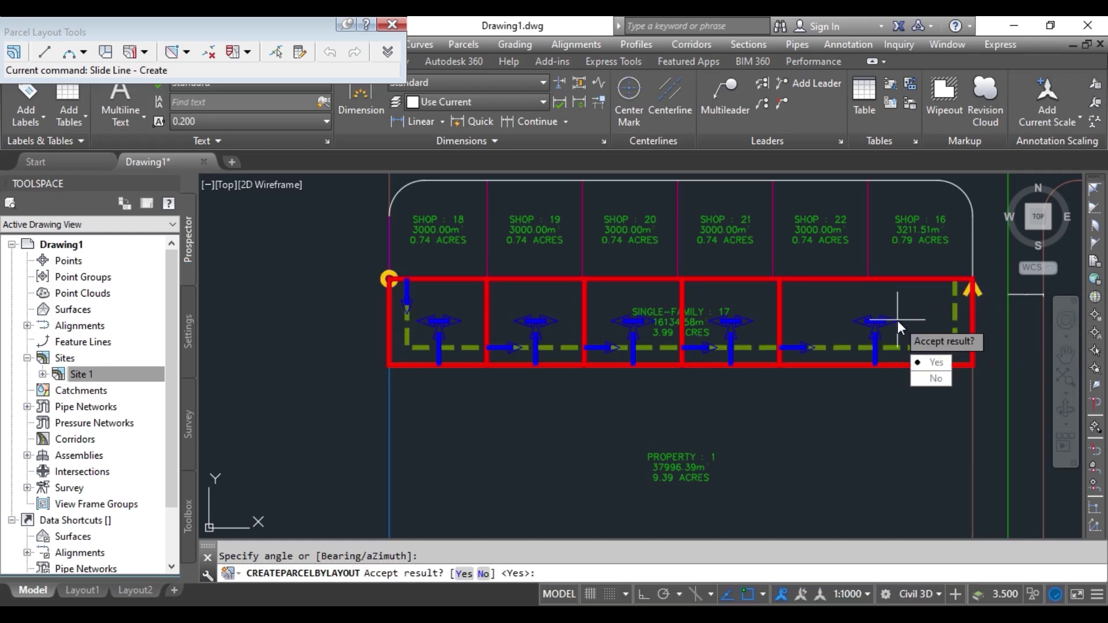
key(Return)
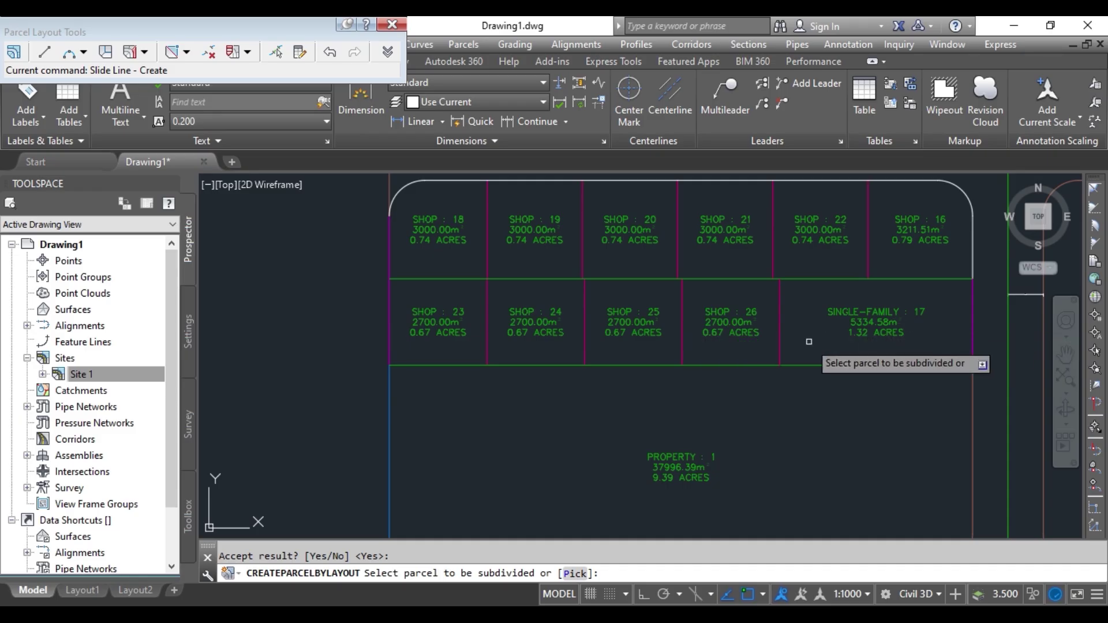
scroll(808, 341, up, 3)
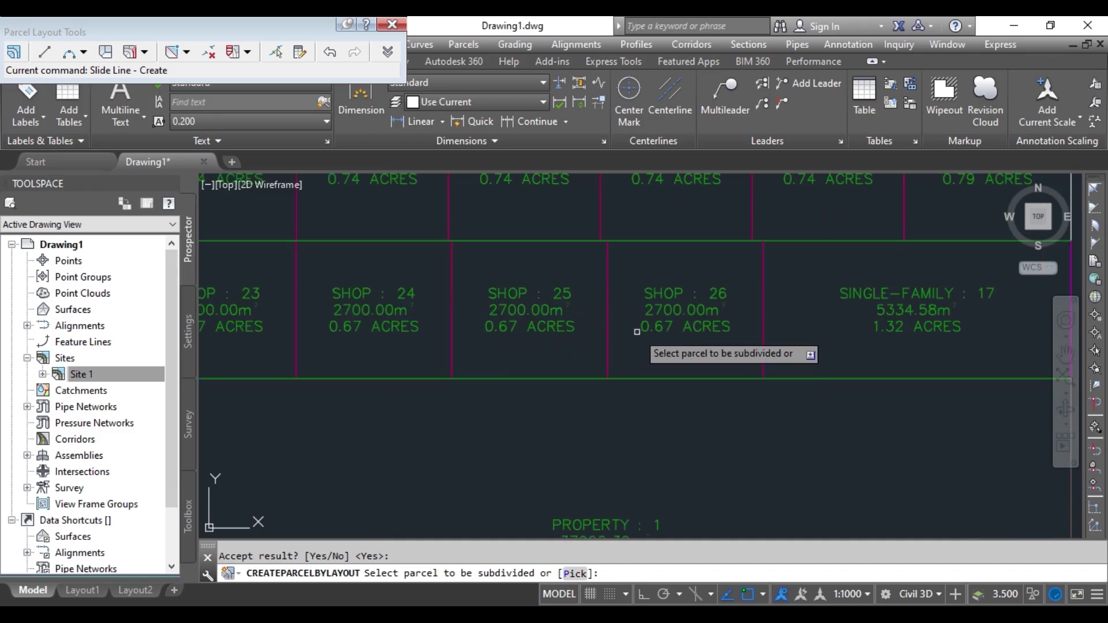
scroll(651, 333, down, 3)
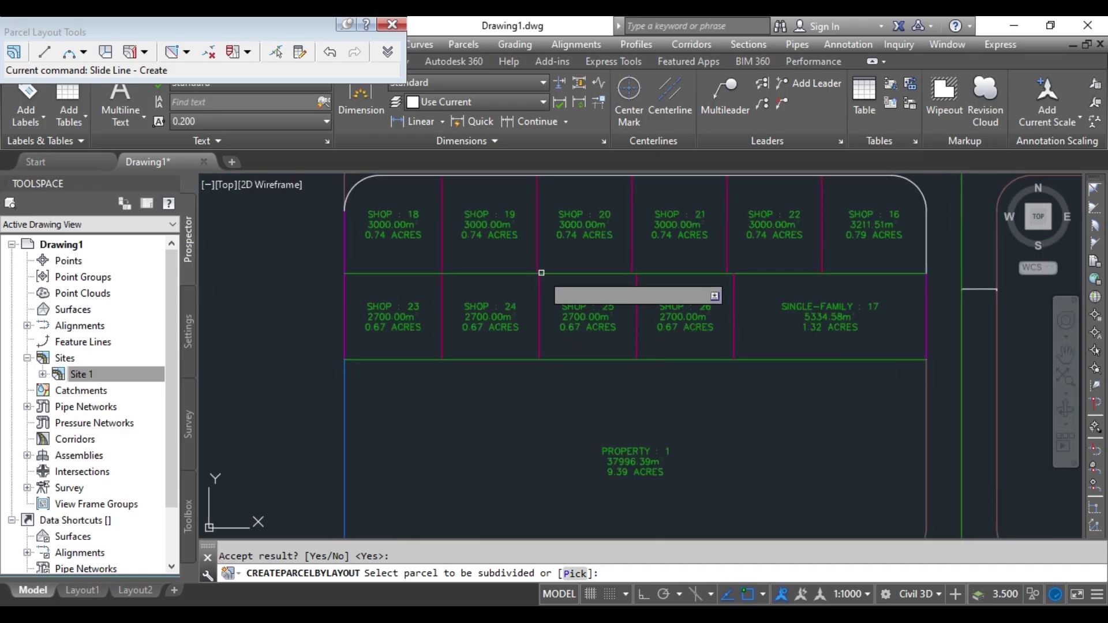
scroll(411, 290, up, 4)
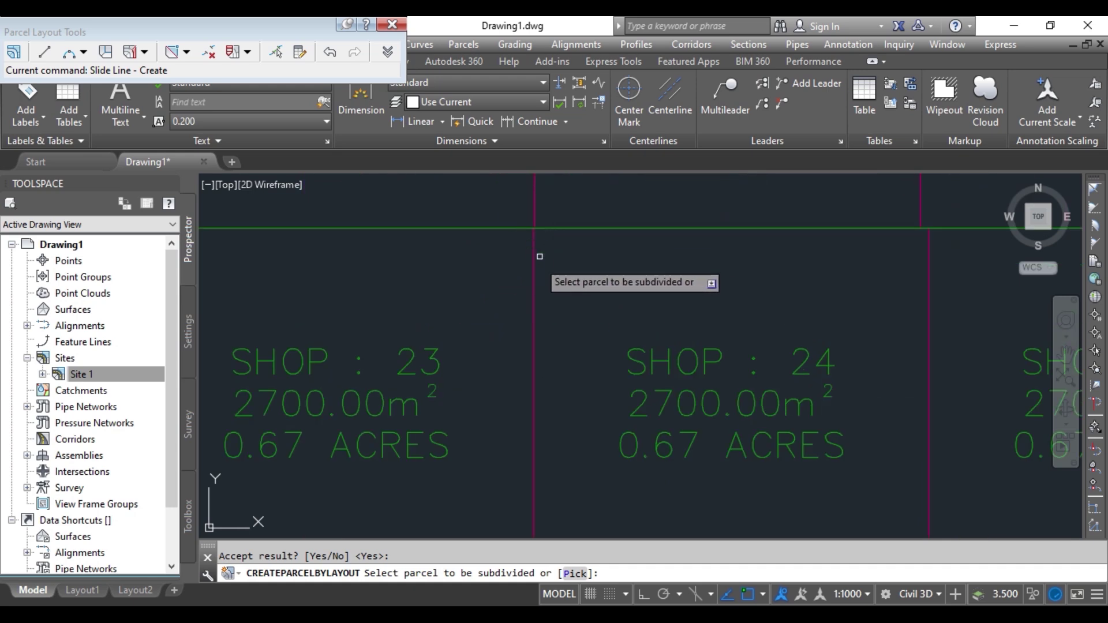
scroll(537, 263, down, 4)
key(Escape)
key(Escape)
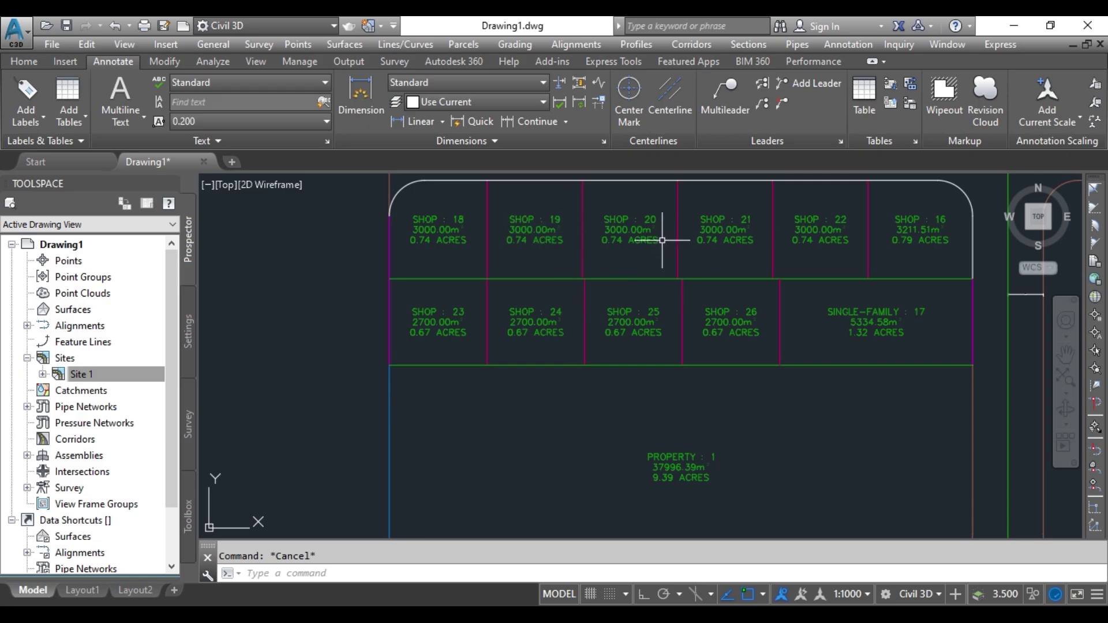
Move the lot line between SHOP : 23 and SHOP : 24 to align with the SHOP : 18/19 boundary above.
scroll(662, 240, up, 3)
scroll(737, 409, down, 4)
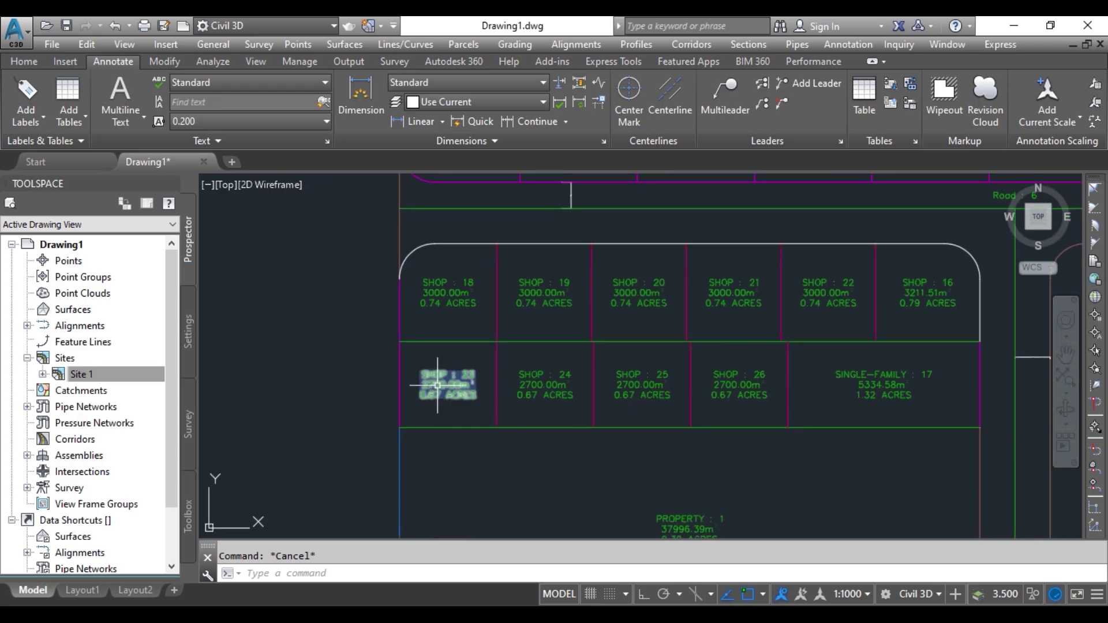
scroll(437, 385, up, 3)
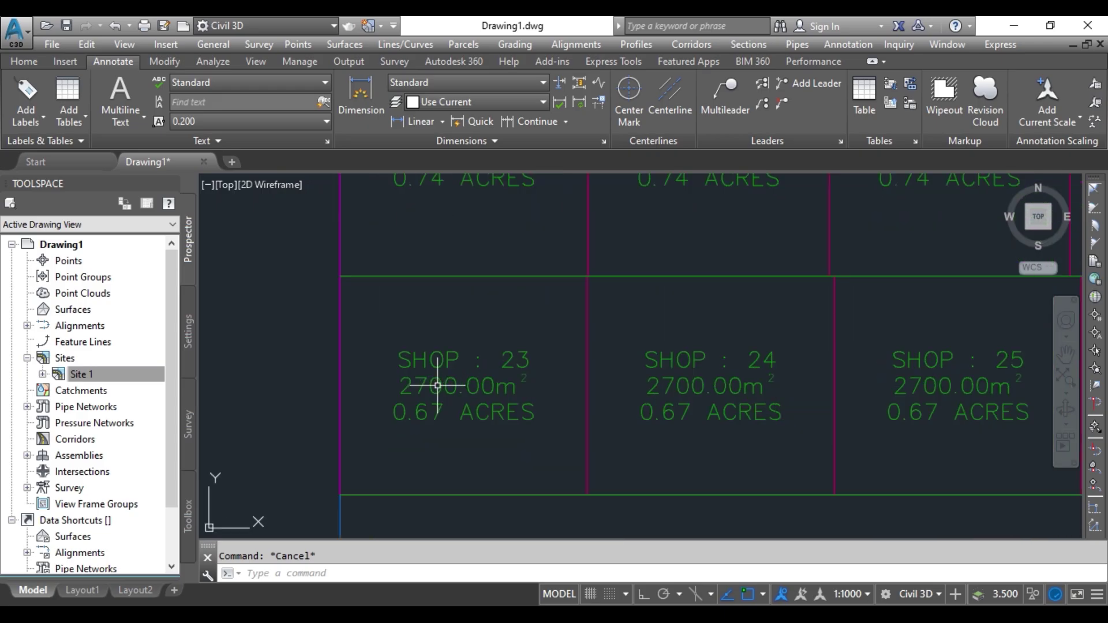
double_click(587, 306)
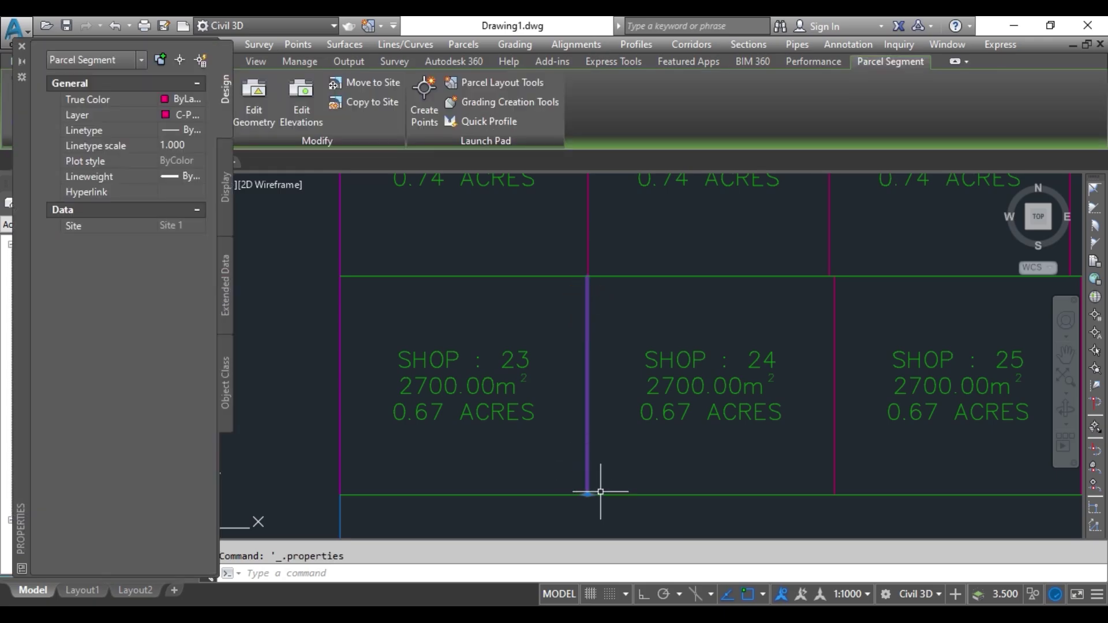
click(588, 495)
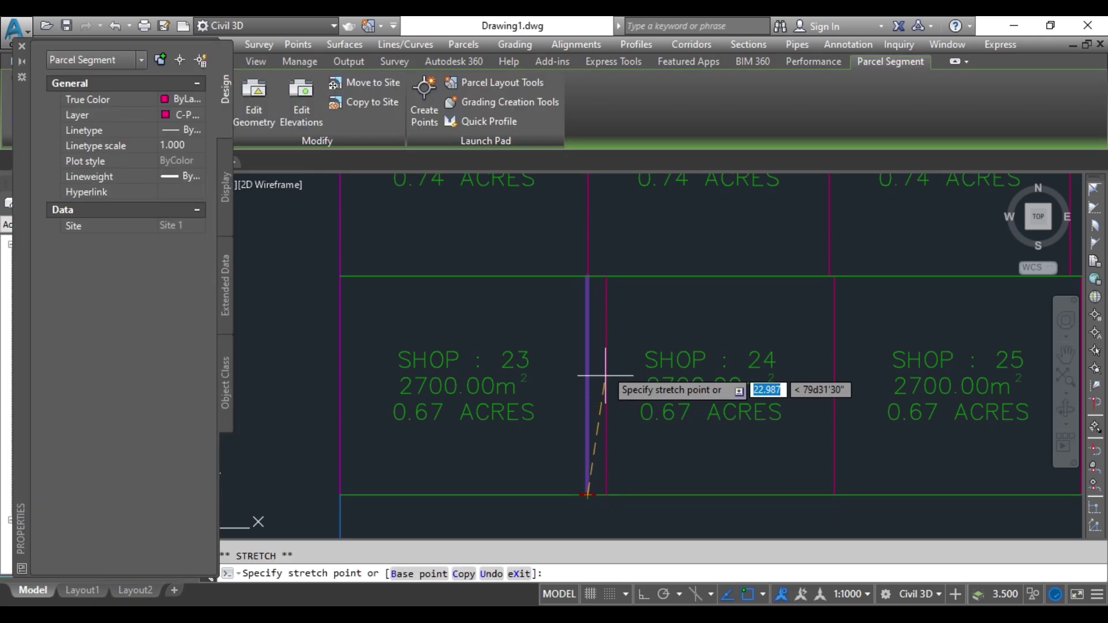
click(587, 277)
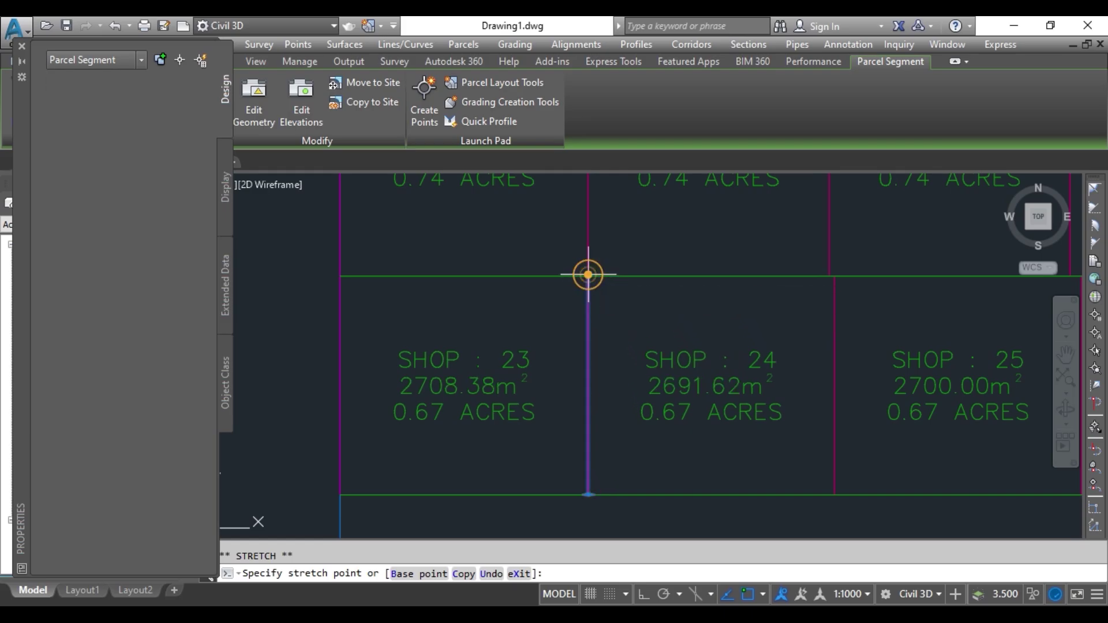
Move the lot line between SHOP : 24 and SHOP : 25 to align with the SHOP : 19/20 boundary above.
mouse_move(660, 309)
middle_down()
mouse_move(636, 315)
mouse_move(563, 283)
middle_up()
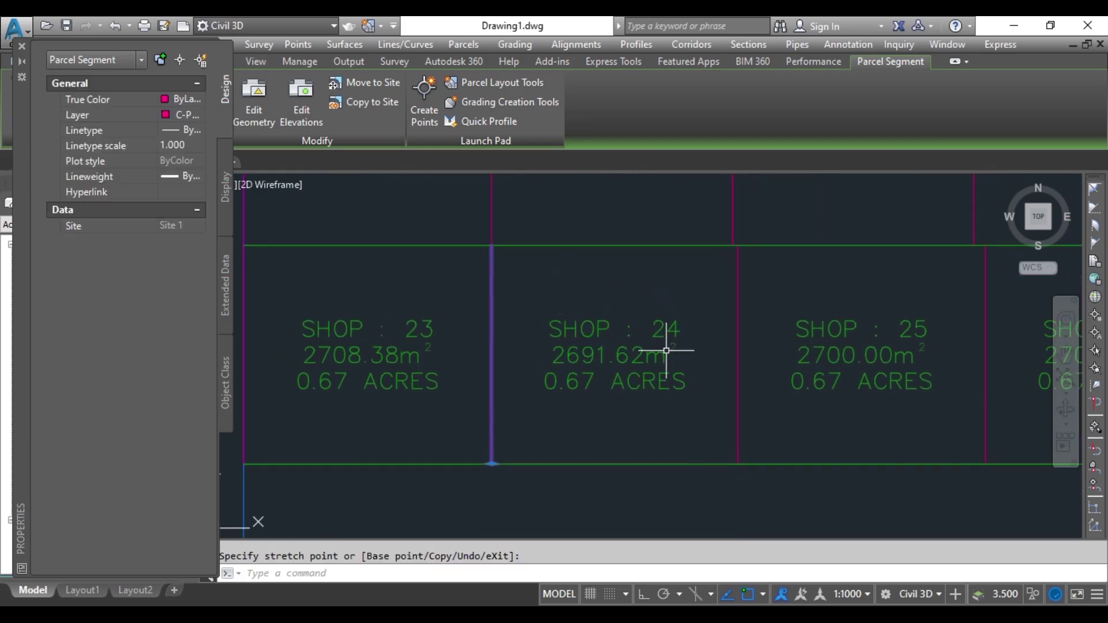
click(738, 335)
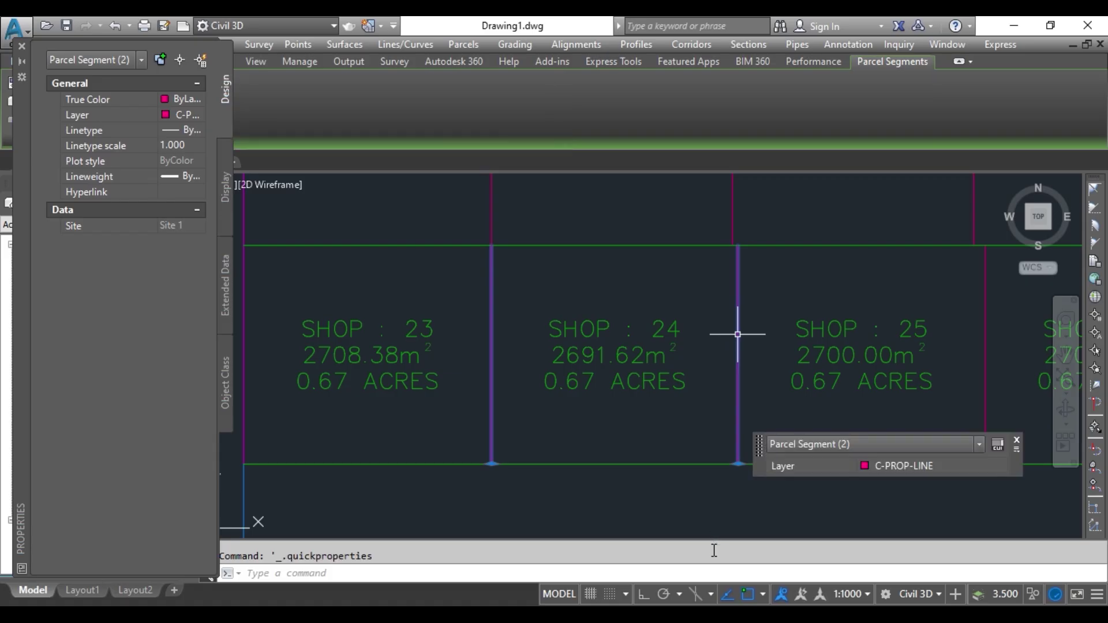
click(738, 463)
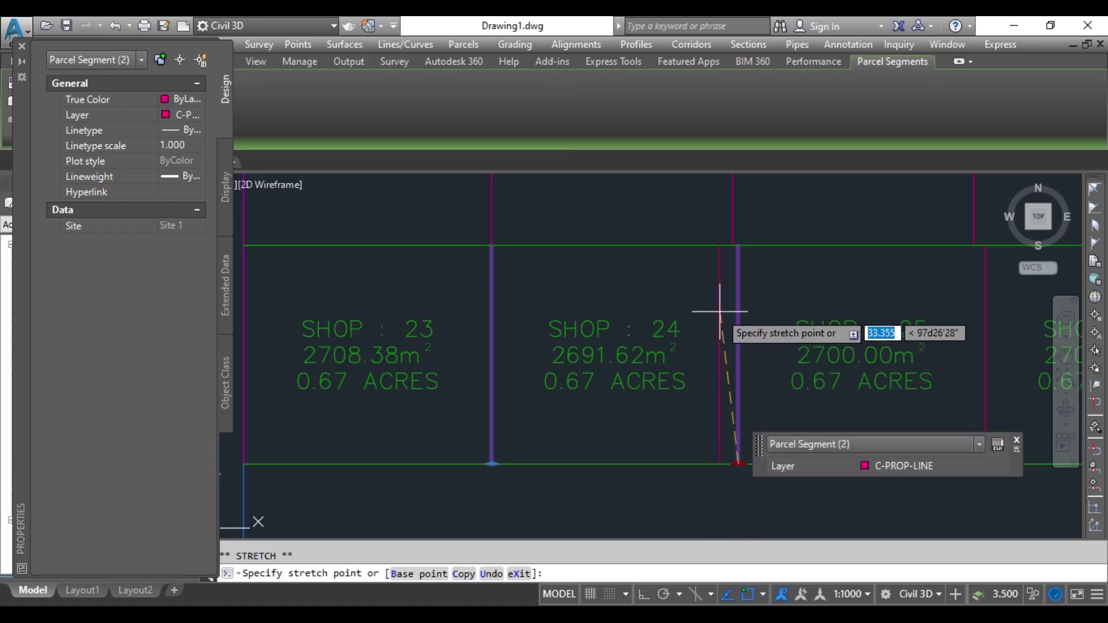
click(732, 245)
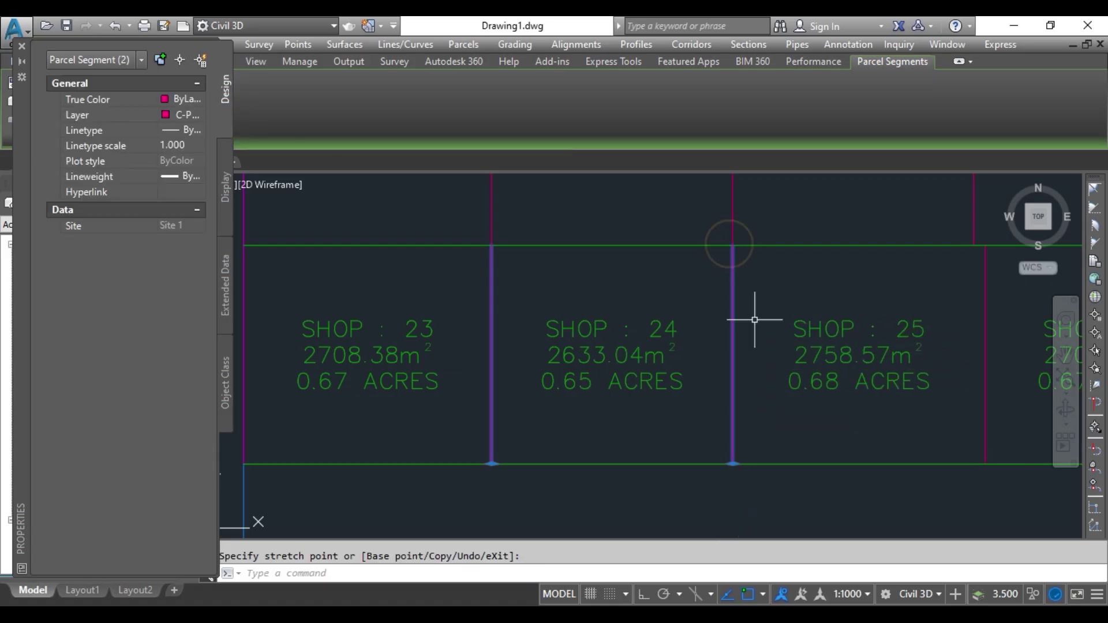
Move the lot line between SHOP : 25 and SHOP : 26 to align with the SHOP : 20/21 boundary above.
middle_drag(754, 319, 567, 313)
scroll(531, 346, down, 4)
middle_drag(531, 346, 569, 353)
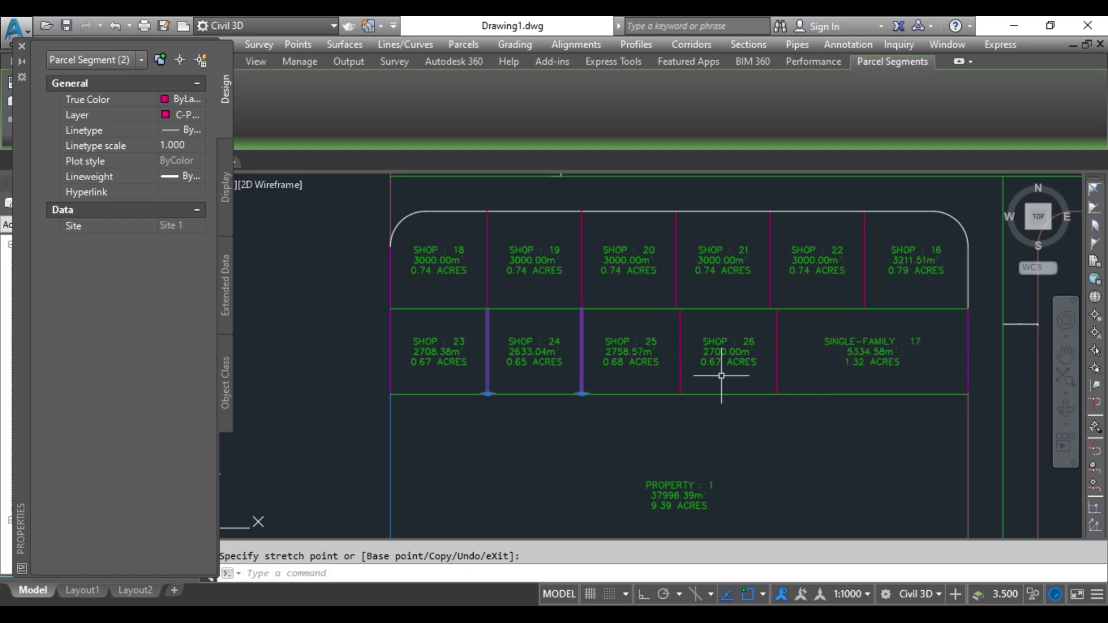
click(682, 341)
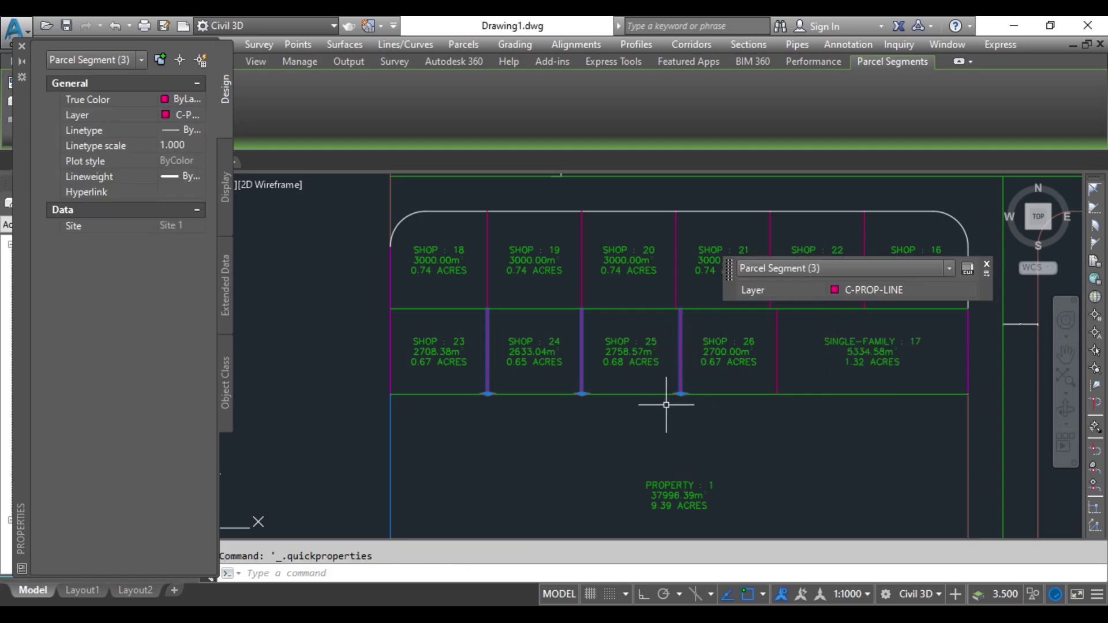
click(680, 394)
scroll(661, 317, up, 4)
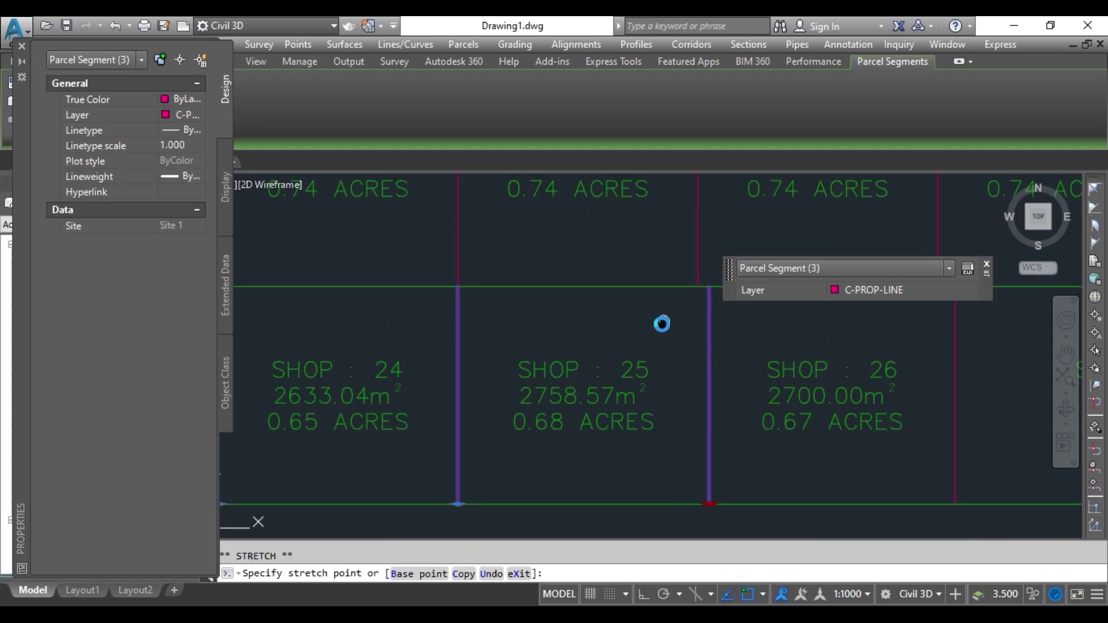
middle_drag(660, 321, 633, 366)
click(632, 352)
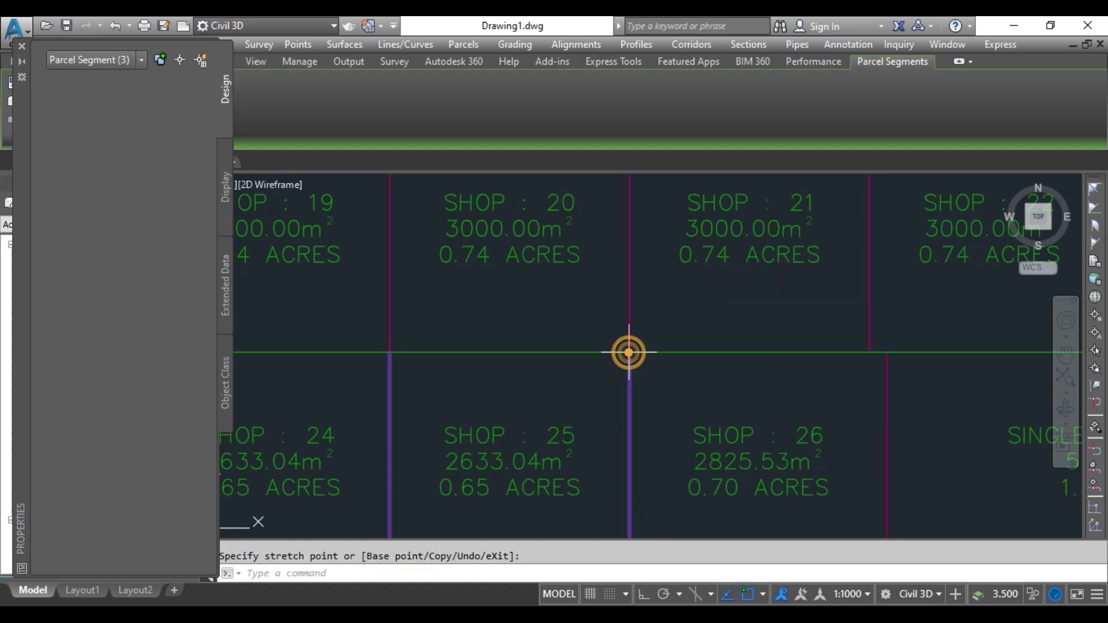
Align the lot line between SHOP : 26 and Single-Family : 17 with the SHOP : 21/22 boundary, and close the object properties.
middle_drag(690, 395, 587, 281)
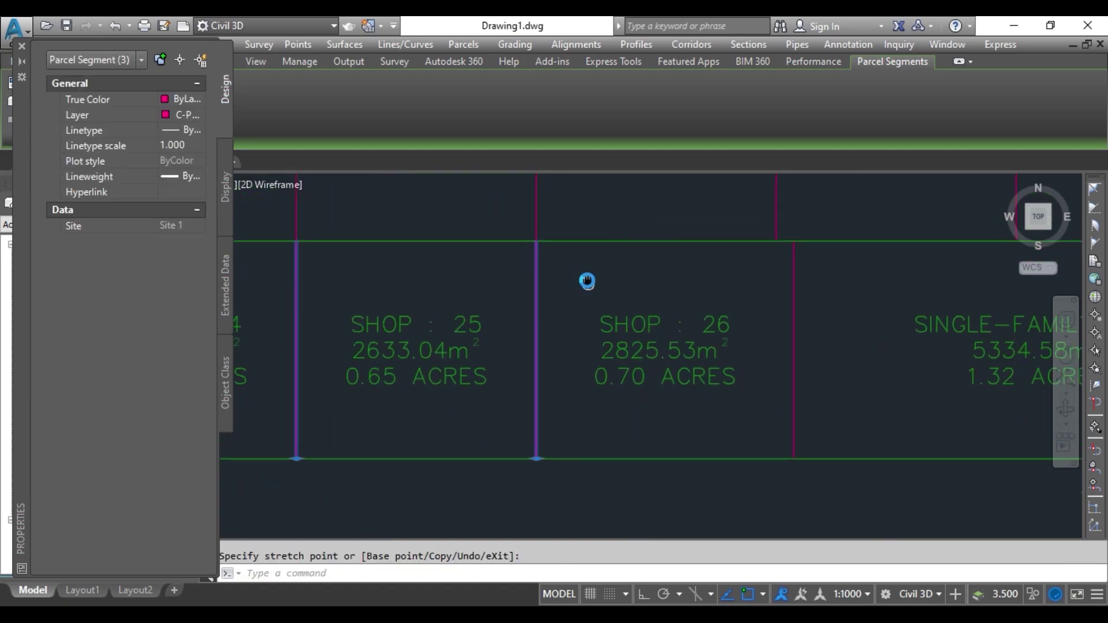
click(793, 324)
click(793, 456)
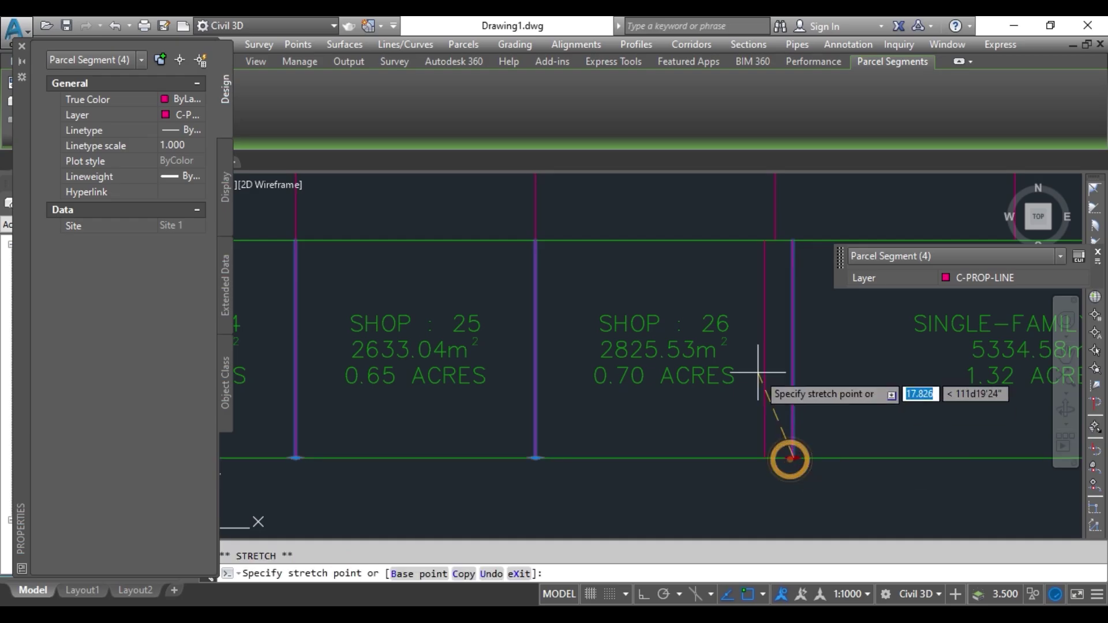
click(776, 240)
mouse_move(750, 346)
middle_down()
mouse_move(600, 373)
mouse_move(648, 366)
middle_up()
scroll(628, 362, down, 3)
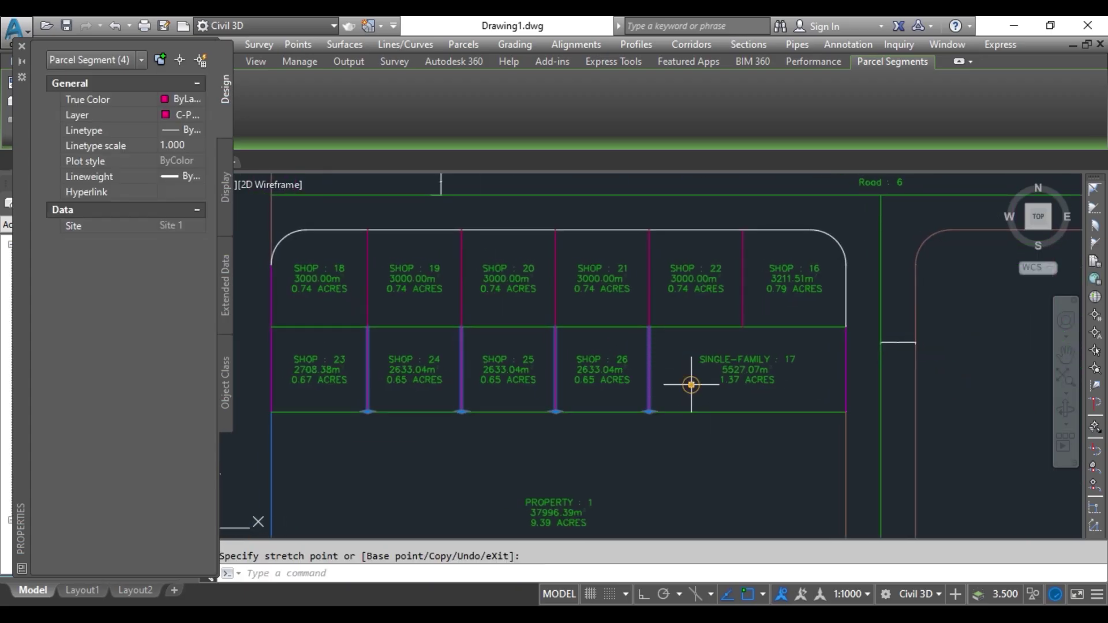
click(676, 364)
key(Escape)
key(Escape)
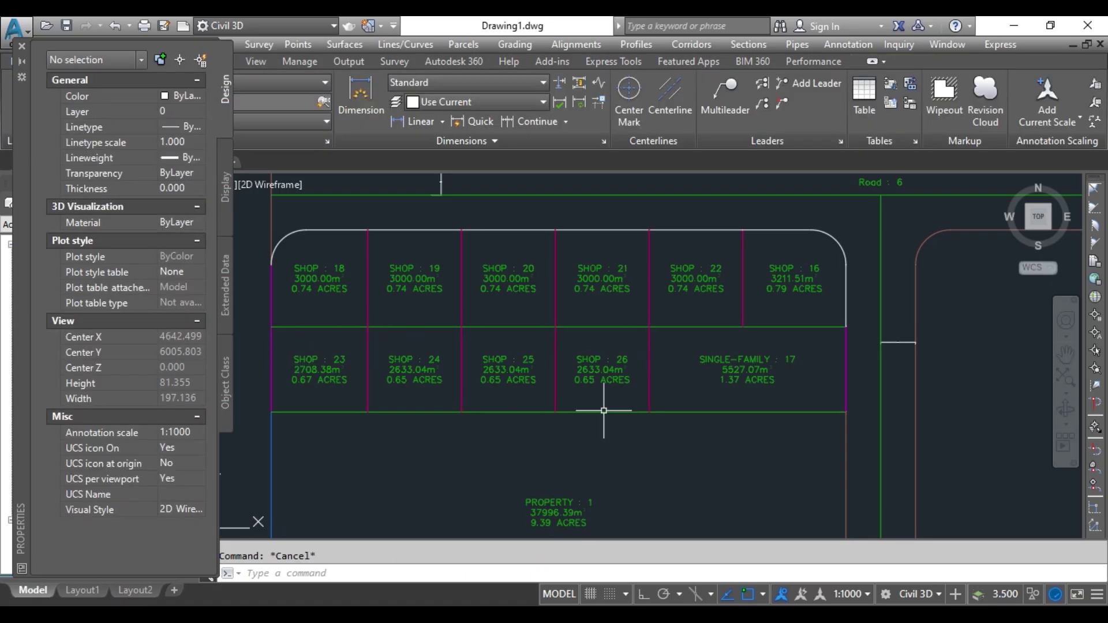
click(22, 47)
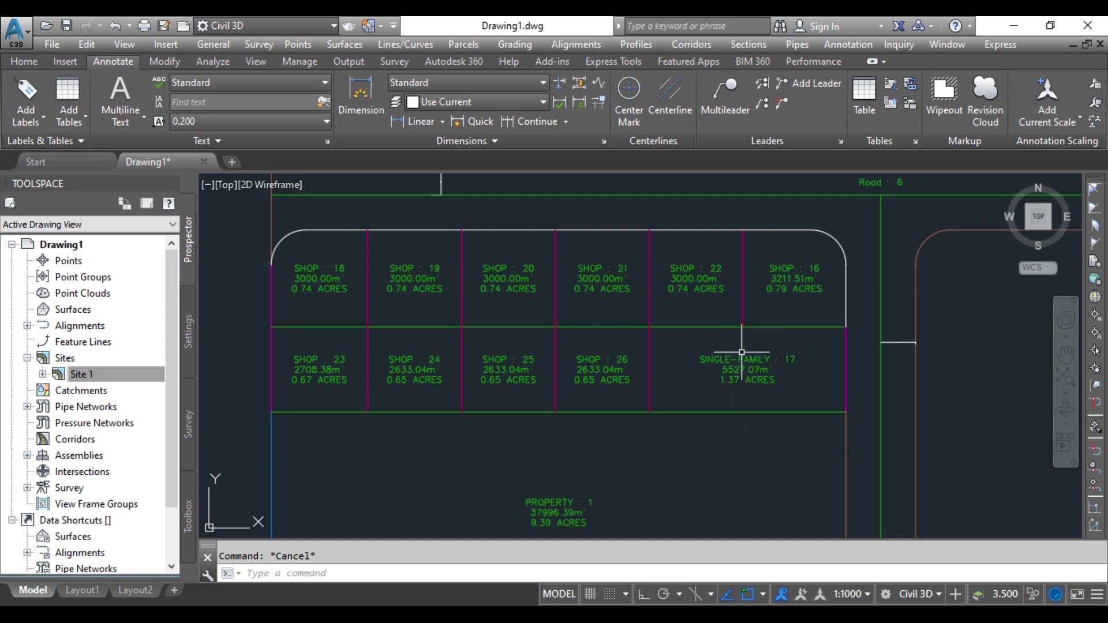
Split Single-Family : 17 using Free Form Create in Site 1 with the SHOP style, extending the SHOP : 22/16 boundary straight to the south edge.
scroll(742, 352, up, 2)
mouse_move(758, 333)
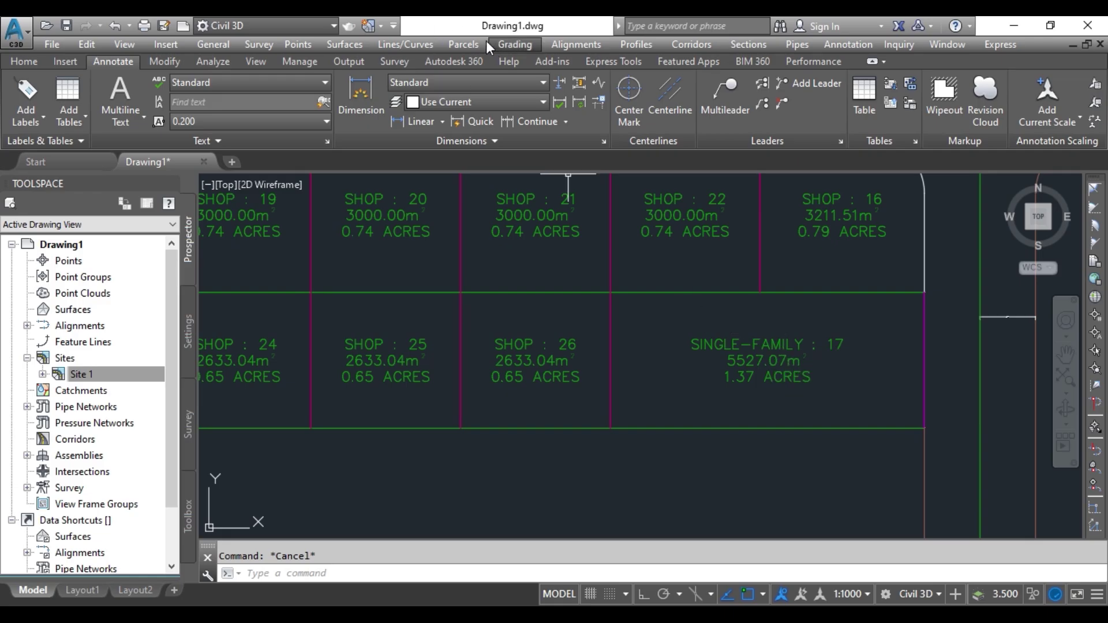
click(465, 44)
click(481, 61)
click(143, 52)
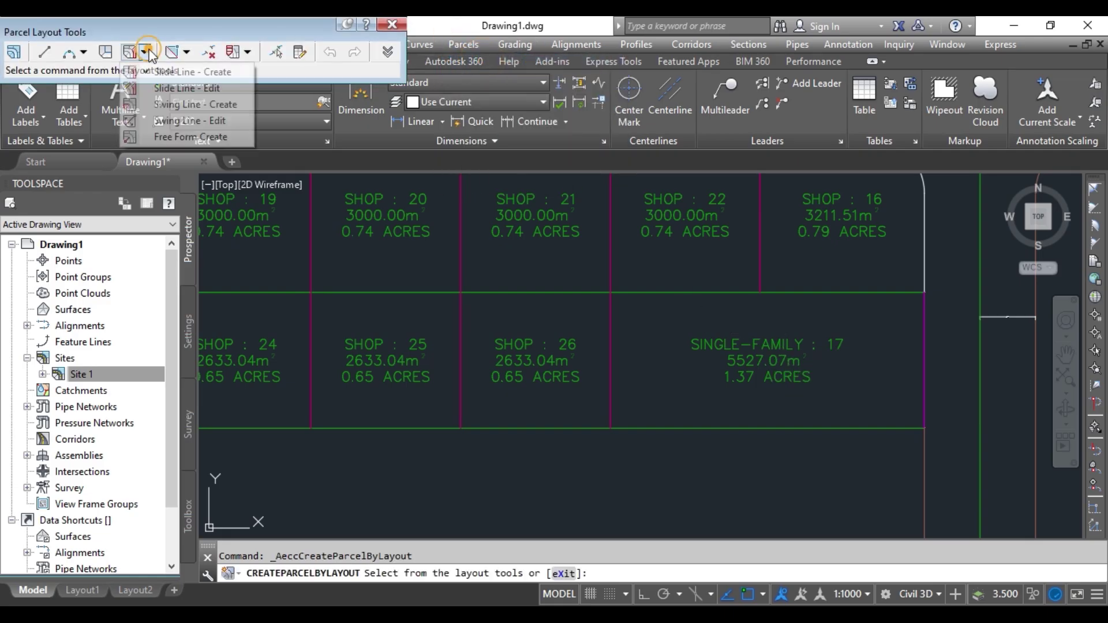
click(174, 137)
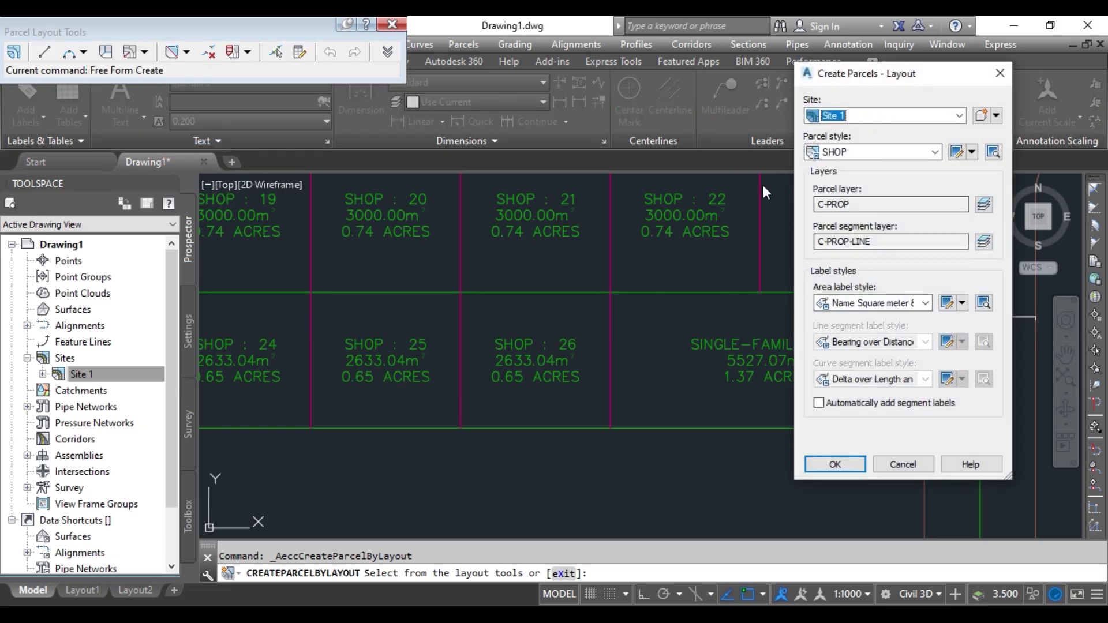
click(834, 464)
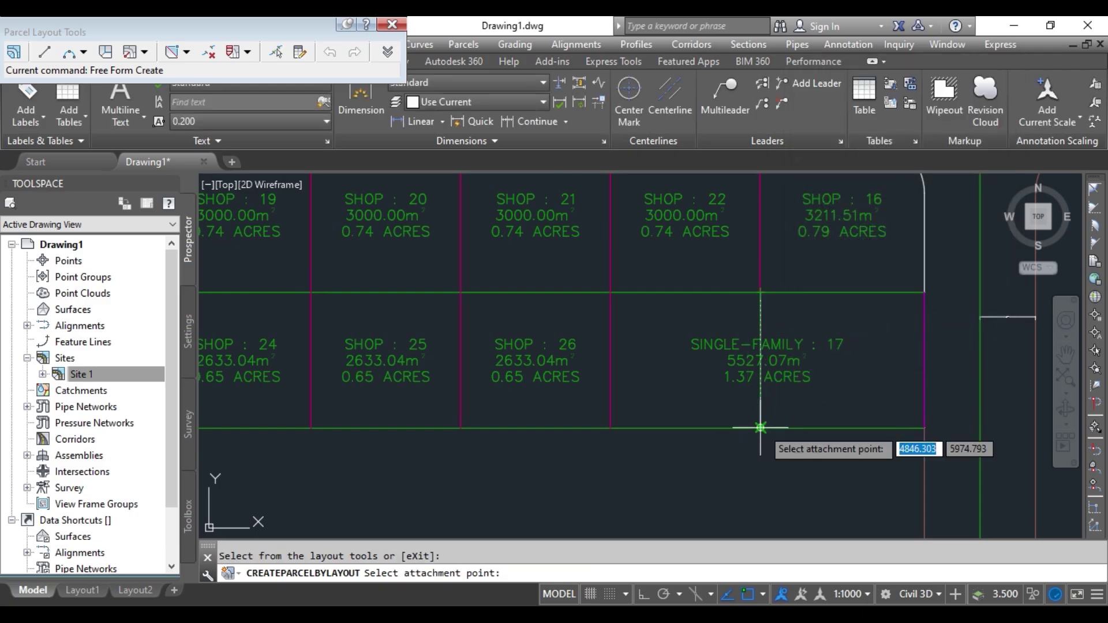
click(761, 292)
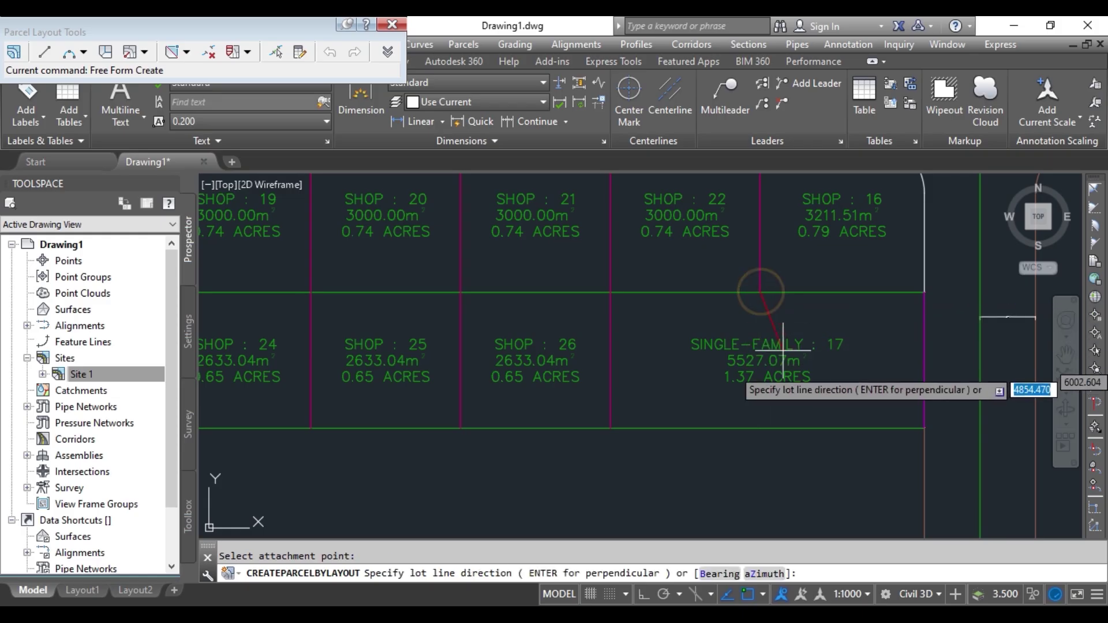
click(760, 428)
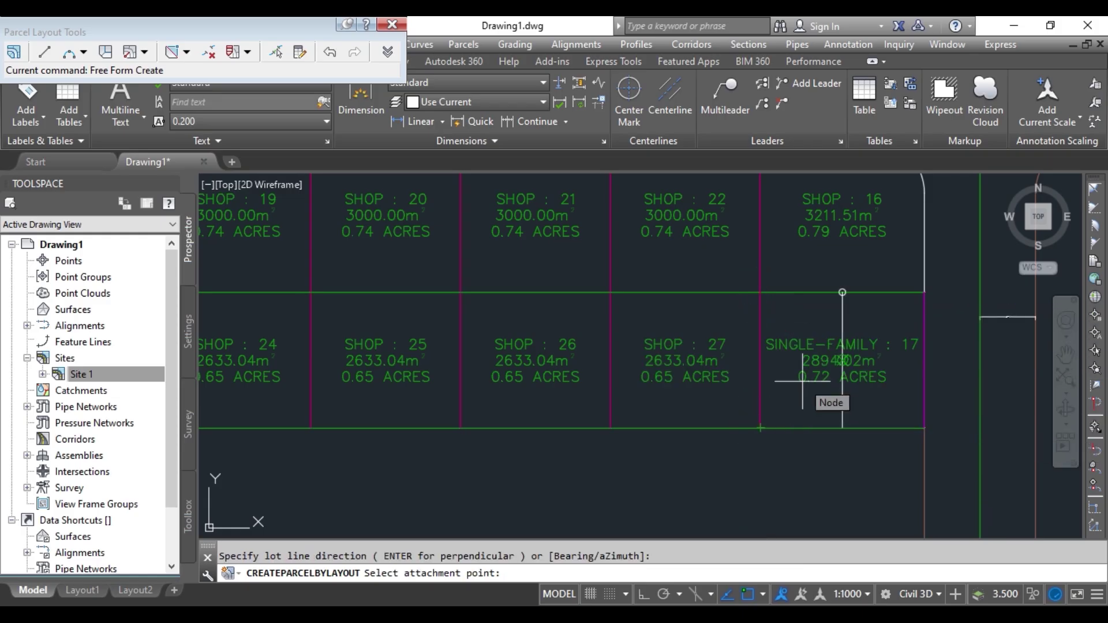
key(Escape)
key(Escape)
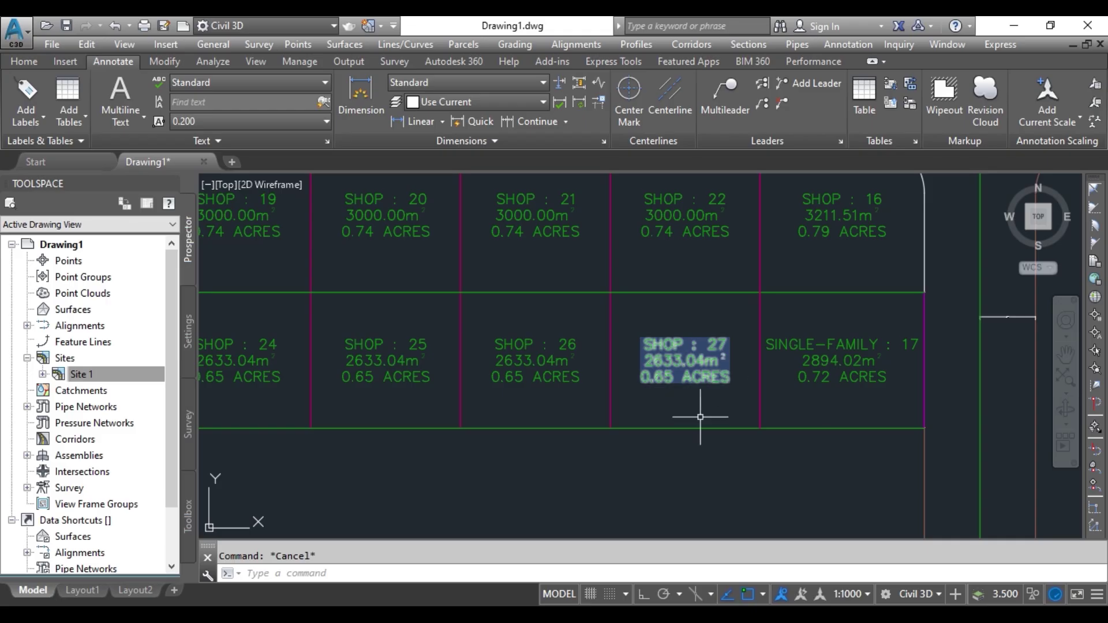
Examine the two rows of SHOP lots, their boundaries and the neighbouring road and property parcels.
scroll(666, 478, down, 3)
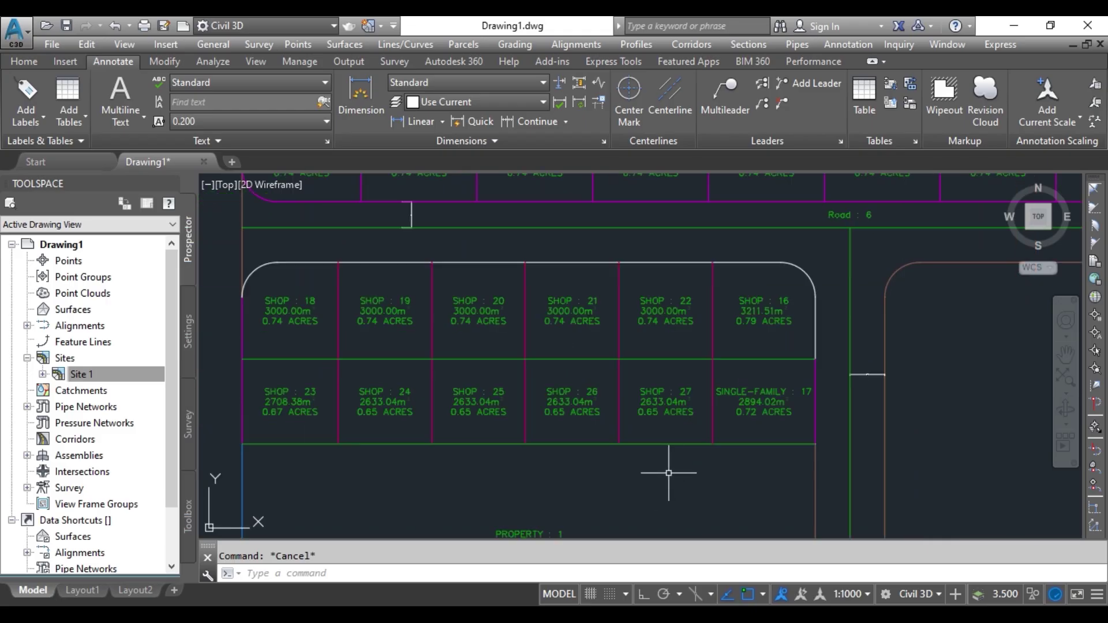
middle_drag(675, 471, 681, 455)
mouse_move(682, 455)
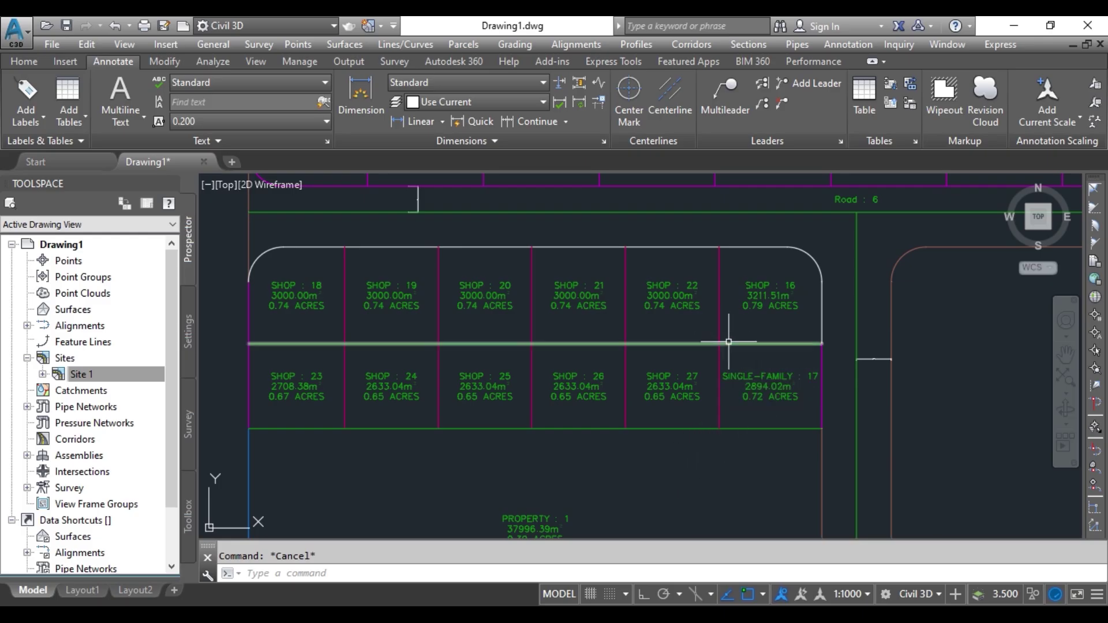
mouse_move(731, 342)
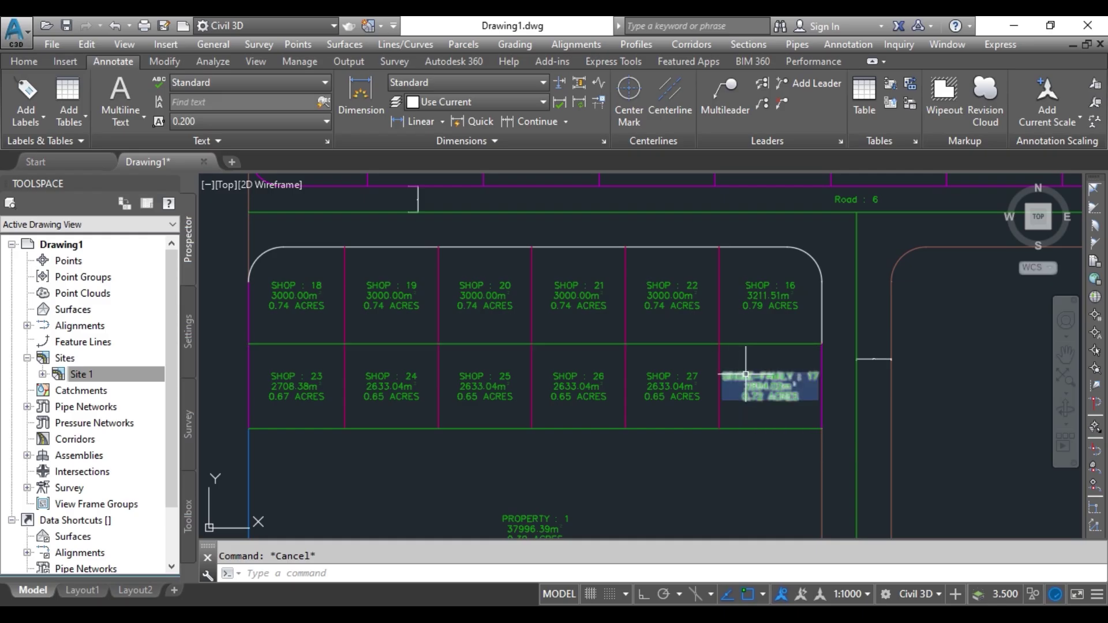
mouse_move(745, 374)
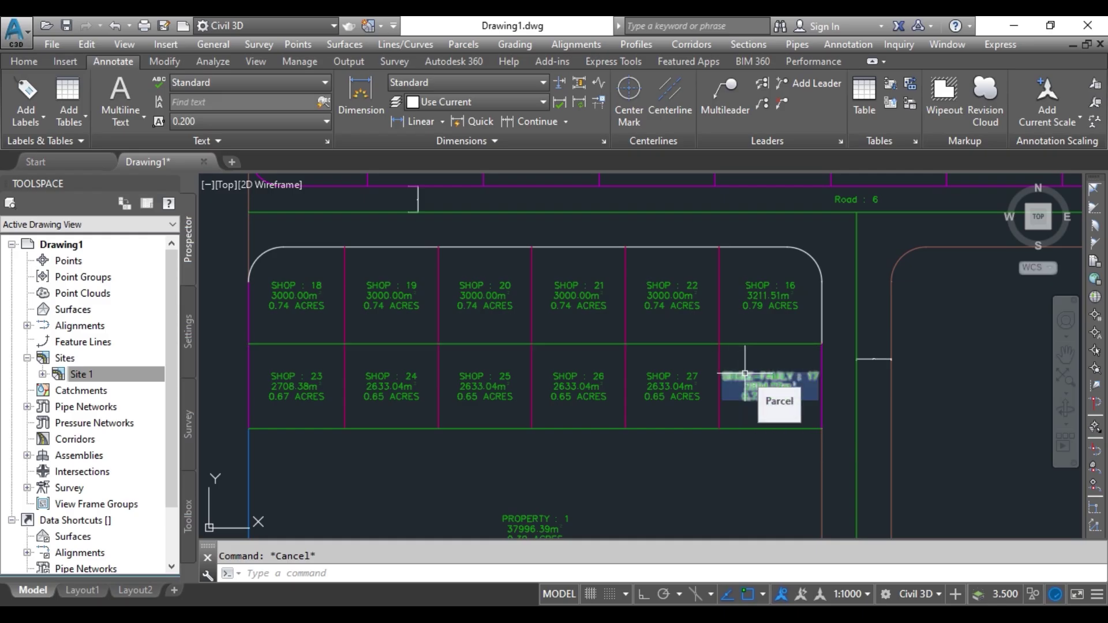
mouse_move(719, 409)
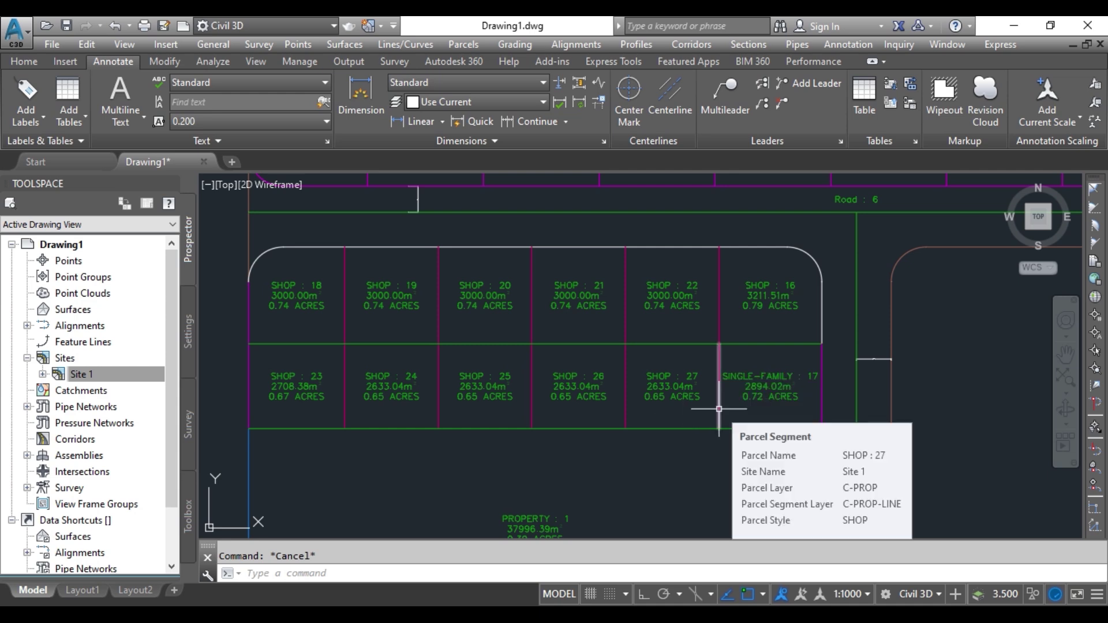
mouse_move(845, 371)
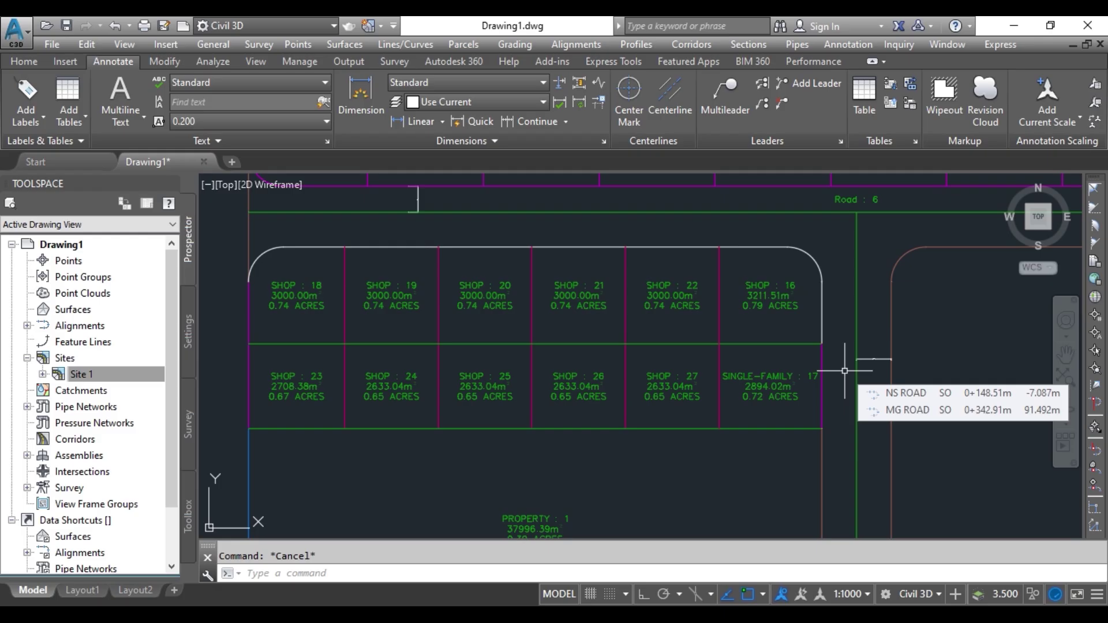
scroll(844, 371, down, 8)
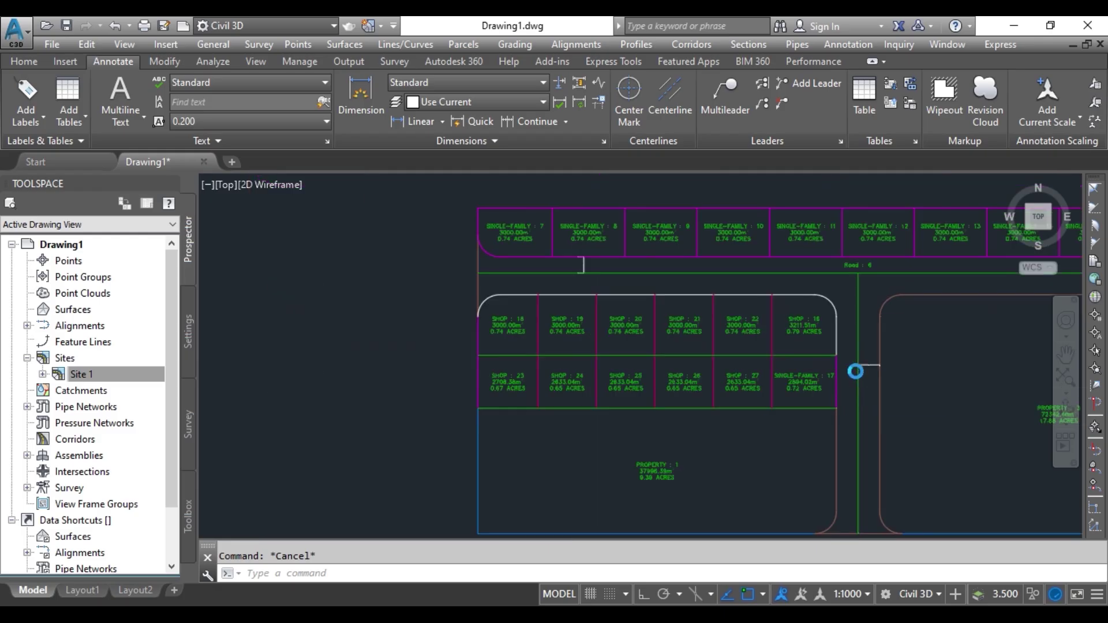
scroll(832, 375, up, 3)
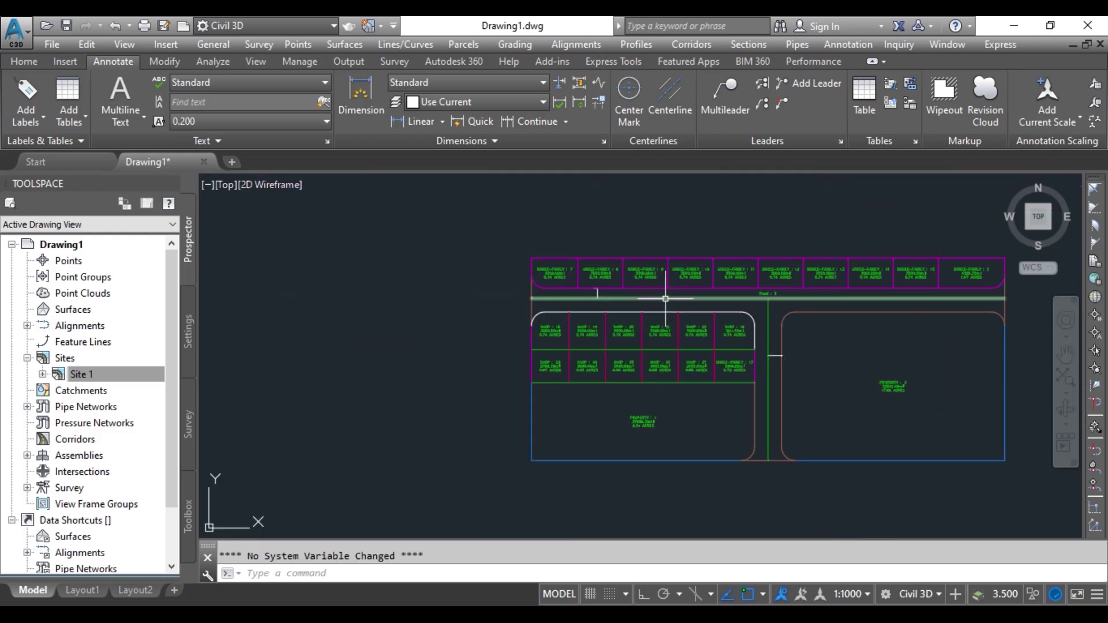
scroll(845, 265, up, 4)
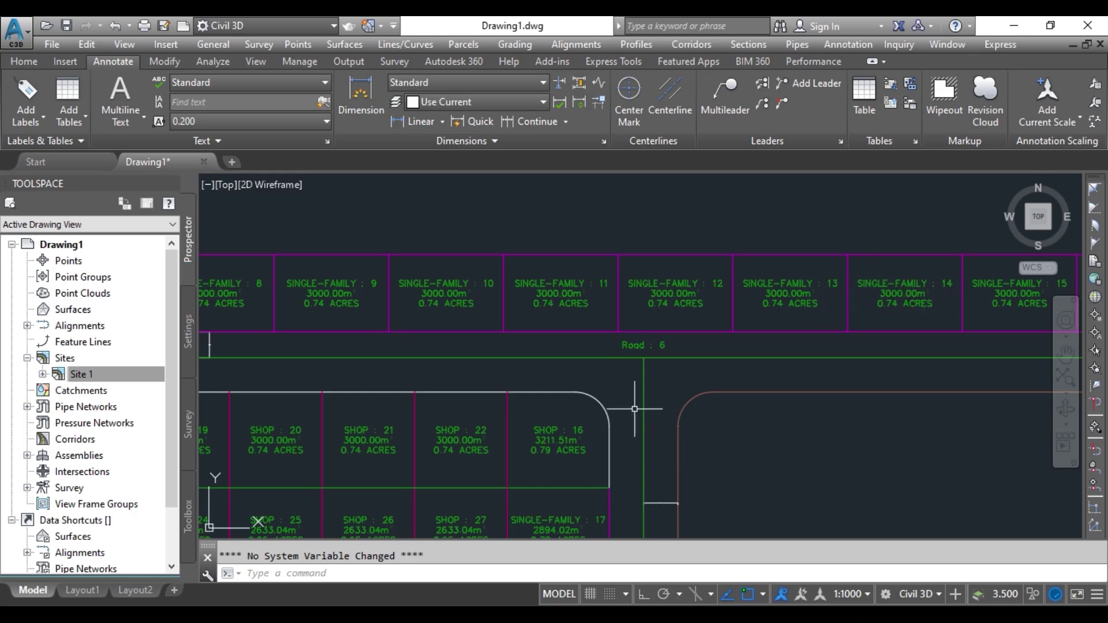
middle_drag(516, 463, 329, 272)
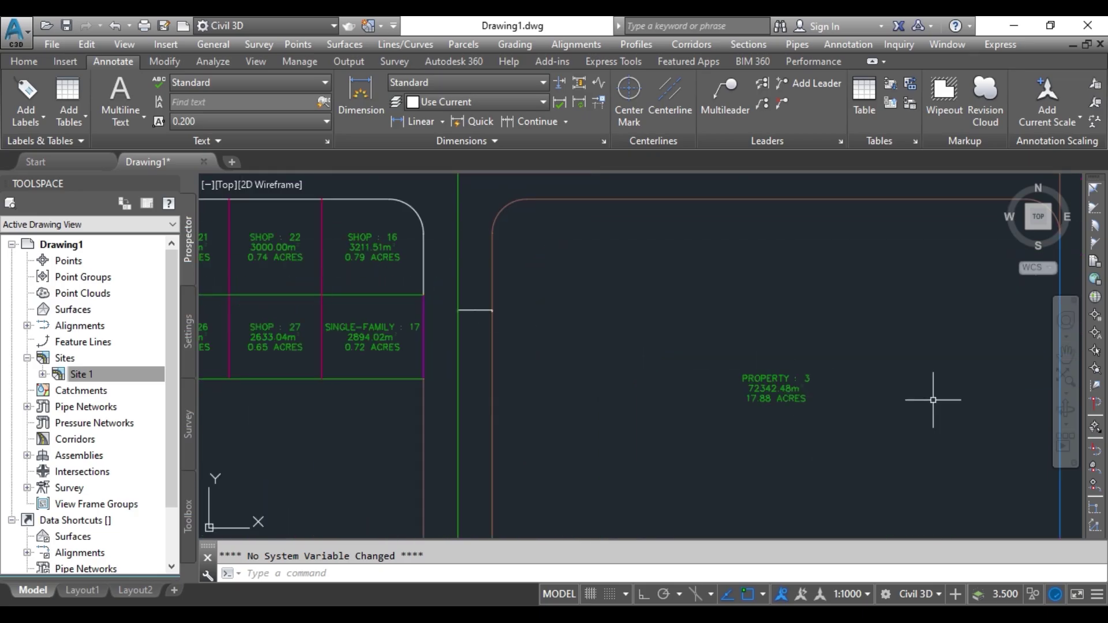
scroll(606, 347, down, 2)
middle_drag(606, 346, 608, 316)
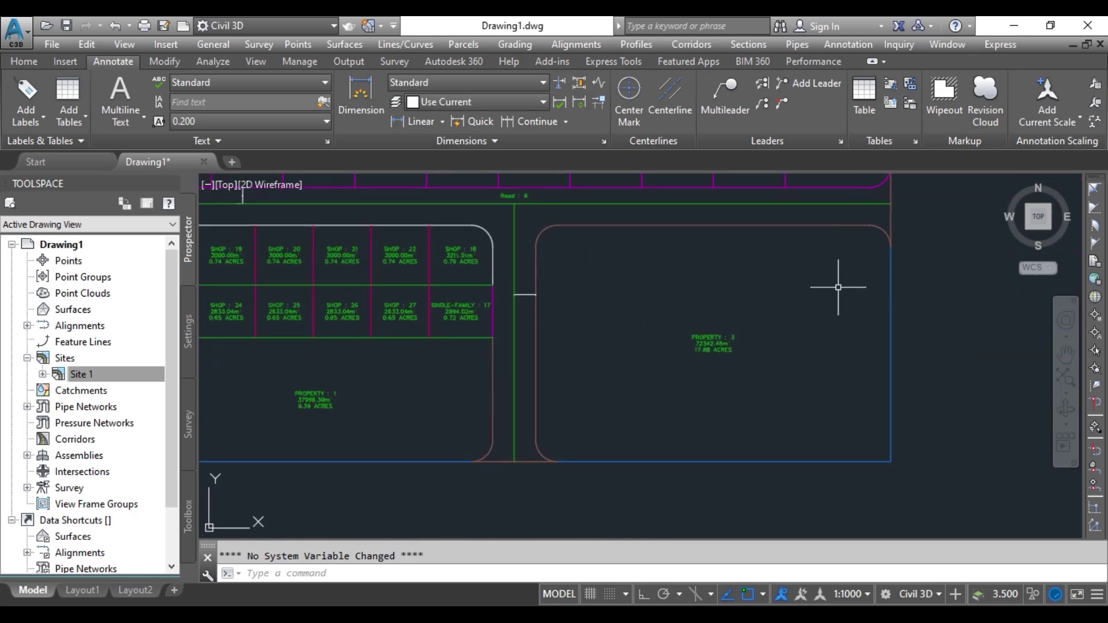
mouse_move(709, 285)
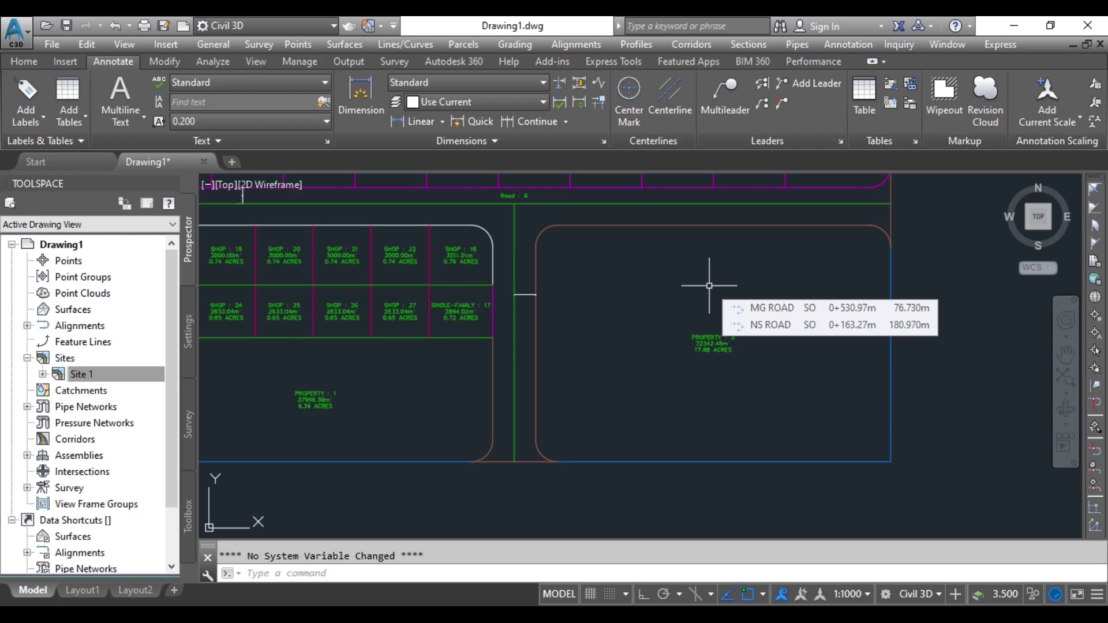
click(16, 29)
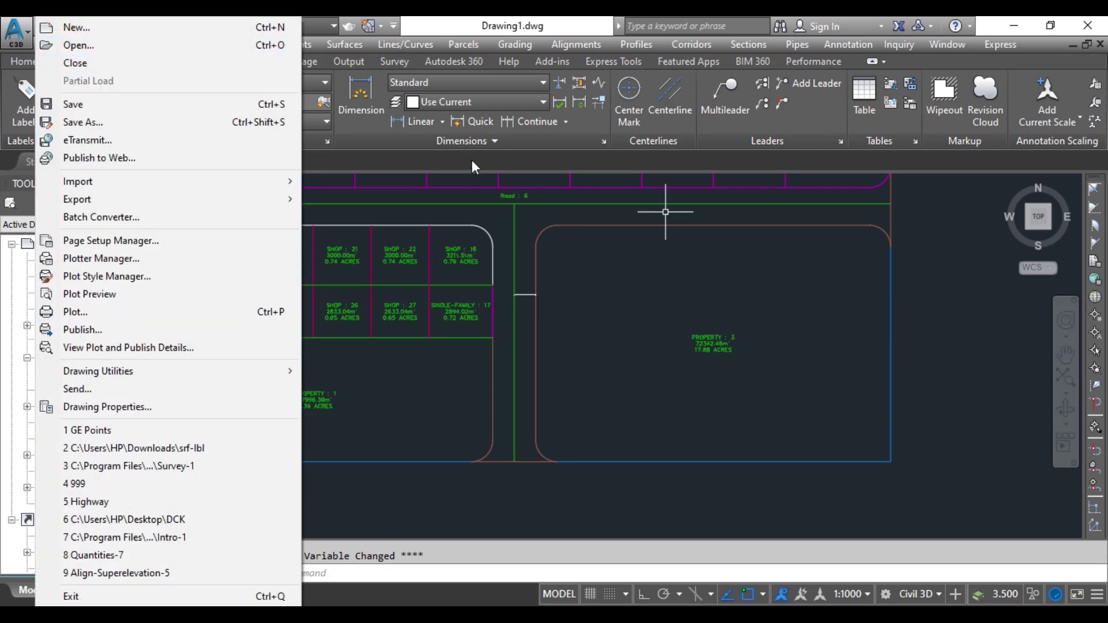
click(774, 306)
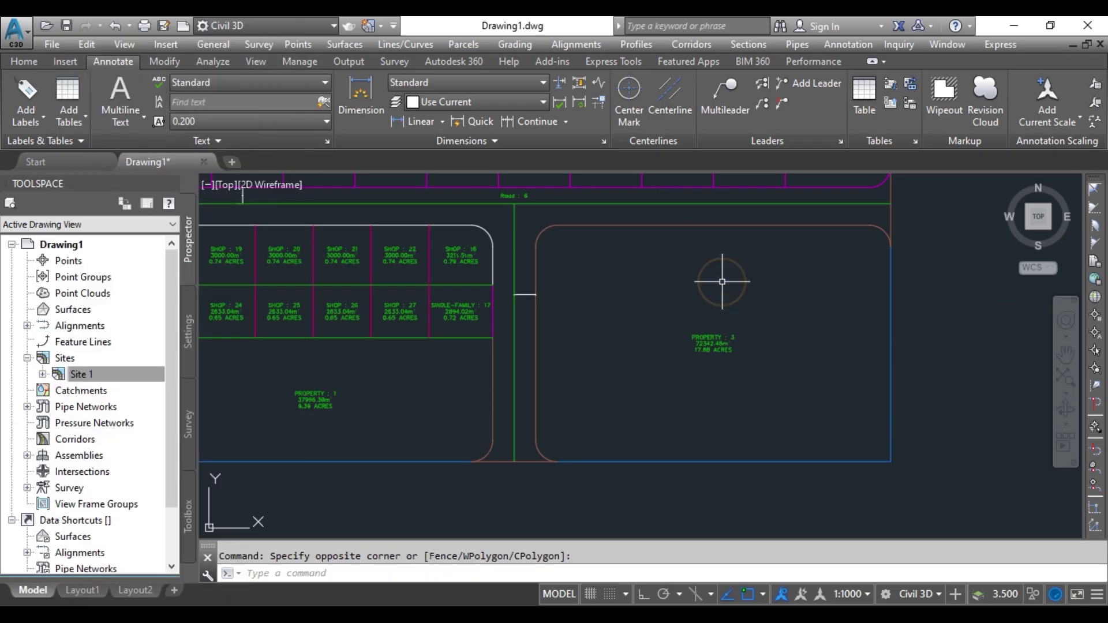
Draw a horizontal polyline across the upper part of the Property : 3 parcel, ending on its east boundary.
key(Return)
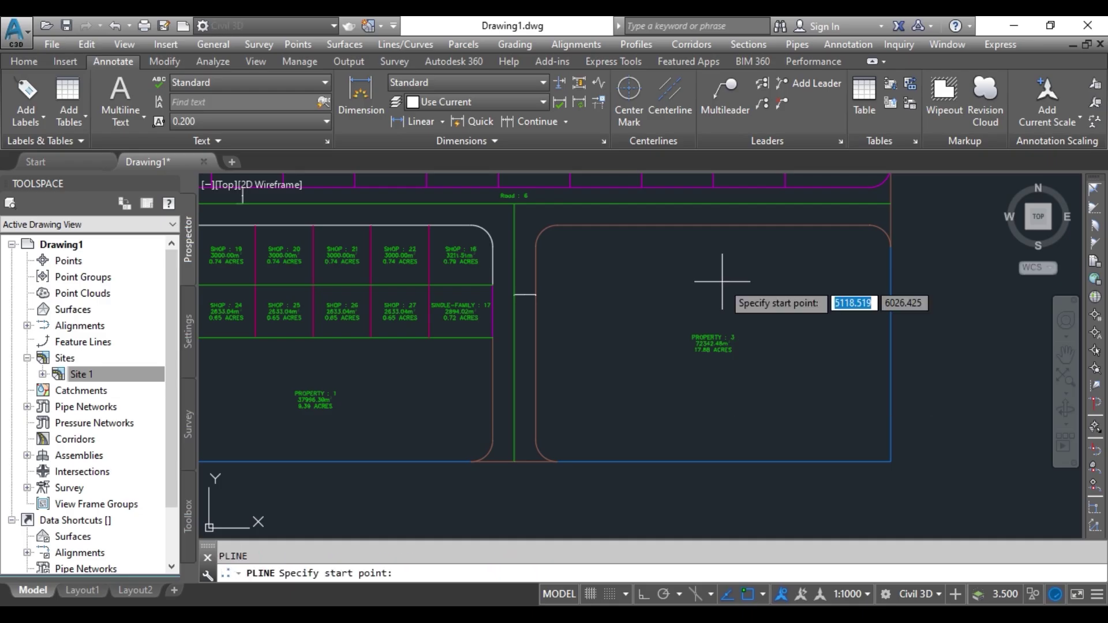
scroll(692, 282, up, 2)
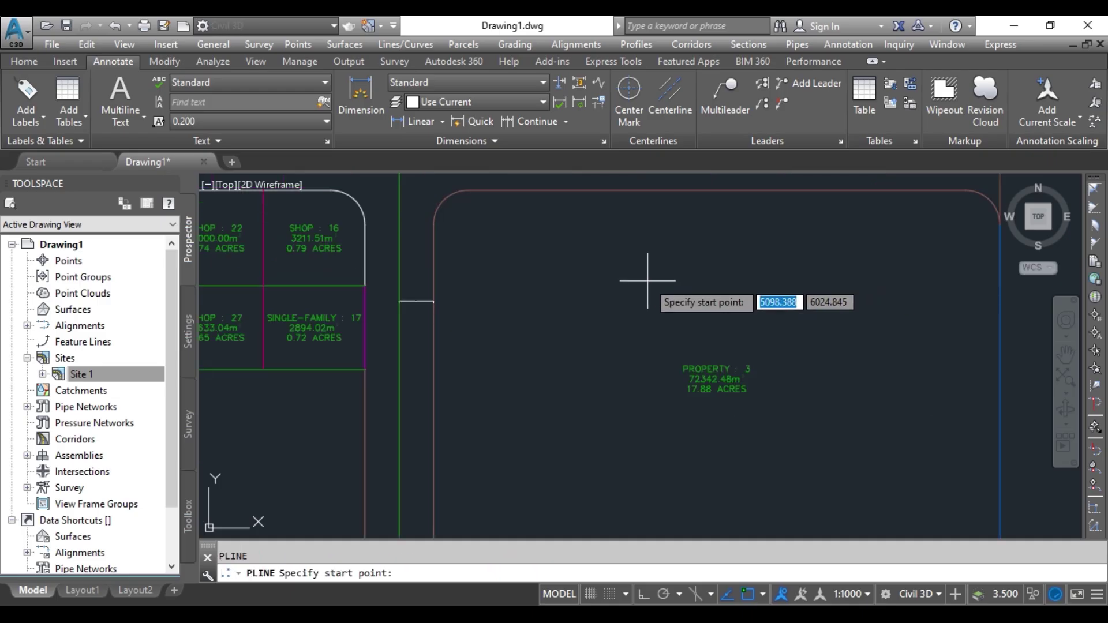
click(530, 275)
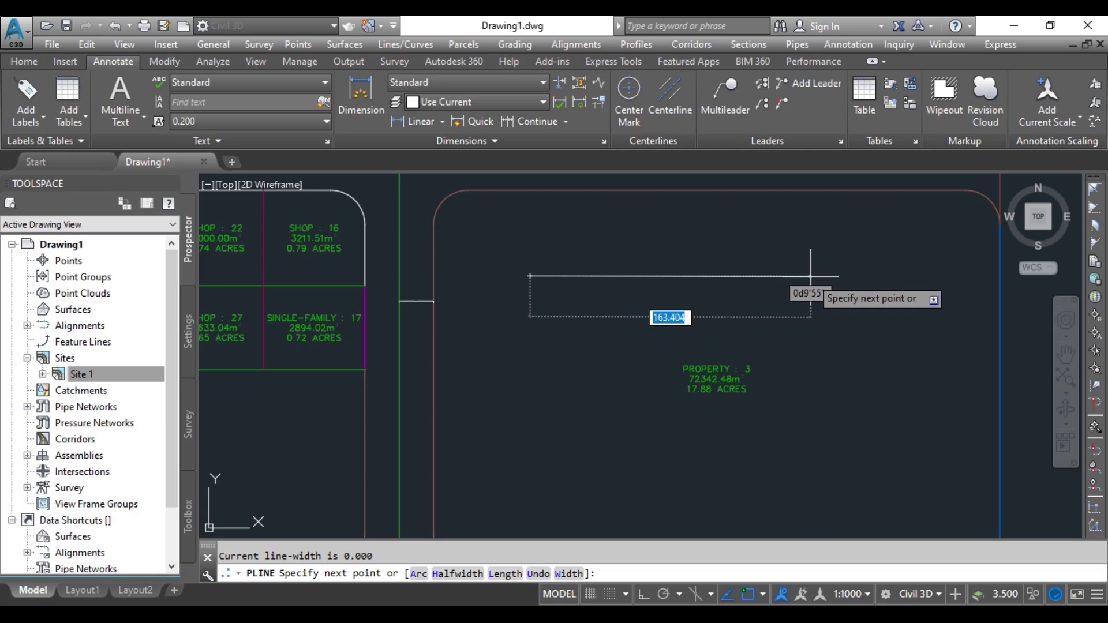
click(1000, 276)
key(Escape)
Try to copy the horizontal polyline downward three times inside Property : 3 to form parallel strips.
click(779, 277)
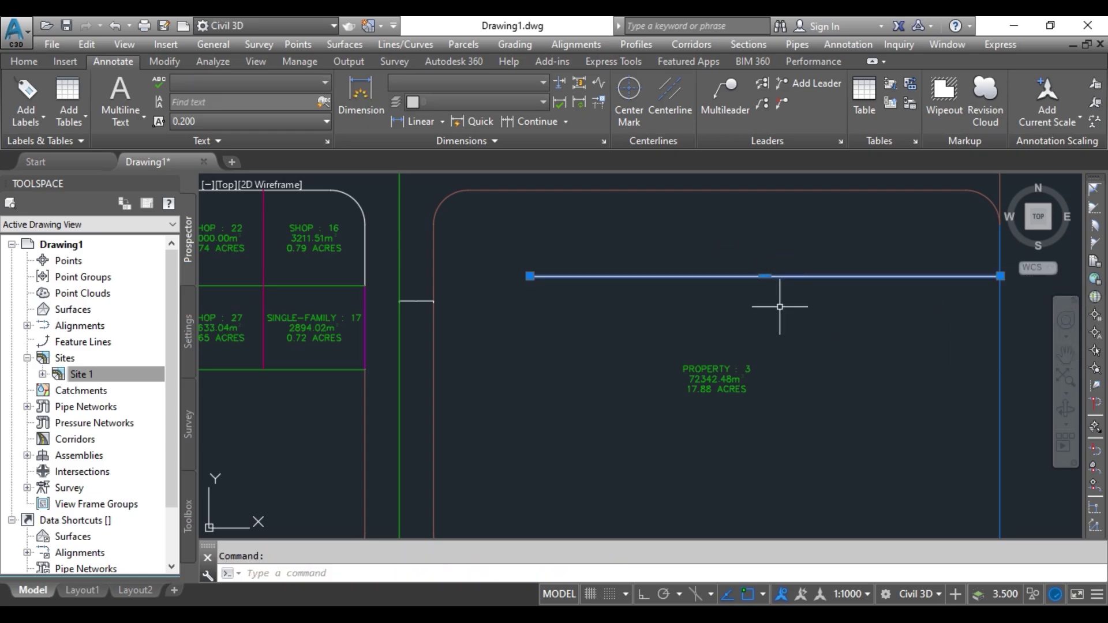
text(co)
key(Return)
click(770, 276)
click(769, 329)
click(768, 401)
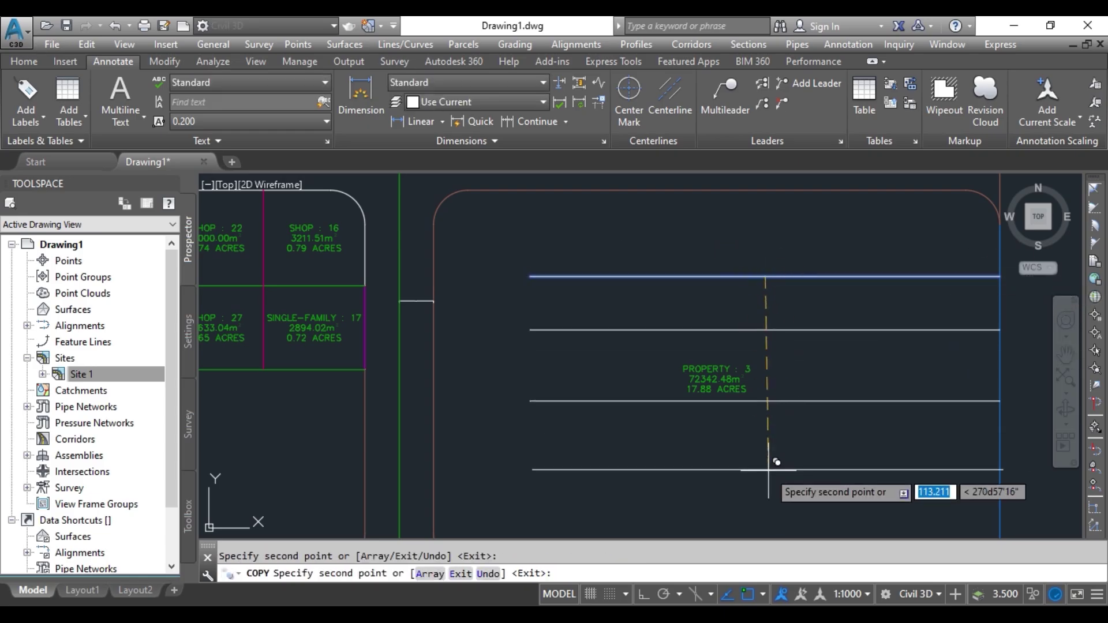
click(768, 456)
key(Escape)
click(811, 450)
click(808, 473)
middle_drag(807, 486, 737, 442)
Try to join the top and bottom horizontal lines with two vertical polylines, one across the strips and one at their west ends.
text(pl)
key(Return)
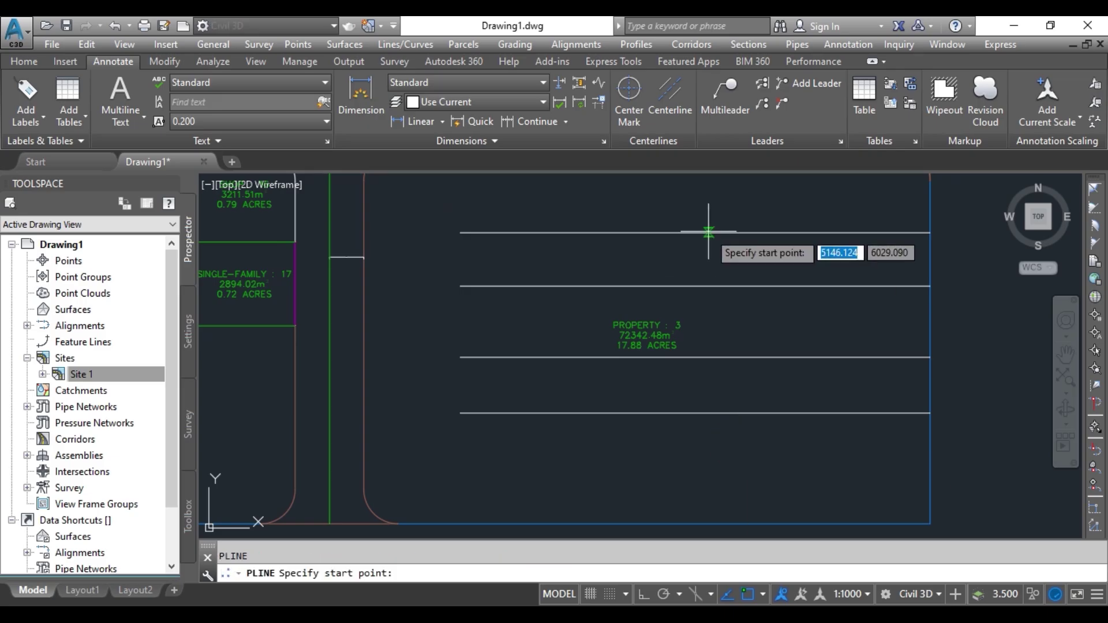
click(746, 232)
click(746, 413)
key(Return)
key(Return)
click(459, 232)
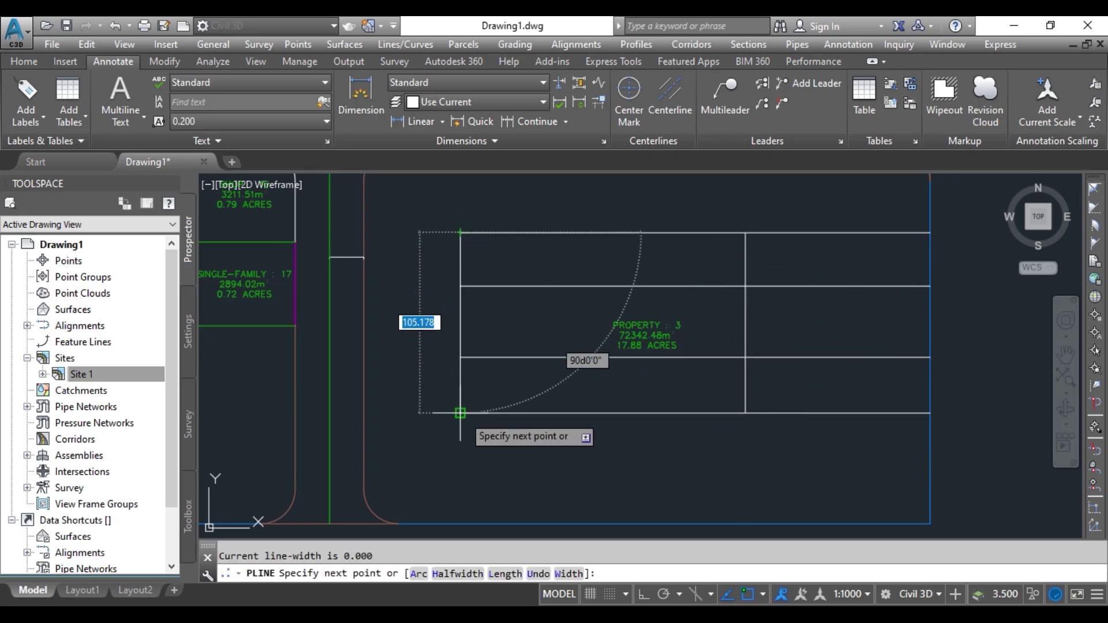
click(460, 413)
key(Return)
key(Escape)
Try to draw a circle centred on the vertical polyline that crosses the strips.
click(24, 62)
click(613, 102)
click(745, 323)
click(770, 346)
key(Escape)
scroll(722, 263, up, 1)
scroll(822, 288, down, 1)
Undo the circle, the vertical polylines and the copied lines, keeping only the first horizontal polyline.
key(ctrl+z)
key(ctrl+z)
key(ctrl+z)
key(ctrl+z)
key(ctrl+z)
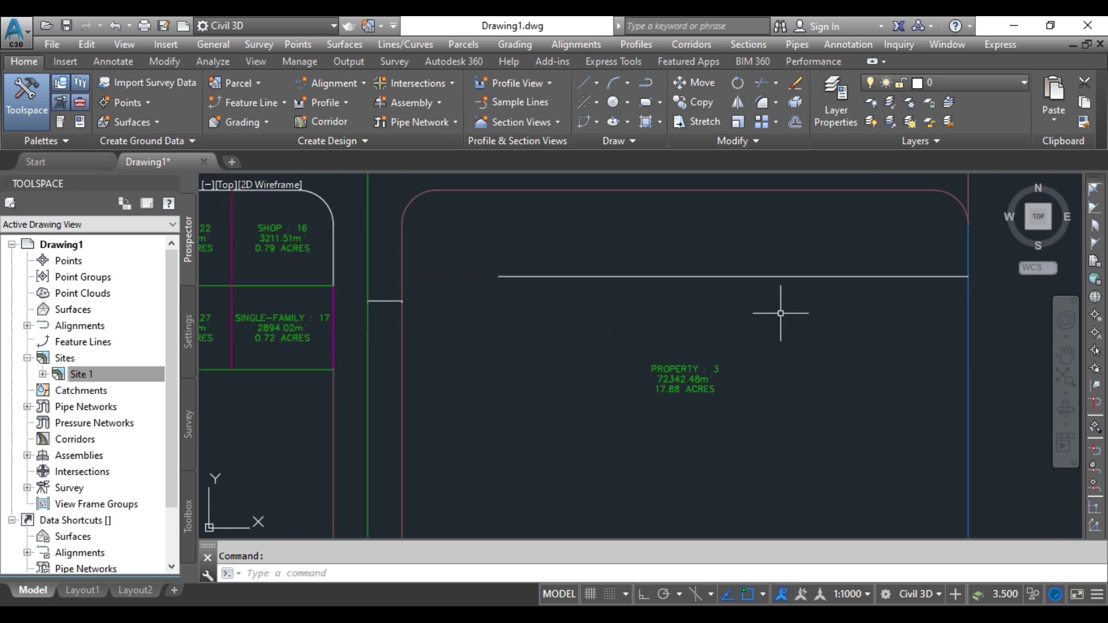
Copy the horizontal polyline downward three times to outline two strips with a gap between them in Property : 3.
click(780, 314)
click(732, 254)
text(co)
key(Return)
click(733, 276)
click(736, 329)
click(736, 402)
click(735, 460)
key(Escape)
Draw vertical polylines from the top line to the bottom line, one at the west ends and one crossing the strips farther east.
middle_drag(769, 419, 757, 414)
text(pl)
key(Return)
click(485, 270)
click(485, 455)
key(Return)
key(Return)
click(796, 269)
click(797, 454)
key(Escape)
click(613, 103)
click(796, 362)
key(Escape)
Trim off the four horizontal lines east of the vertical polyline that crosses them.
text(tr)
key(Return)
drag(865, 479, 853, 249)
key(Escape)
Trim the east vertical polyline out of both strips and the west vertical polyline out of the gap between them.
key(Return)
key(Return)
click(796, 300)
click(797, 424)
click(496, 358)
key(Escape)
click(627, 102)
click(654, 130)
click(796, 358)
key(Escape)
Delete the east vertical segment in the gap and redraw it as a polyline between the ends of the two inner lines.
scroll(803, 358, up, 2)
middle_drag(804, 358, 786, 354)
click(777, 357)
key(Delete)
text(pl)
key(Return)
click(776, 415)
click(776, 301)
key(Escape)
Draw two concentric circles centred on the east vertical segment's midpoint, one through the inner line's end and one through the bottom line's end.
click(613, 103)
click(776, 358)
click(777, 414)
key(Return)
click(776, 358)
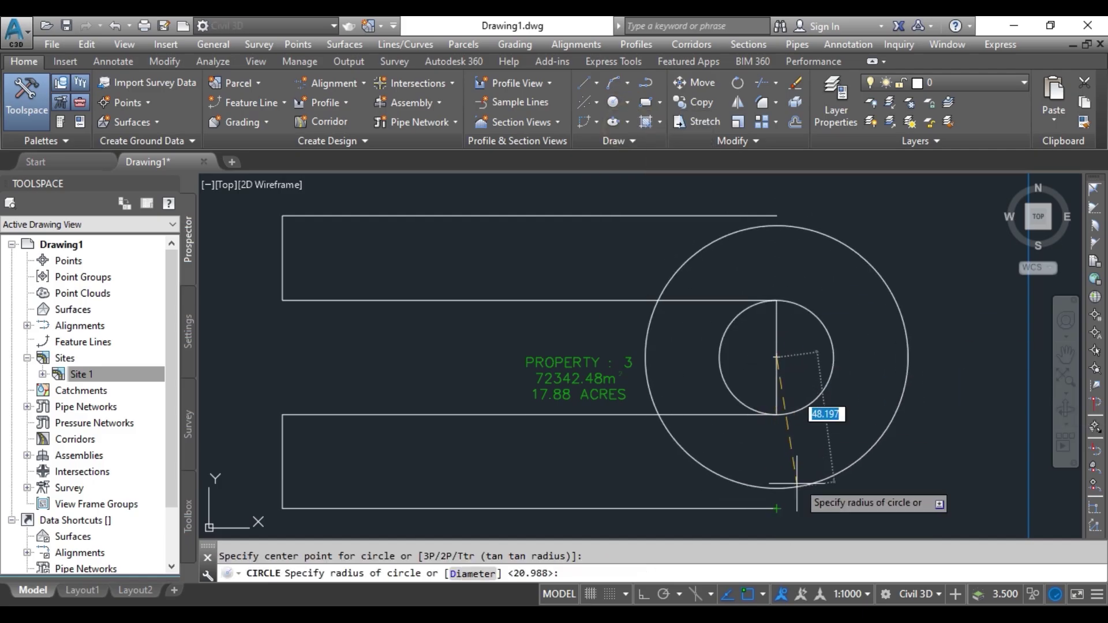
click(777, 509)
key(Escape)
click(639, 216)
middle_drag(627, 251, 646, 248)
key(Escape)
click(588, 243)
click(583, 235)
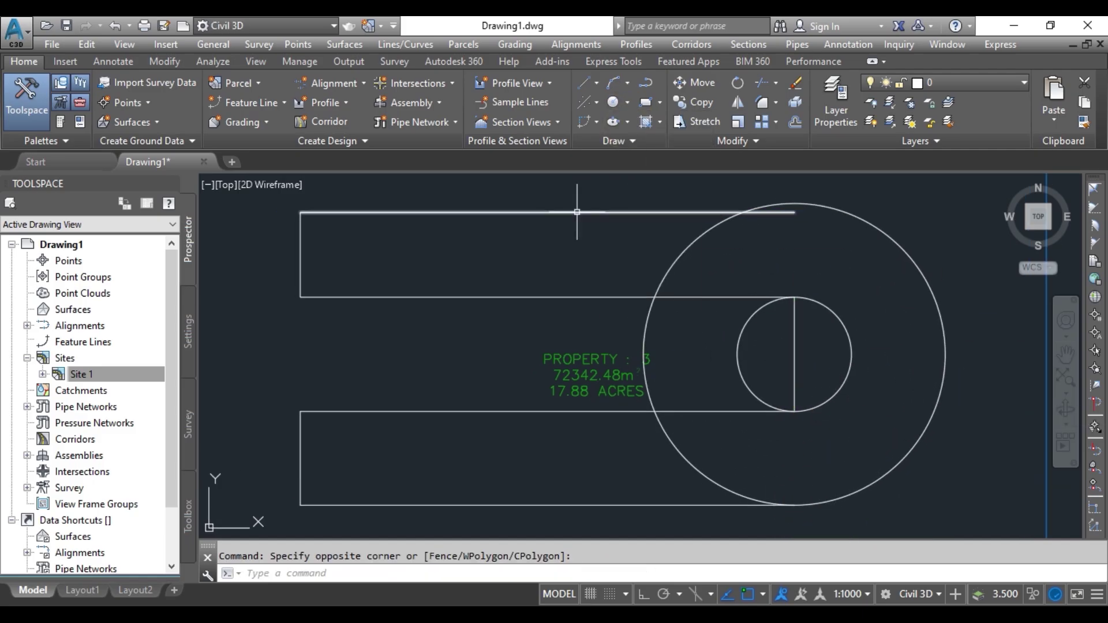
click(577, 213)
middle_drag(566, 259, 572, 289)
key(Escape)
Draw a horizontal polyline from the top of the outer circle westward past the west ends of the strips.
text(pl)
key(Return)
click(801, 242)
key(Escape)
key(Return)
click(800, 233)
click(275, 233)
key(Escape)
Delete the old top line just below the new one and the west end segment of the upper strip.
click(396, 242)
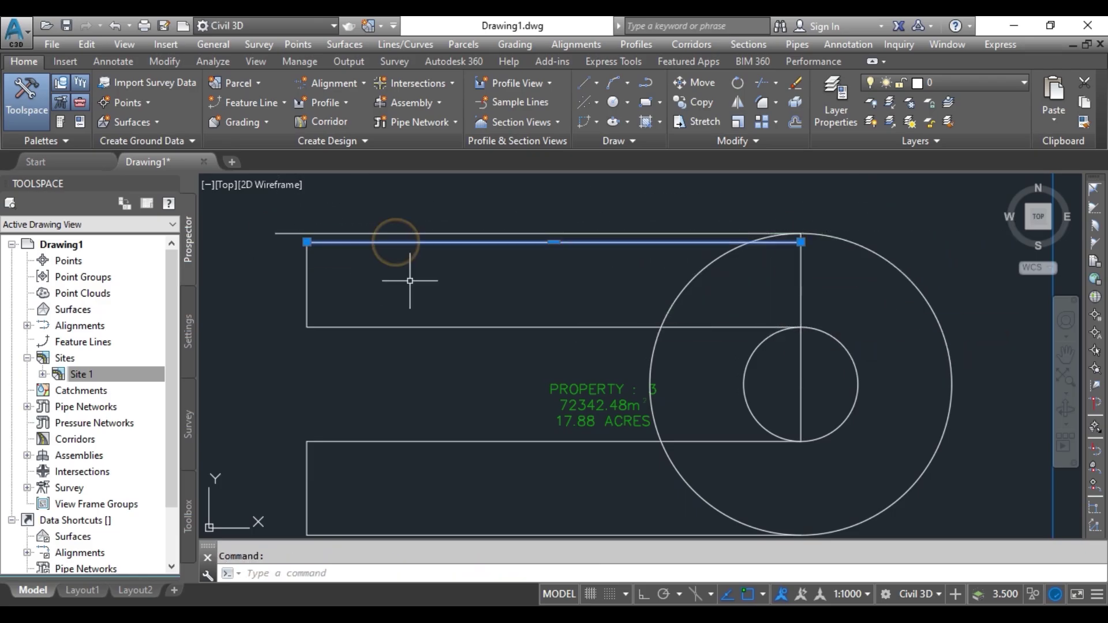
key(Delete)
scroll(284, 234, up, 4)
scroll(283, 236, down, 2)
click(297, 300)
key(Delete)
Draw a vertical polyline closing the upper strip's west end, from the inner line's end up to the new top line.
text(pl)
key(Return)
click(321, 381)
click(321, 233)
Trim the top line's overhang at the west end and the west halves of both circles to leave a U-shaped outline.
text(tr)
key(Return)
key(Return)
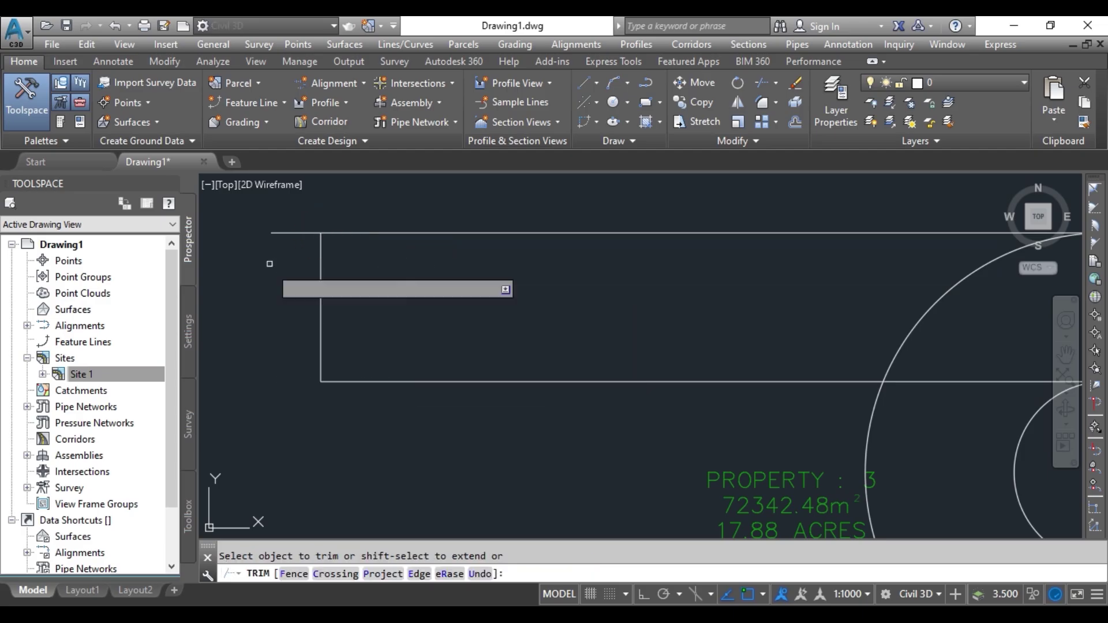
scroll(282, 236, down, 2)
click(618, 222)
click(612, 309)
click(703, 339)
Delete the leftover vertical construction lines in the gap and the upper strip at the start of the curve.
click(751, 331)
key(Delete)
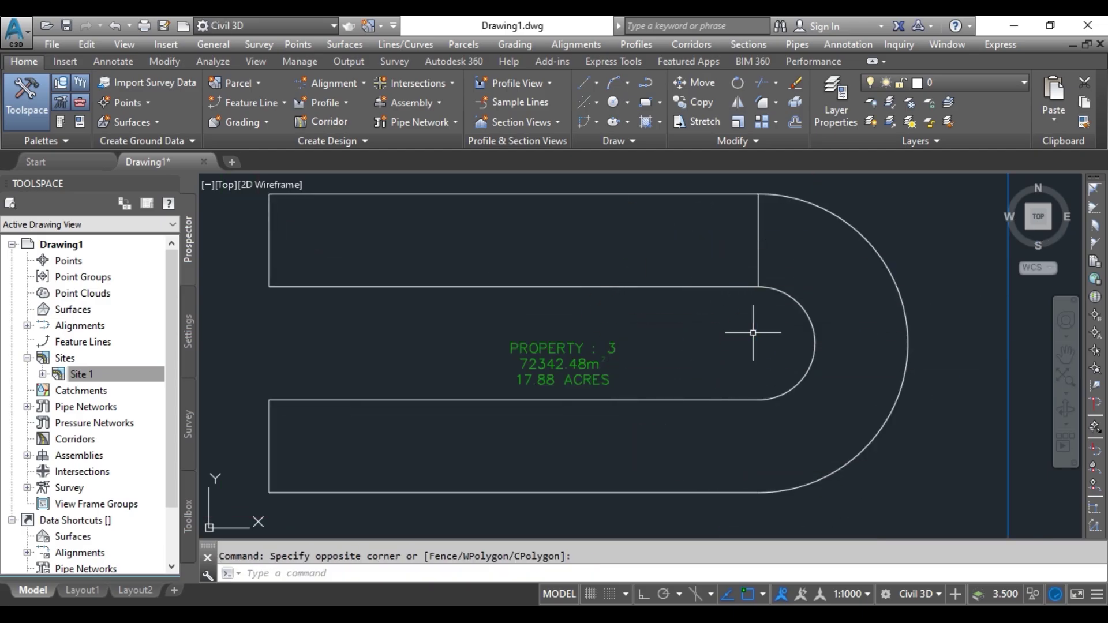
click(758, 259)
key(Delete)
scroll(743, 248, down, 6)
scroll(740, 264, up, 2)
middle_drag(740, 266, 731, 285)
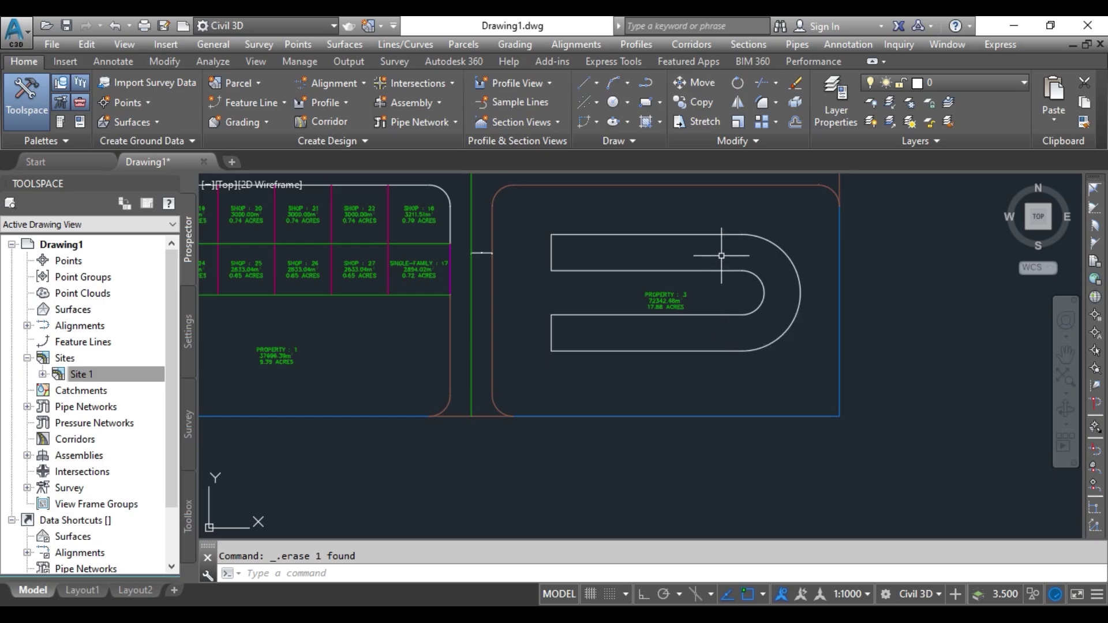
Start Create Parcel from Objects and select all the lines and arcs of the U-shaped outline in Property : 3.
click(595, 293)
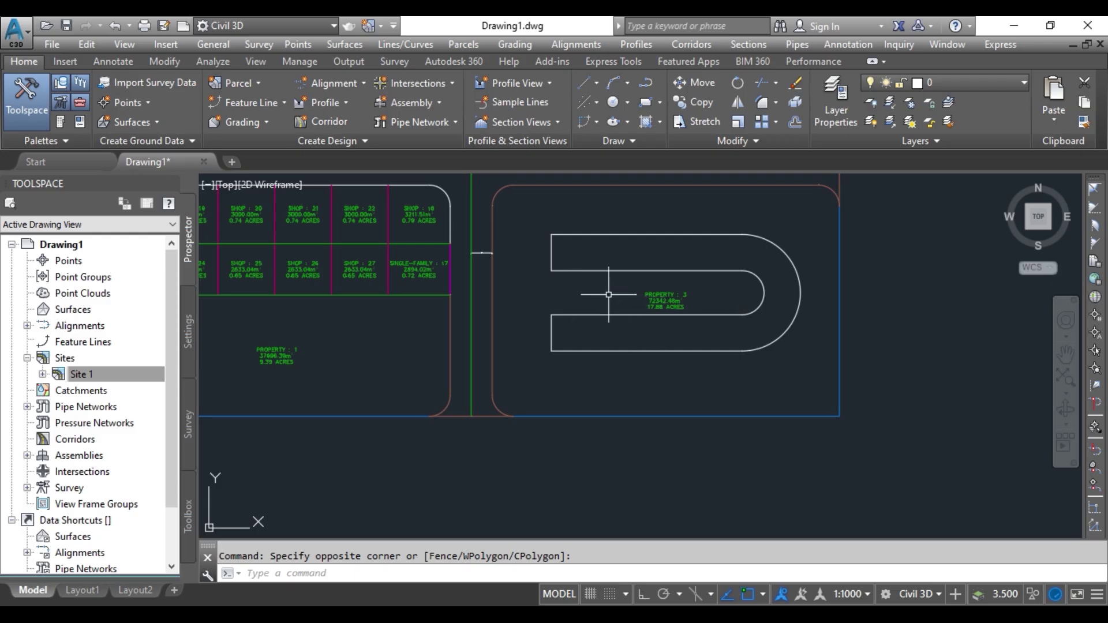
scroll(608, 295, up, 2)
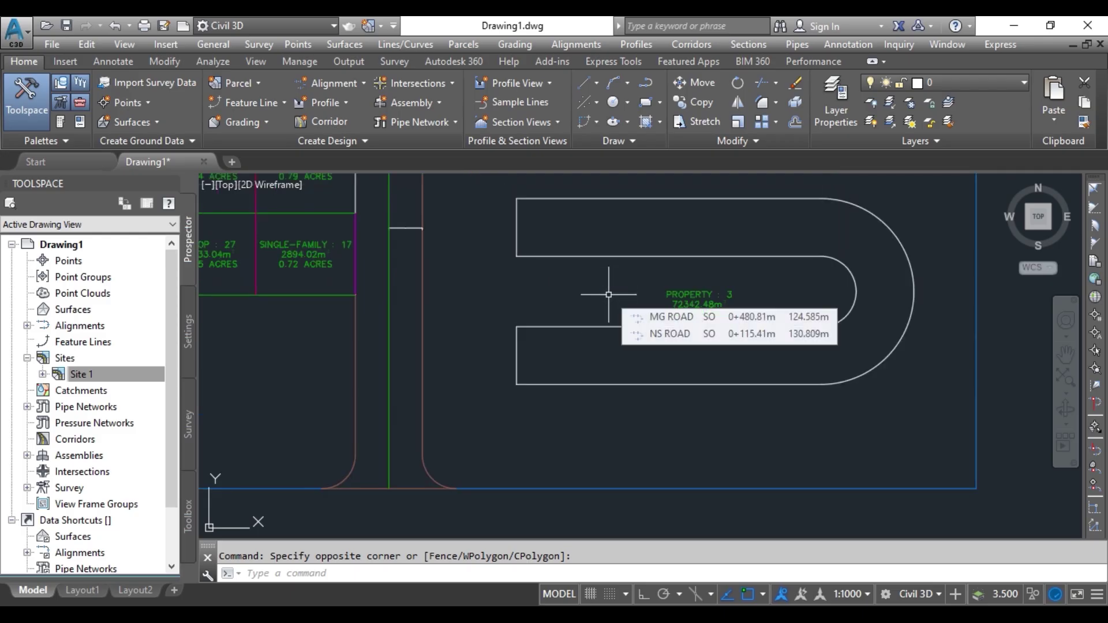
scroll(608, 295, down, 3)
scroll(612, 301, up, 3)
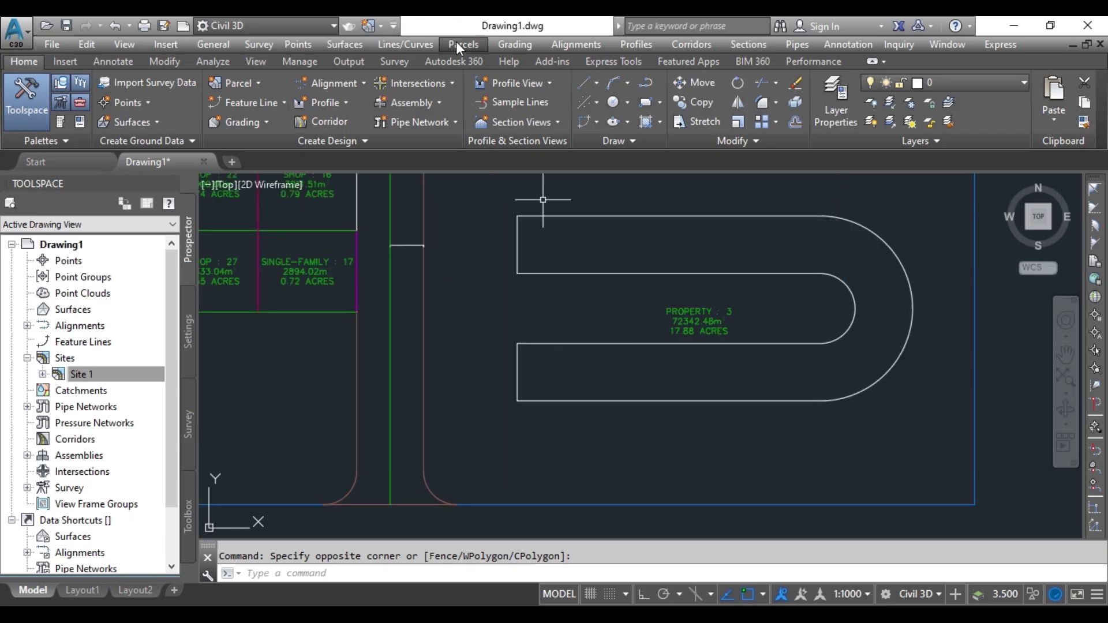
click(480, 44)
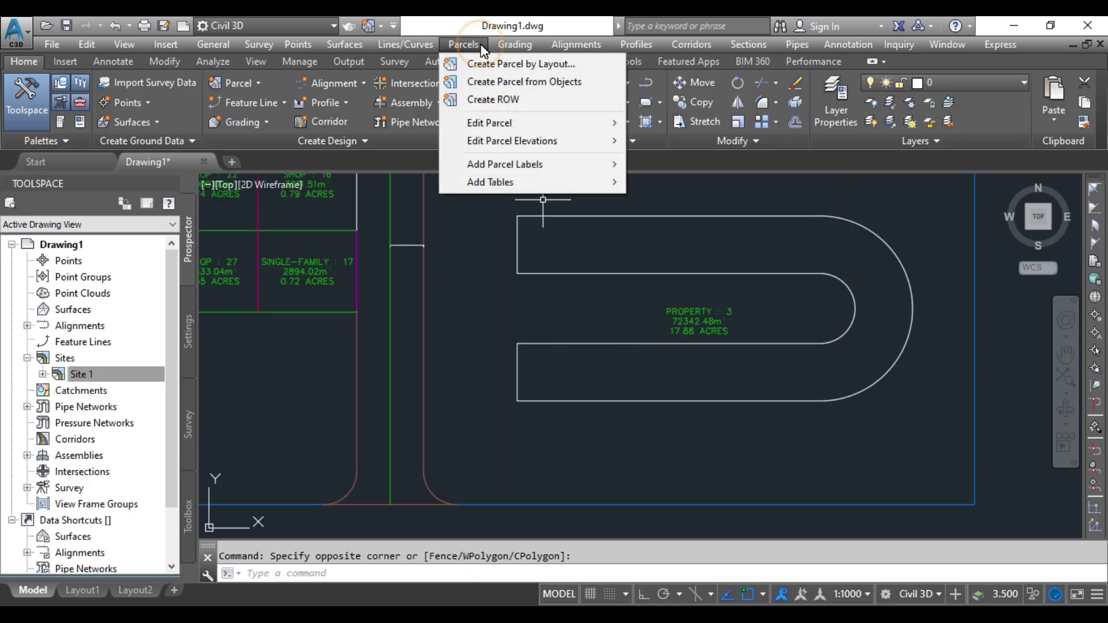
click(489, 88)
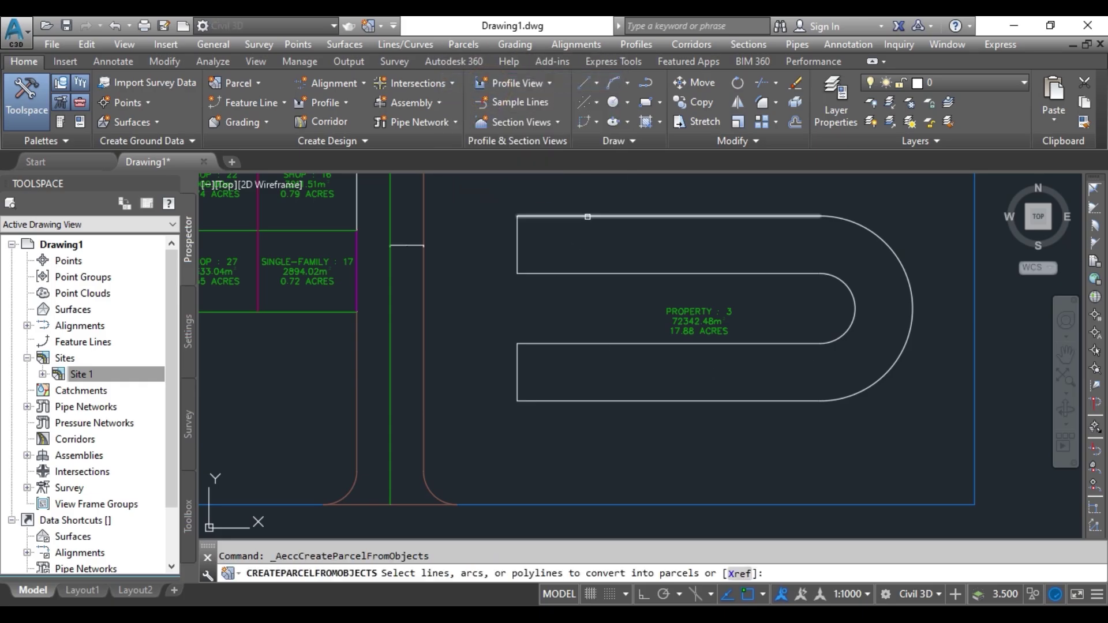
click(588, 218)
click(603, 273)
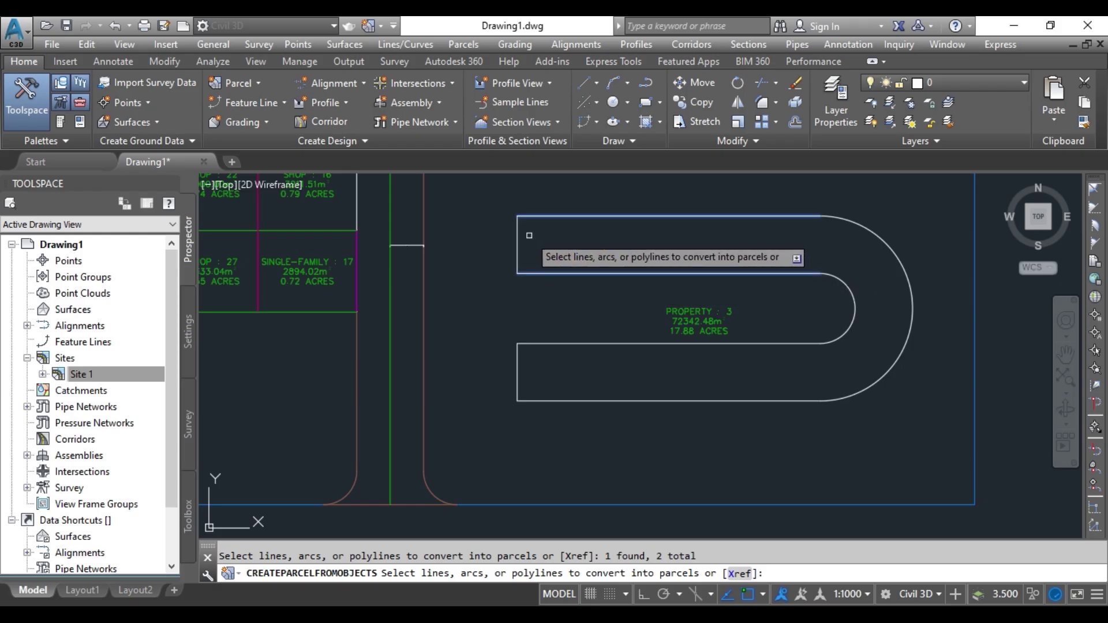
click(591, 342)
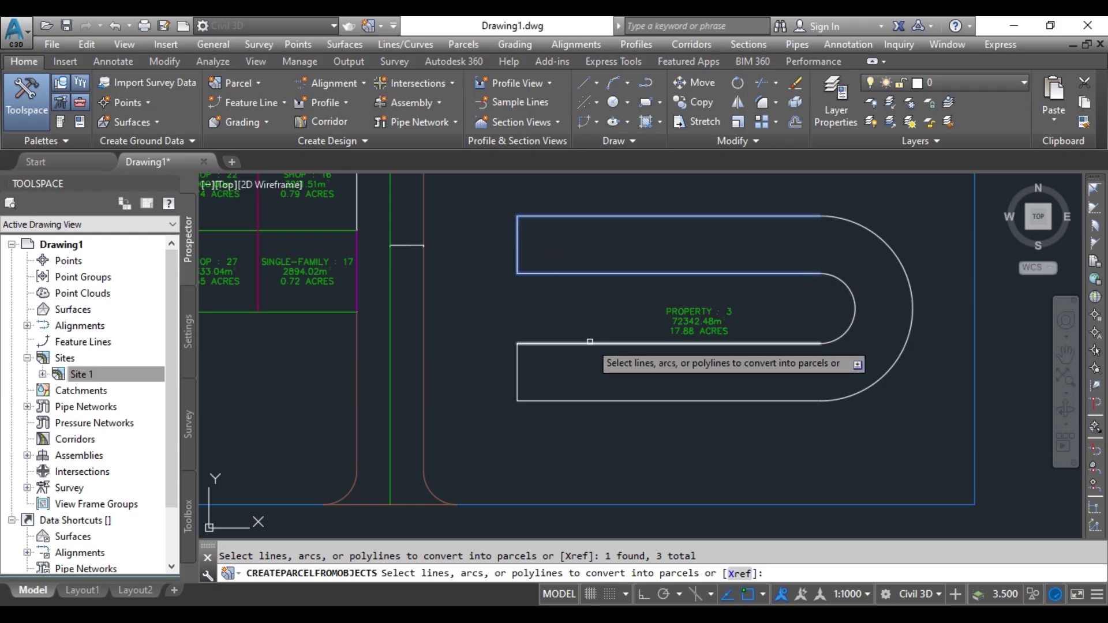
click(516, 382)
click(565, 402)
click(848, 289)
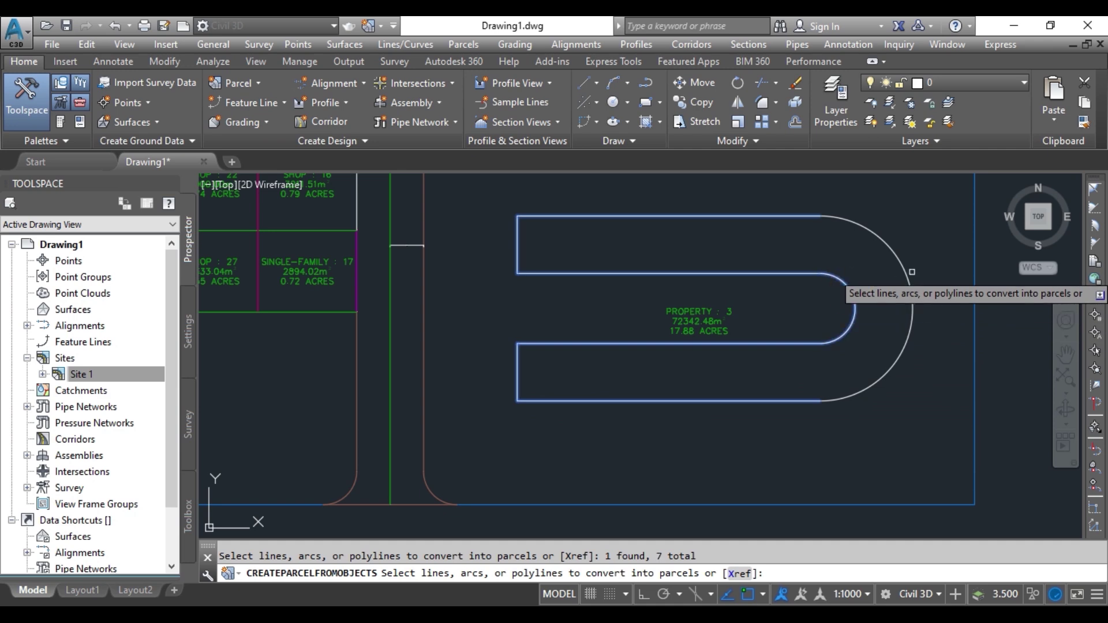
click(903, 272)
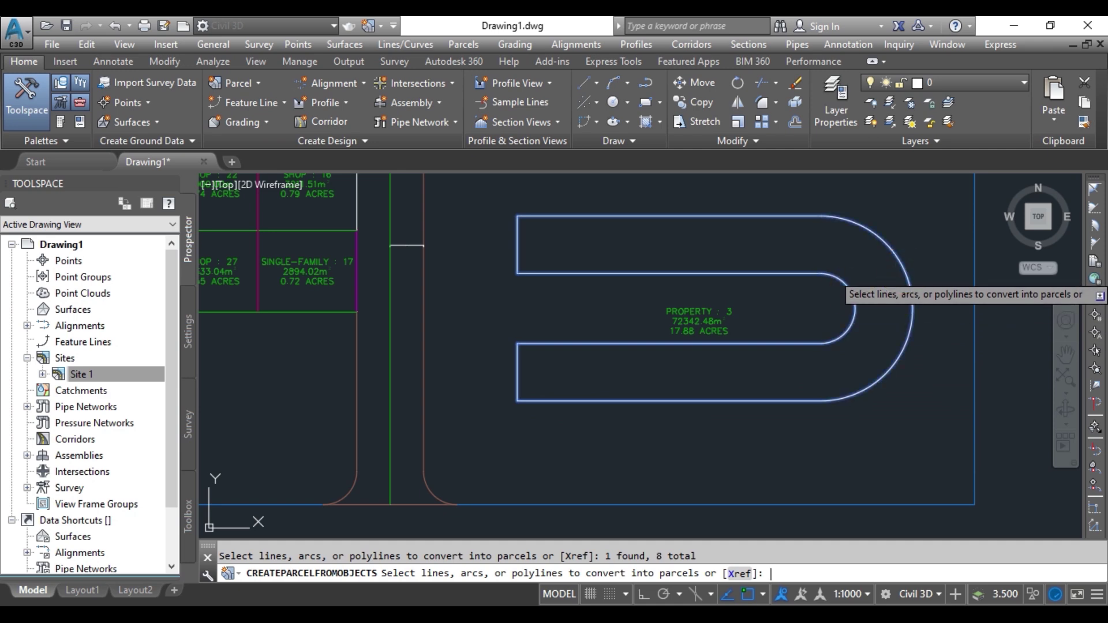
key(Return)
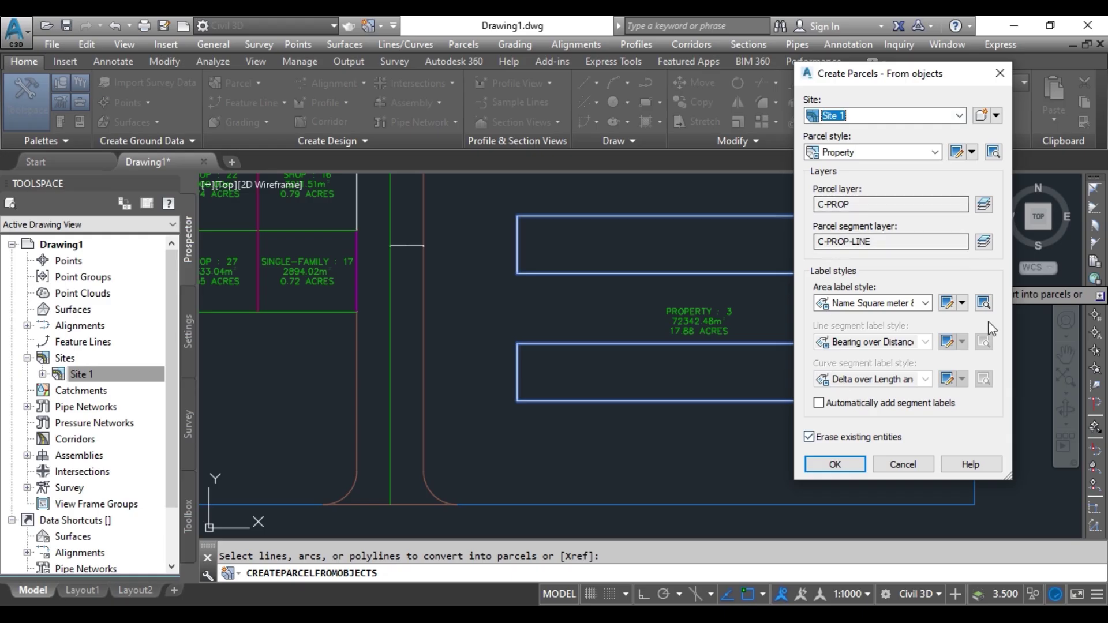
Create a new parcel style named MALL and use it to create the U-shaped parcel in Site 1, erasing the existing entities.
drag(967, 73, 941, 67)
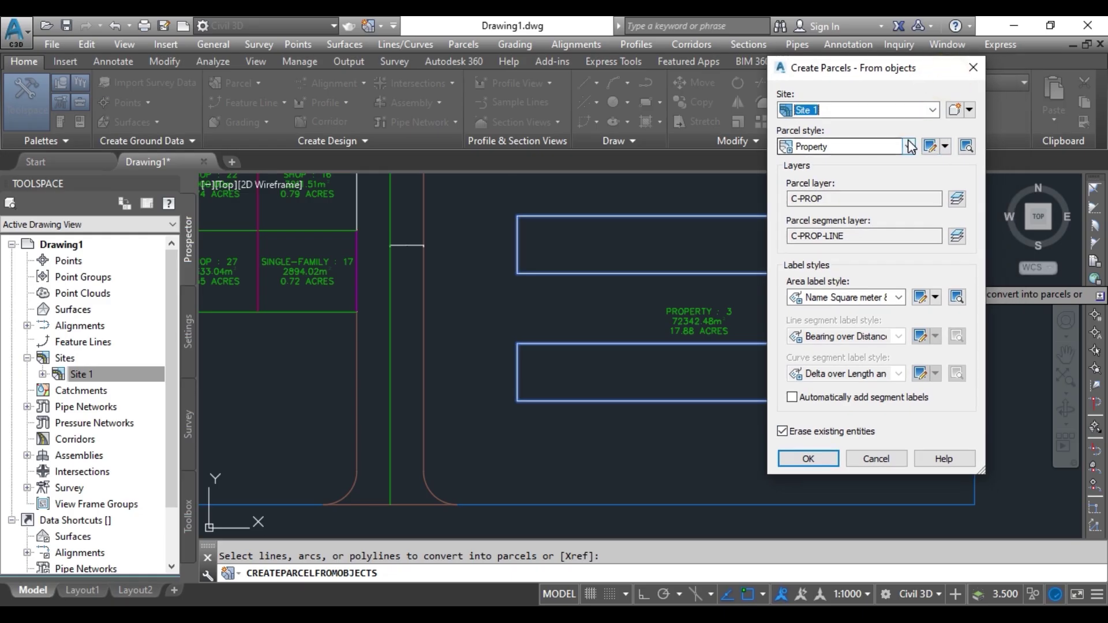
click(910, 147)
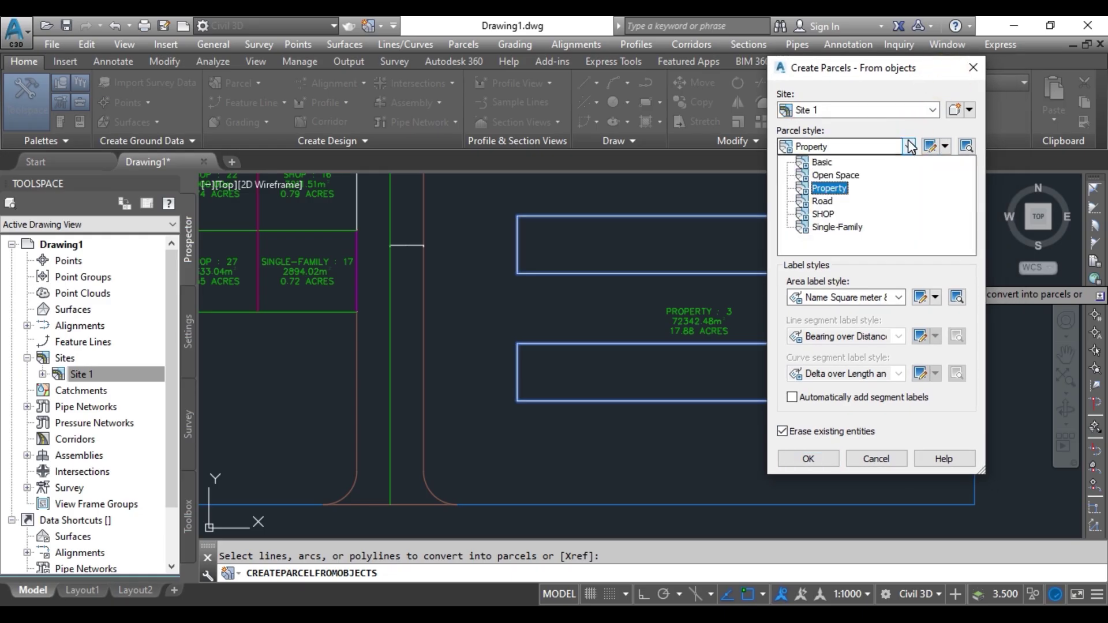
click(944, 147)
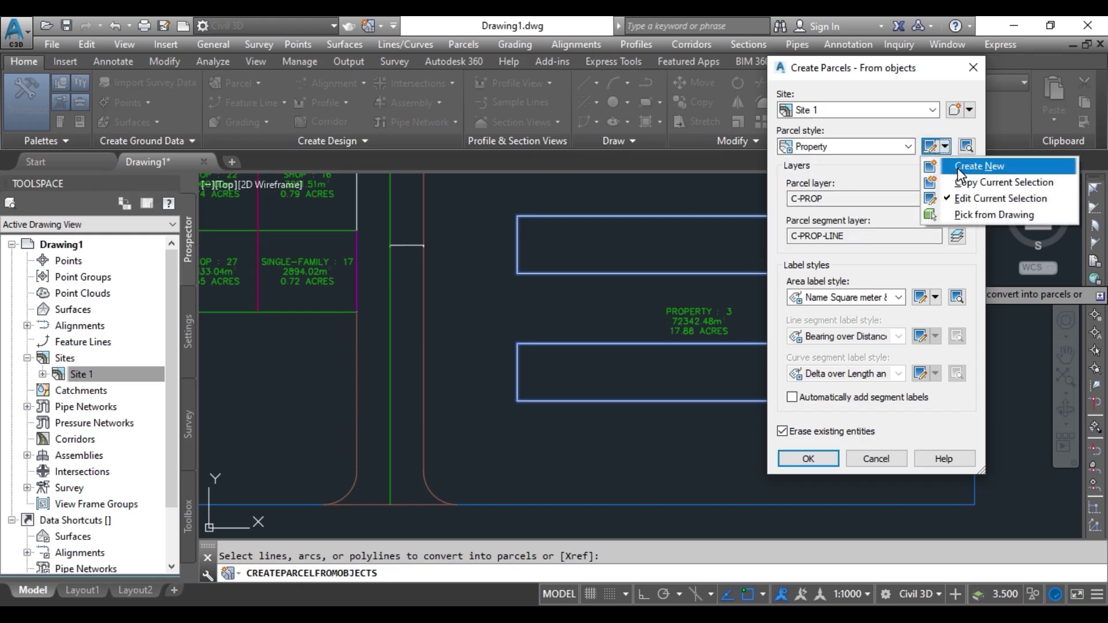
click(954, 163)
drag(395, 197, 187, 209)
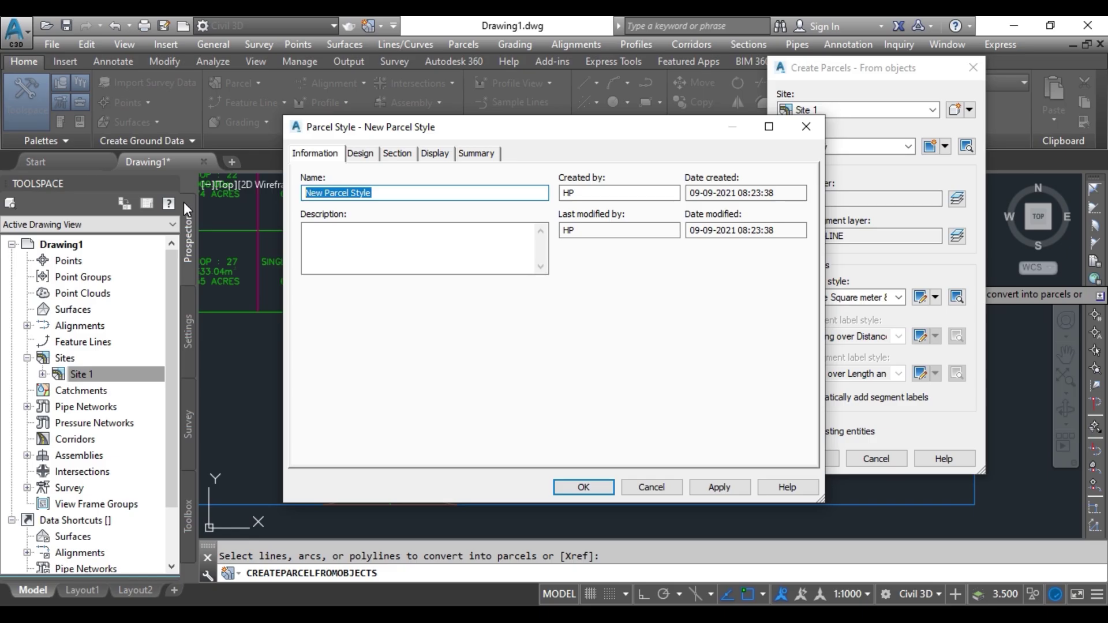
text(MALL)
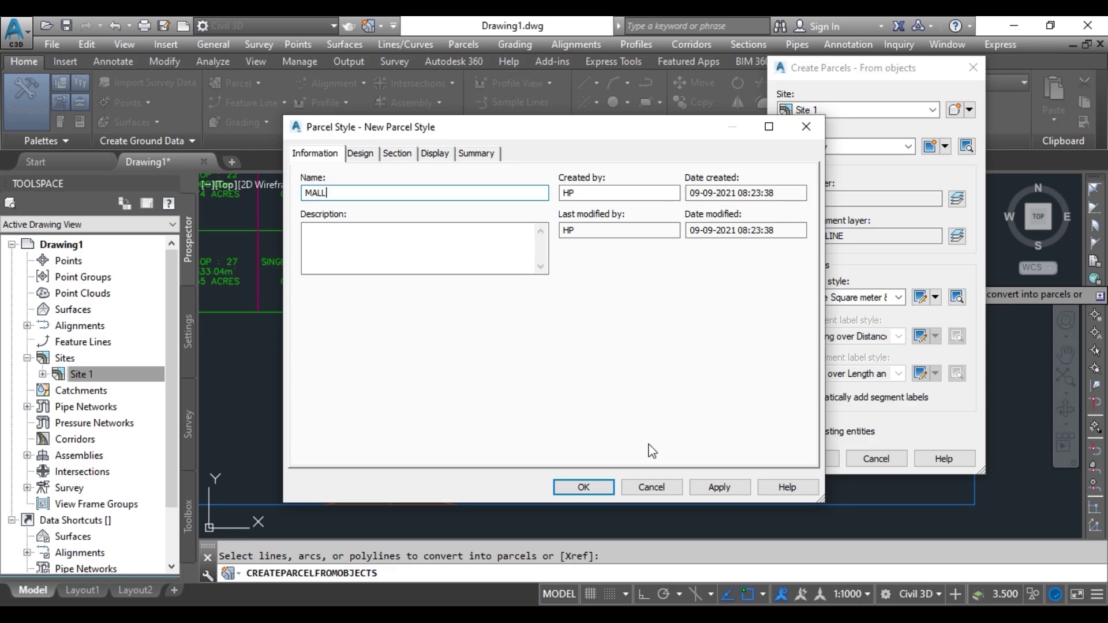
click(719, 487)
click(593, 491)
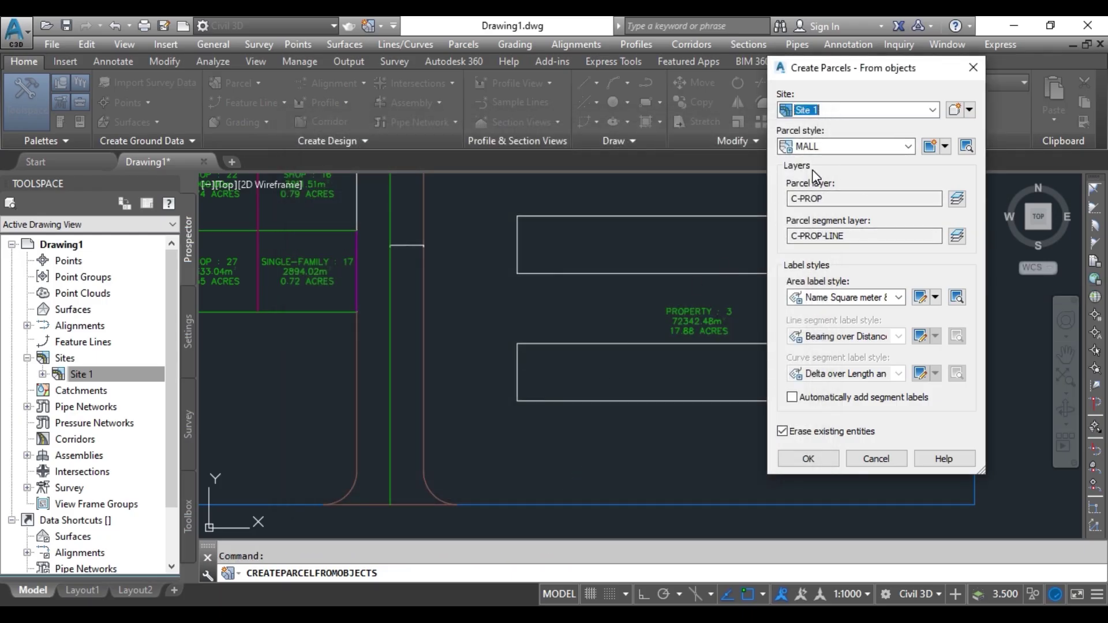
click(808, 459)
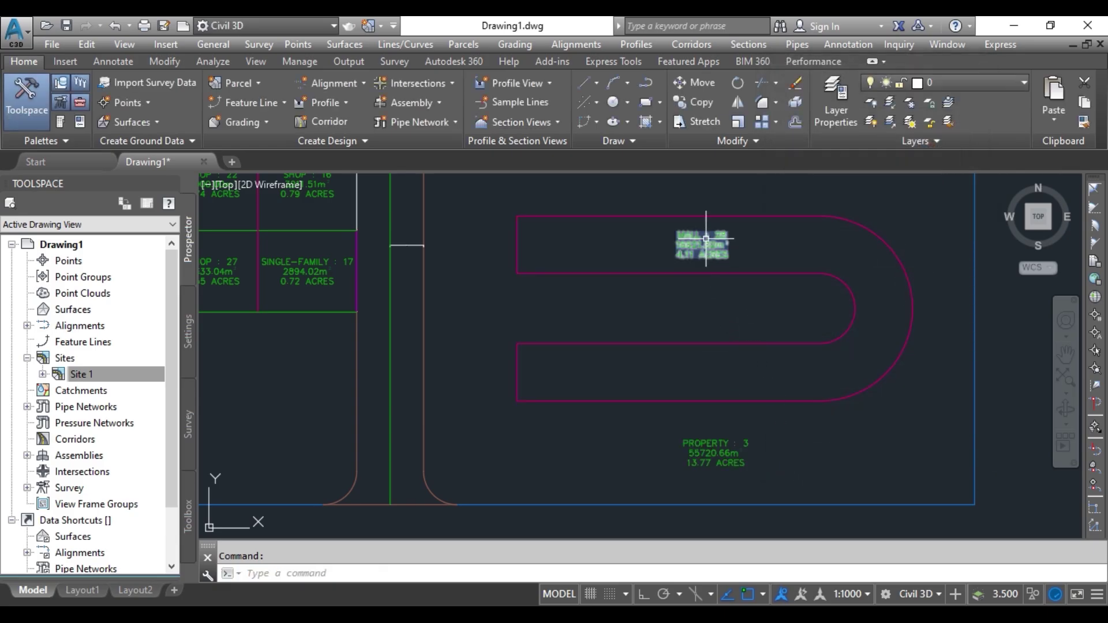
Change the object style of the Property : 3 parcel surrounding the MALL to Open Space.
scroll(693, 255, up, 4)
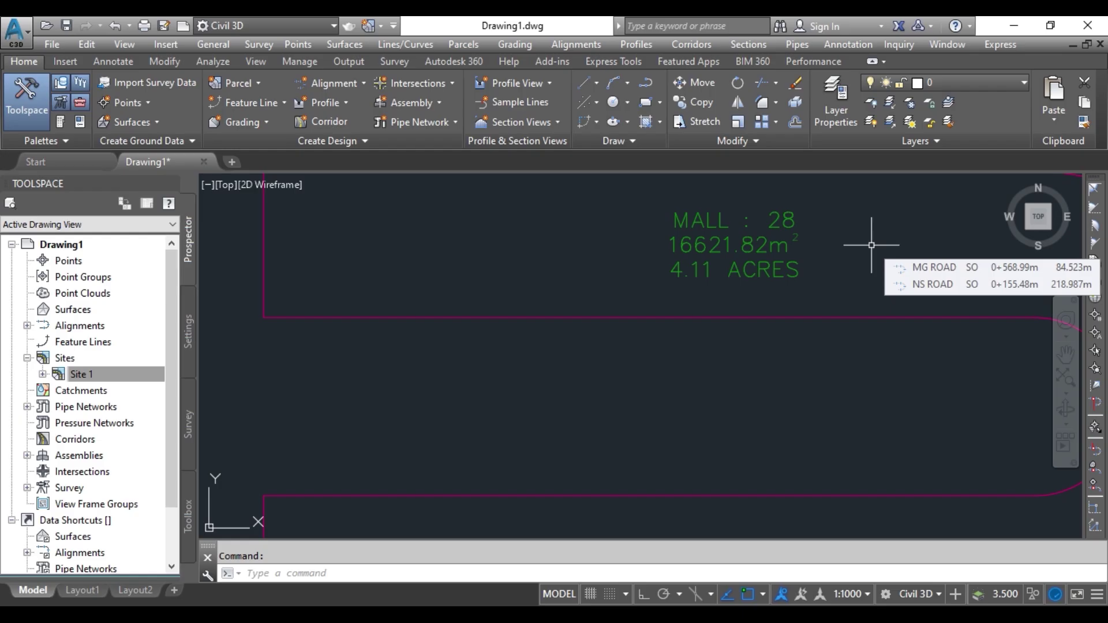
scroll(871, 245, down, 5)
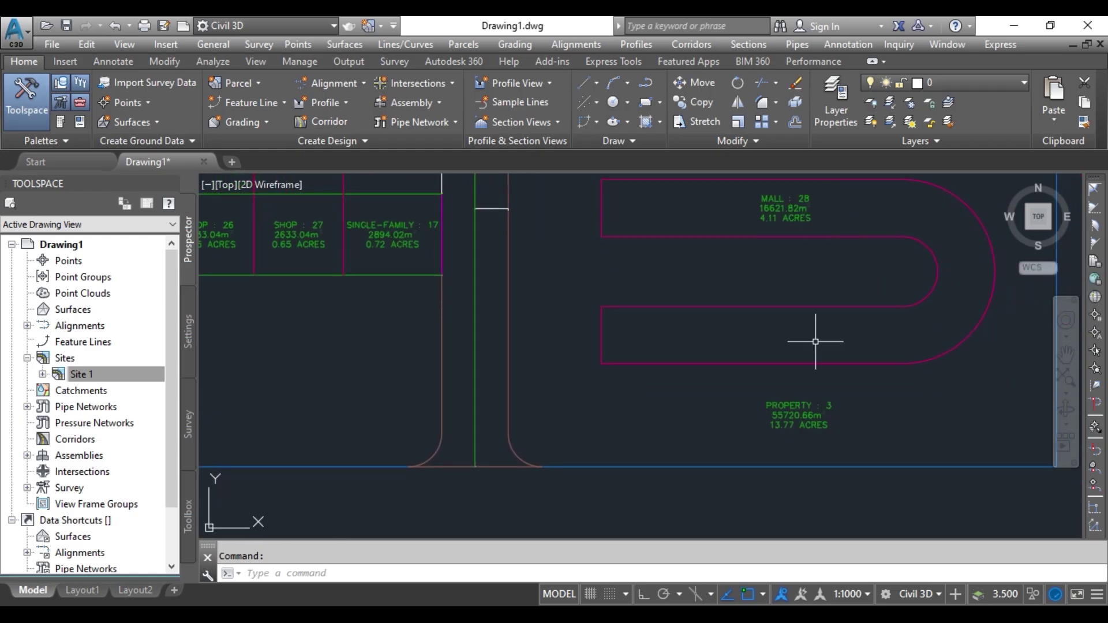
scroll(819, 432, down, 3)
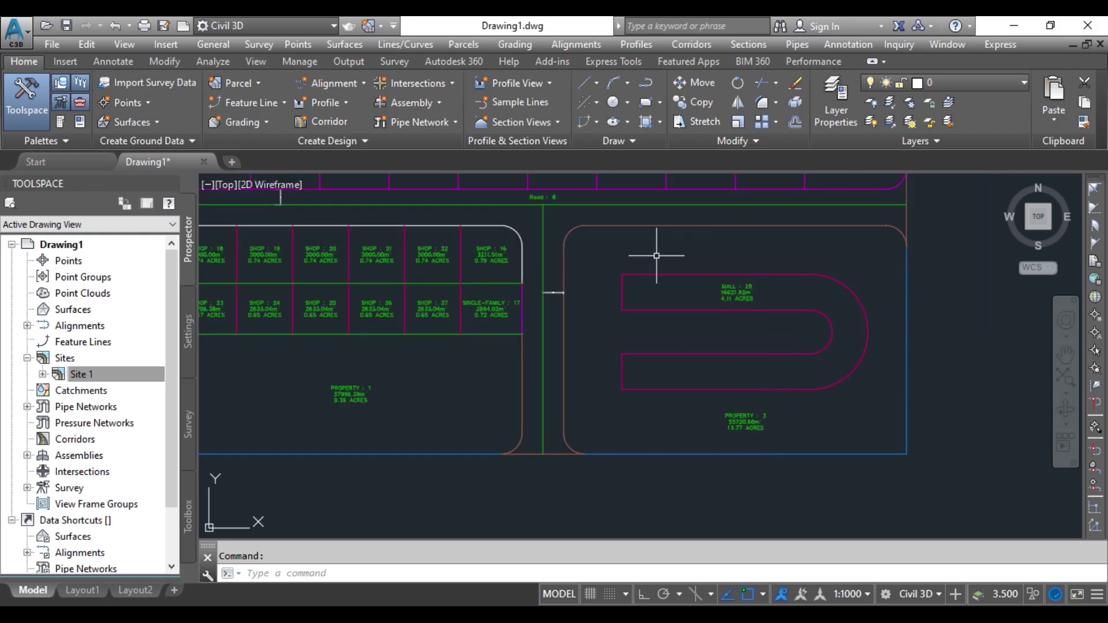
scroll(739, 429, up, 4)
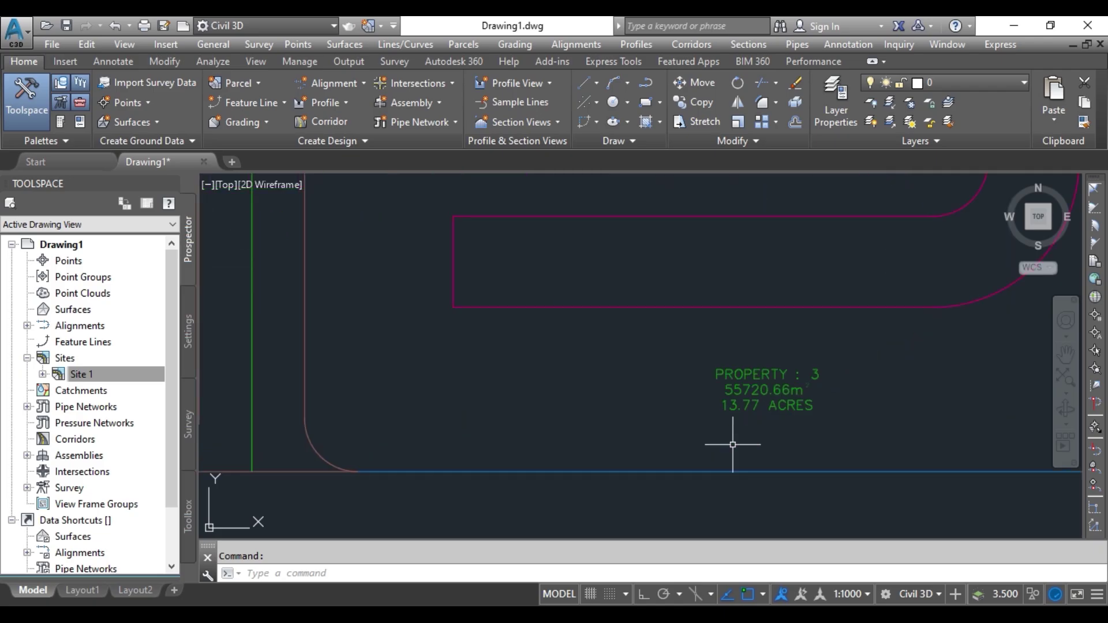
click(846, 409)
click(726, 371)
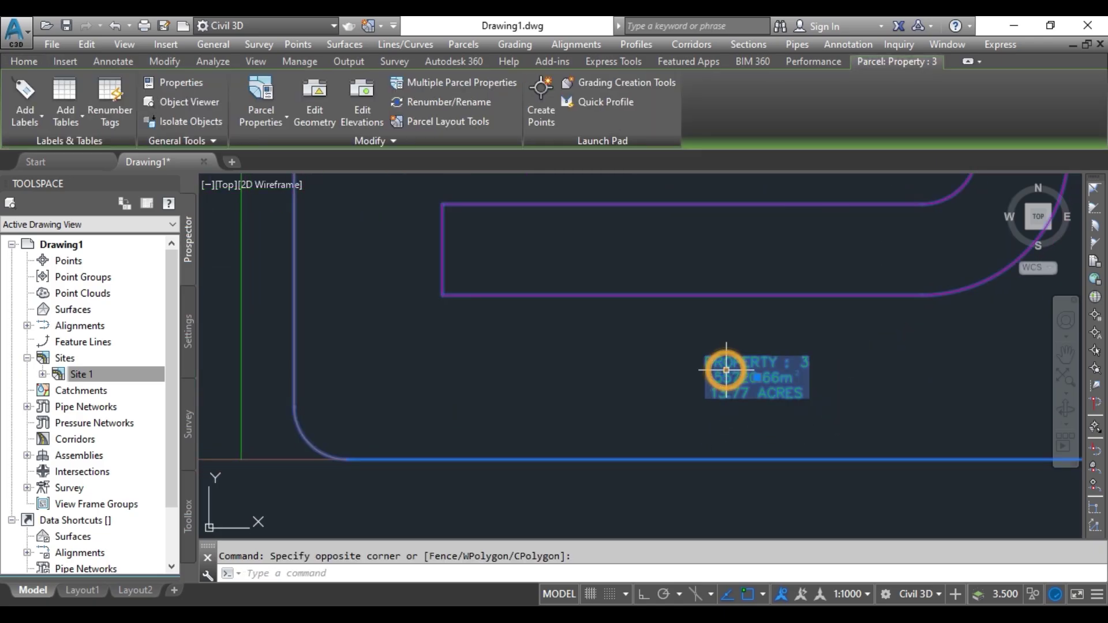
right_click(726, 371)
click(833, 244)
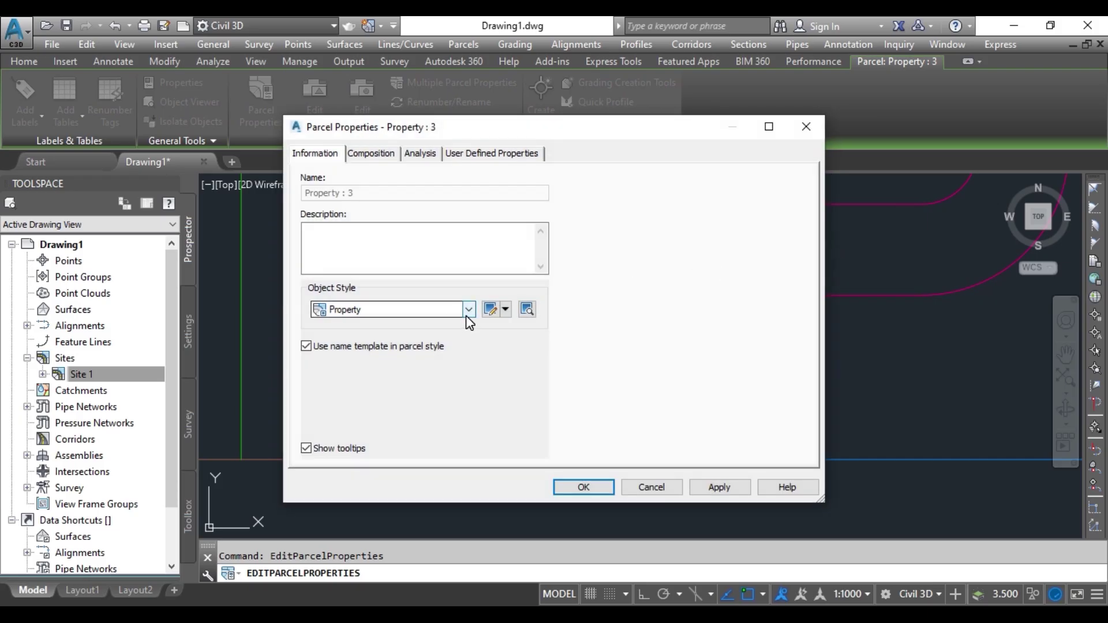
click(469, 309)
click(369, 351)
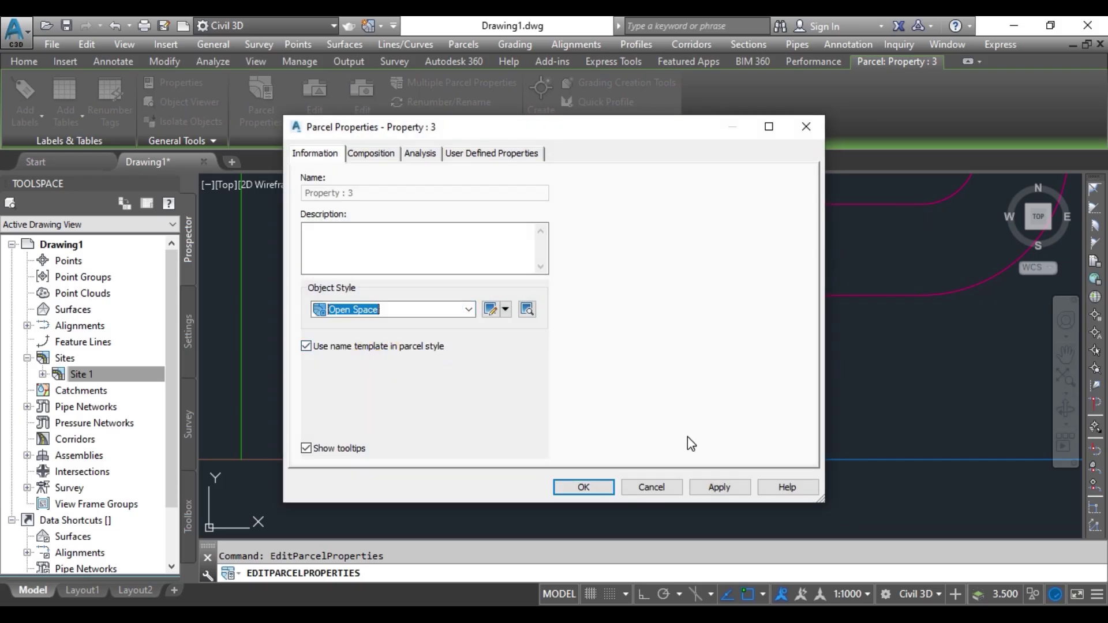
click(715, 488)
click(590, 491)
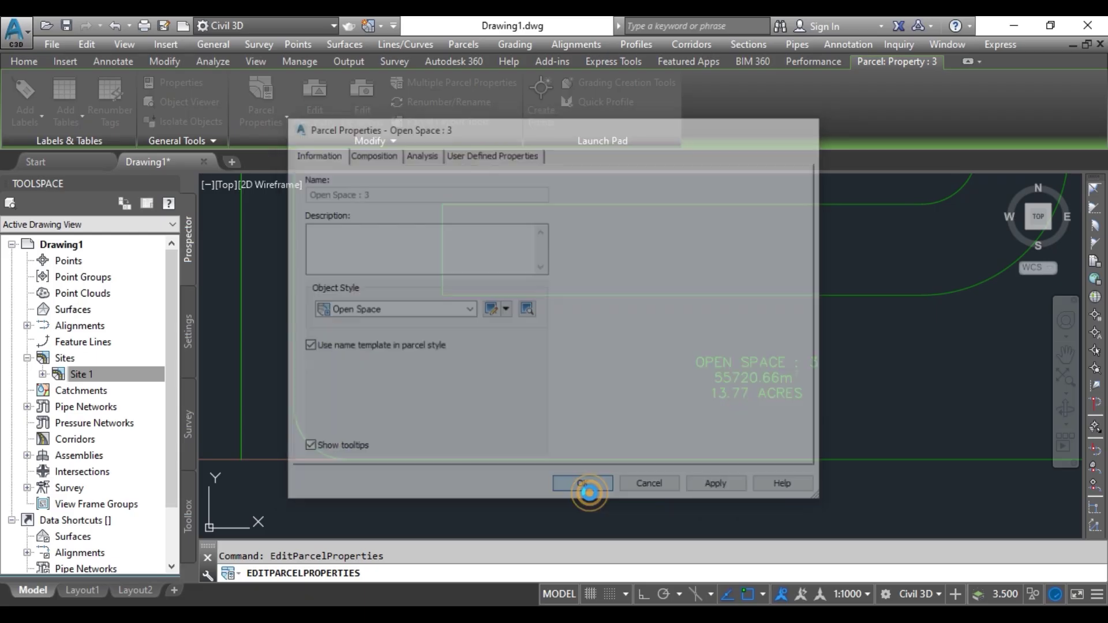
scroll(692, 396, down, 5)
scroll(654, 341, up, 4)
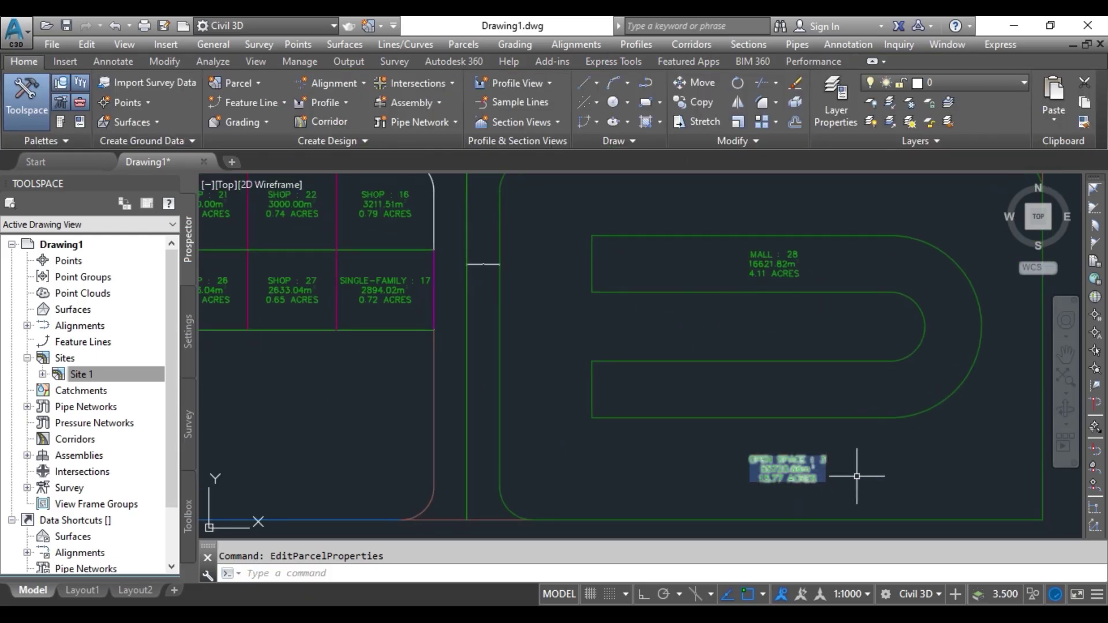
click(895, 455)
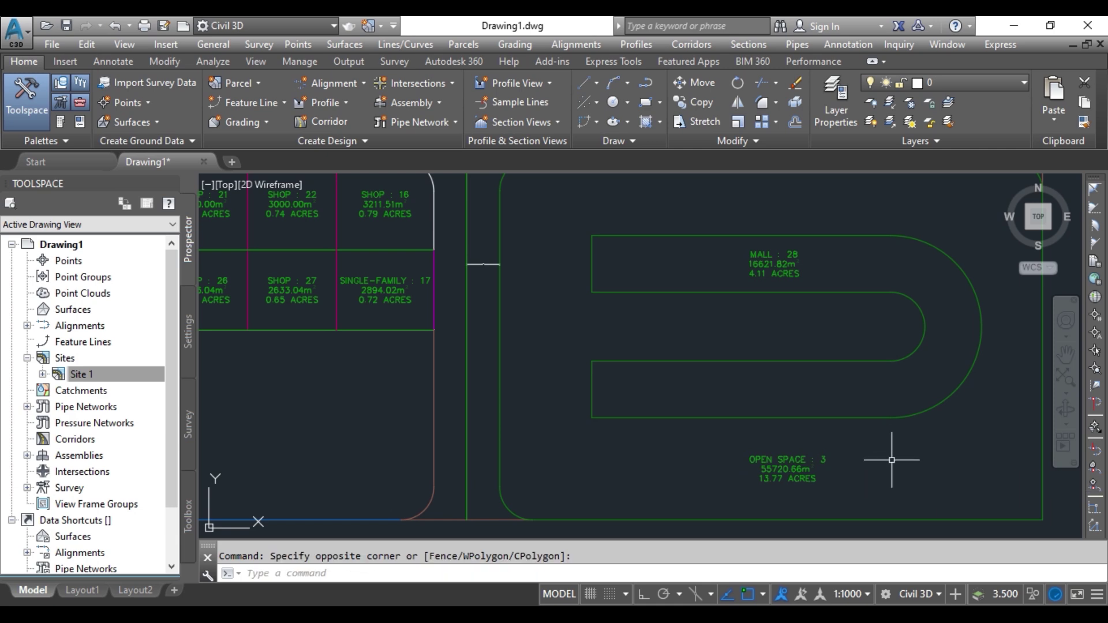
Add single-segment parcel labels to the MALL's northern outer line, near both its west and east ends, and to its outer arc.
scroll(856, 421, down, 3)
scroll(724, 359, up, 4)
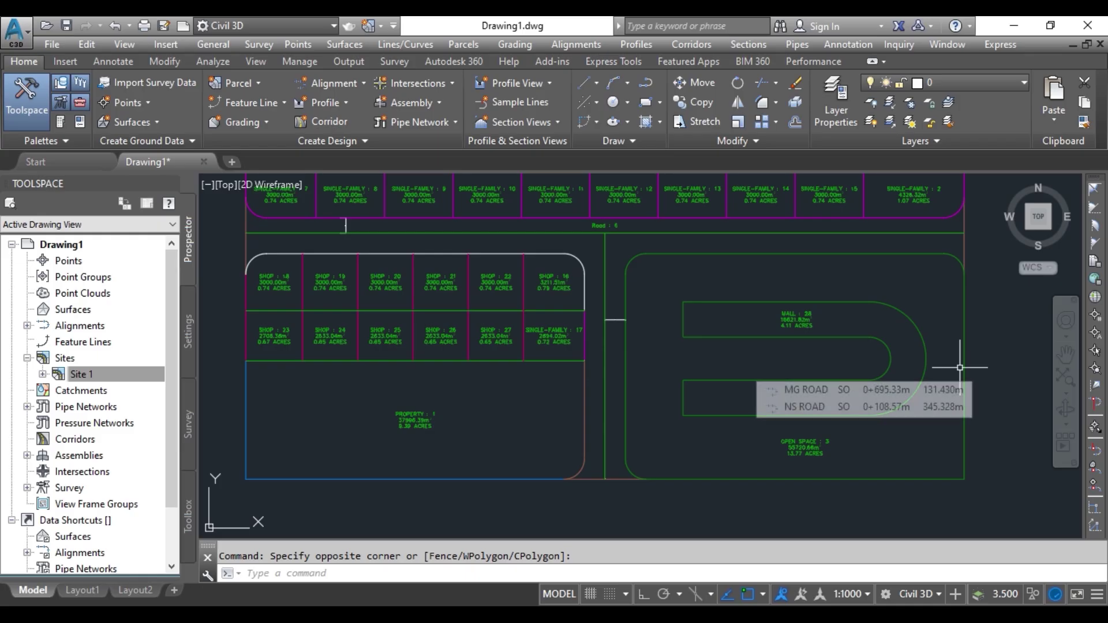
mouse_move(645, 313)
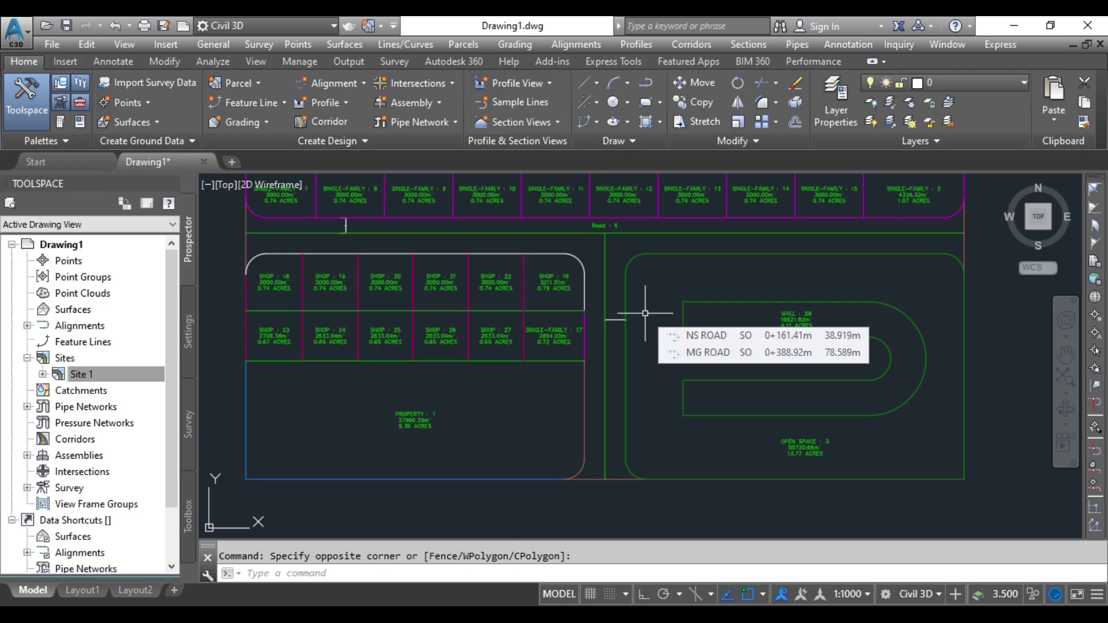
click(472, 46)
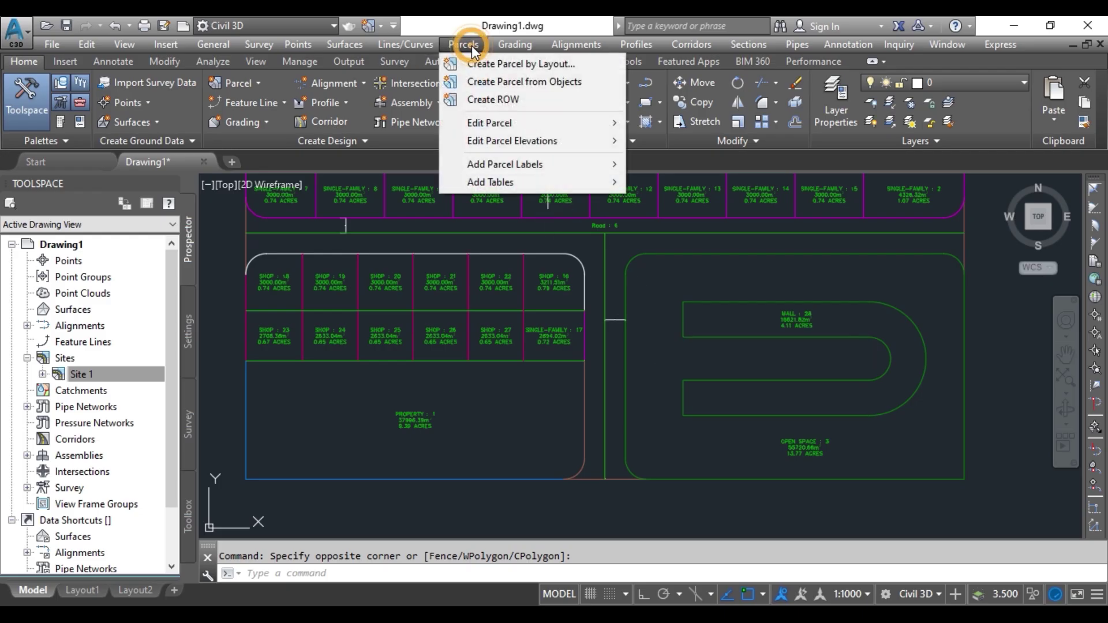
mouse_move(560, 164)
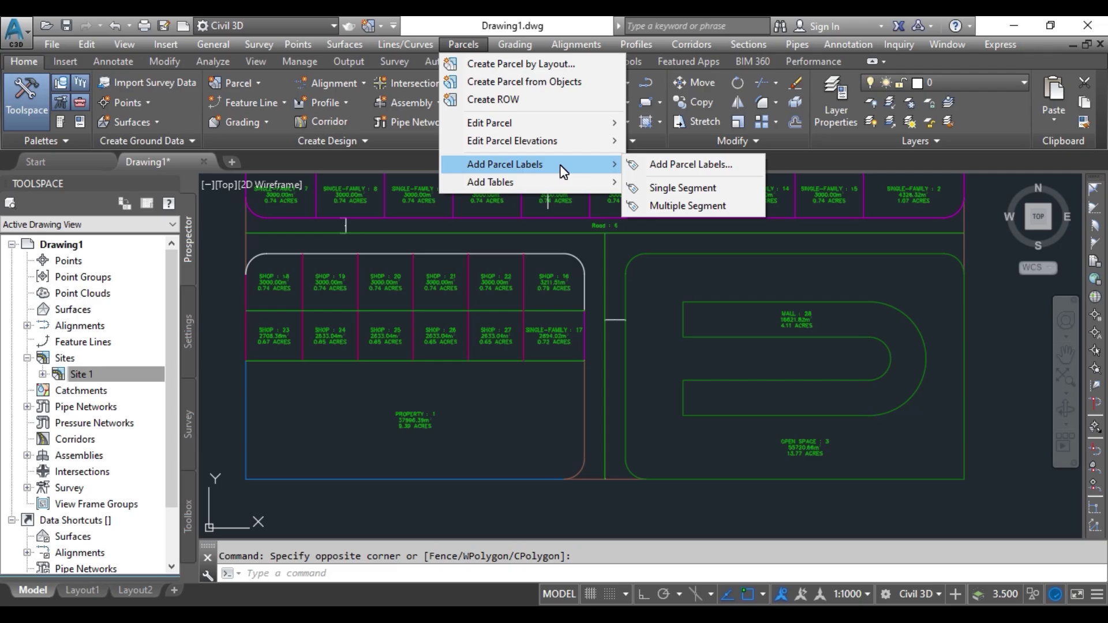
click(680, 188)
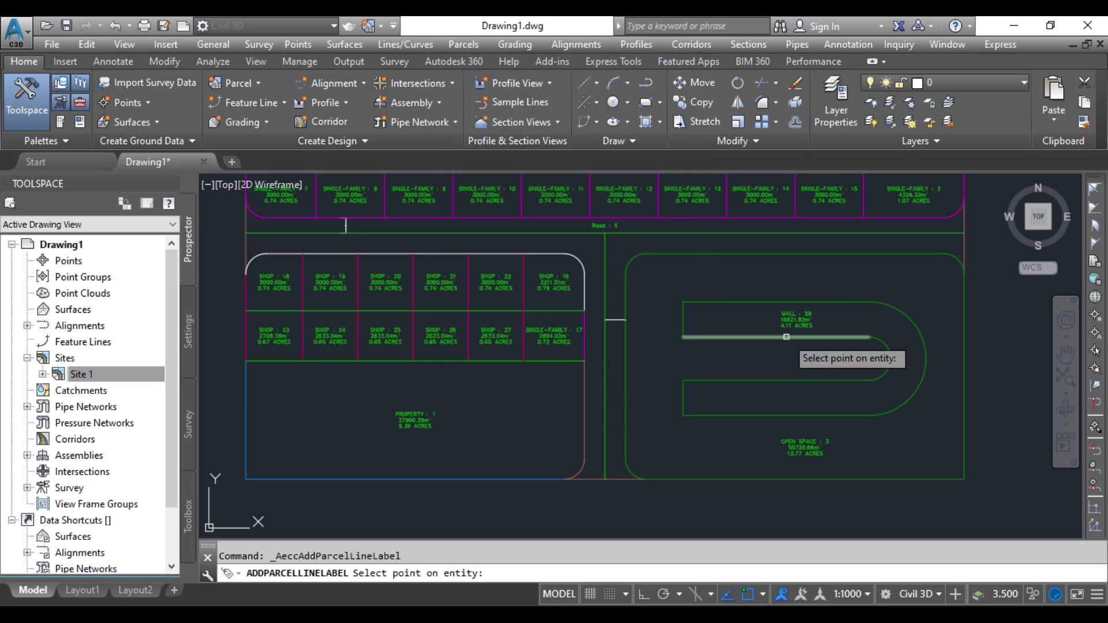
scroll(728, 311, up, 2)
click(658, 254)
scroll(651, 269, up, 3)
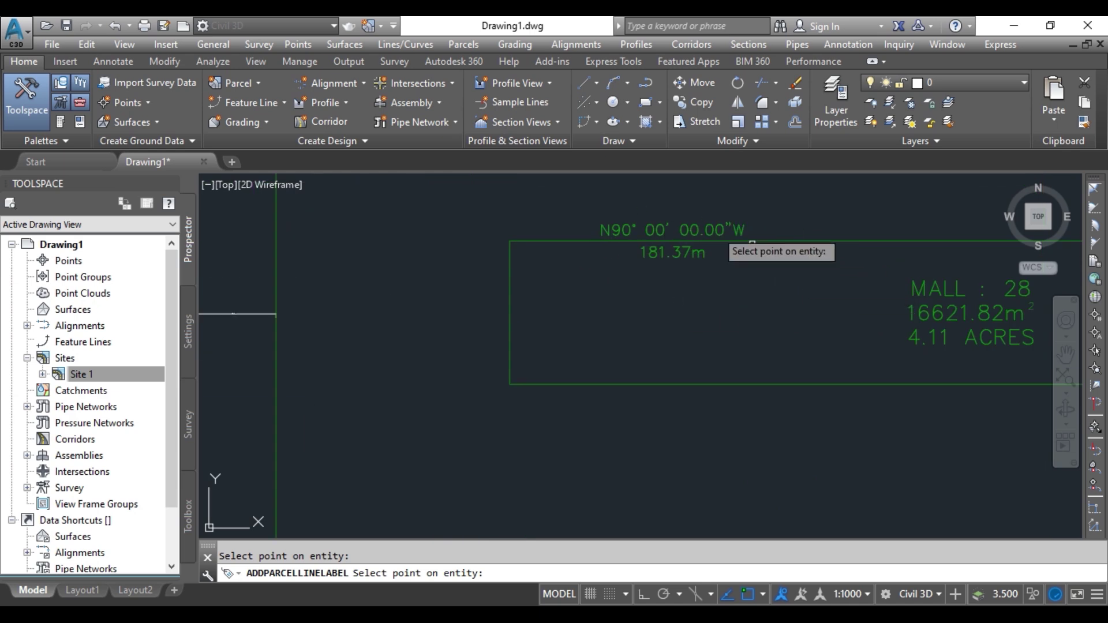
mouse_move(782, 252)
middle_down()
mouse_move(608, 248)
mouse_move(566, 227)
middle_up()
scroll(770, 260, down, 2)
click(937, 256)
click(815, 208)
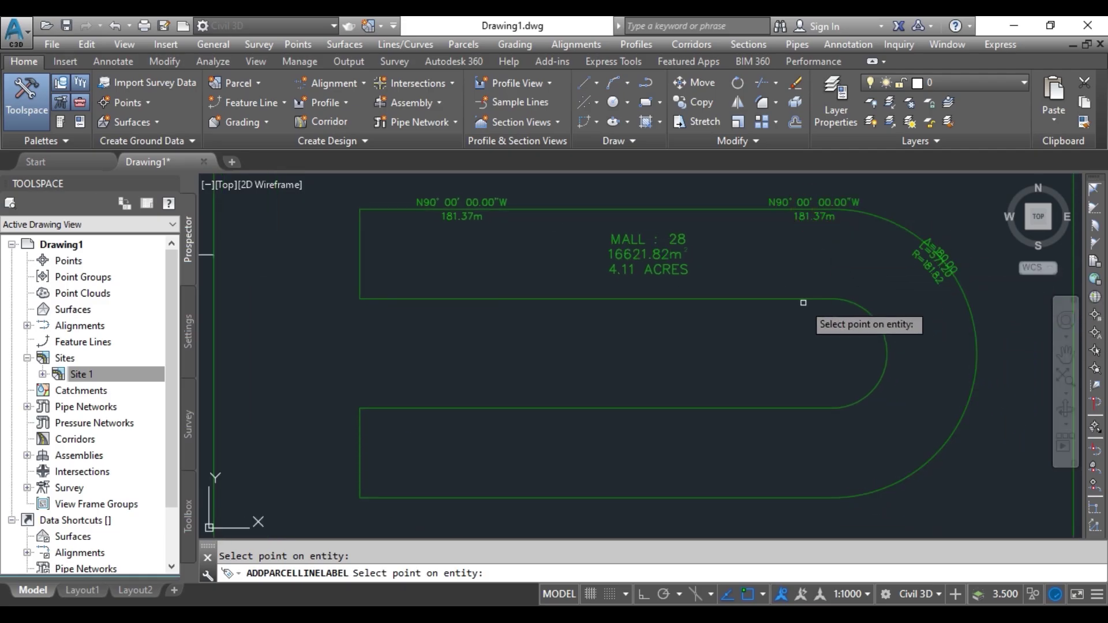
Label the MALL's upper inner line at its east and west parts, the inner arc and the upper west end line.
click(796, 302)
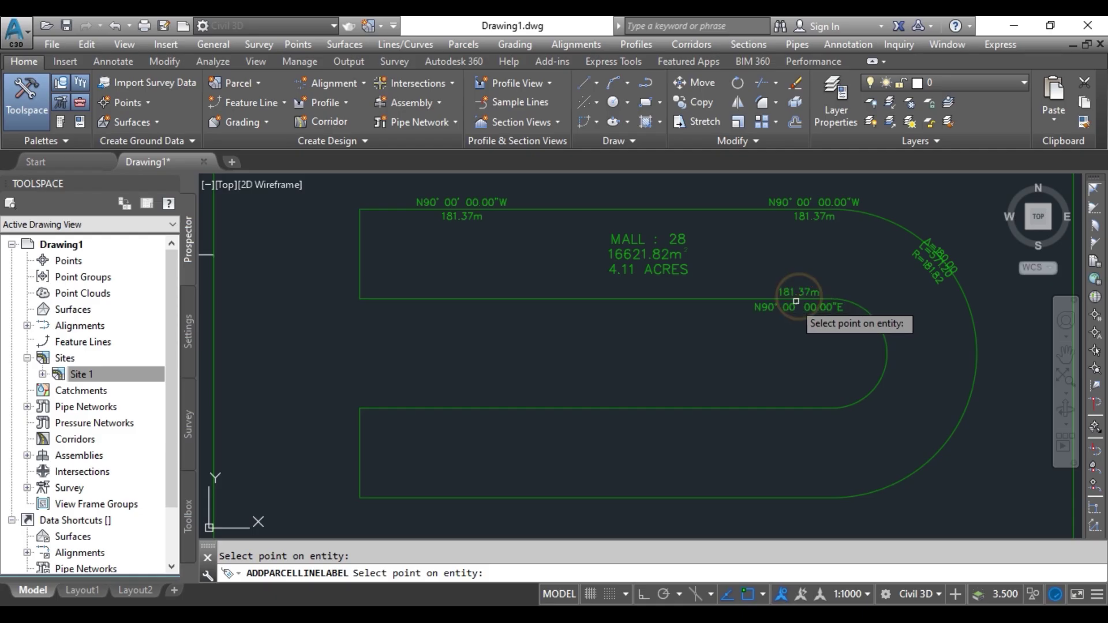
click(879, 333)
click(524, 296)
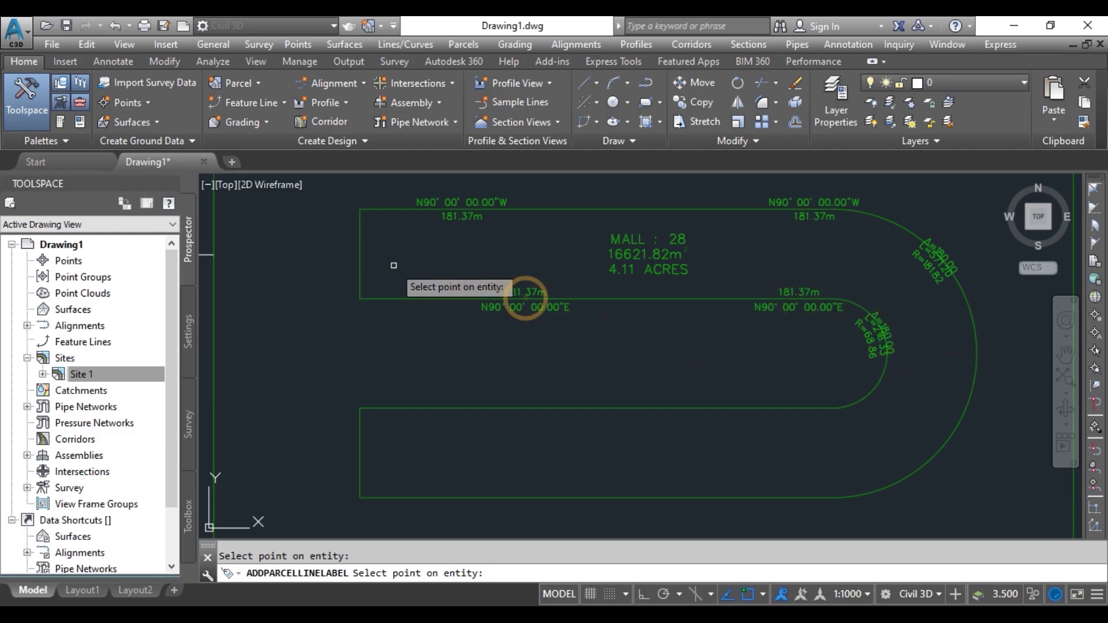
click(359, 252)
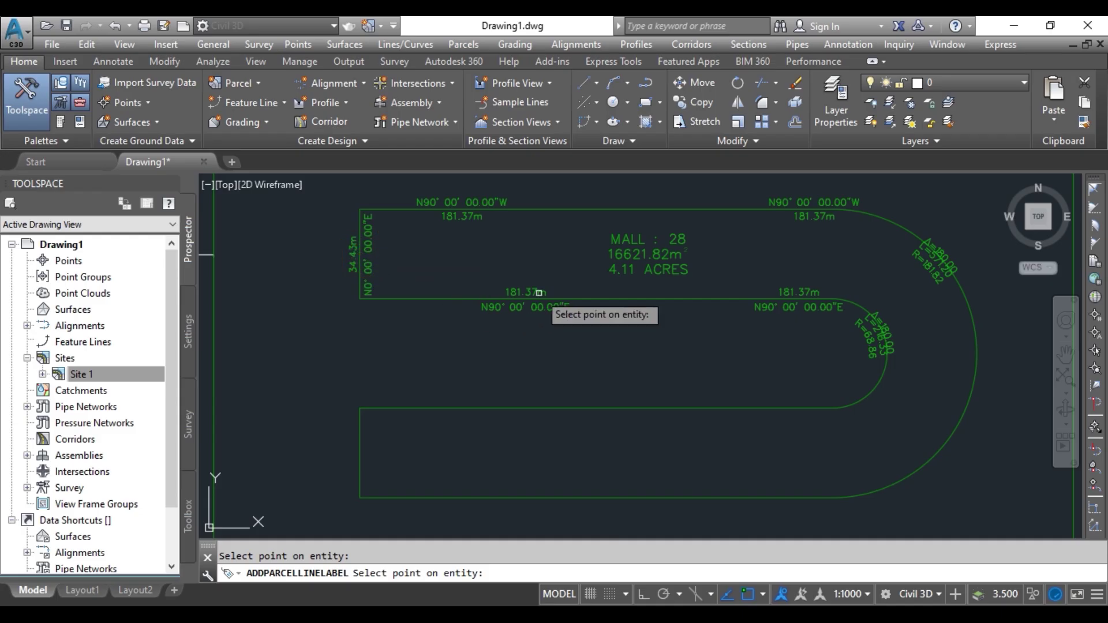
Try multiple-segment labelling on parcel lines, and add a segment label to the north-south road centreline.
click(465, 43)
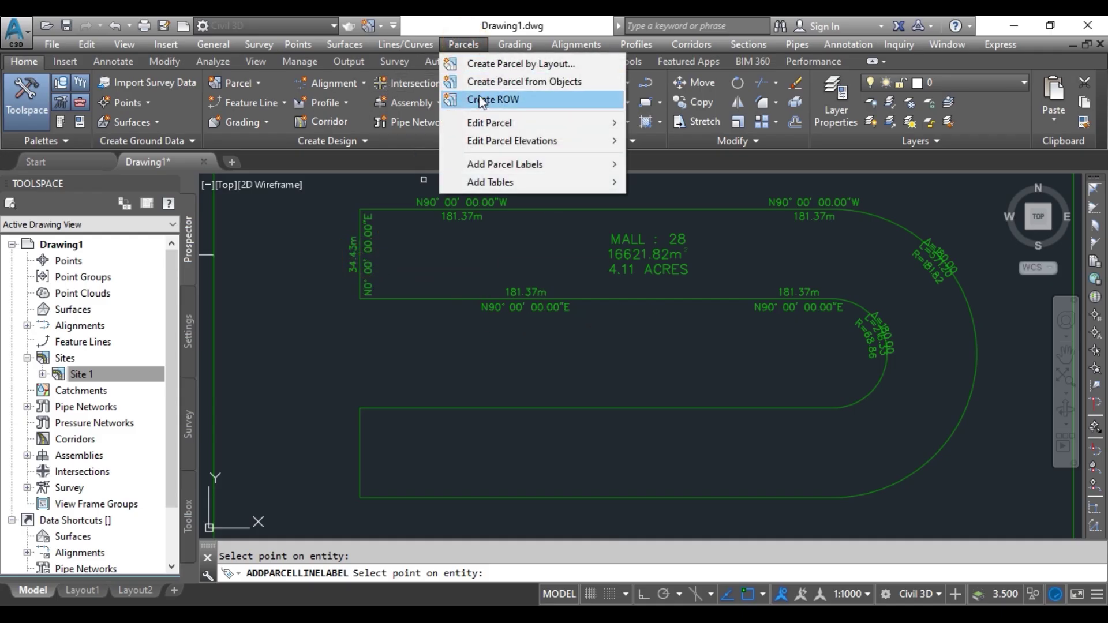
click(700, 207)
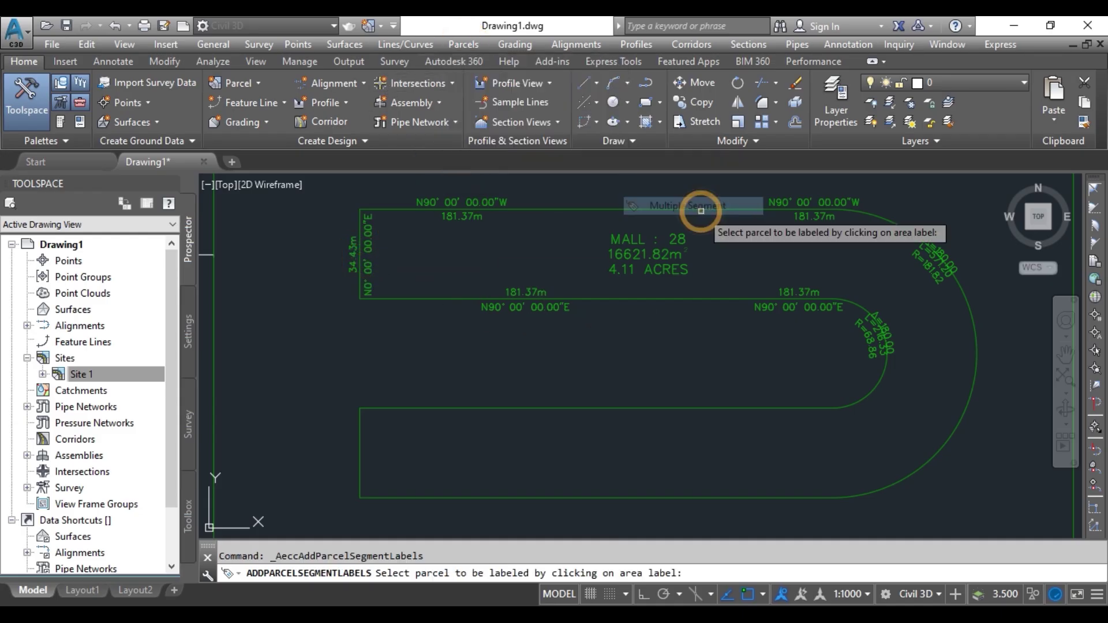
click(654, 408)
scroll(779, 340, down, 3)
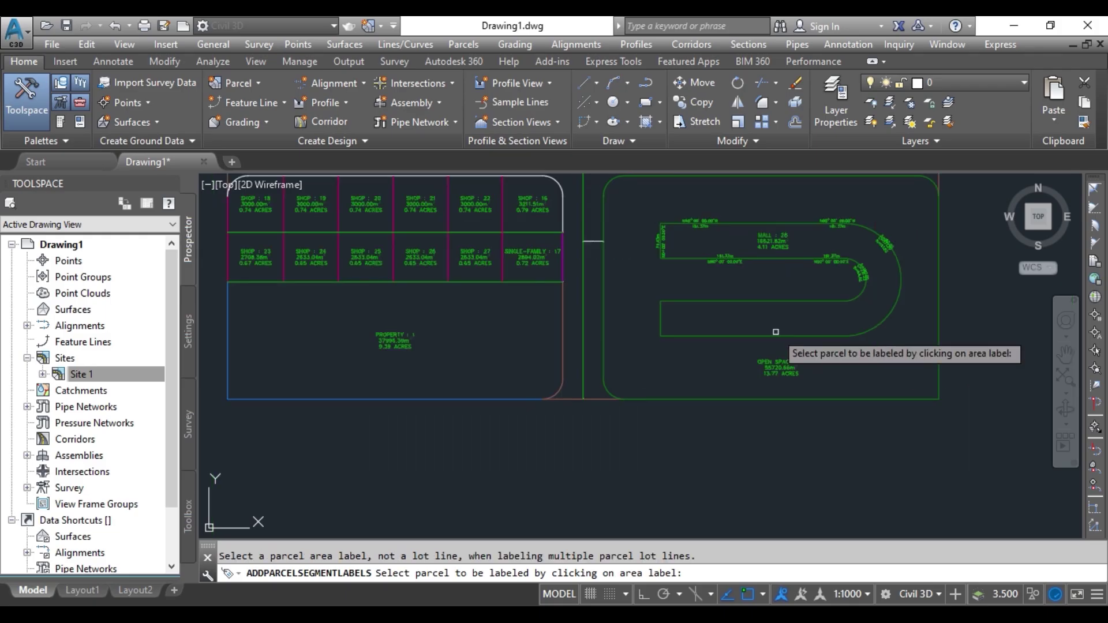
click(604, 311)
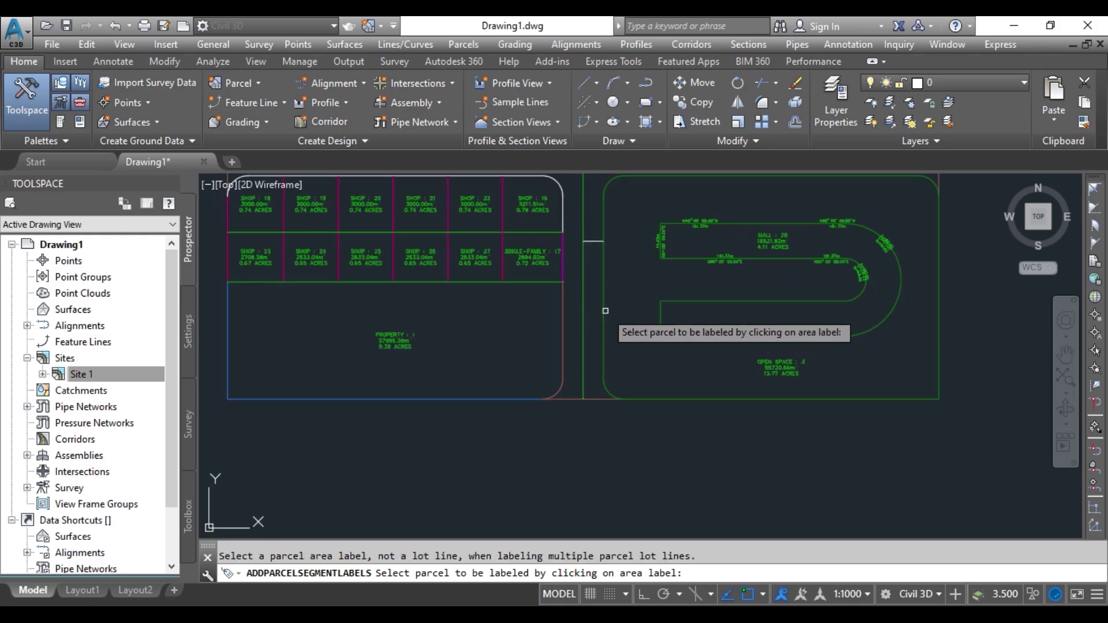
click(507, 399)
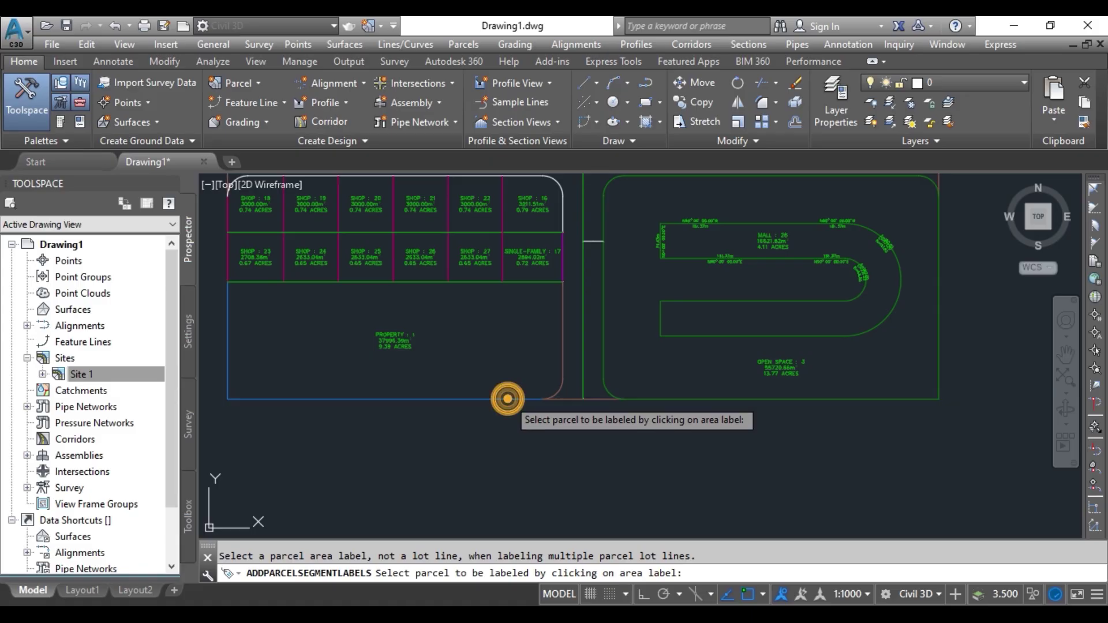
click(581, 341)
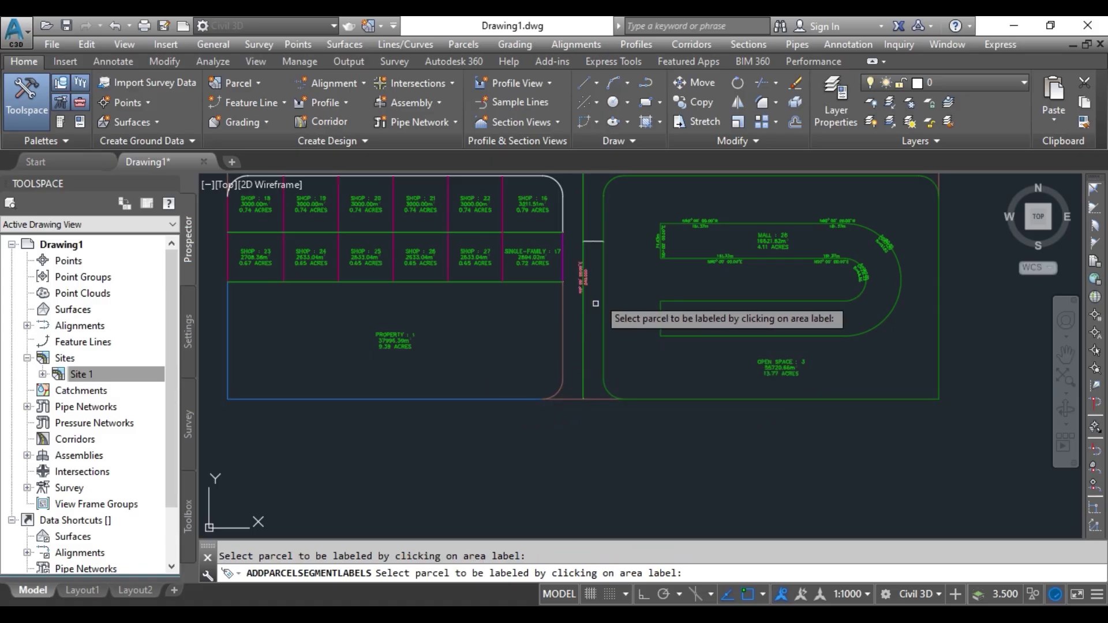
scroll(569, 276, up, 8)
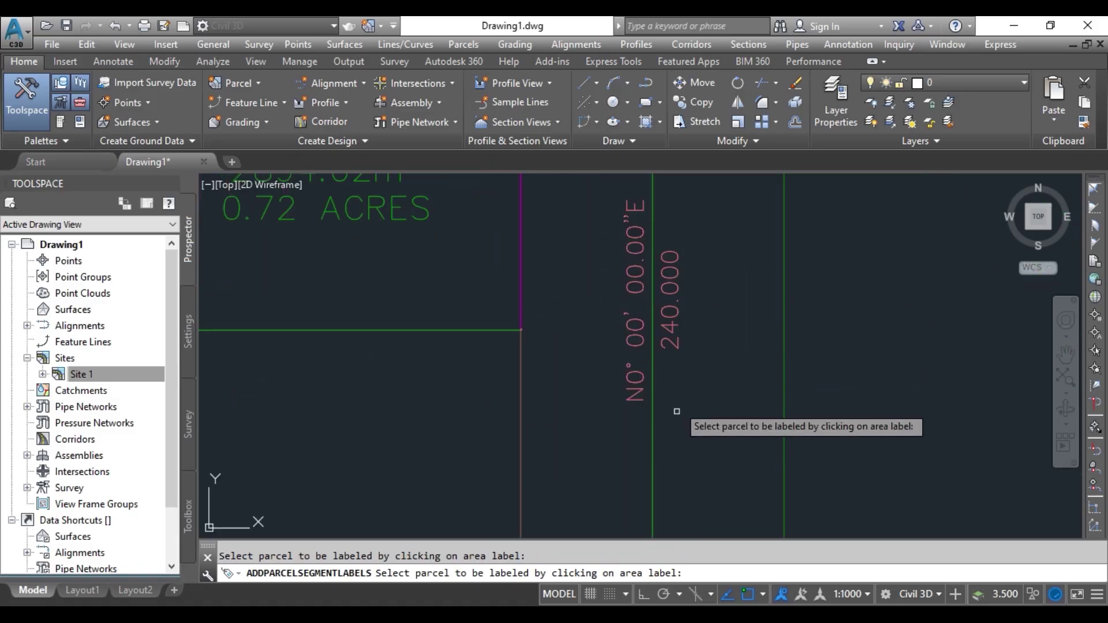
scroll(677, 411, down, 8)
Add a segment label to the east-west road centreline beside the Road : 6 label.
click(654, 265)
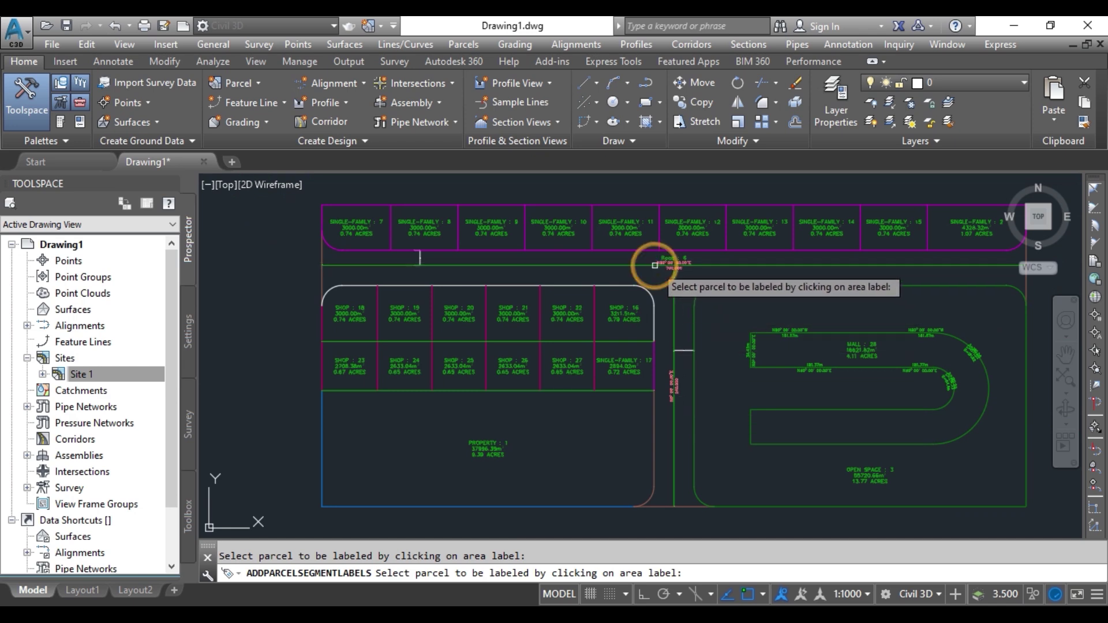
scroll(654, 265, up, 7)
click(935, 261)
scroll(819, 300, down, 4)
scroll(656, 249, down, 4)
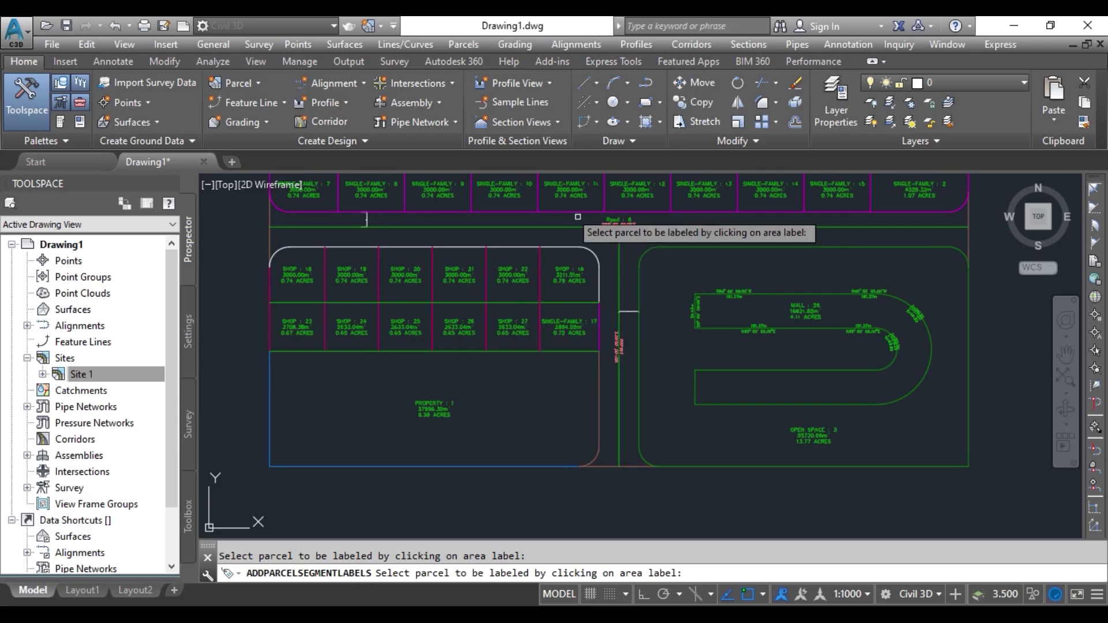
click(577, 217)
Add single-segment labels to the south boundary and the straight east side of the Property : 1 parcel.
click(468, 45)
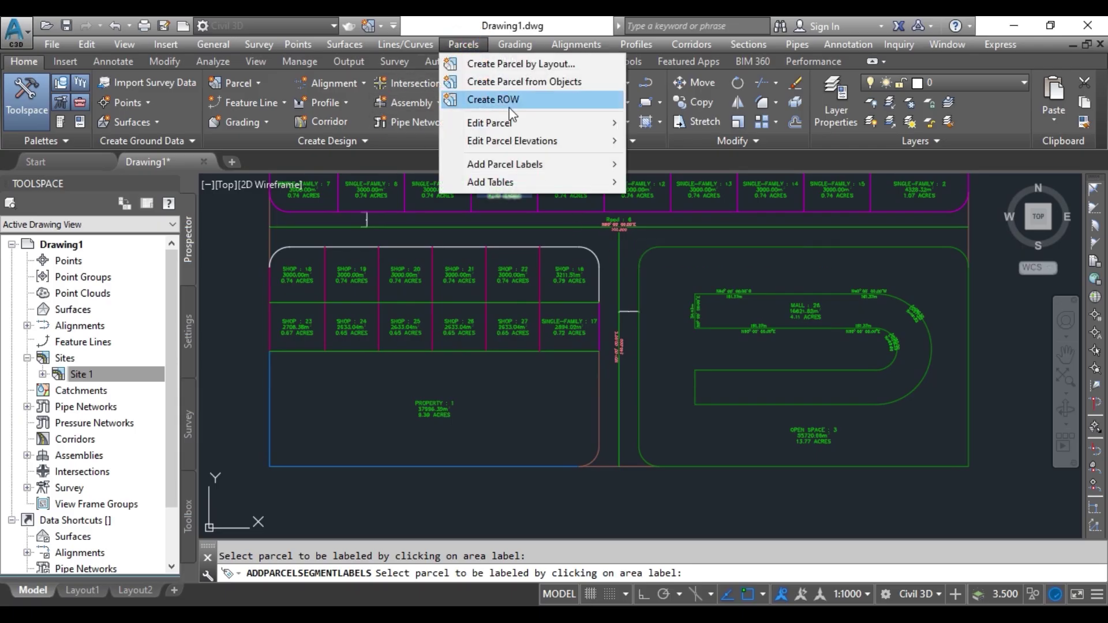
mouse_move(547, 169)
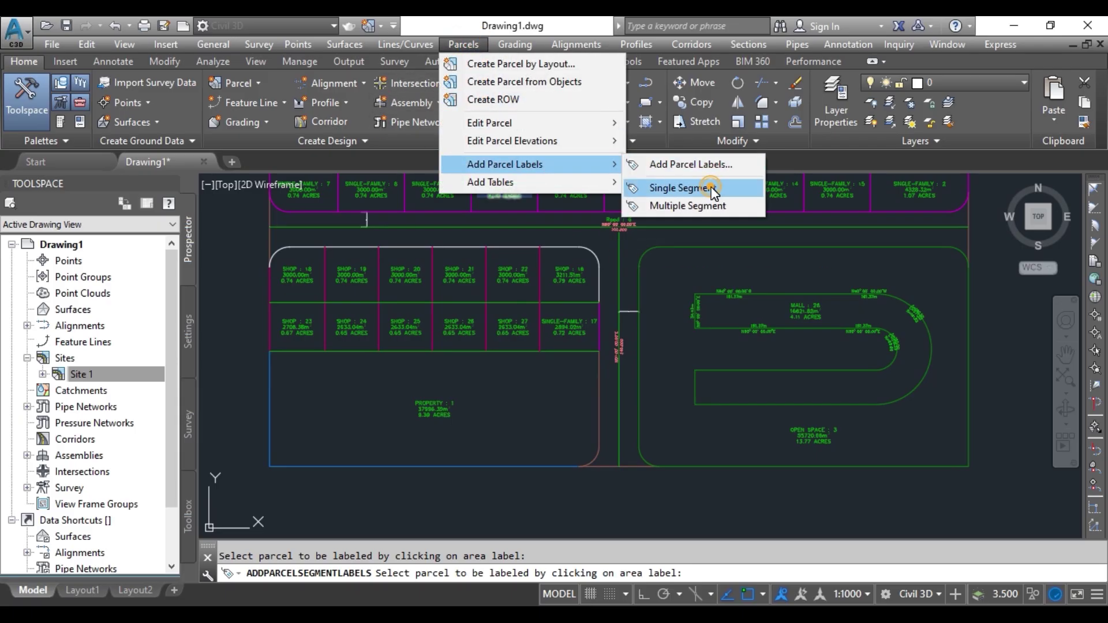
click(681, 188)
click(539, 460)
click(546, 467)
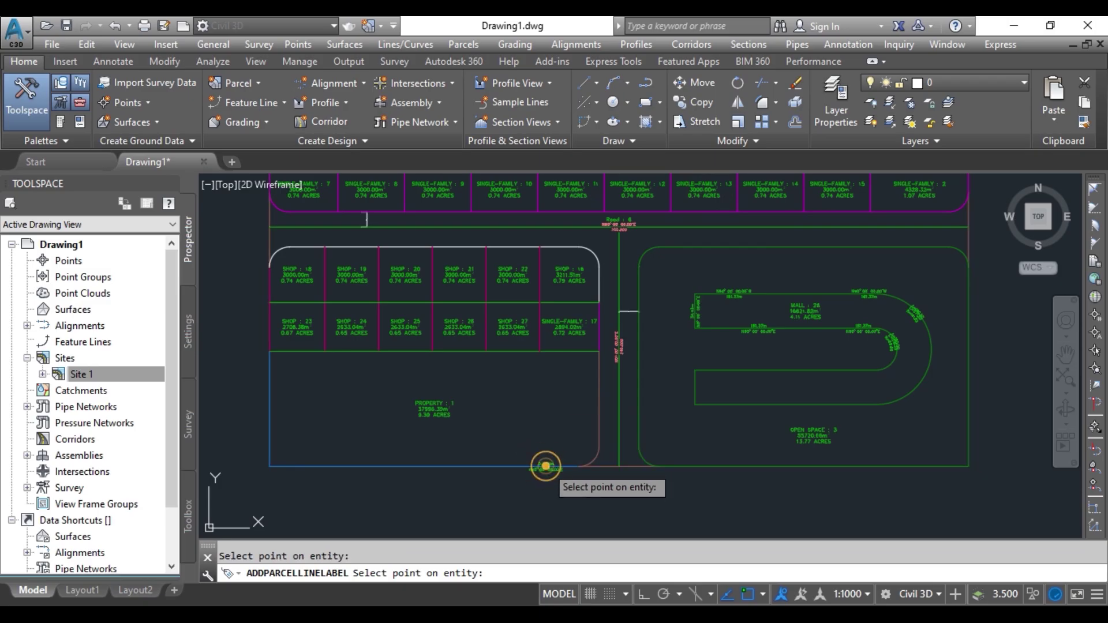
scroll(545, 482, up, 6)
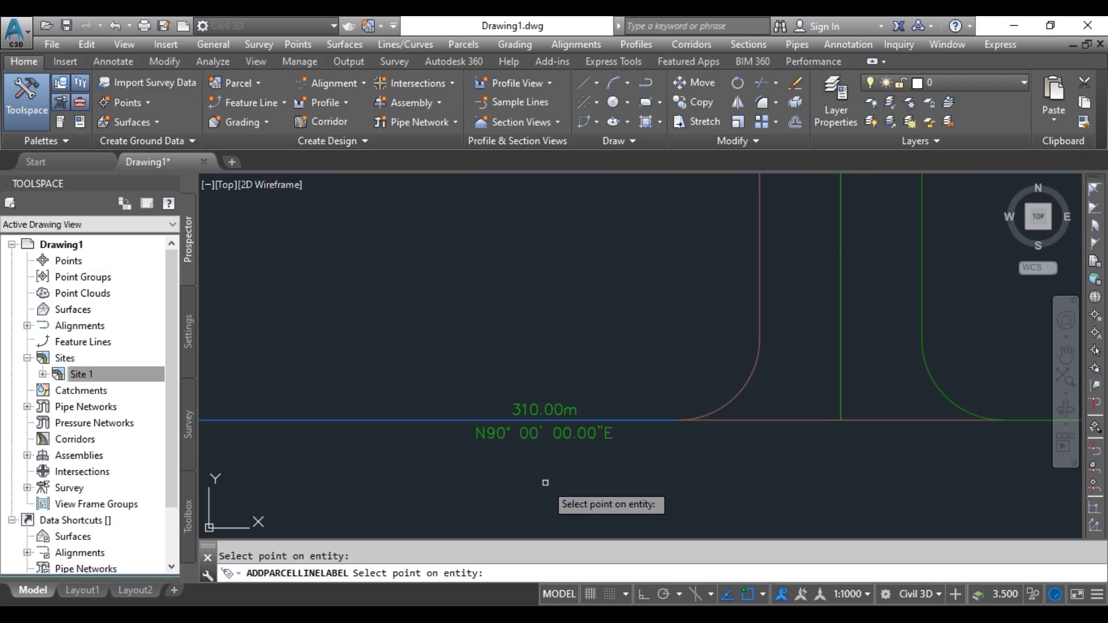
click(761, 279)
scroll(635, 365, down, 6)
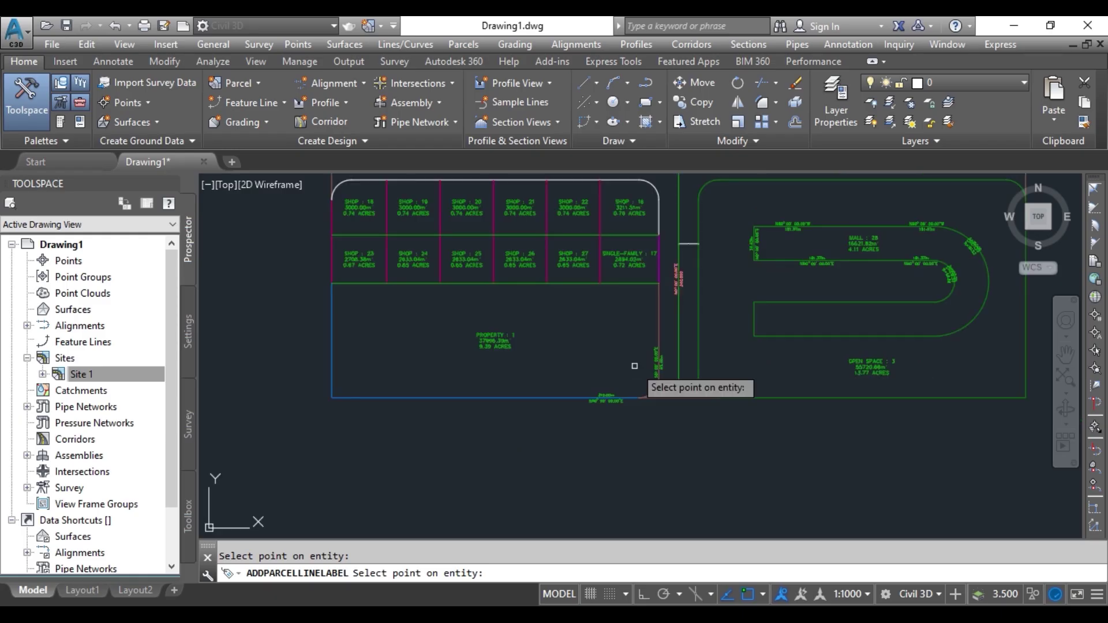
click(465, 45)
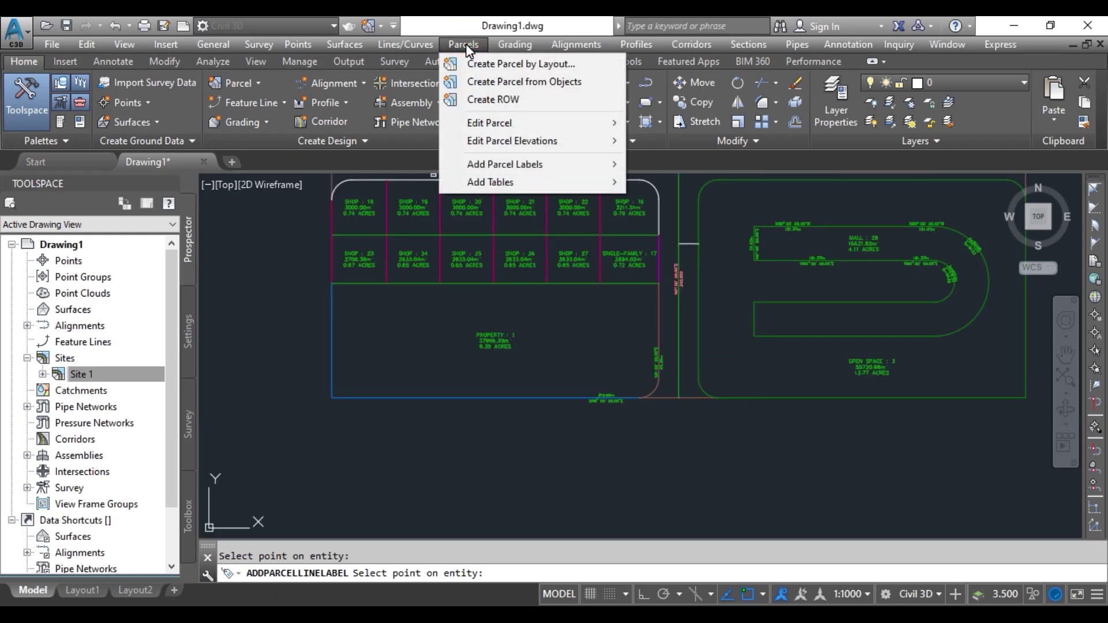
mouse_move(545, 120)
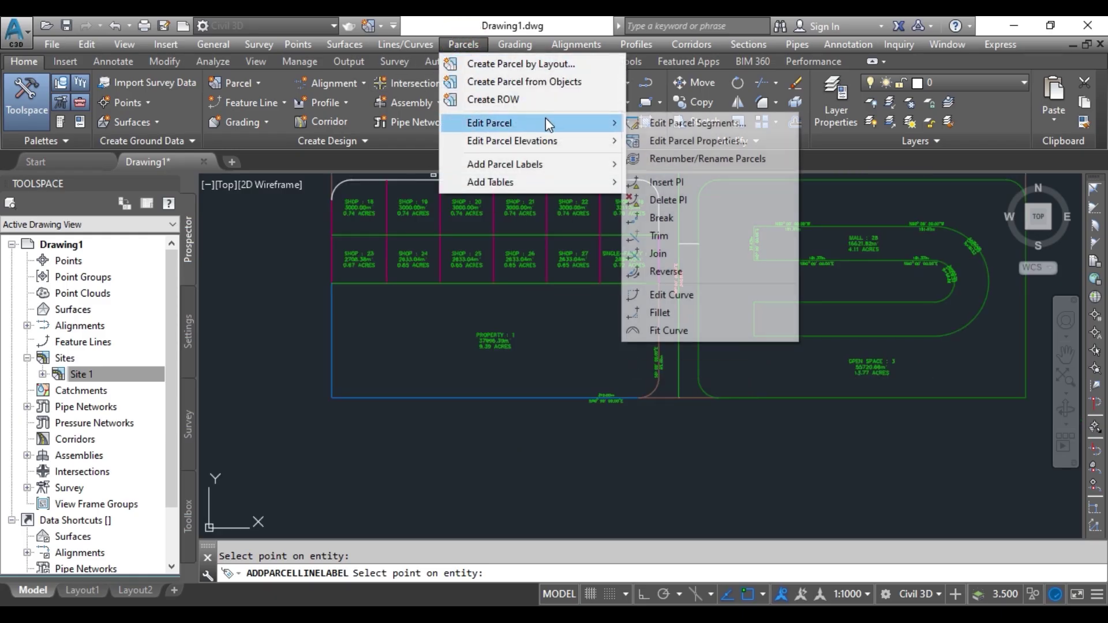
click(709, 159)
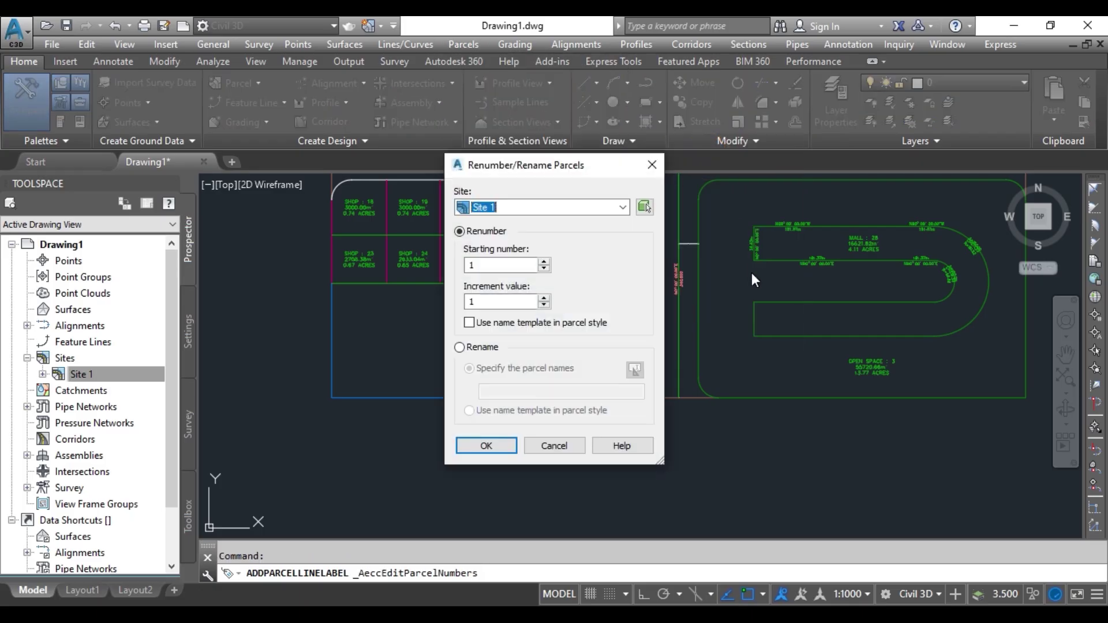
click(652, 165)
Start Renumber/Rename Parcels for Site 1, enter 101 as starting number, and switch to renaming with specified parcel names.
scroll(427, 294, up, 2)
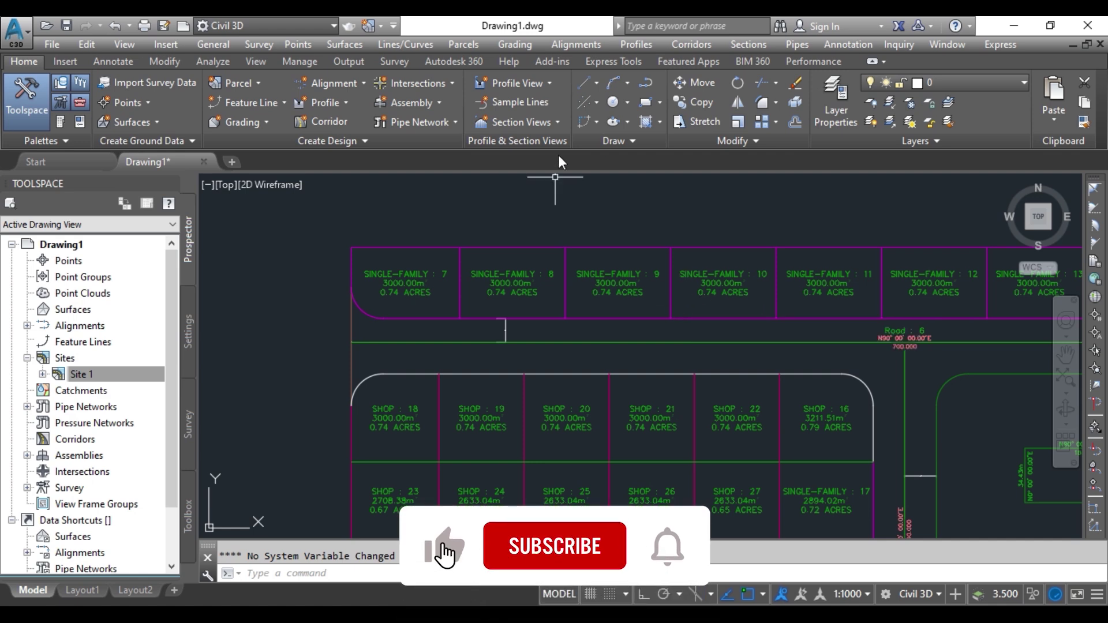
click(478, 49)
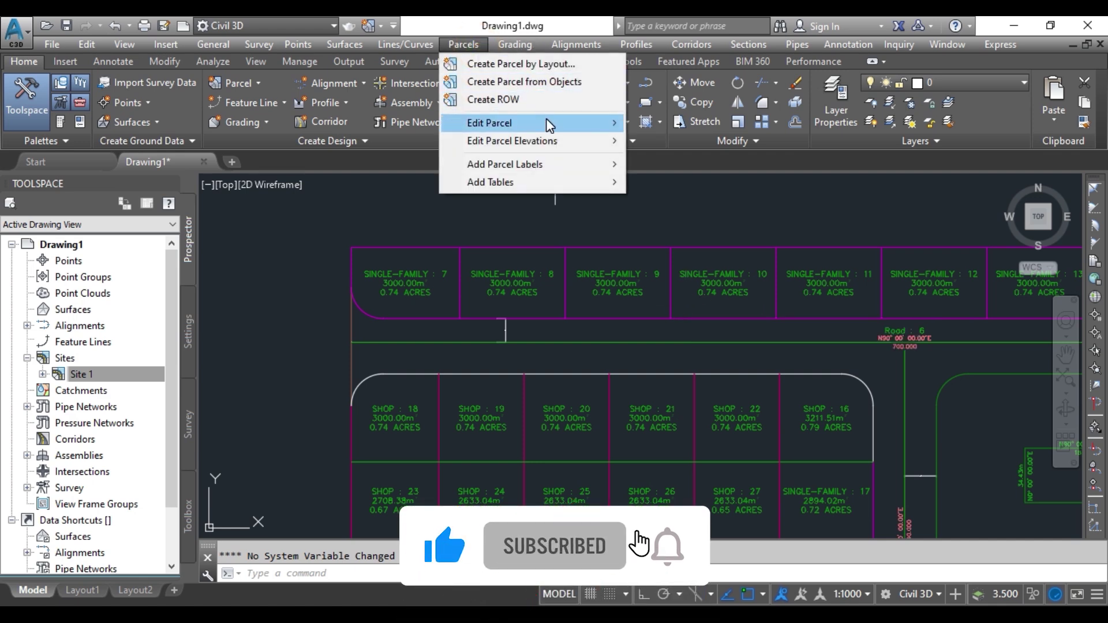
mouse_move(546, 121)
click(680, 161)
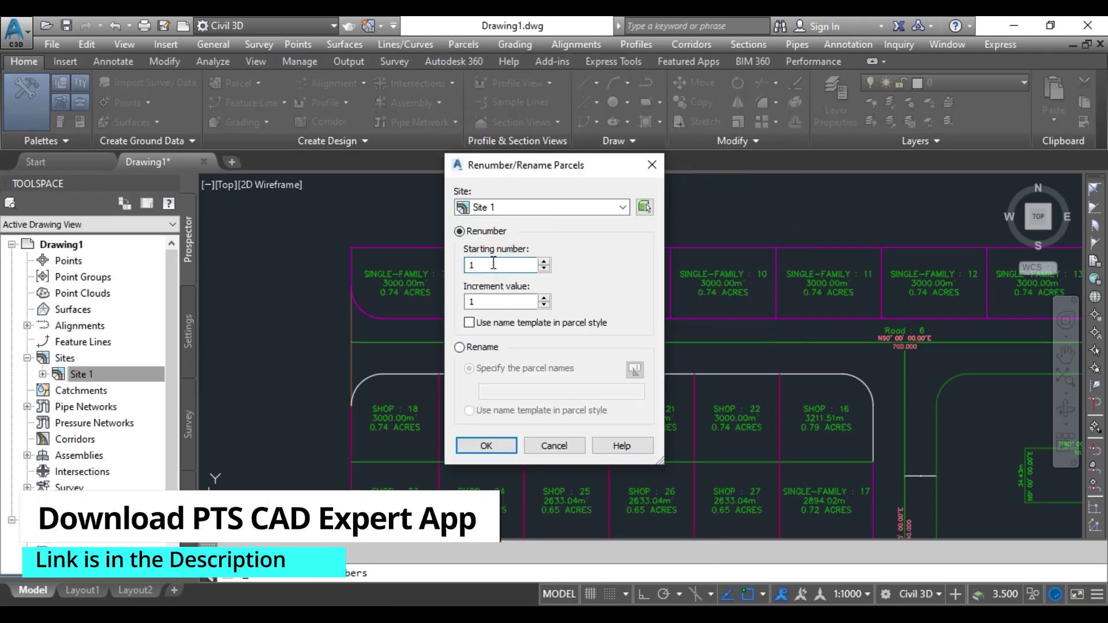
text(01)
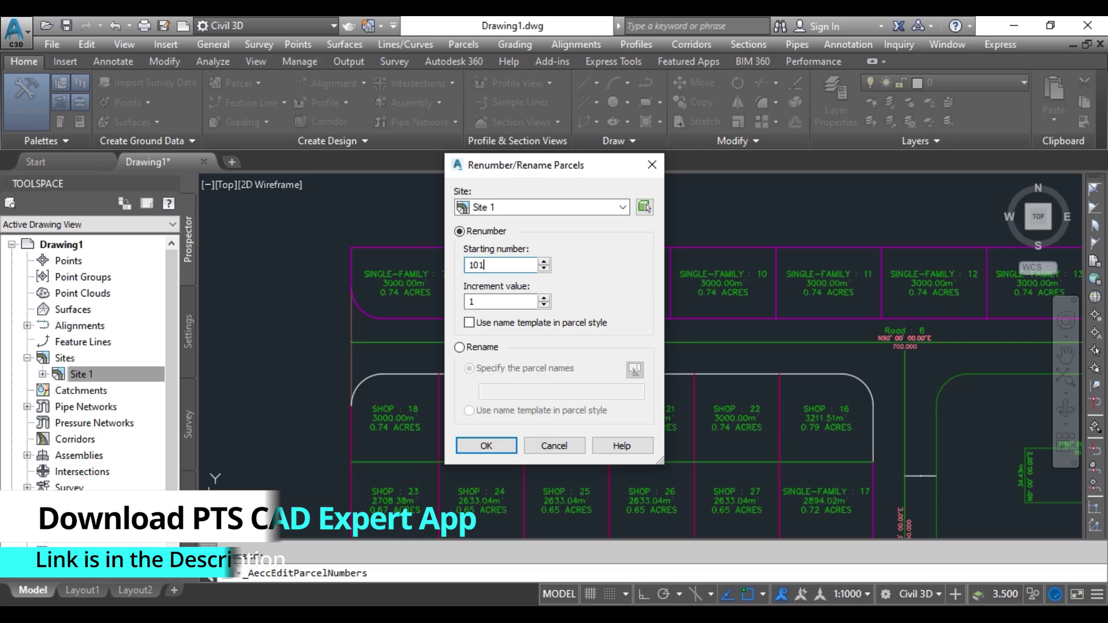
click(460, 348)
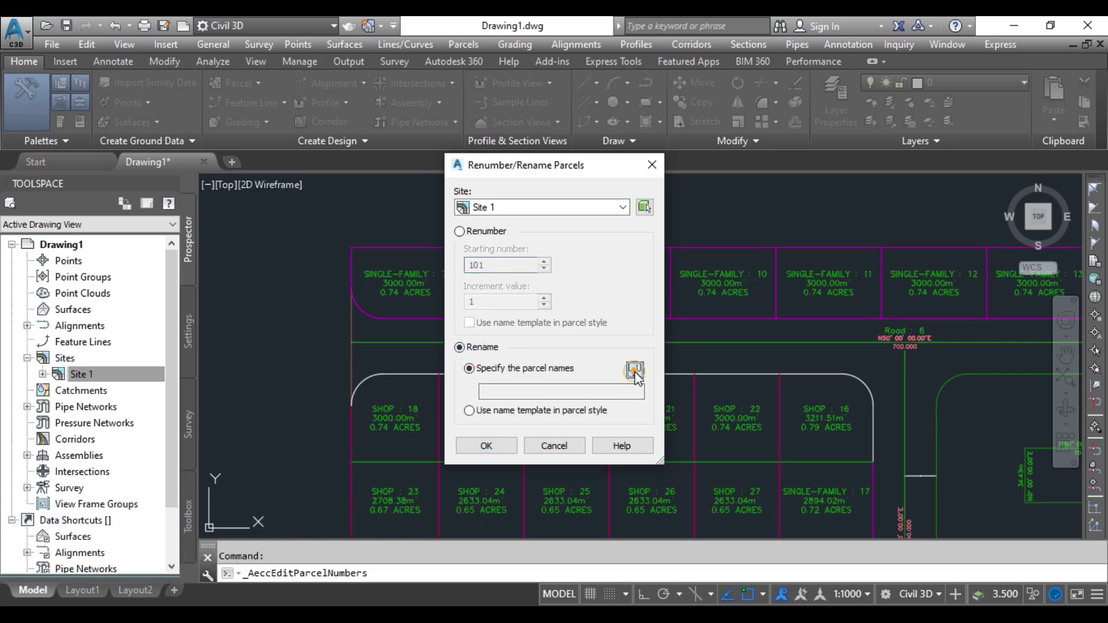
Enter BUNGLOW as the parcel name template and set its number style to 01, 02, 03...
click(634, 369)
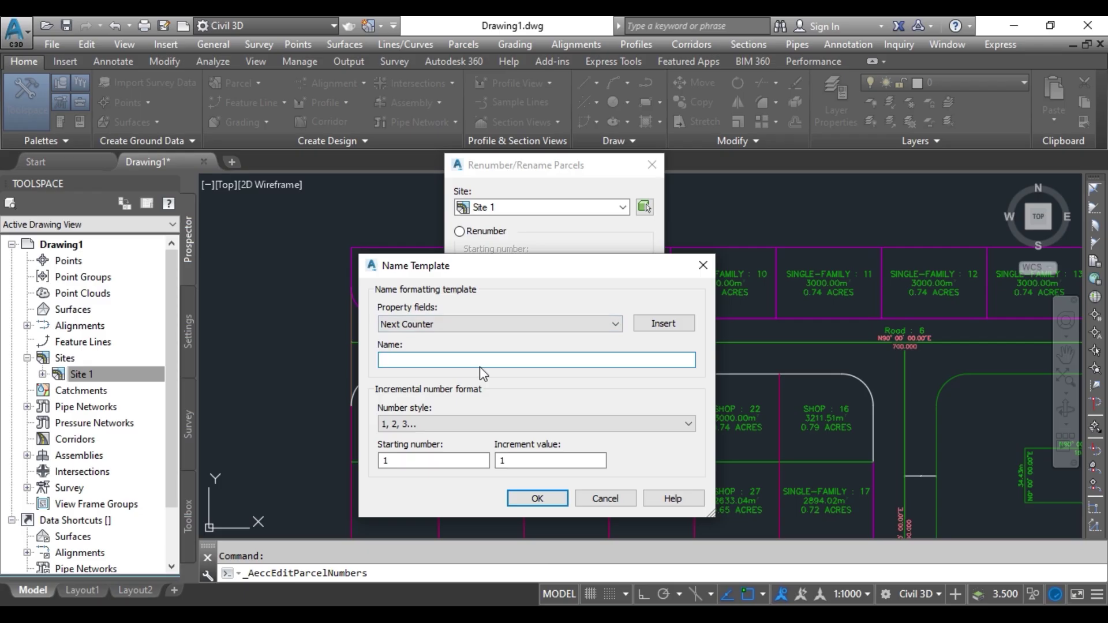
text(BUNGLOW)
click(466, 425)
click(460, 451)
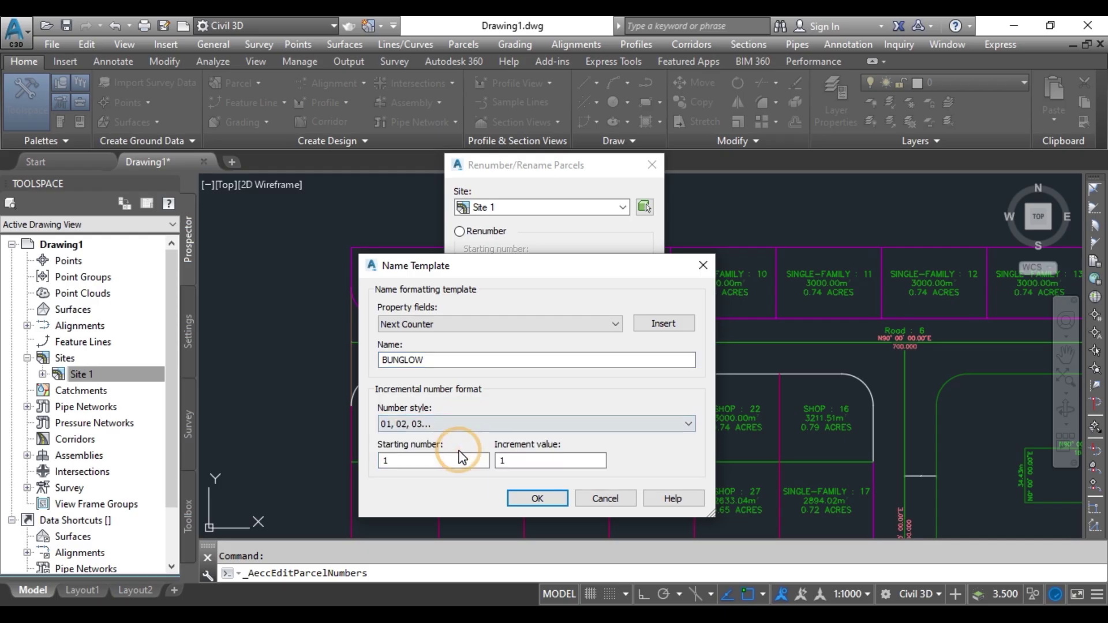
click(524, 499)
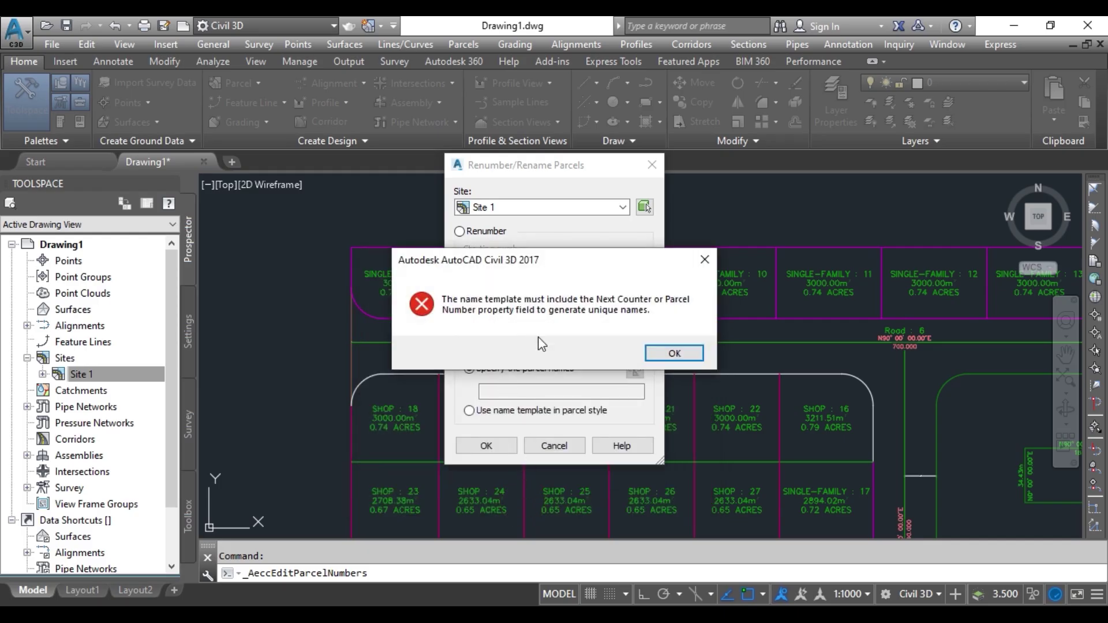
click(710, 260)
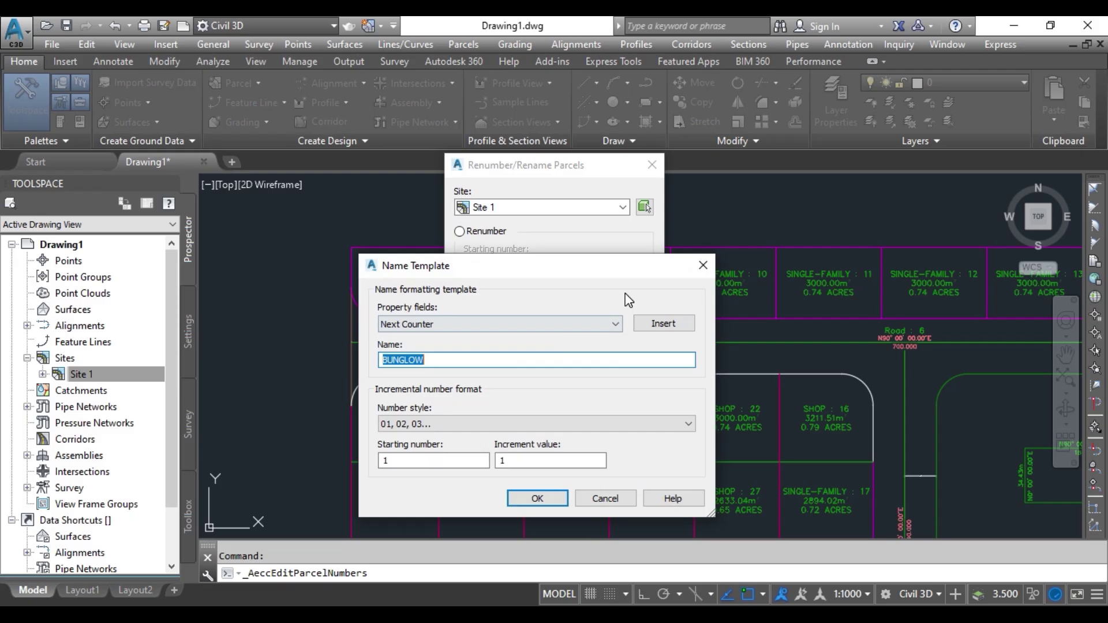
Insert the Next Counter field after BUNGLOW in the name template and accept the template.
click(660, 326)
click(381, 359)
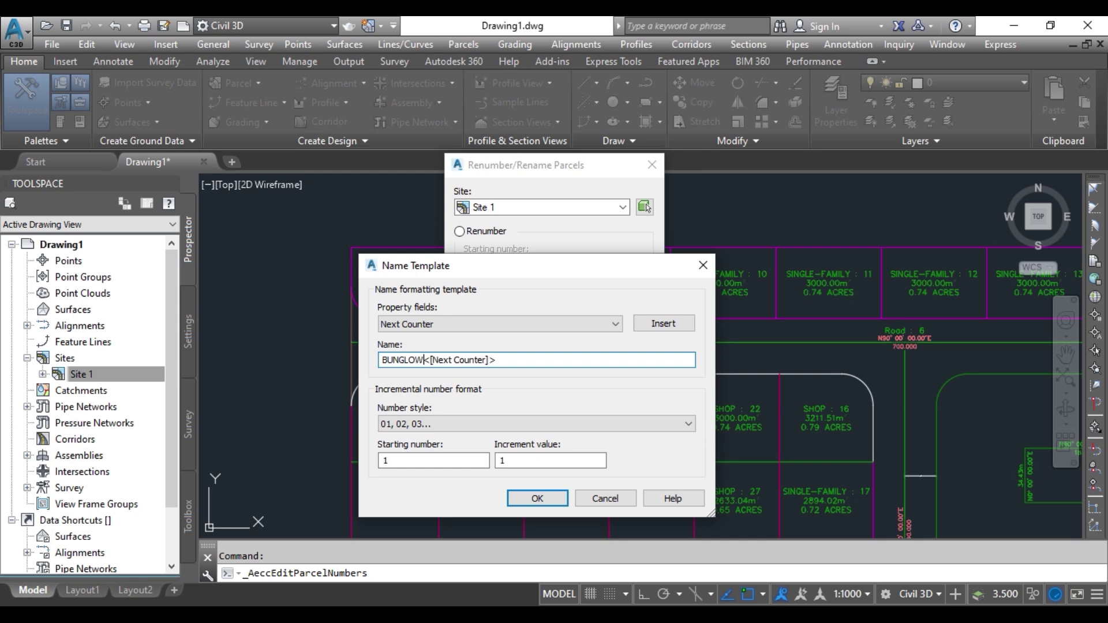
click(517, 498)
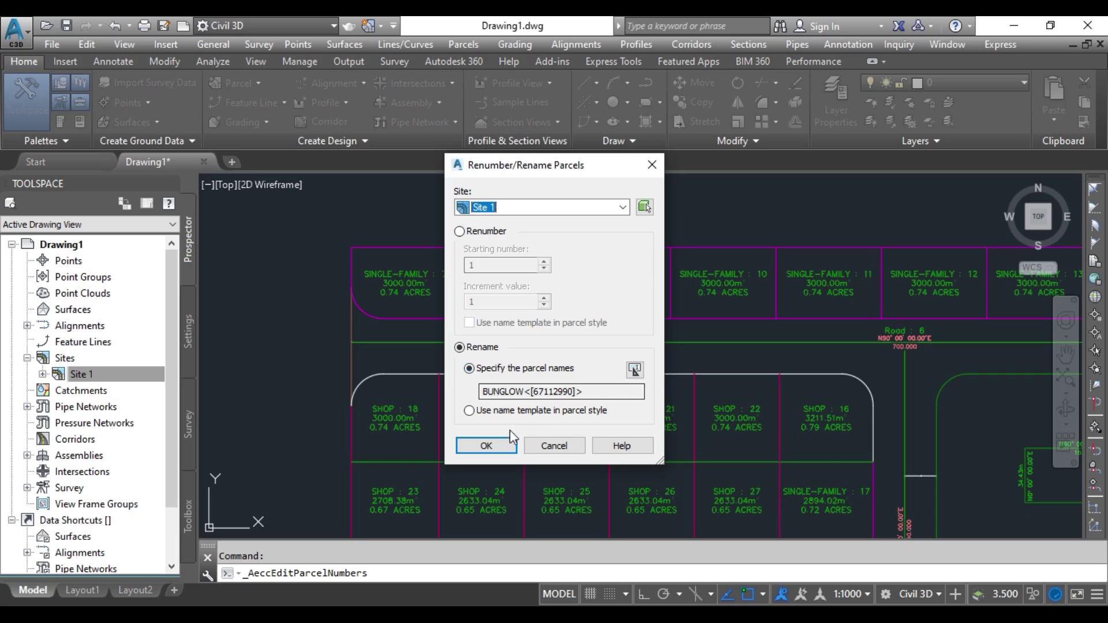
Apply the renaming to the northern row of single-family parcels with a line crossing them from west to east.
click(486, 446)
scroll(444, 340, down, 5)
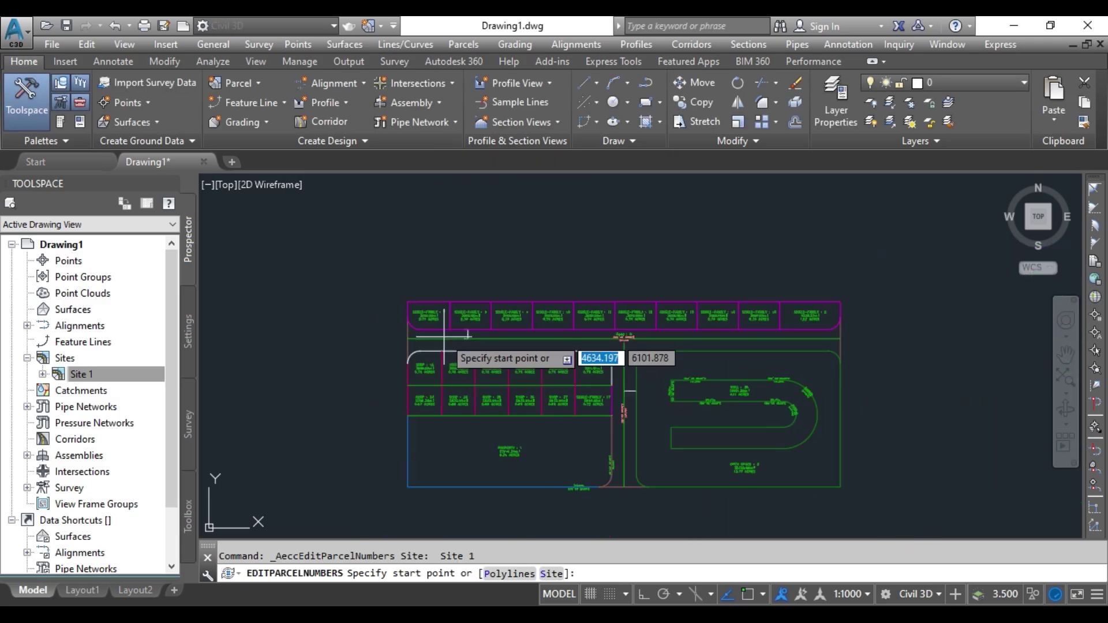
scroll(375, 320, up, 4)
scroll(369, 294, down, 1)
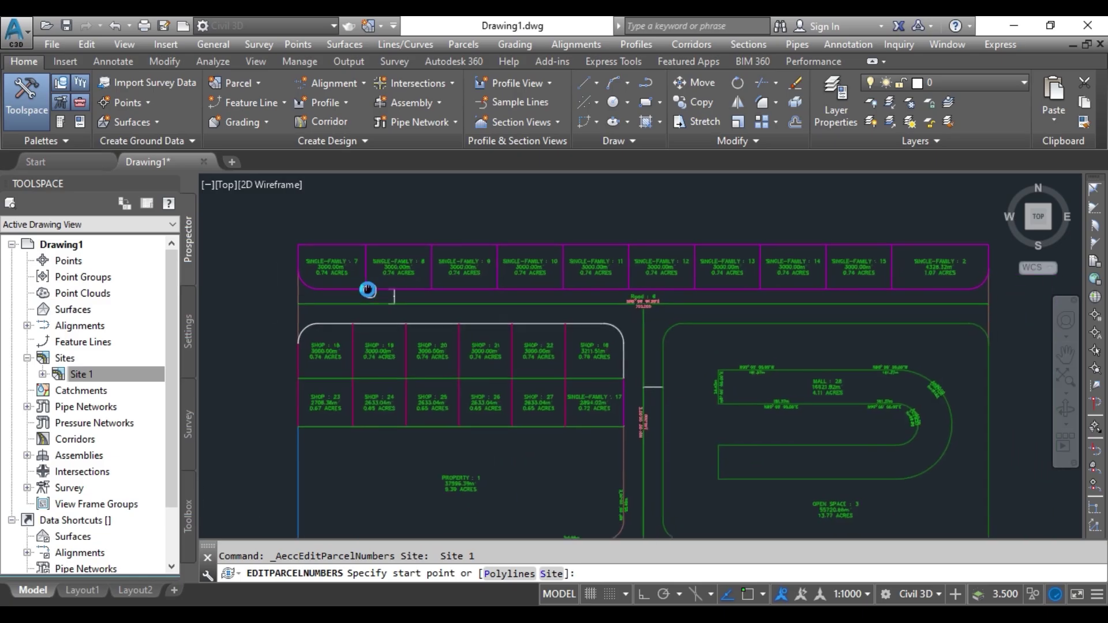
click(250, 267)
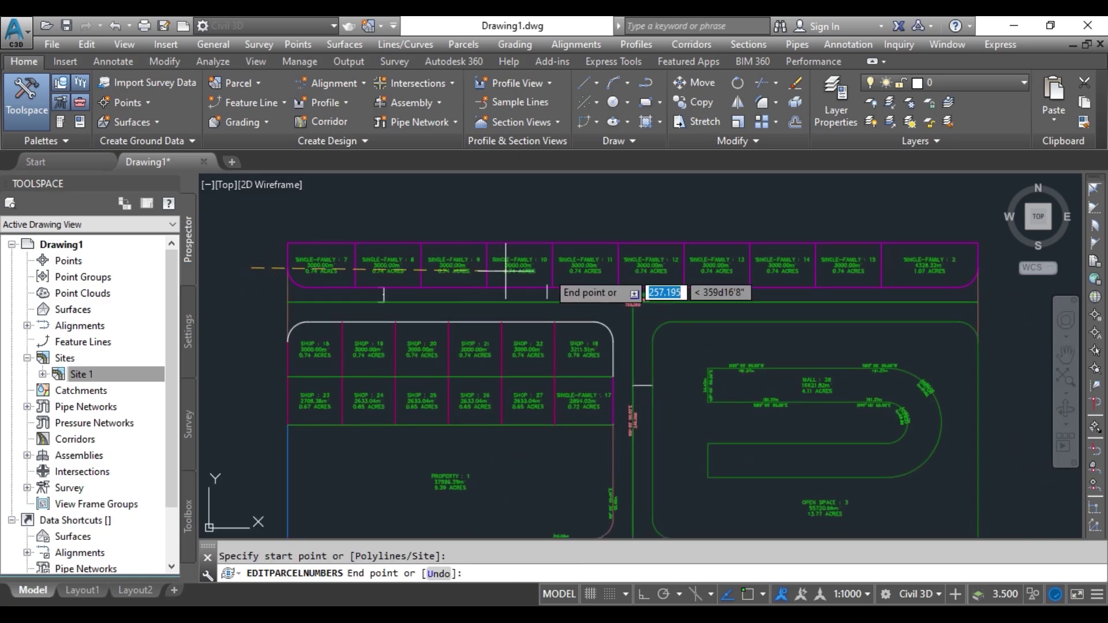
click(997, 267)
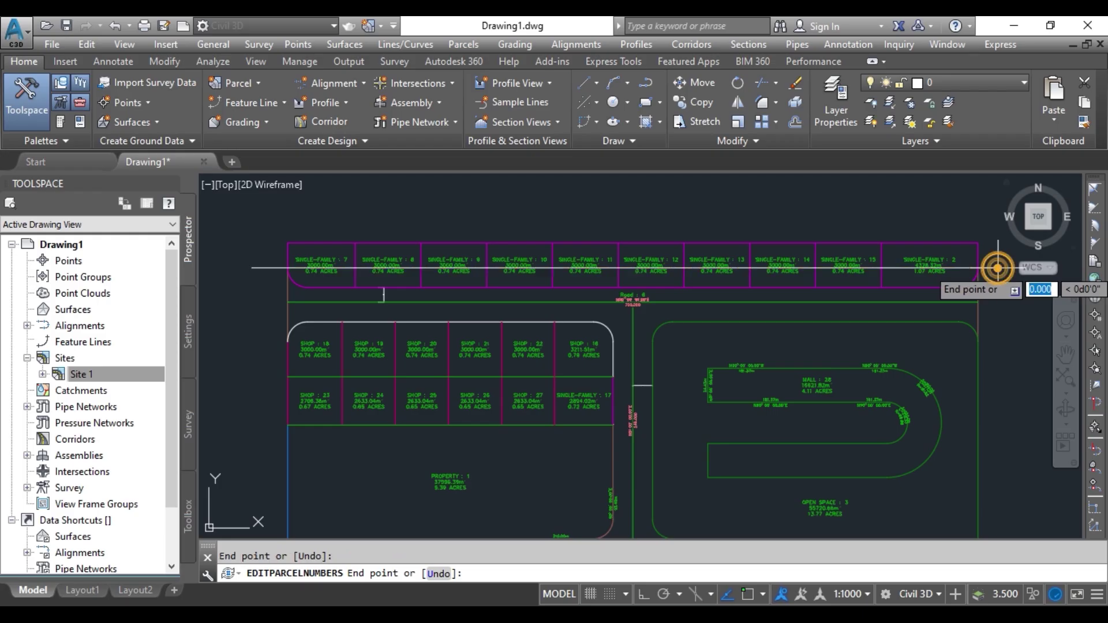
key(Return)
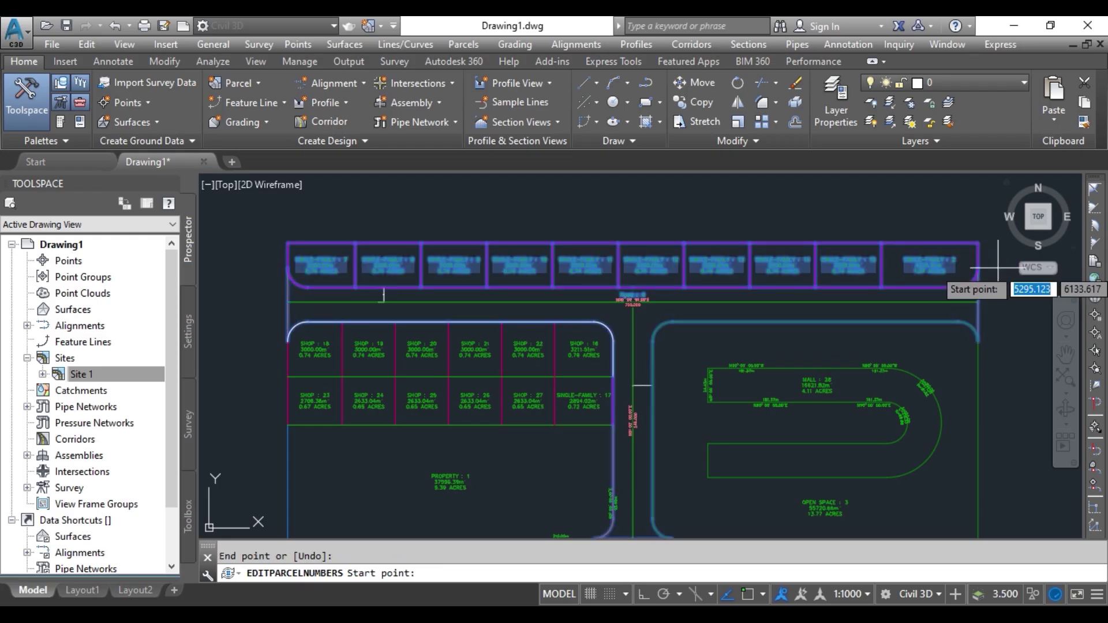
Examine the parcel names along the northern row and the labels of the shop and property parcels.
scroll(322, 257, up, 5)
mouse_move(402, 287)
middle_down()
mouse_move(600, 283)
mouse_move(310, 255)
middle_up()
scroll(584, 255, down, 2)
middle_drag(584, 255, 352, 259)
middle_drag(692, 251, 390, 216)
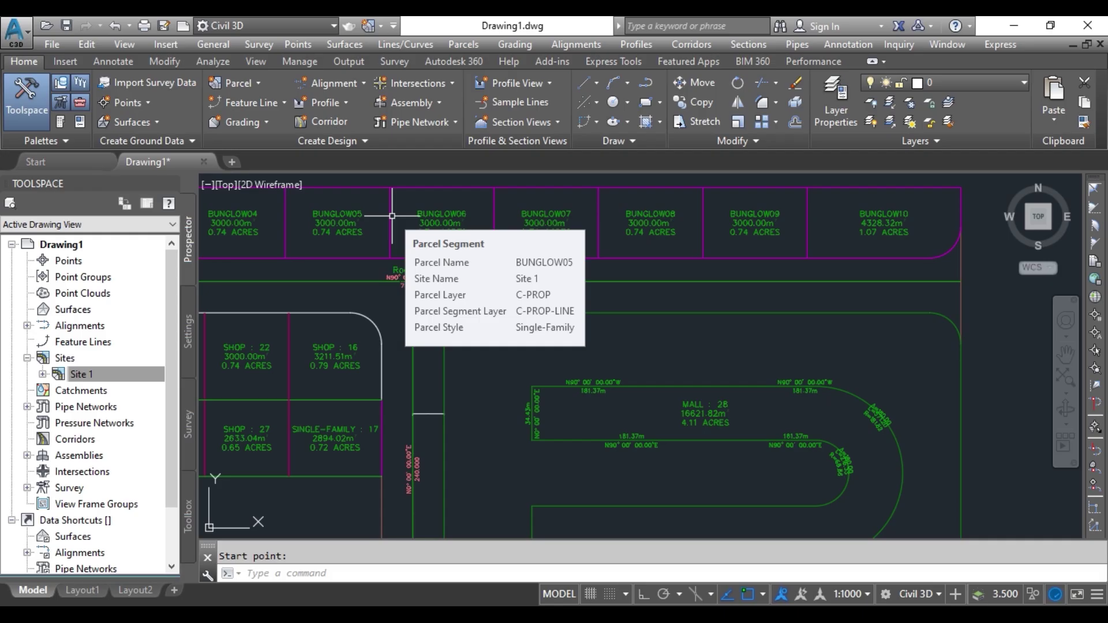
scroll(759, 263, down, 3)
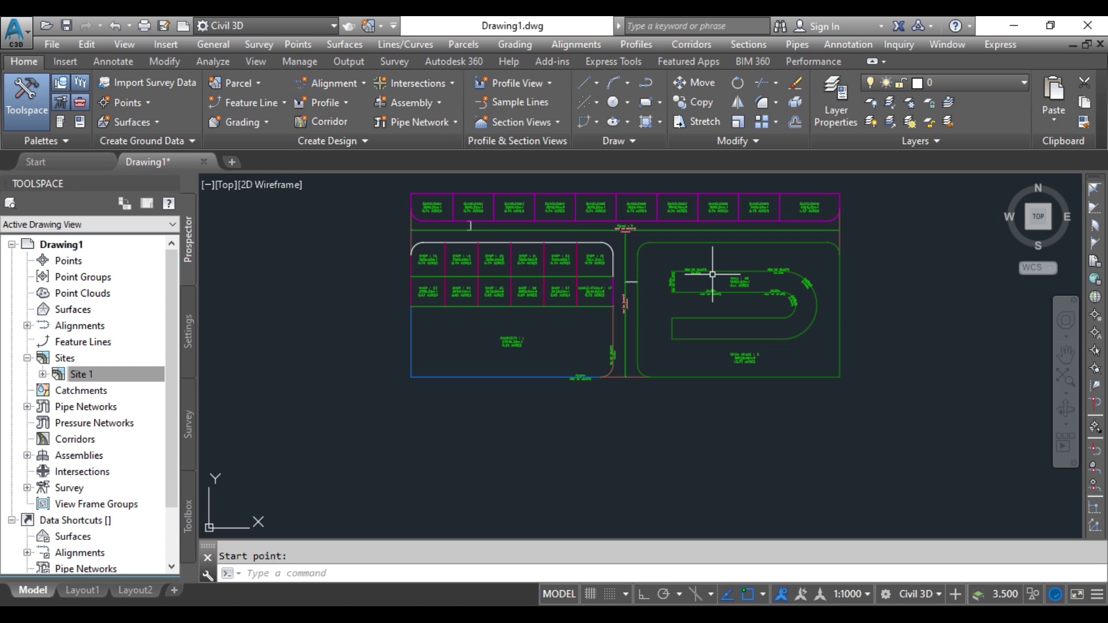
scroll(452, 268, up, 3)
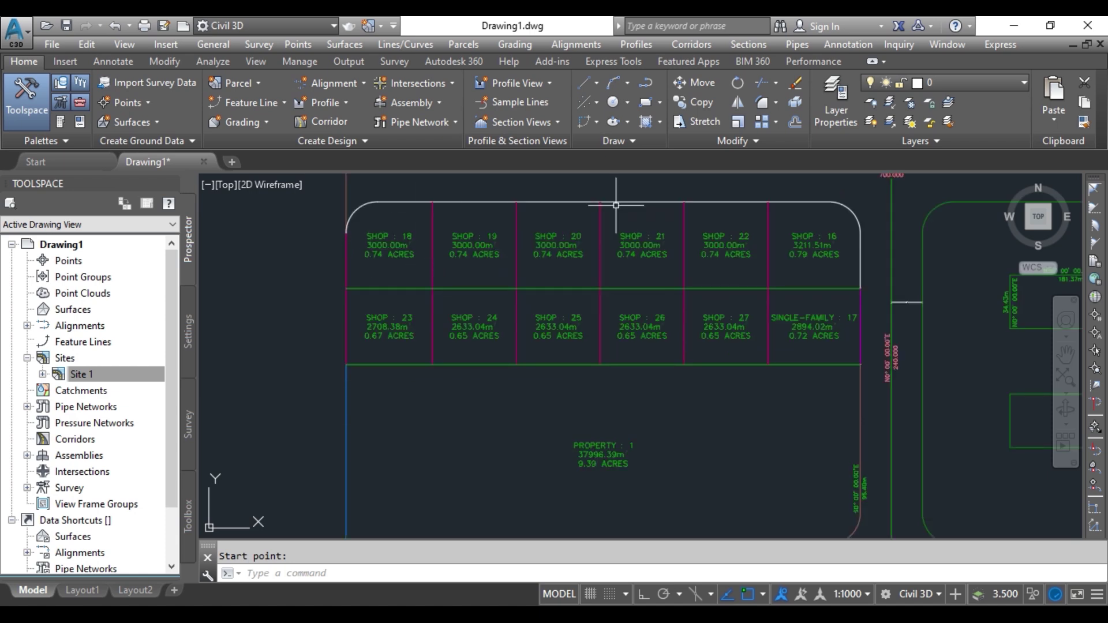
scroll(761, 343, down, 3)
scroll(745, 332, up, 2)
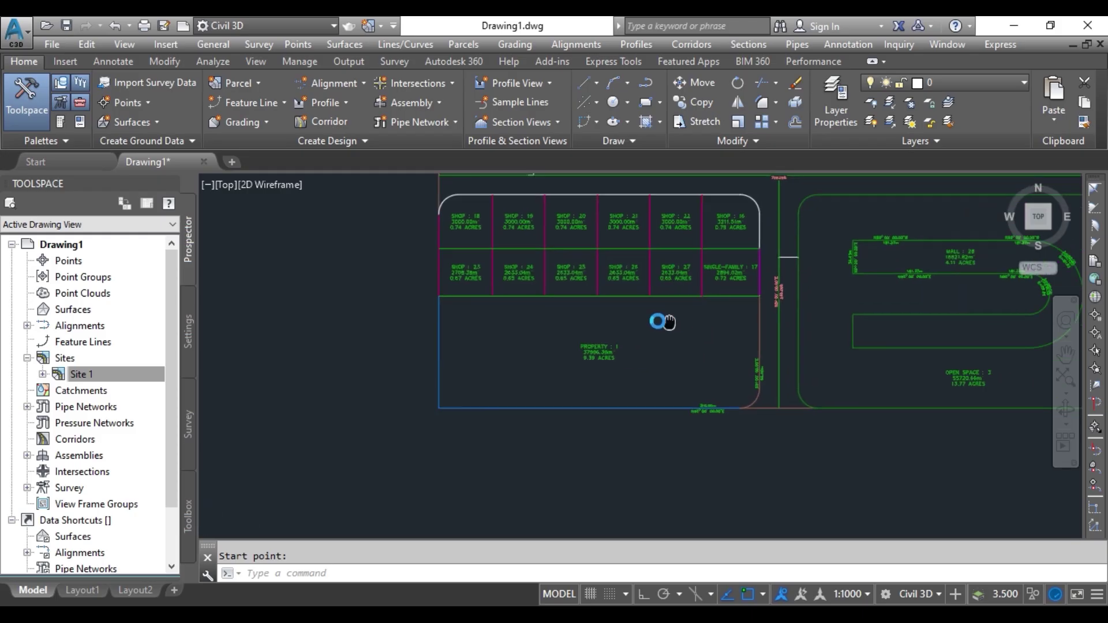
Add multiple-segment labels in clockwise direction to the Property : 1 parcel.
click(669, 340)
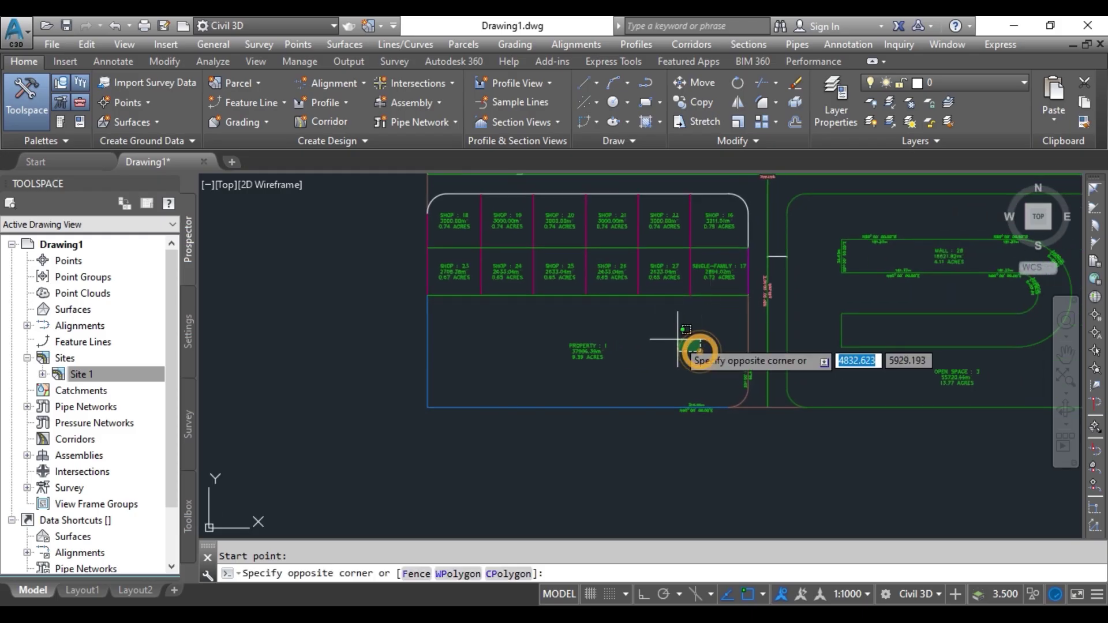
click(469, 49)
mouse_move(568, 169)
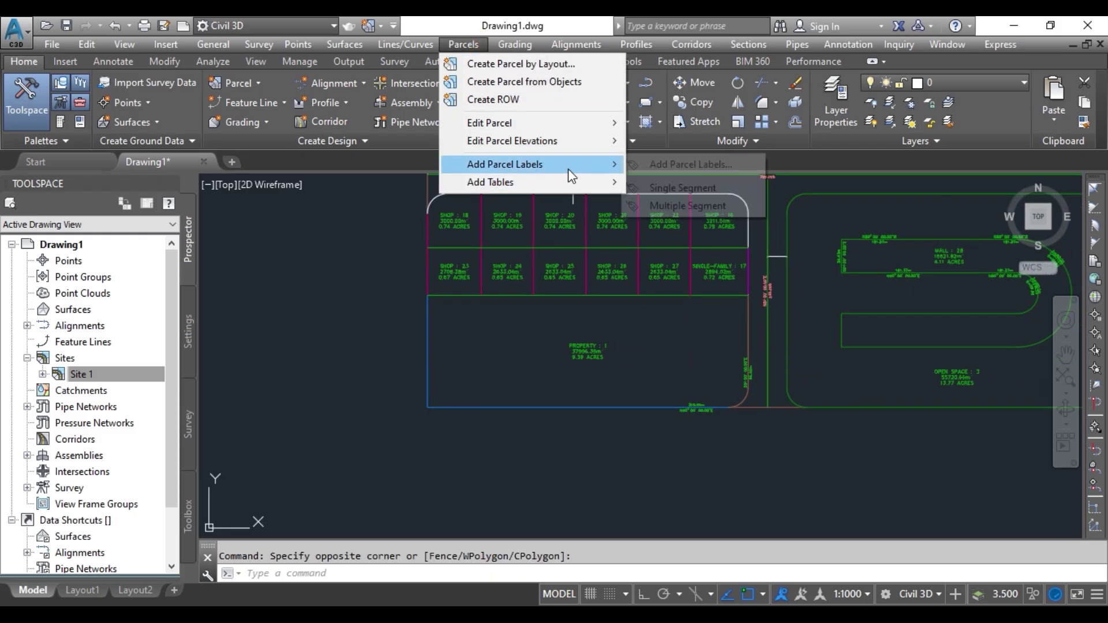
click(704, 202)
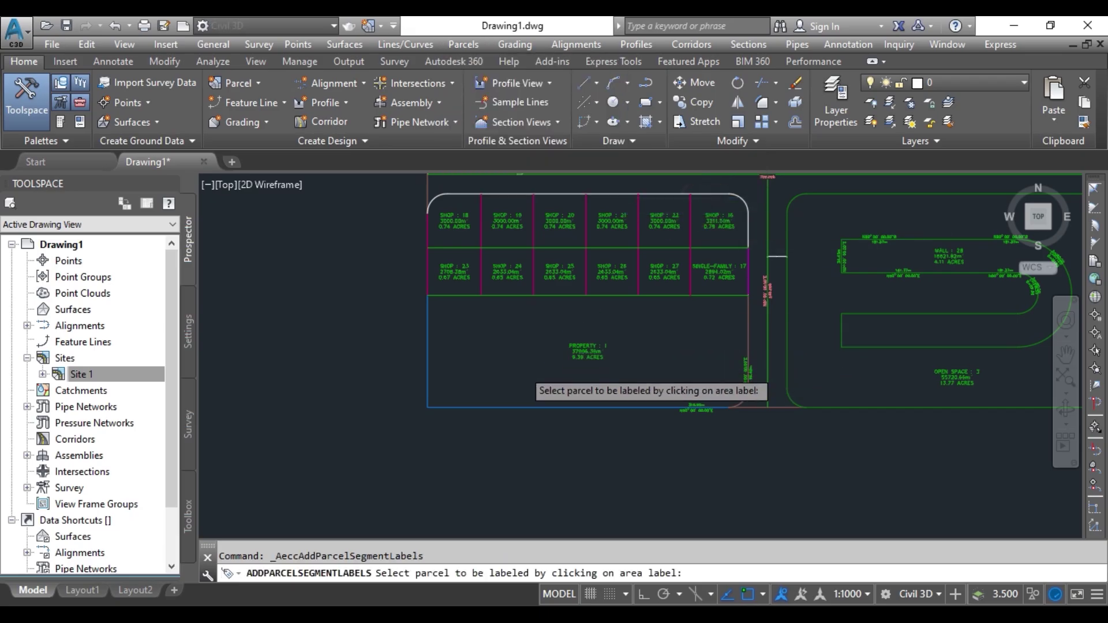
scroll(523, 369, up, 2)
click(628, 344)
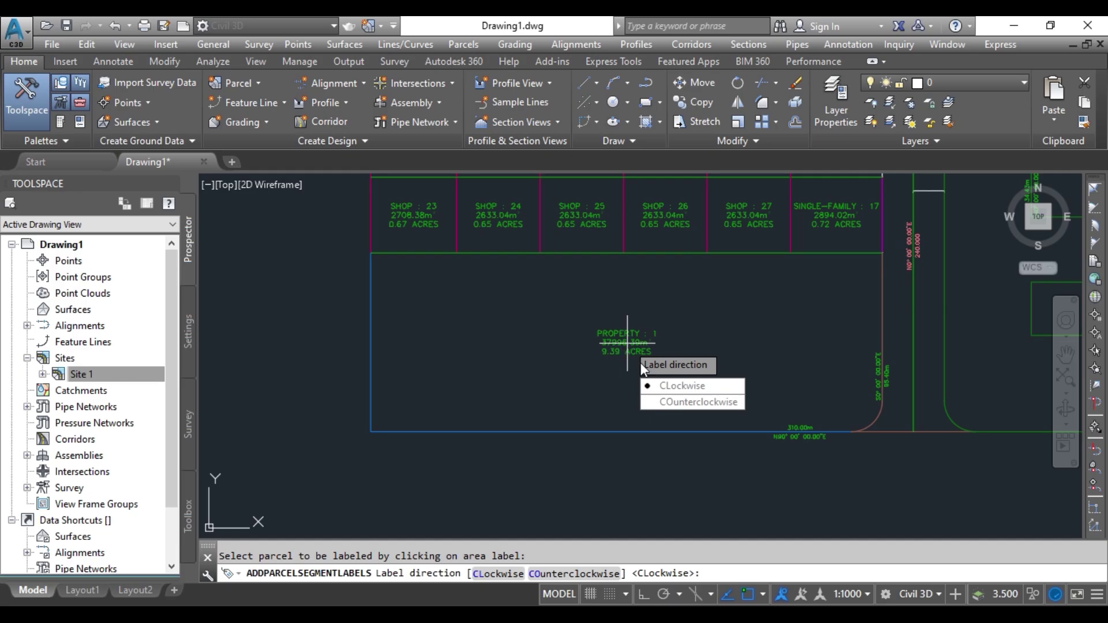
click(688, 388)
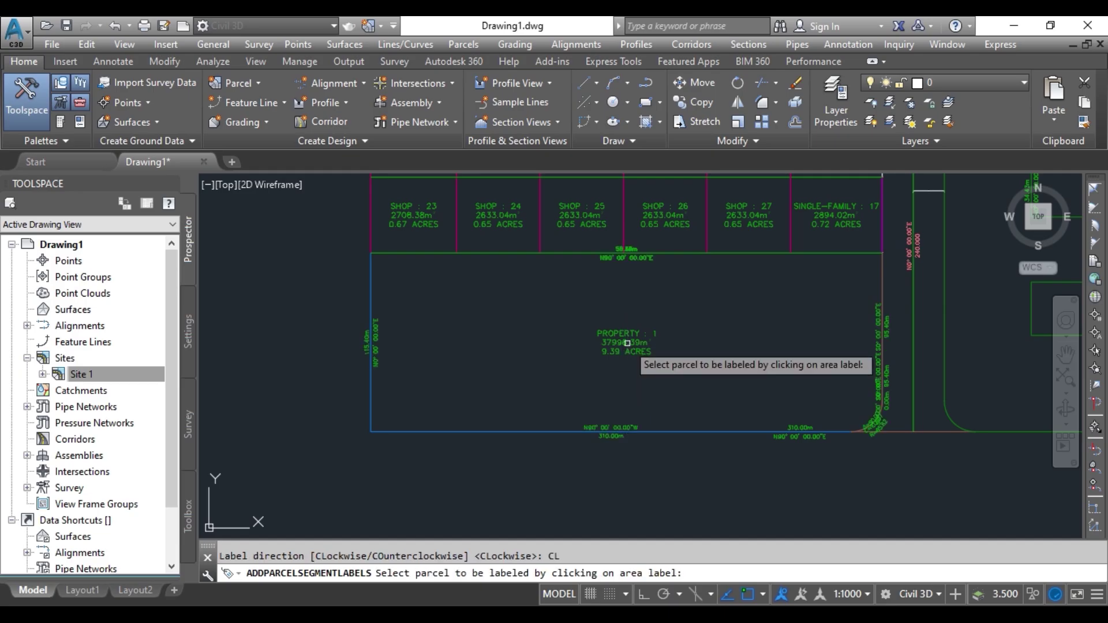
Add clockwise multiple-segment labels around the Shop : 27 parcel.
middle_drag(736, 373, 638, 448)
middle_drag(652, 298, 651, 317)
click(652, 317)
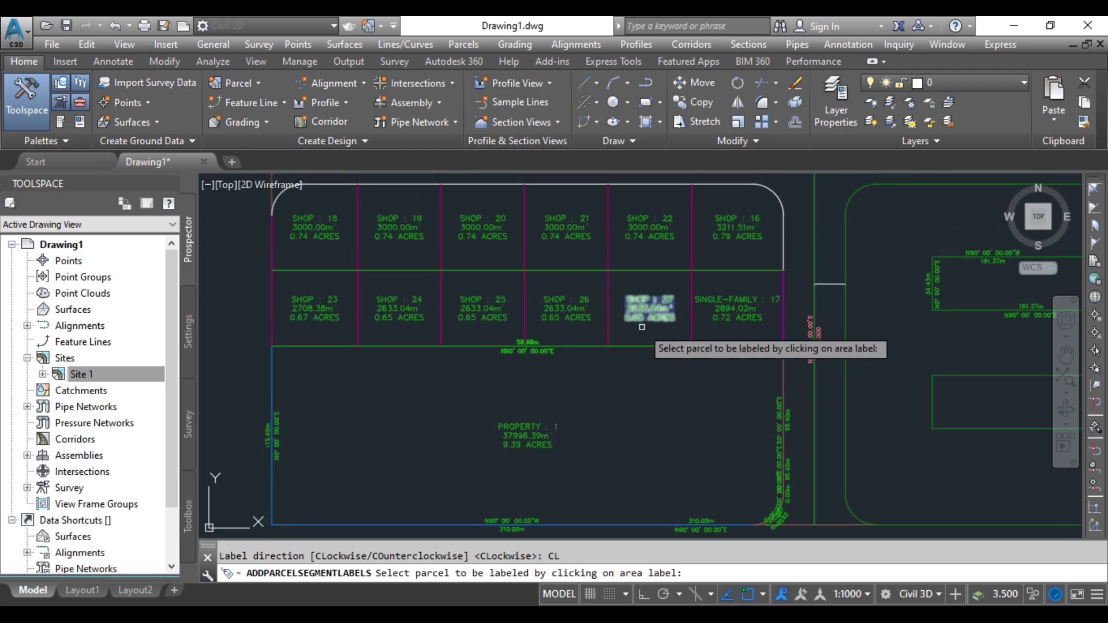
scroll(641, 309, up, 4)
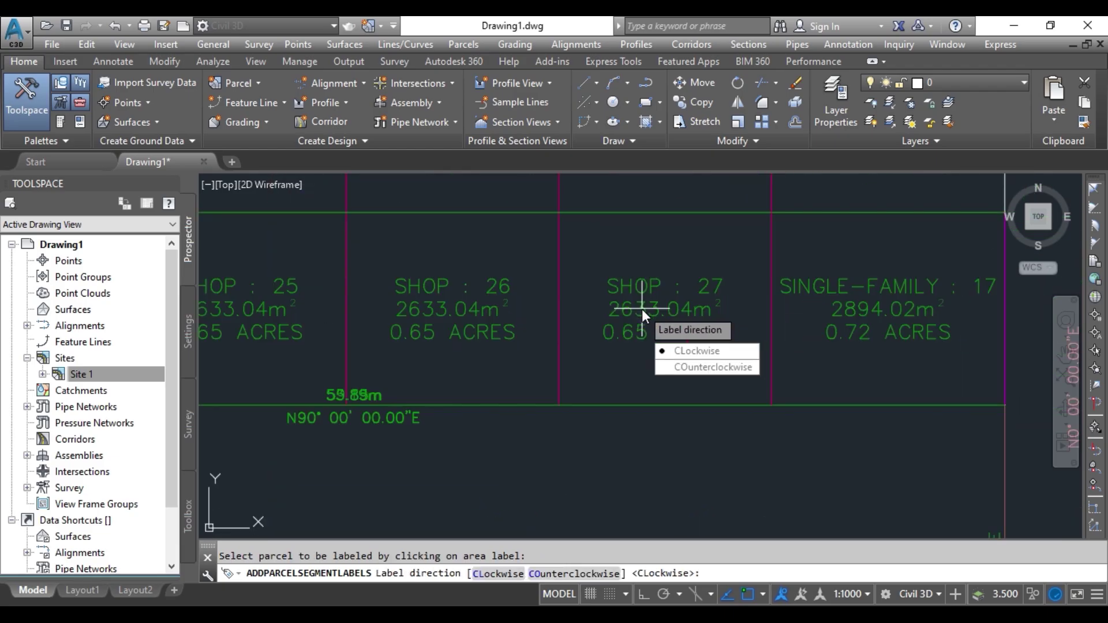
click(686, 353)
Add counterclockwise multiple-segment labels around the BUNGLOW02 parcel.
scroll(658, 326, down, 8)
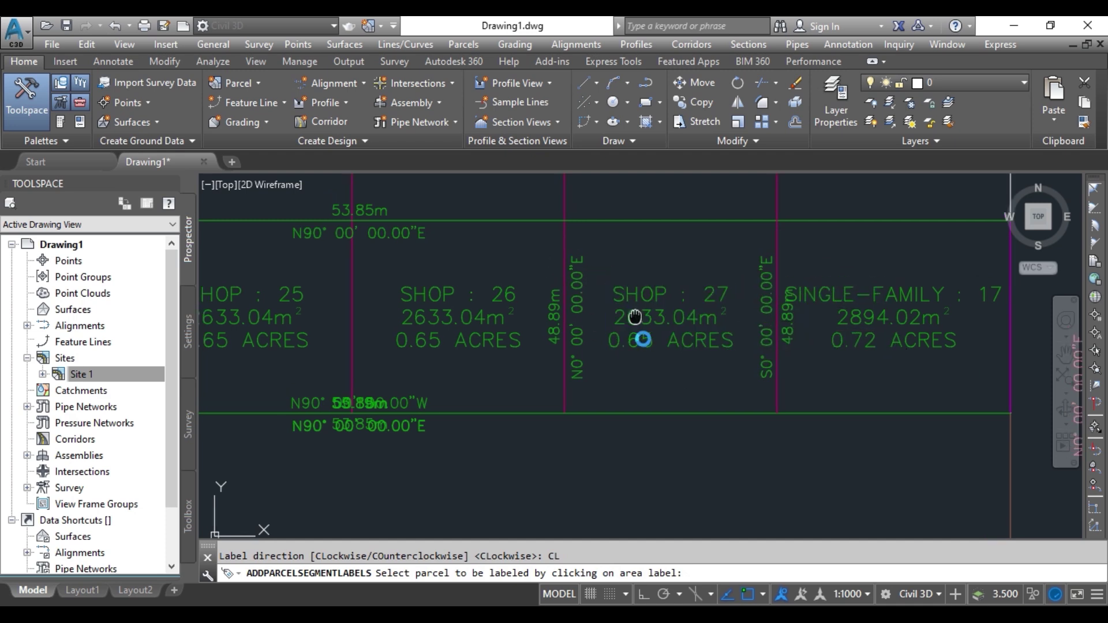
scroll(573, 310, up, 4)
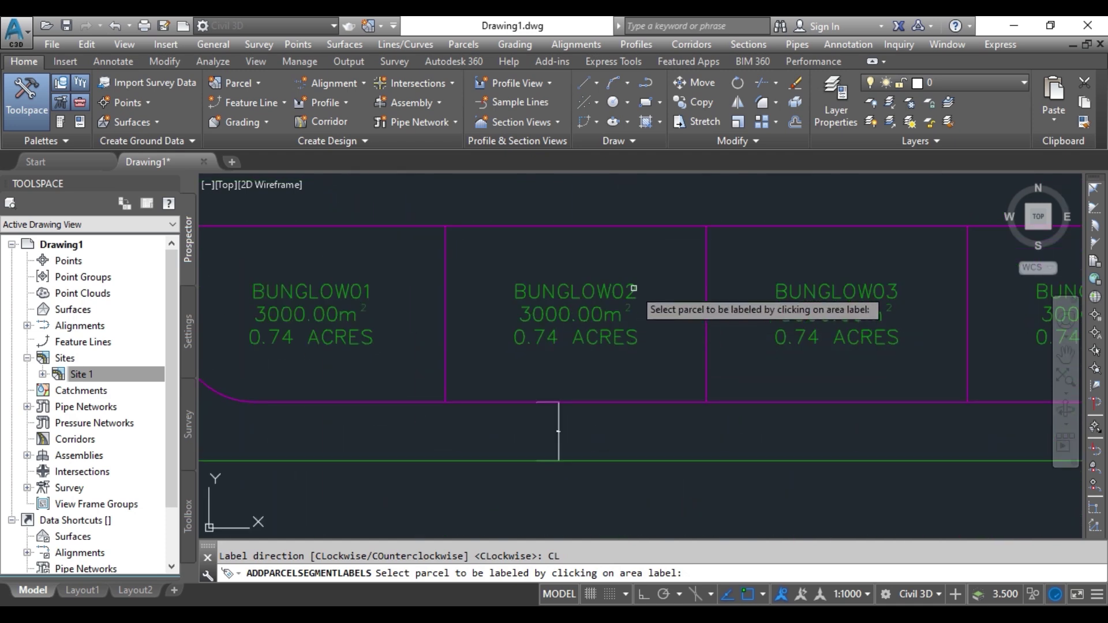
click(600, 293)
click(663, 353)
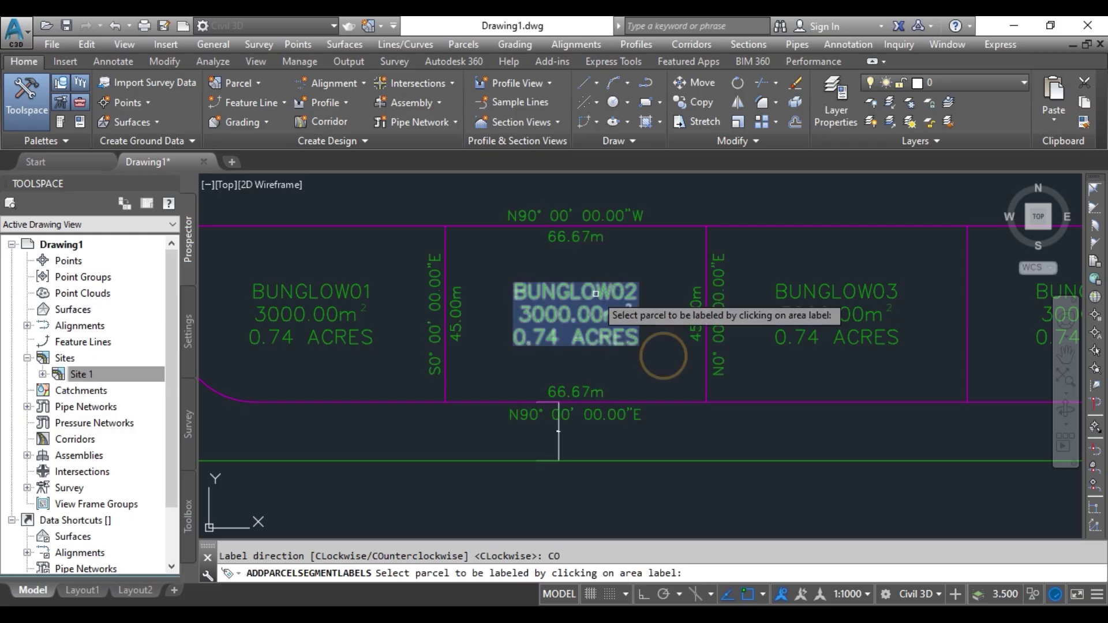
Add clockwise multiple-segment labels around the MALL : 28 and OPEN SPACE : 3 parcels.
scroll(591, 301, down, 6)
middle_drag(591, 300, 470, 257)
middle_drag(715, 343, 541, 279)
scroll(645, 431, up, 2)
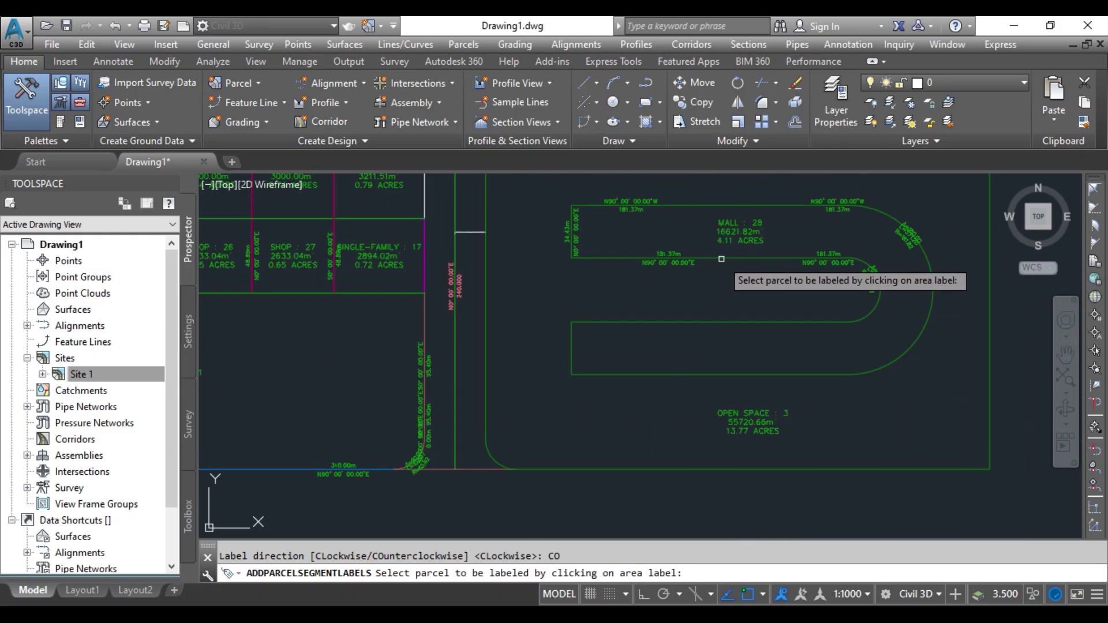
click(731, 229)
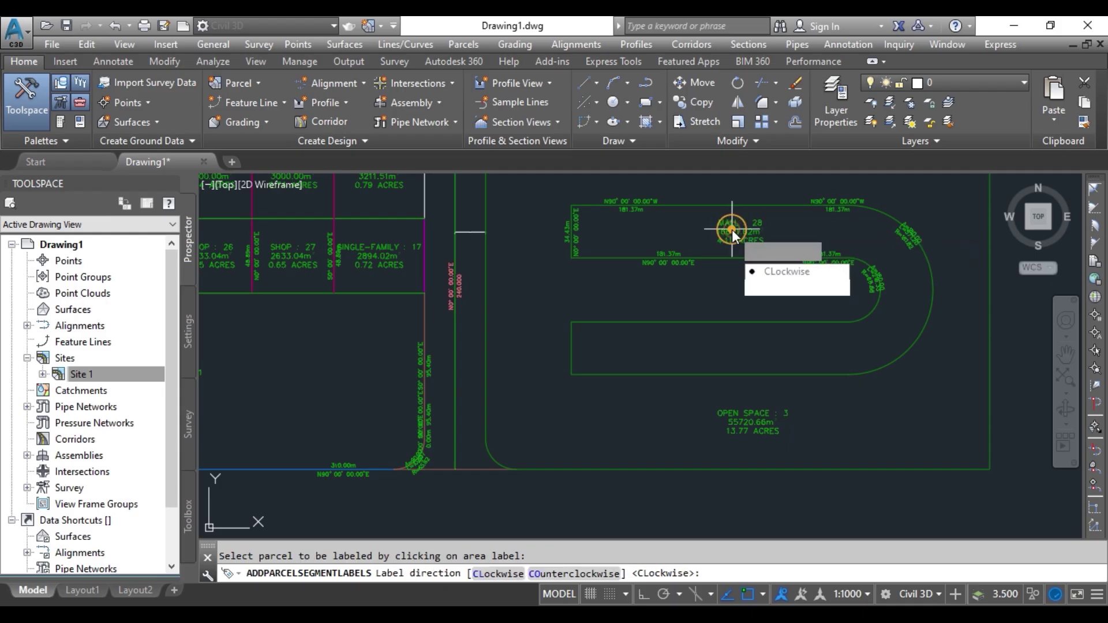
click(797, 271)
click(743, 425)
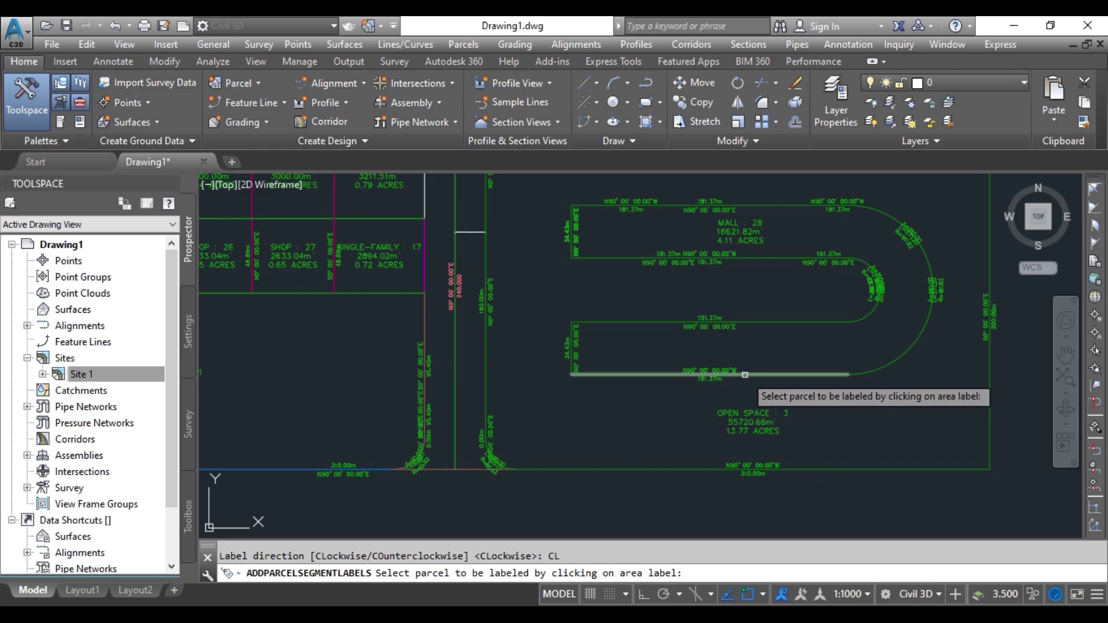
Label the segments of the SHOP : 24 and SHOP : 23 parcels in clockwise direction.
scroll(740, 384, down, 4)
scroll(554, 384, up, 4)
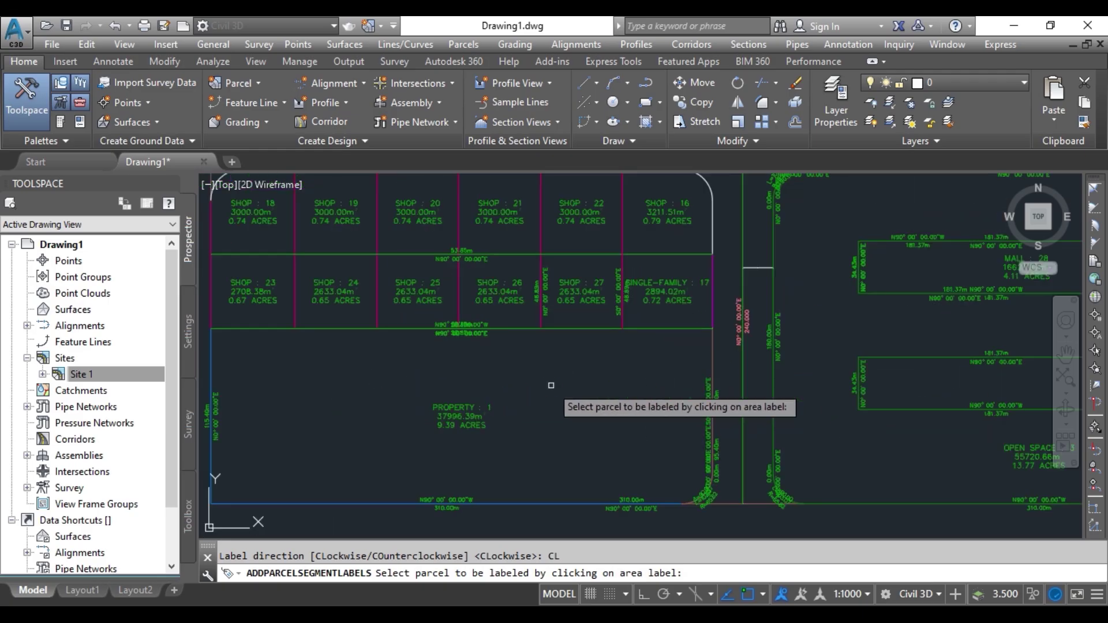
click(350, 287)
click(407, 330)
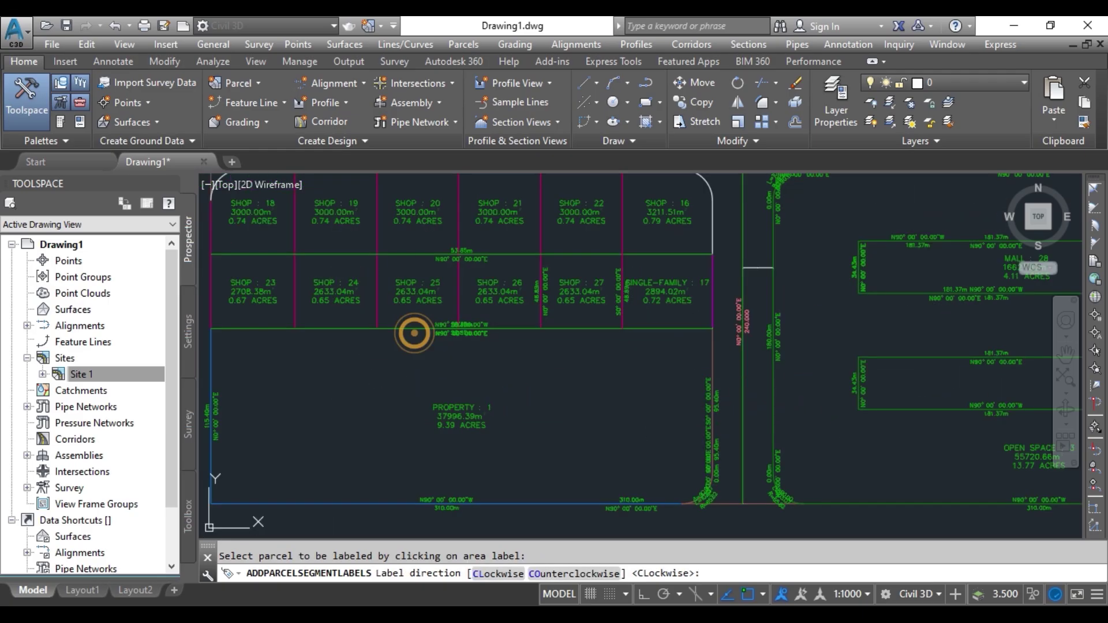
click(254, 297)
click(315, 342)
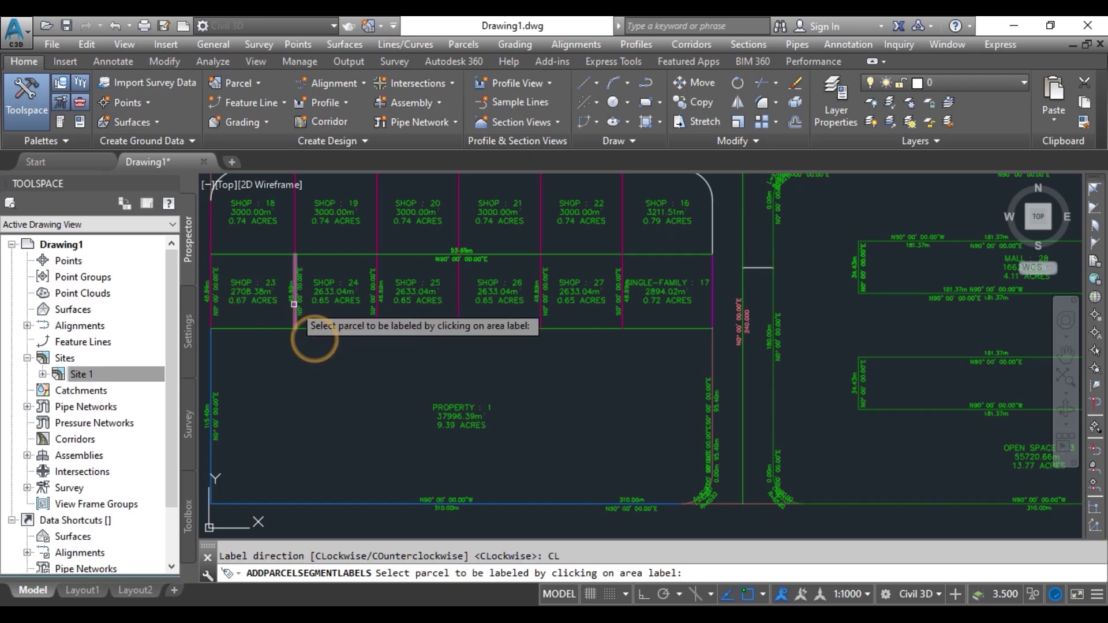
Add another set of clockwise segment labels around the PROPERTY : 1 parcel.
middle_drag(312, 312, 453, 267)
click(592, 368)
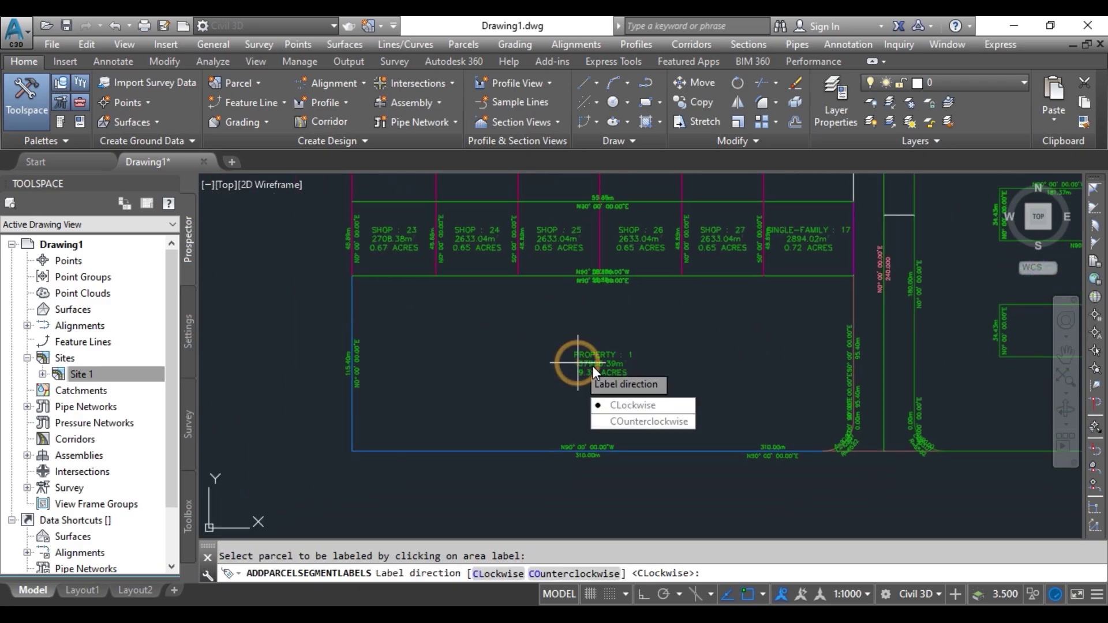
click(612, 405)
Add clockwise segment labels around the SHOP : 21 and SHOP : 19 parcels and end the labeling command.
middle_drag(511, 277, 513, 372)
click(636, 258)
click(683, 301)
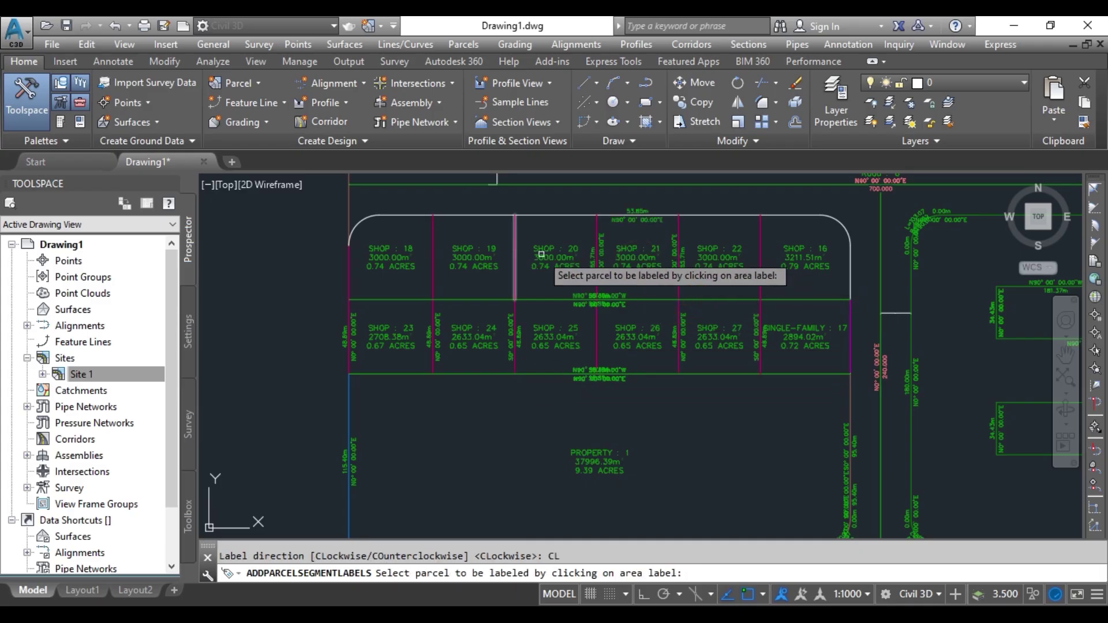
click(488, 262)
click(545, 306)
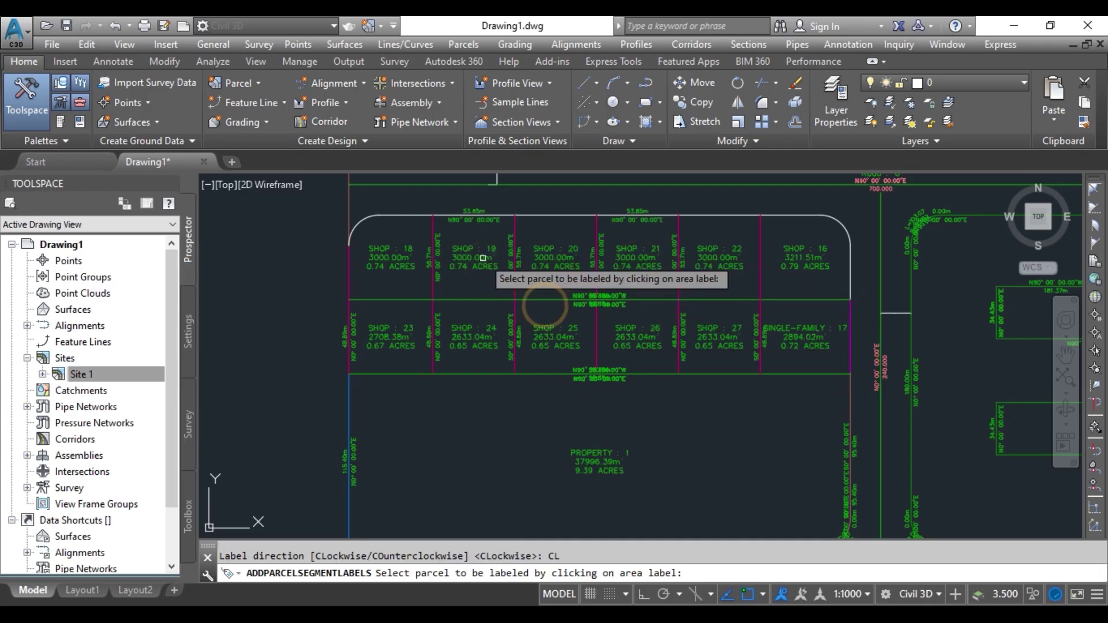
scroll(554, 318, down, 3)
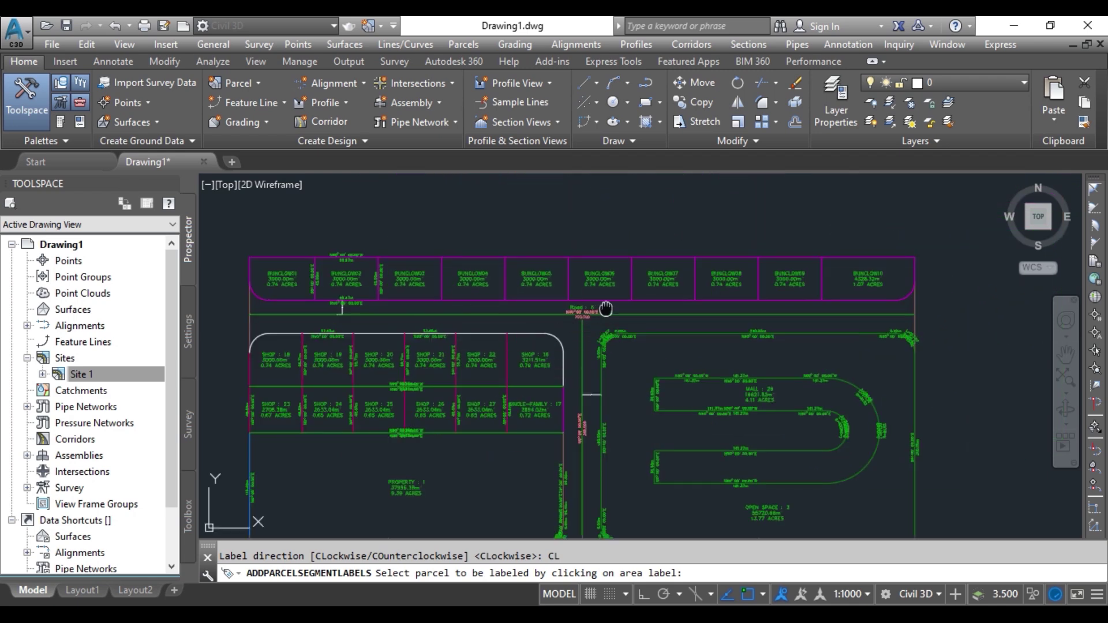
middle_drag(600, 306, 632, 247)
mouse_move(656, 274)
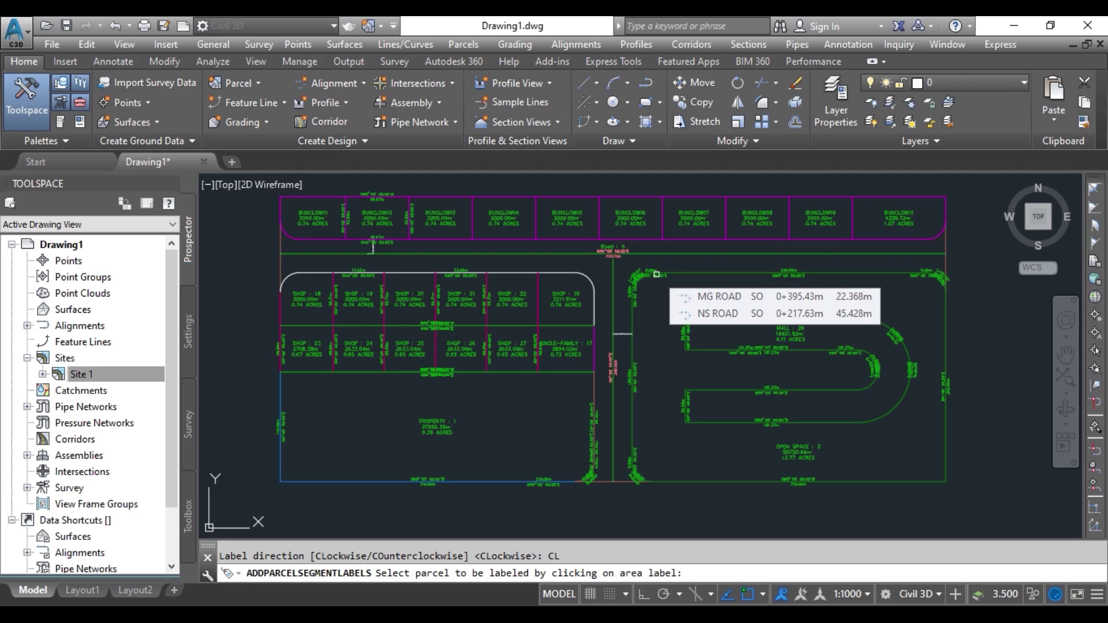
key(Escape)
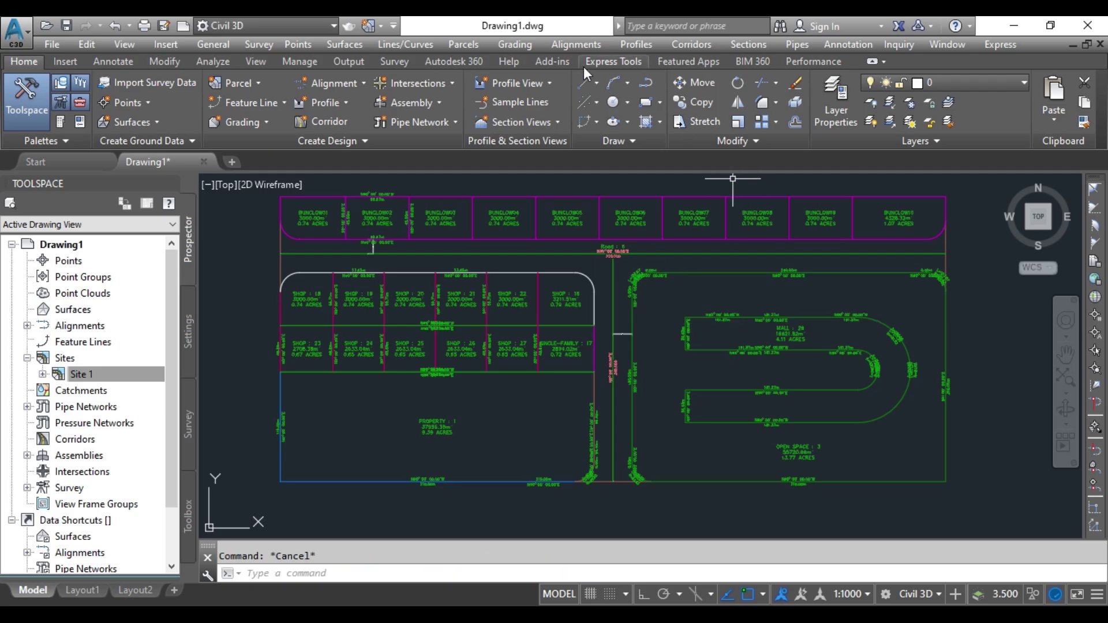
Start a parcel line table in the Length & Direction style and select all segment labels across the site for it.
click(473, 46)
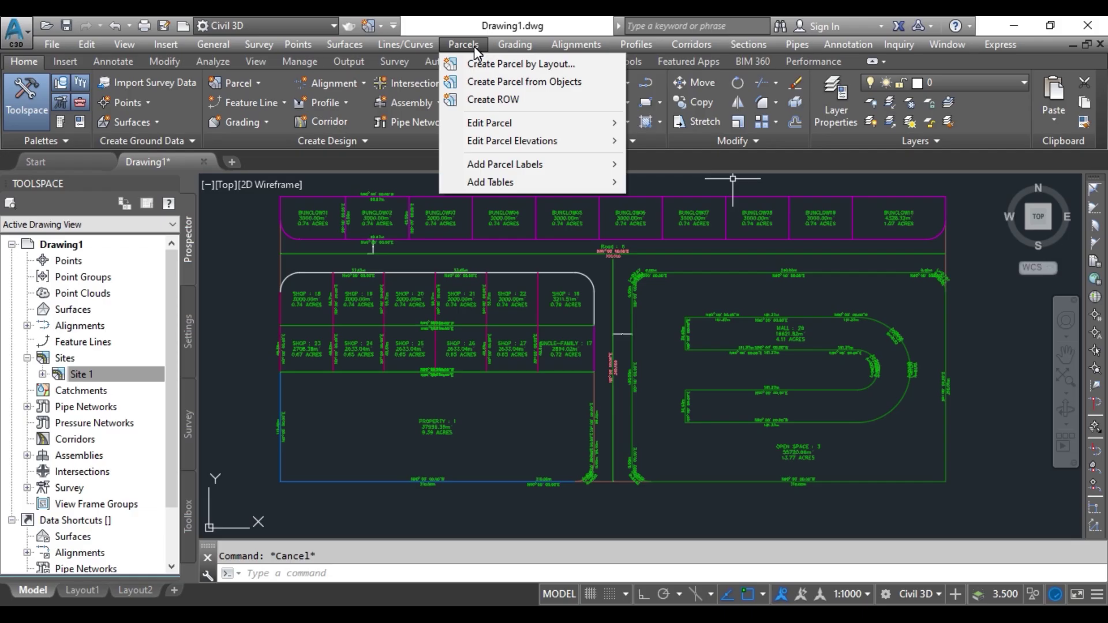
mouse_move(600, 186)
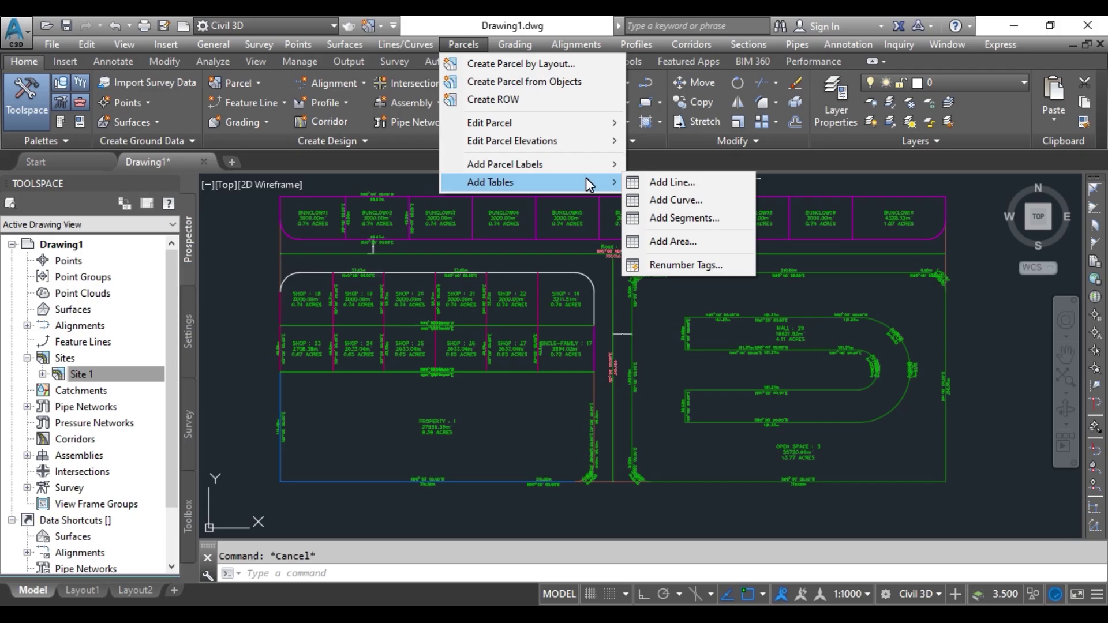
click(671, 182)
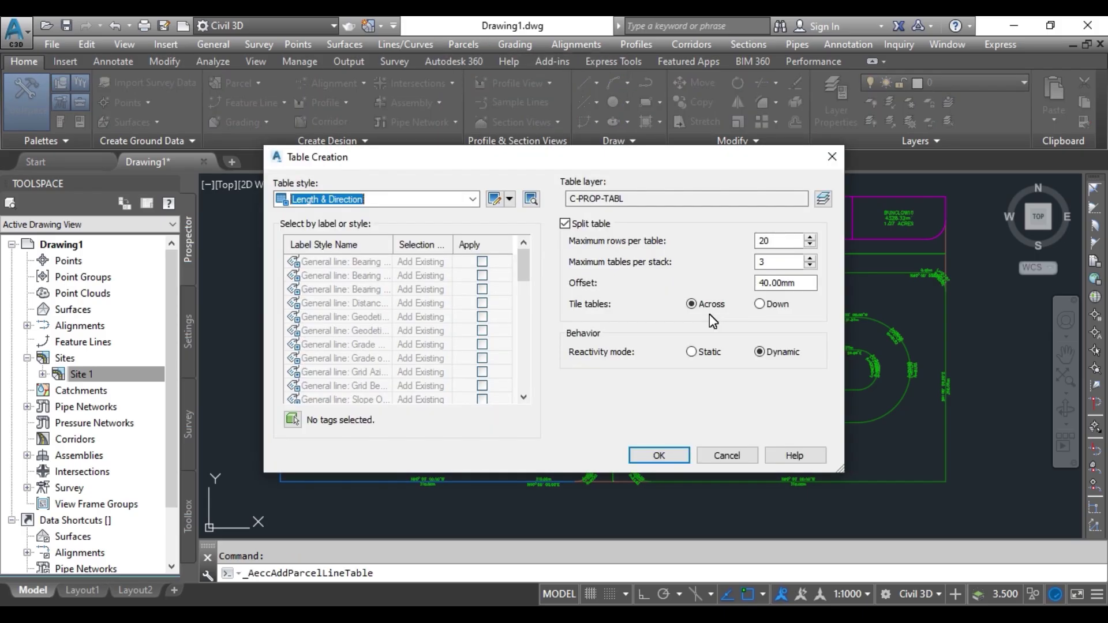
click(293, 419)
scroll(494, 341, down, 8)
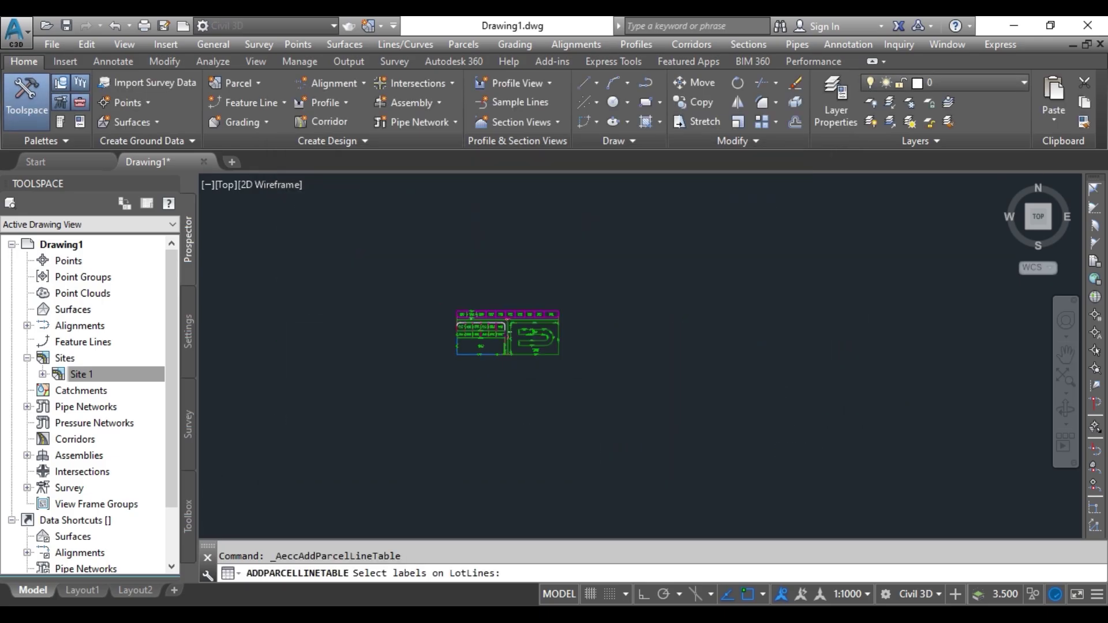
scroll(494, 349, up, 4)
scroll(577, 351, up, 3)
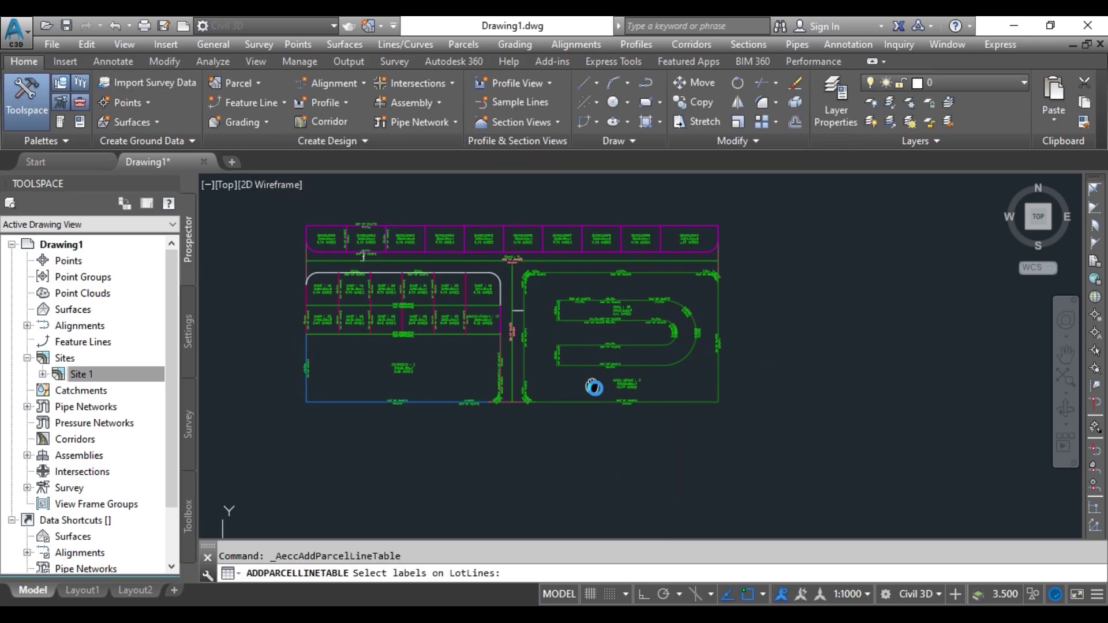
click(763, 436)
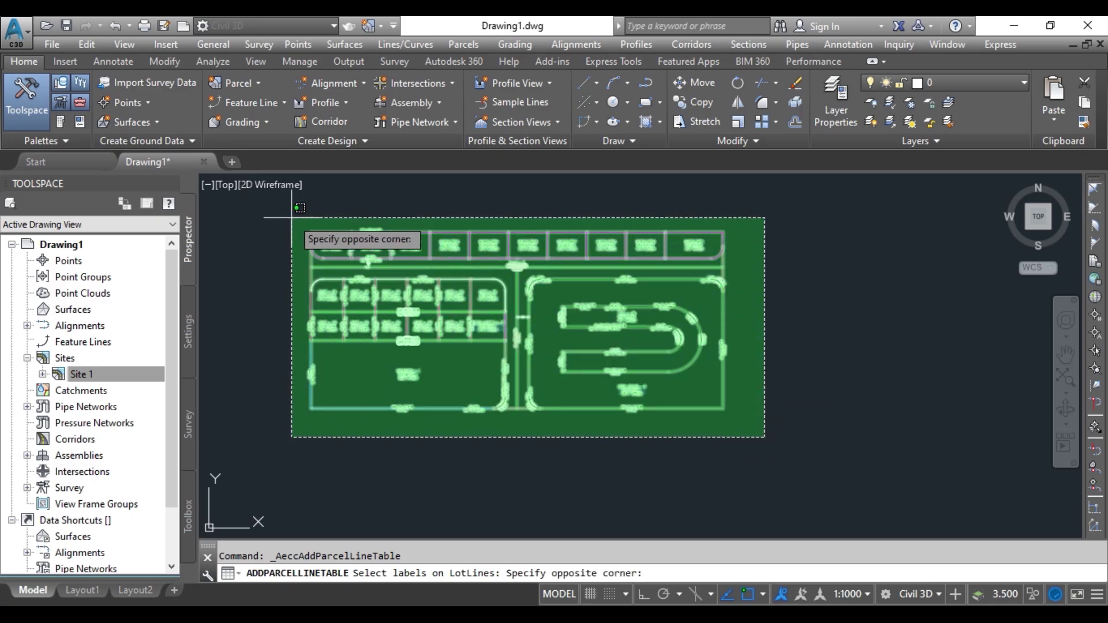
click(291, 219)
key(Return)
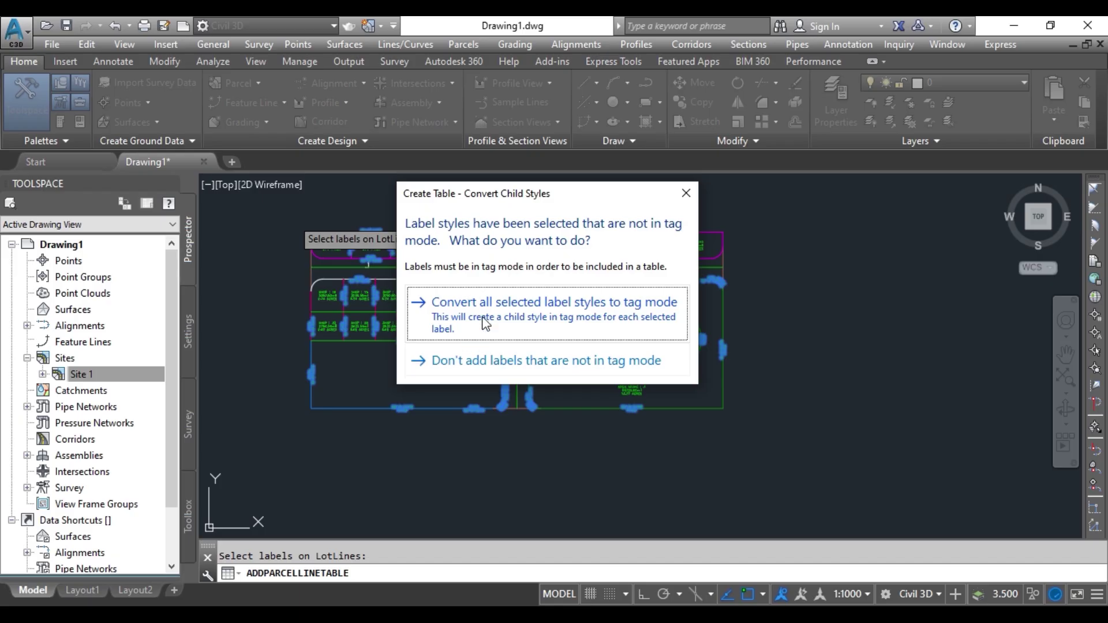
Convert all selected label styles to tag mode and place the dynamic parcel line table east of the site.
click(608, 326)
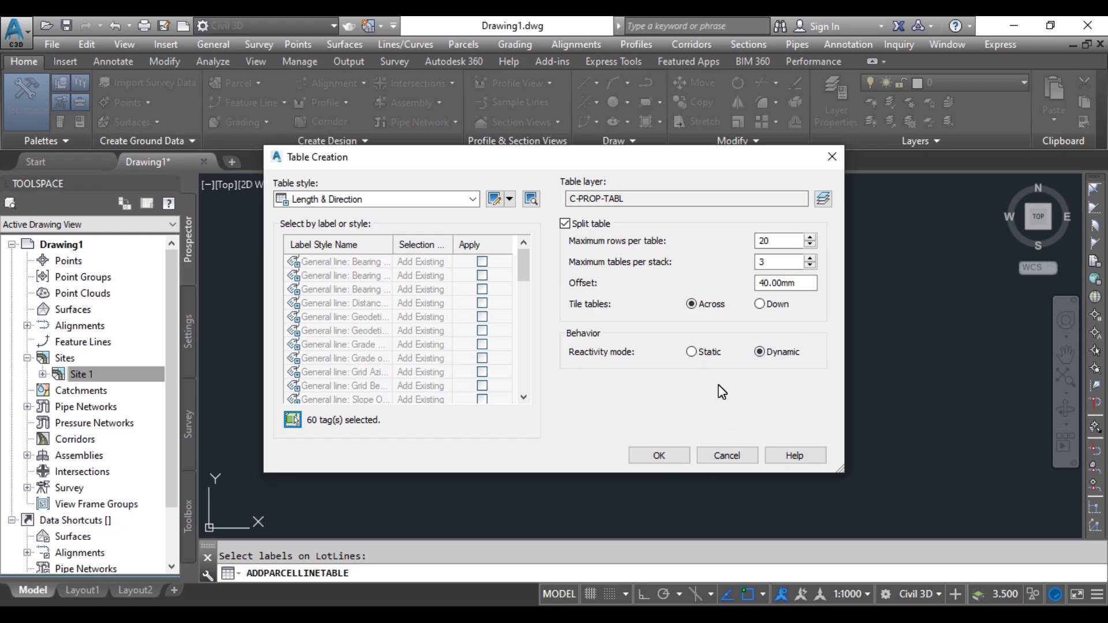
click(659, 456)
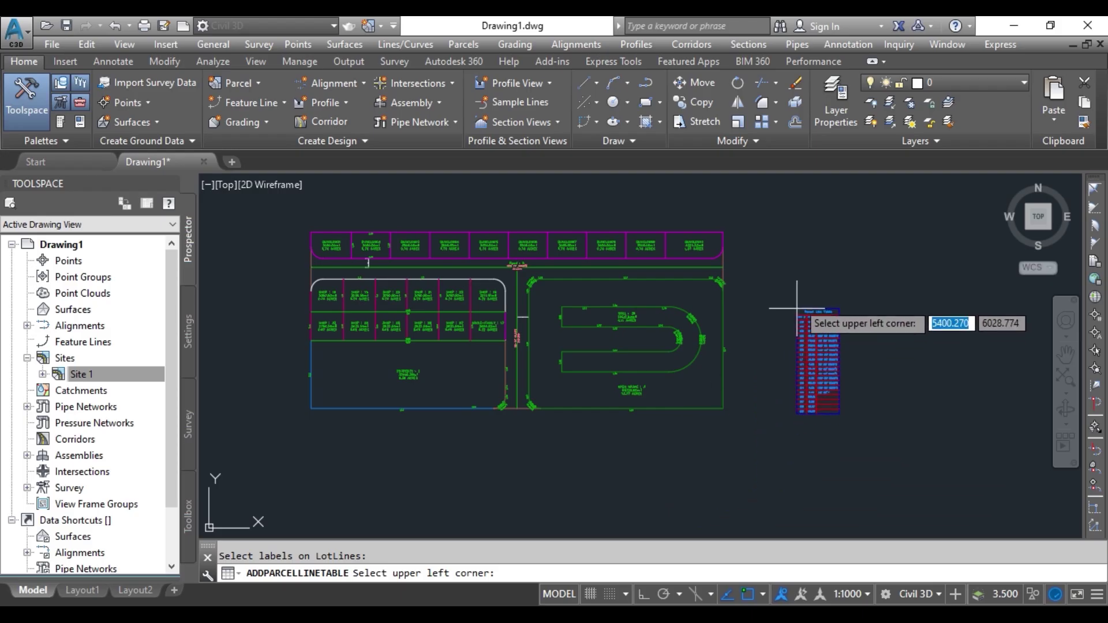
click(762, 247)
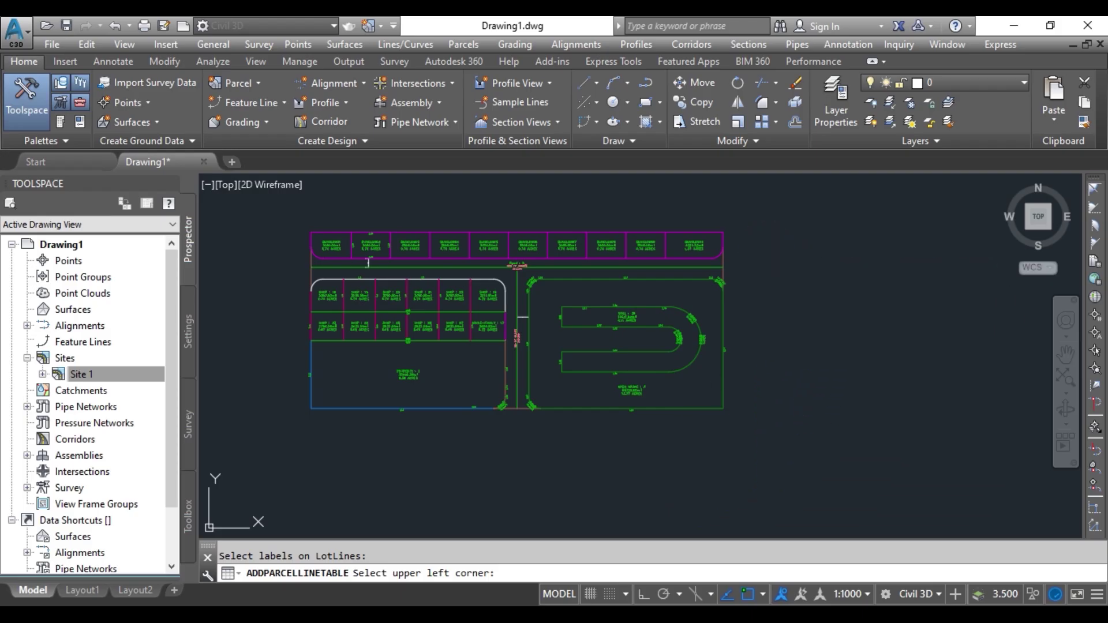
Examine the line numbers, lengths and directions listed in the parcel line tables.
scroll(815, 299, up, 5)
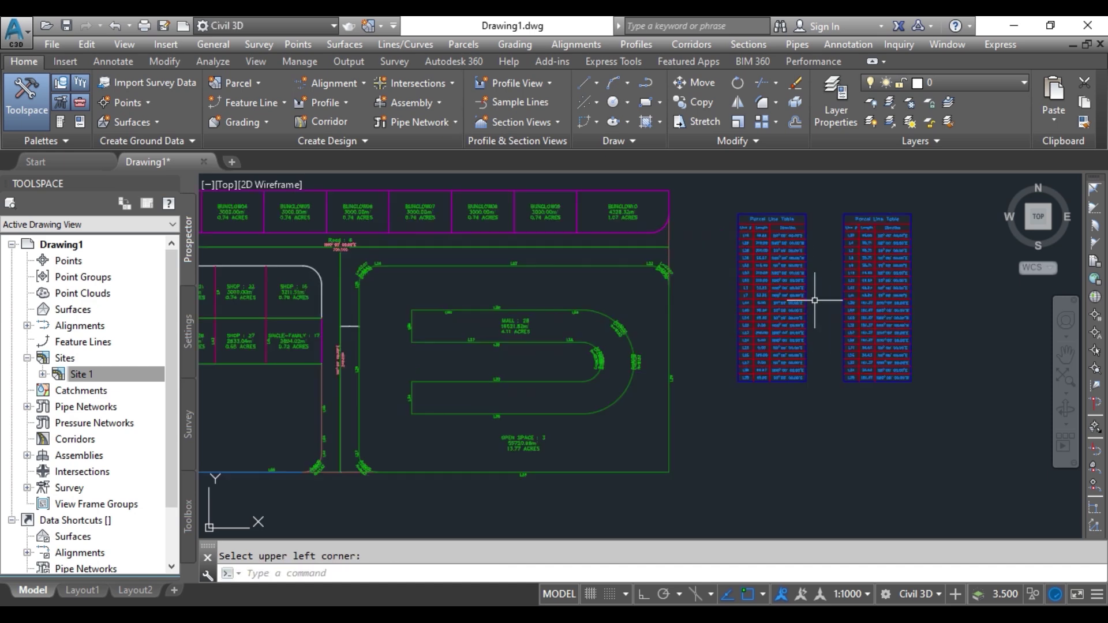
scroll(772, 354, up, 3)
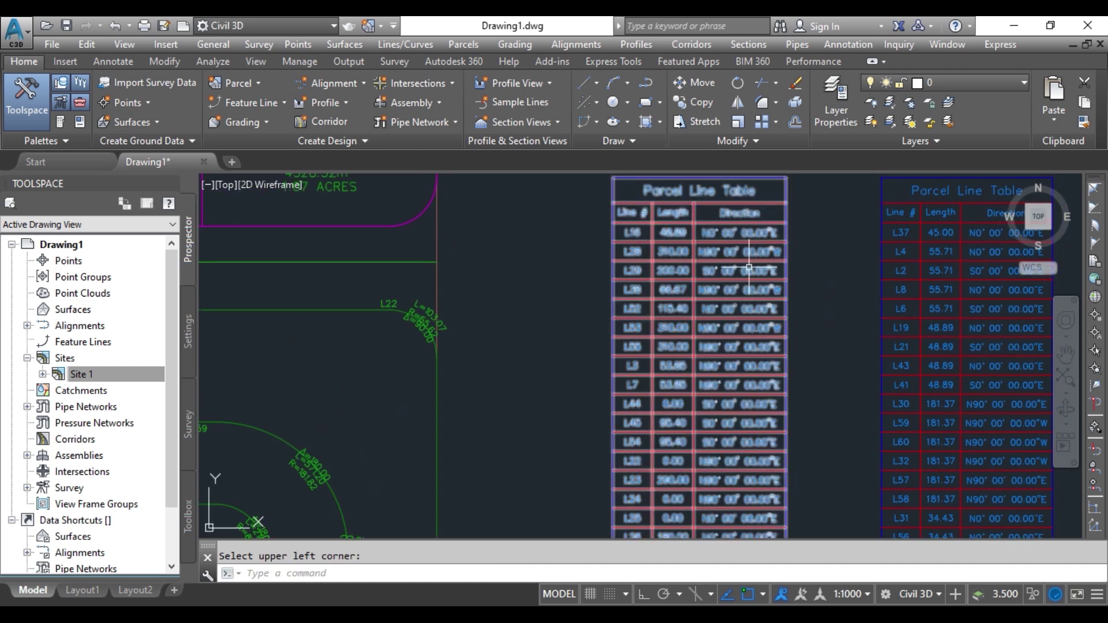
scroll(640, 308, up, 5)
middle_drag(640, 306, 593, 242)
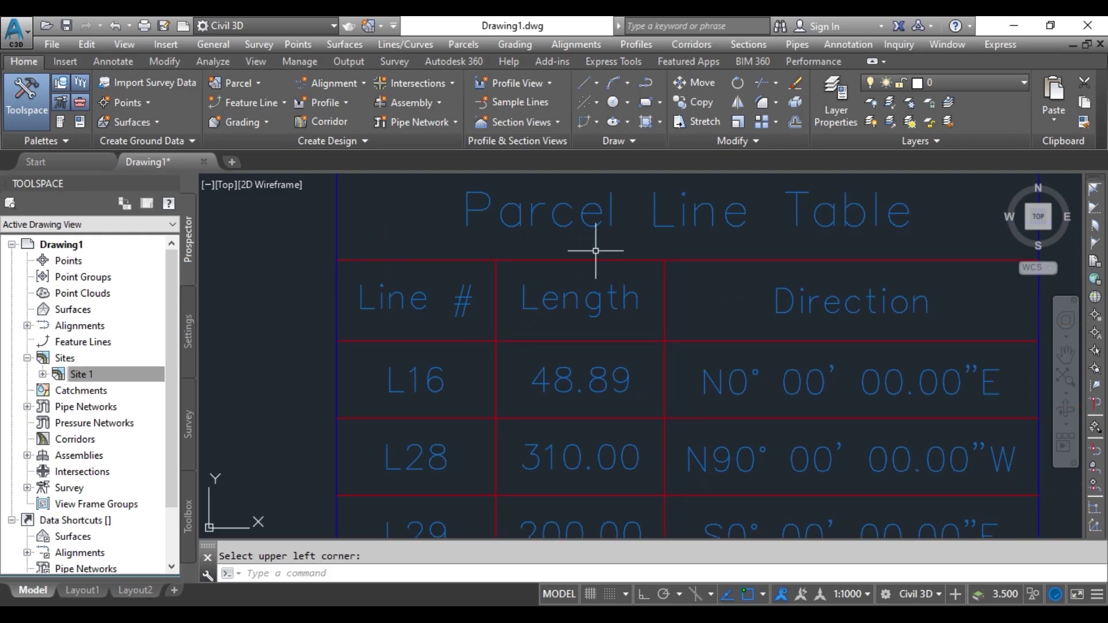
mouse_move(465, 378)
middle_down()
mouse_move(465, 392)
mouse_move(426, 357)
middle_up()
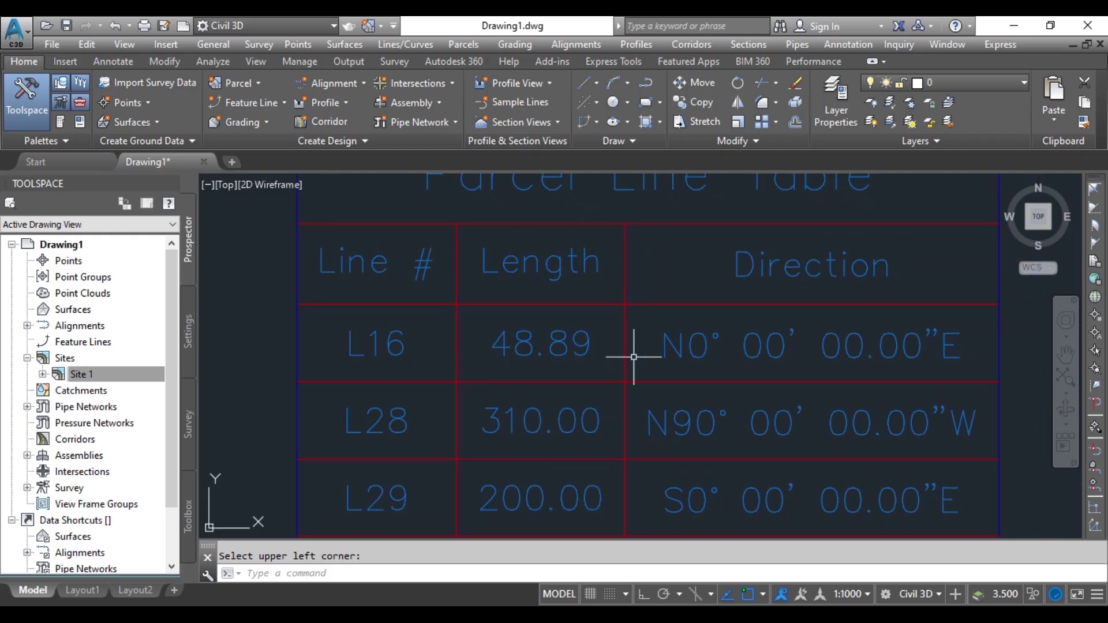
middle_drag(791, 321, 798, 242)
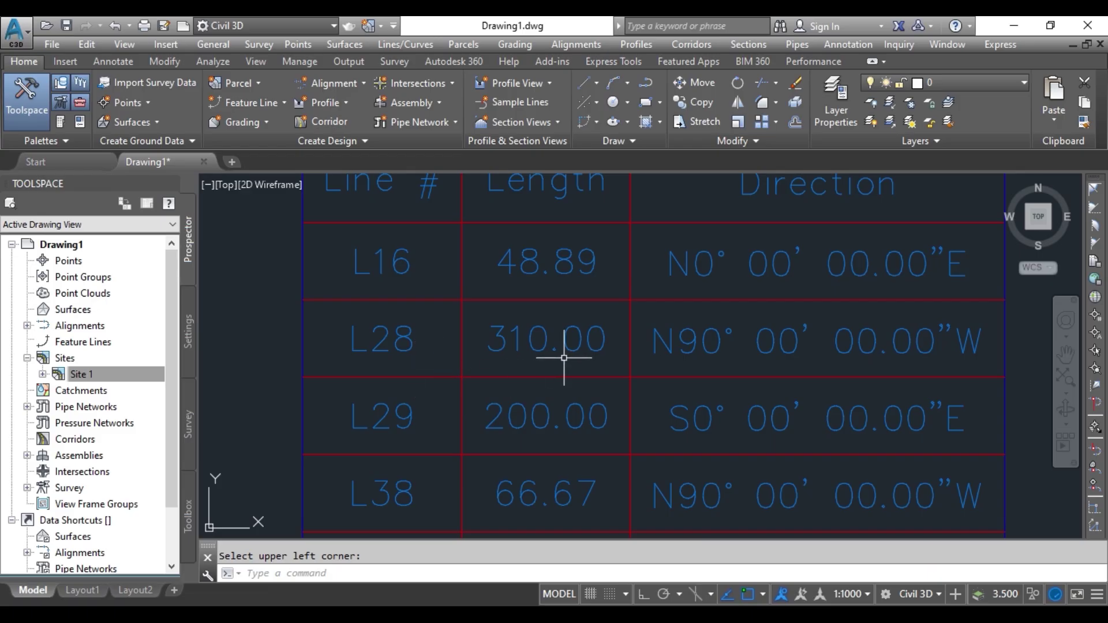
scroll(558, 404, down, 8)
scroll(514, 383, up, 8)
middle_drag(568, 408, 461, 332)
scroll(584, 346, down, 5)
scroll(630, 329, up, 5)
scroll(560, 352, down, 5)
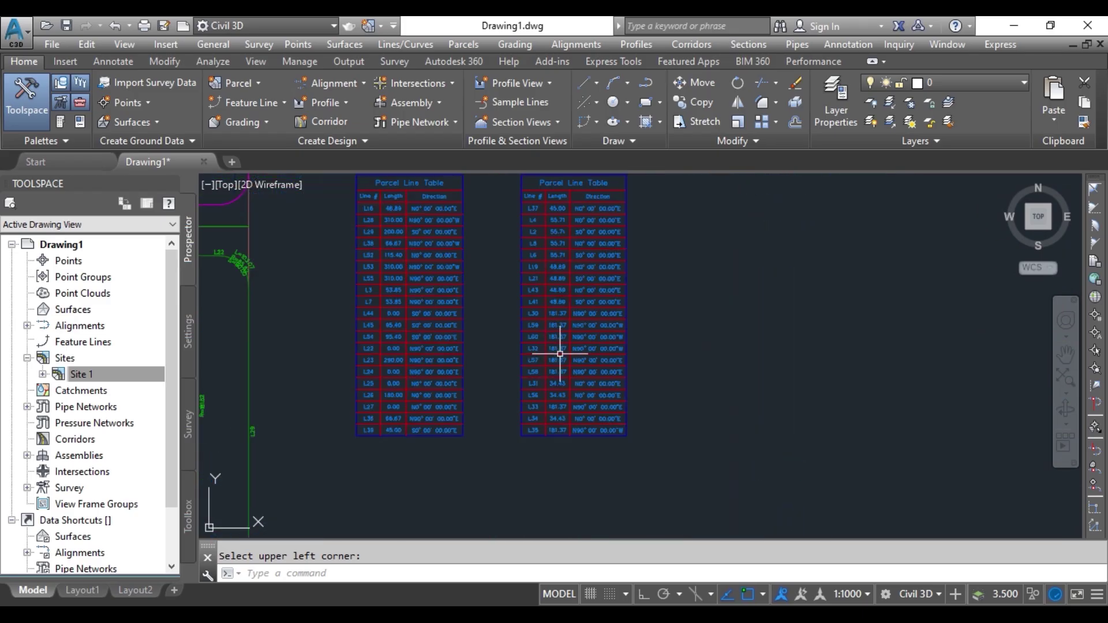
middle_drag(560, 353, 738, 359)
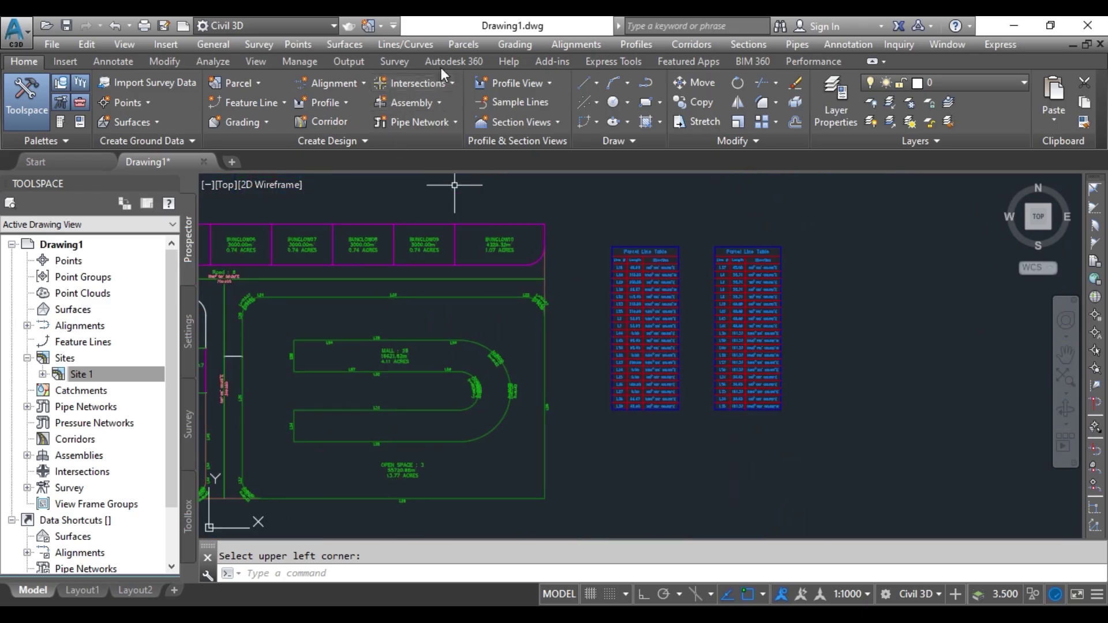
Start a parcel curve table in the Length Radius & Delta style and select all segment labels across the site for it.
click(464, 44)
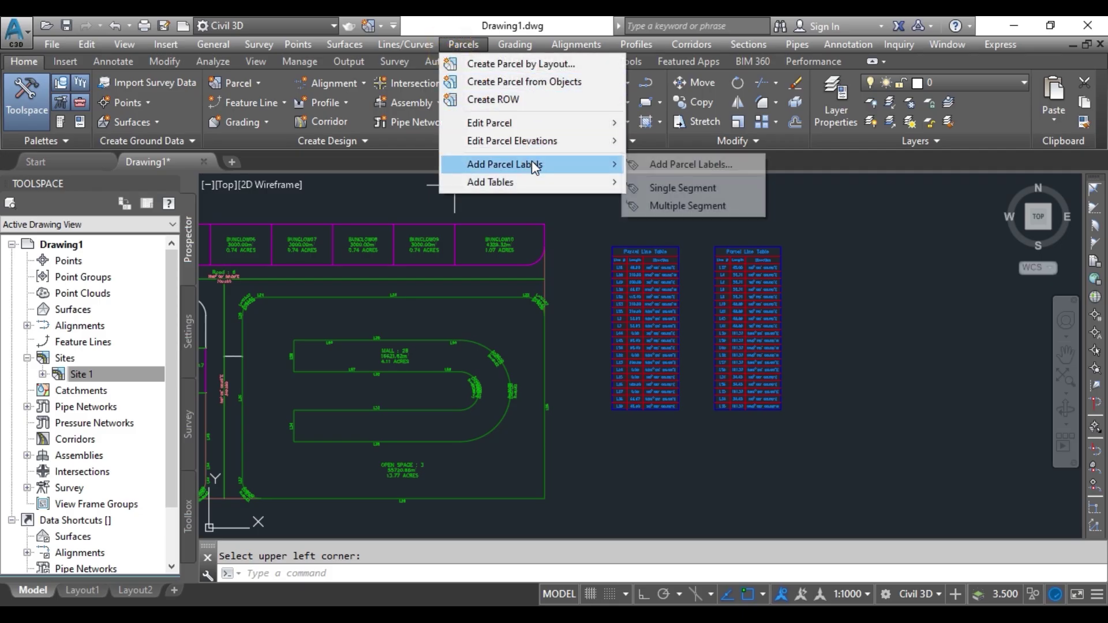
mouse_move(585, 188)
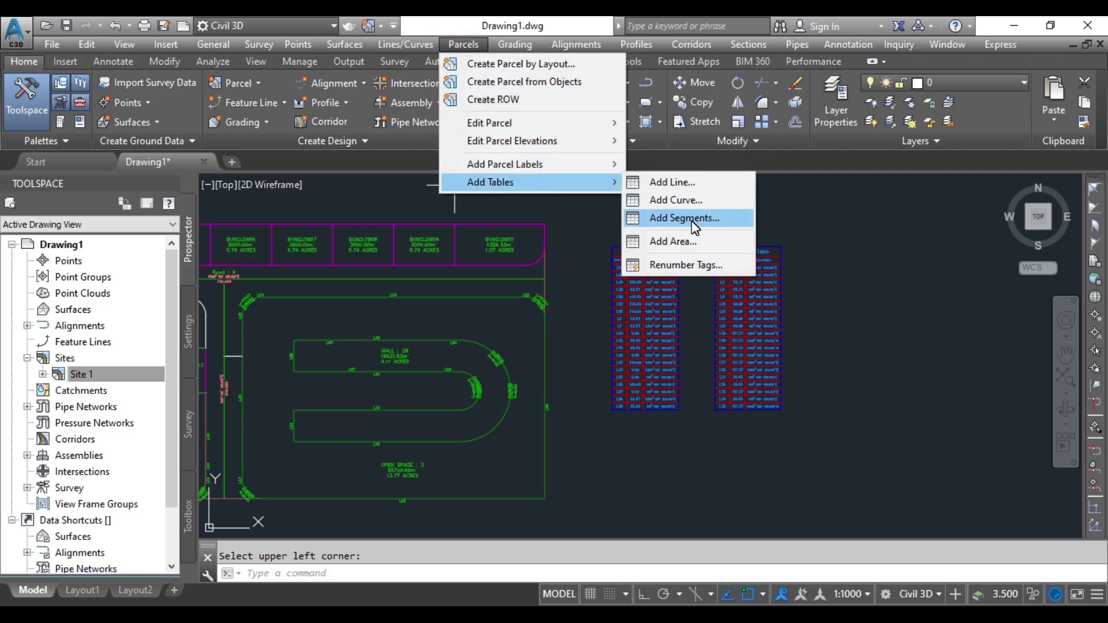
click(693, 199)
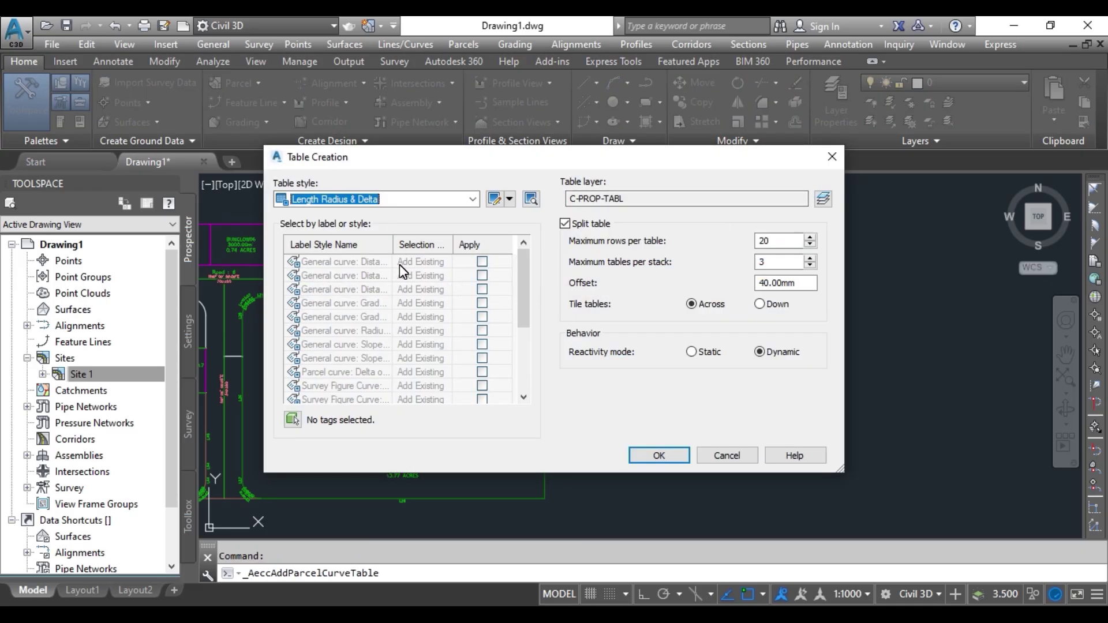
click(658, 456)
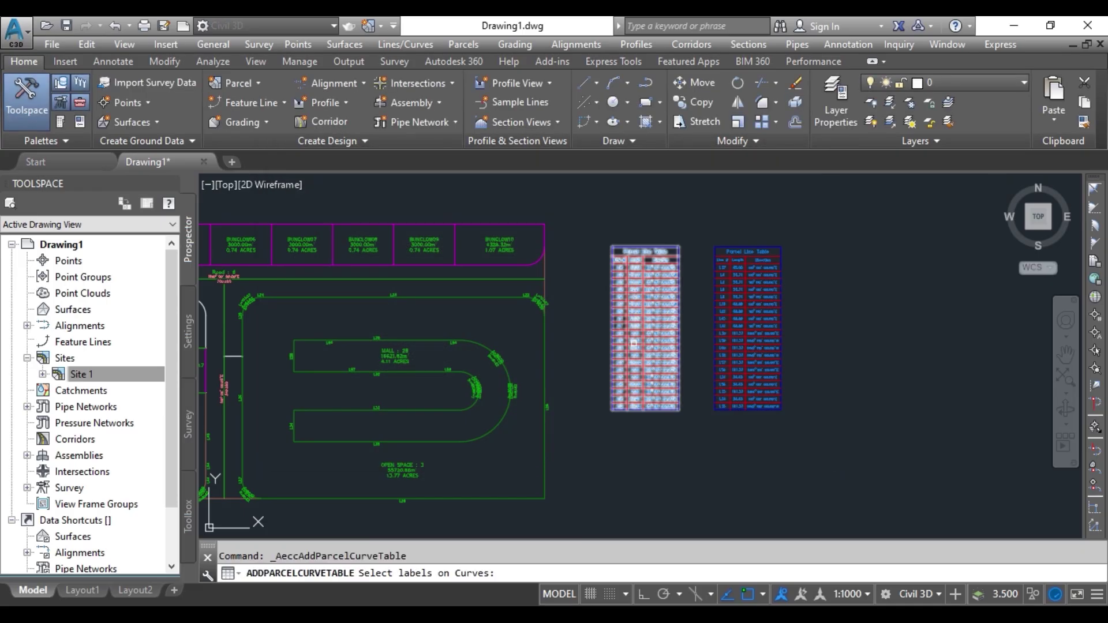
scroll(719, 370, down, 3)
click(708, 402)
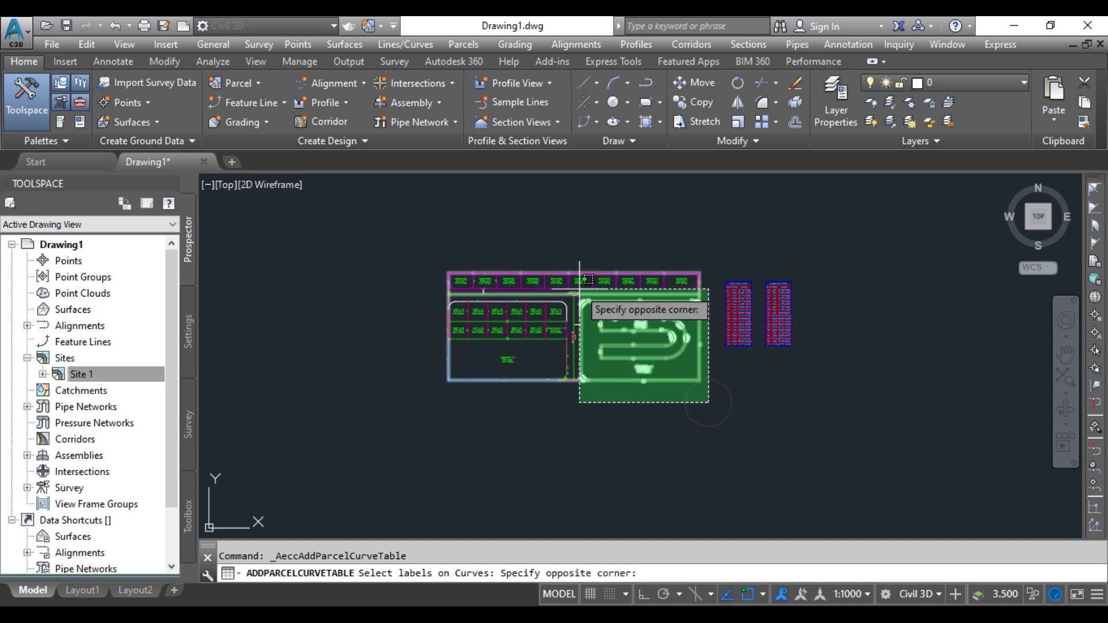
click(434, 247)
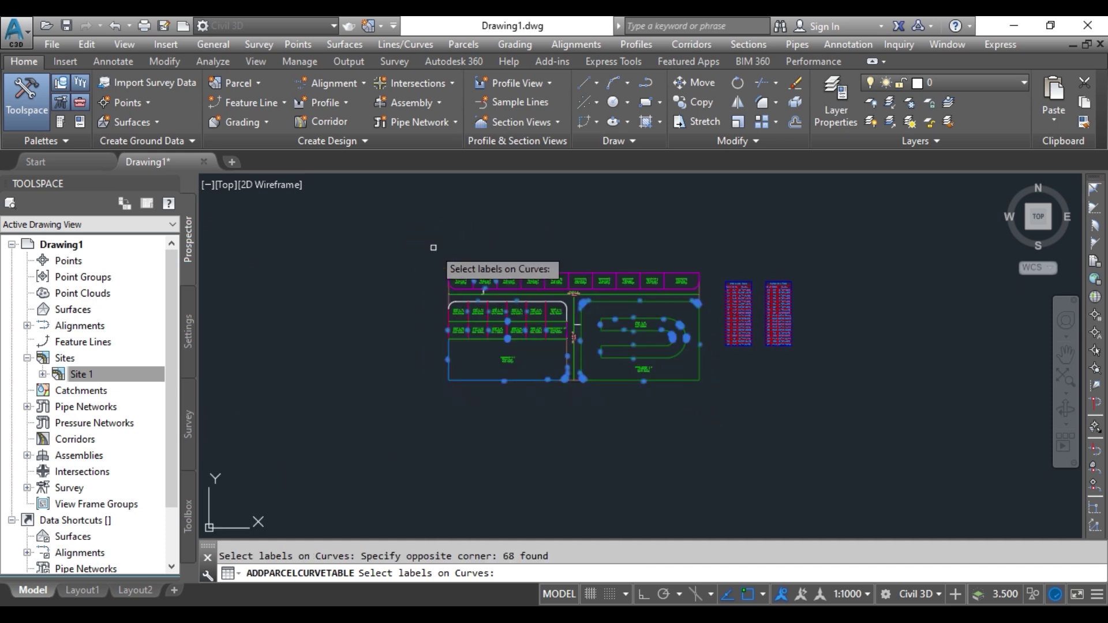
key(Return)
Convert the selected curve labels to tag mode and place the dynamic curve table east of the parcel line tables.
click(504, 329)
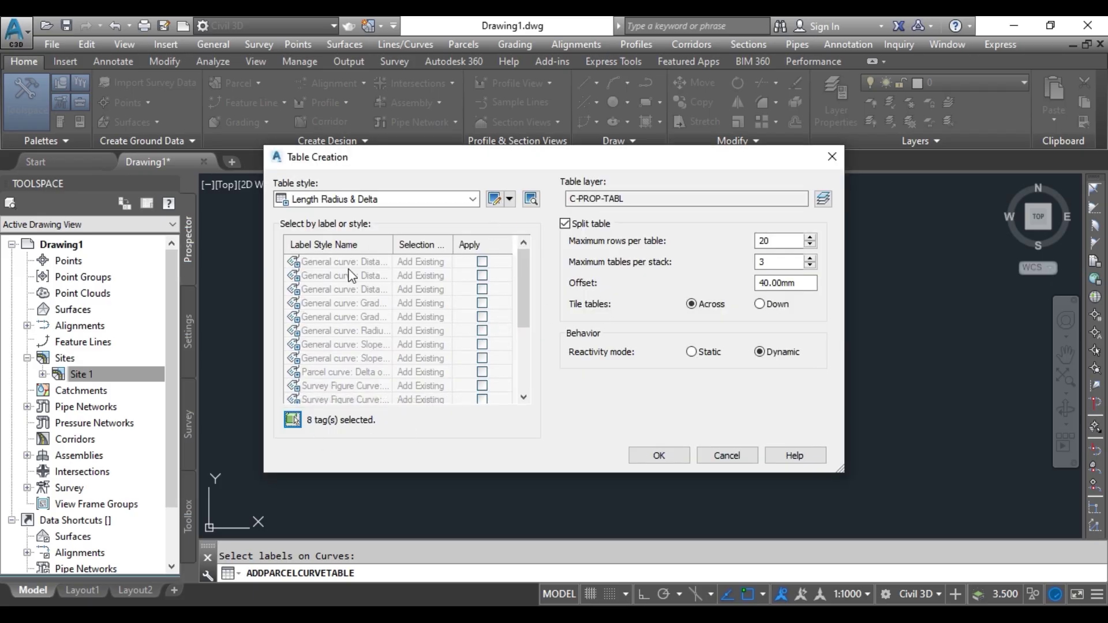
click(659, 455)
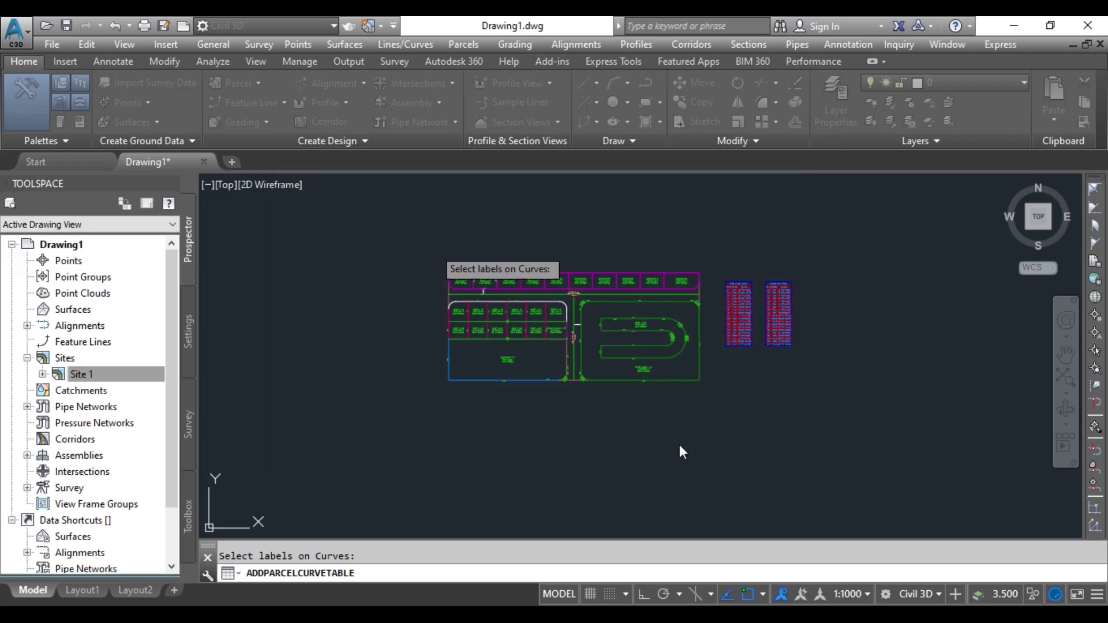
scroll(808, 317, up, 5)
scroll(701, 287, up, 5)
middle_drag(701, 287, 426, 318)
click(498, 234)
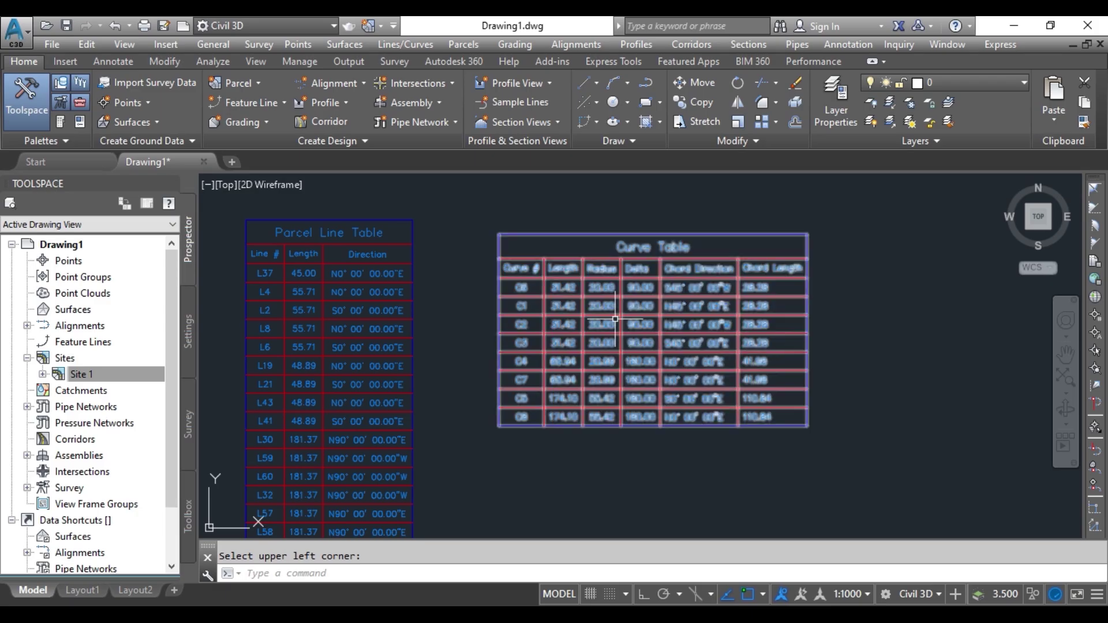
Examine the curve numbers, lengths, radii, deltas and chord data listed in the curve table.
scroll(615, 318, up, 3)
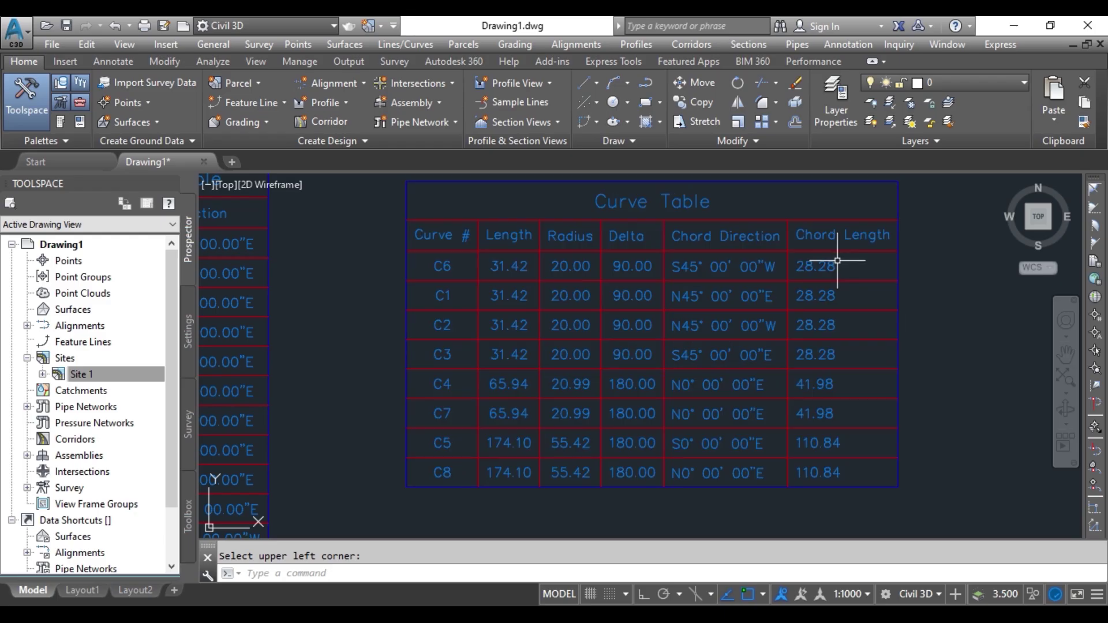
middle_drag(447, 299, 872, 303)
scroll(443, 301, up, 4)
scroll(514, 306, down, 4)
middle_drag(627, 312, 335, 340)
scroll(638, 309, up, 4)
middle_drag(638, 309, 614, 223)
scroll(613, 231, down, 4)
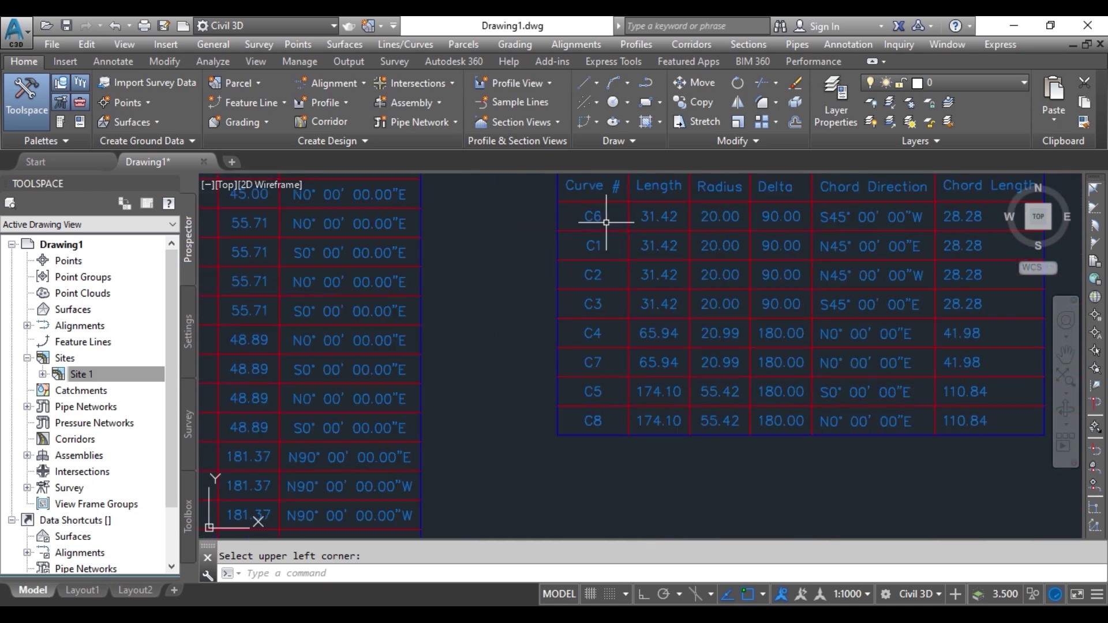
scroll(604, 349, down, 6)
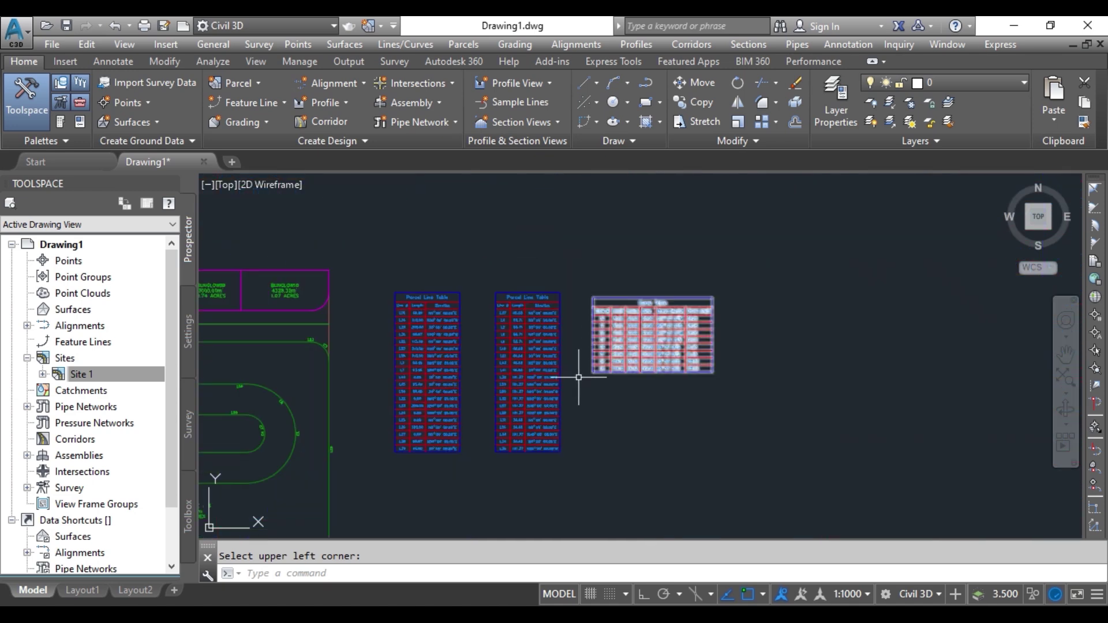
Start a parcel segment table in the Length & Bearing or Delta & Radius style and select all segment labels across the site.
click(456, 46)
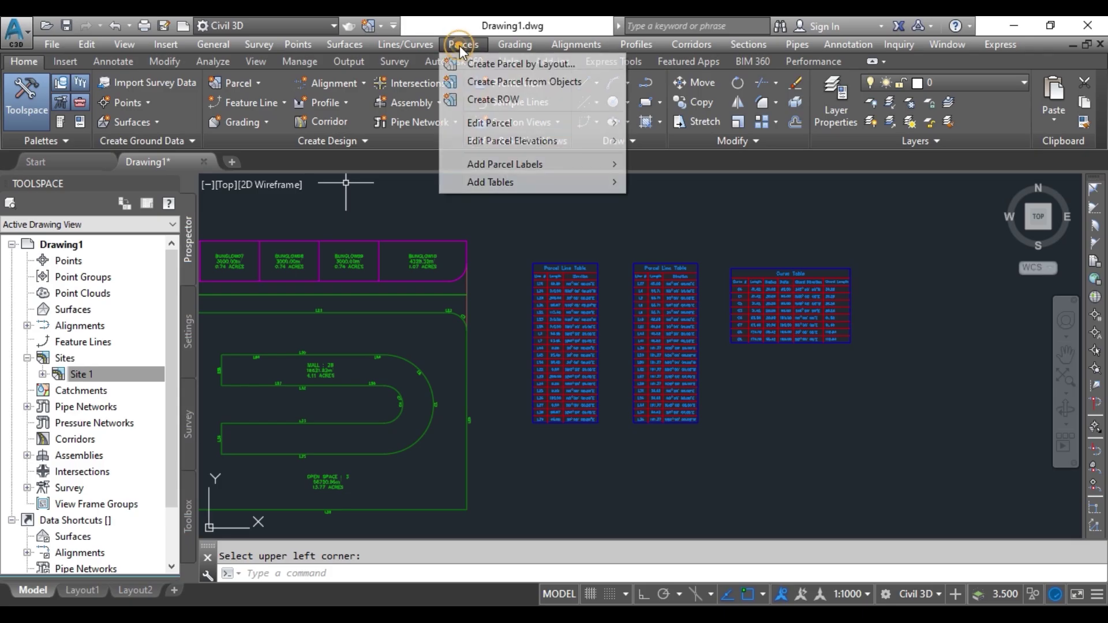
mouse_move(601, 189)
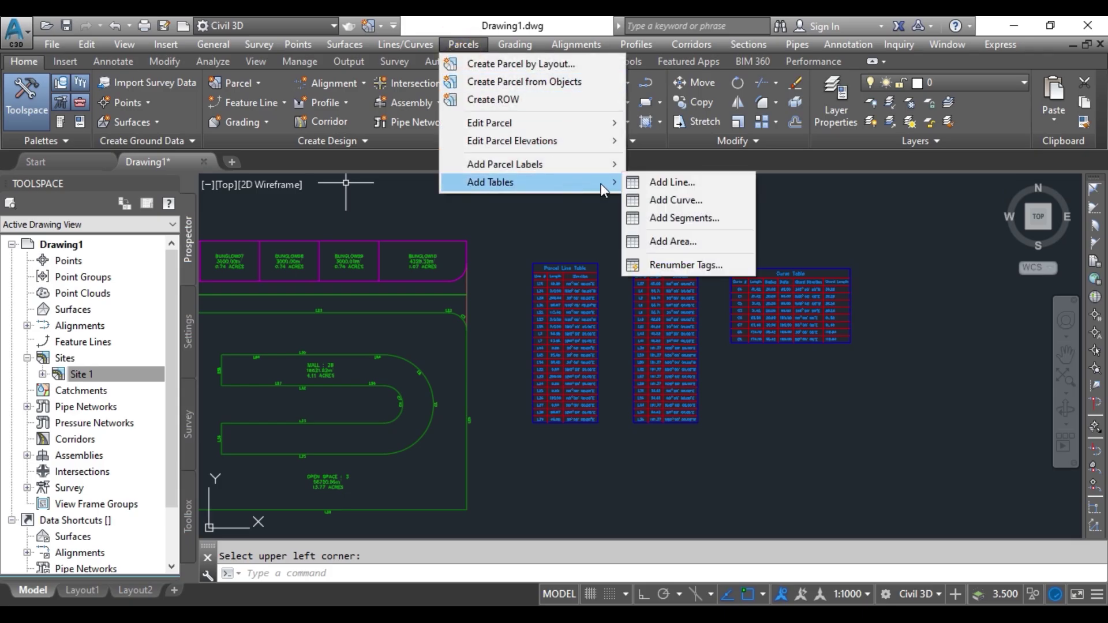
click(684, 217)
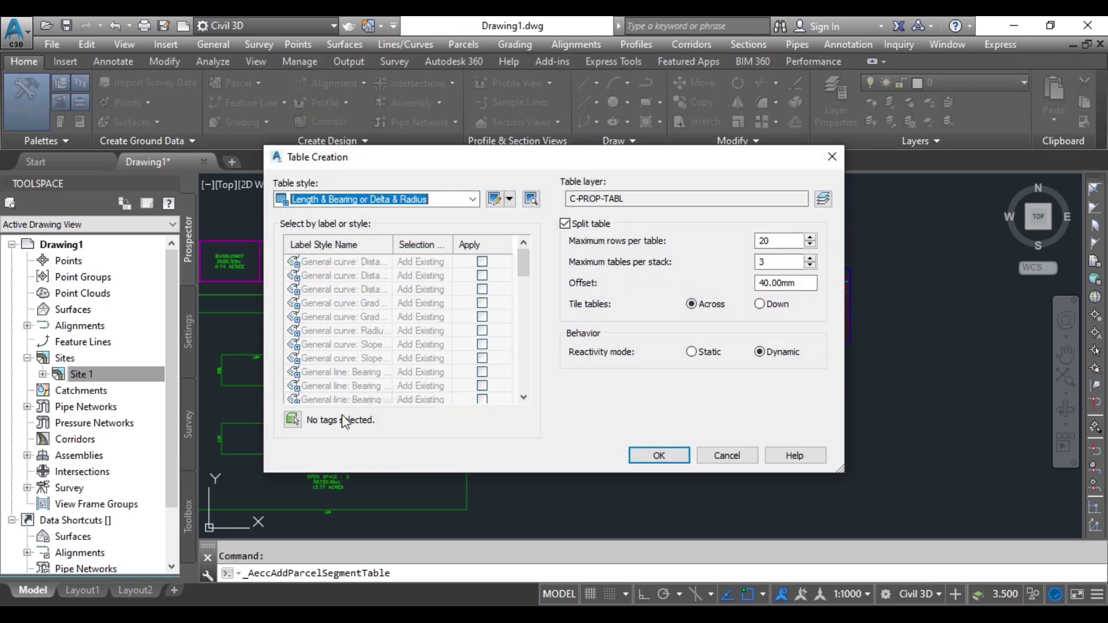
click(293, 419)
scroll(830, 335, down, 2)
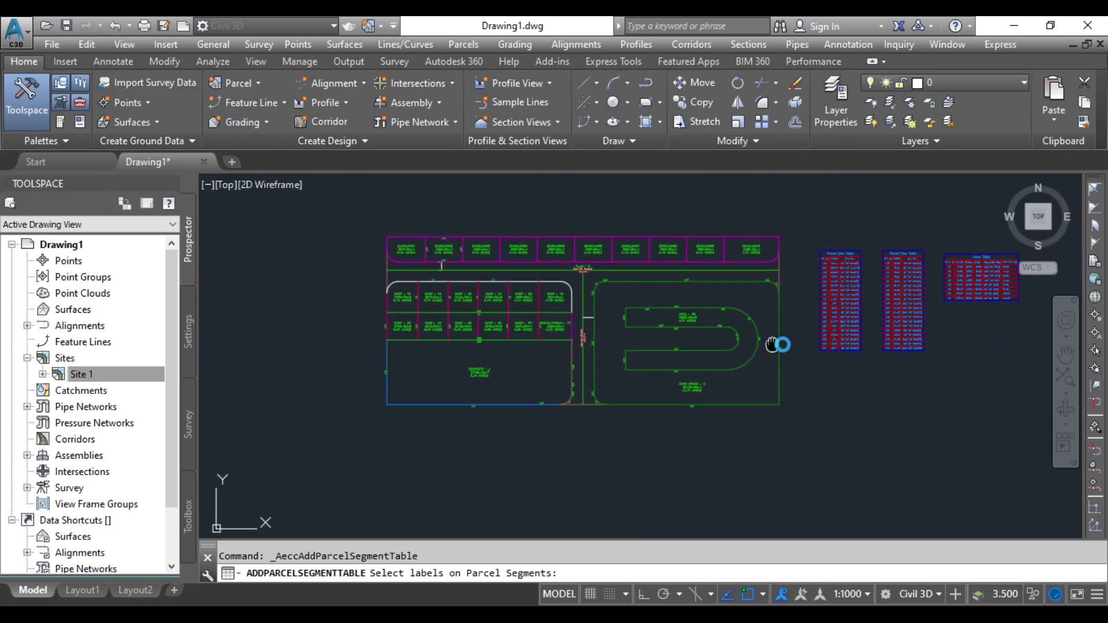
click(817, 431)
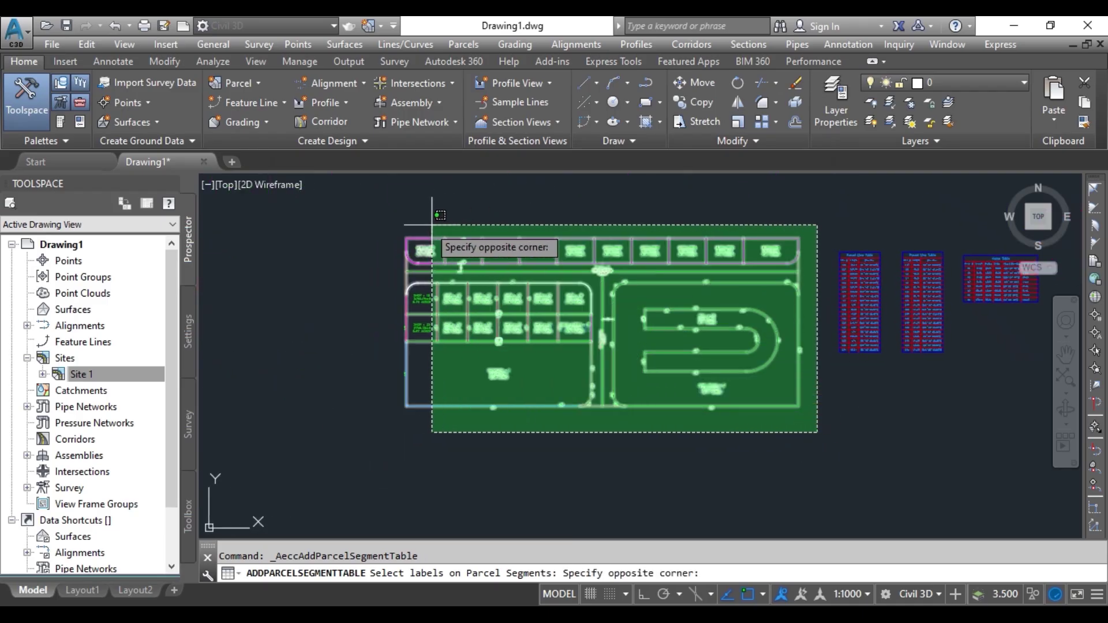
click(404, 229)
key(Return)
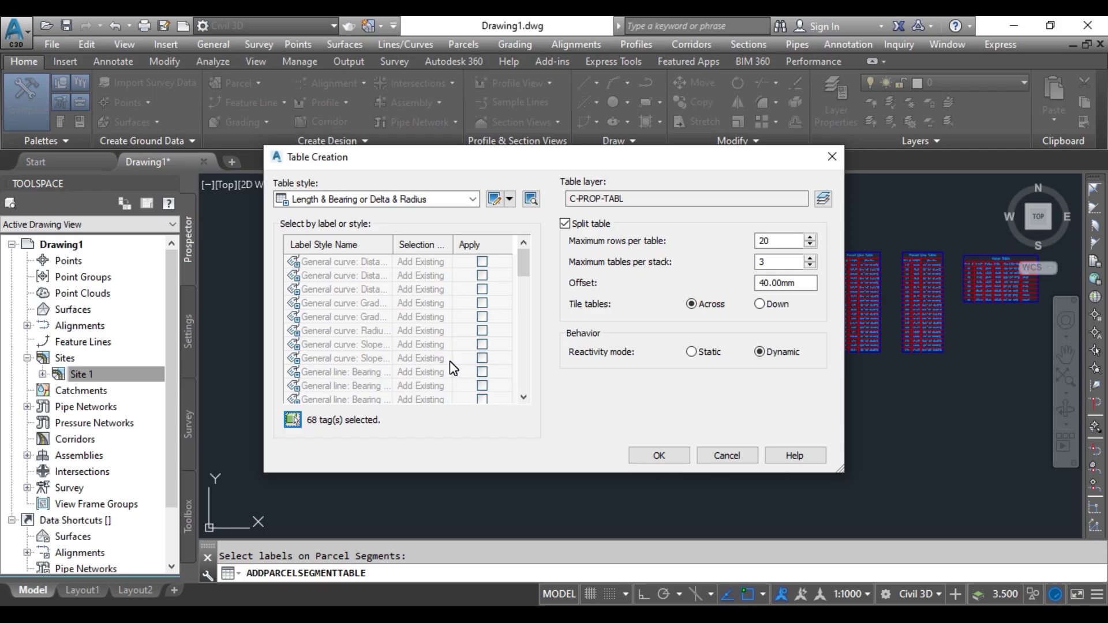
Place the dynamic parcel line and curve table, split at 20 rows, just east of the curve table.
click(658, 455)
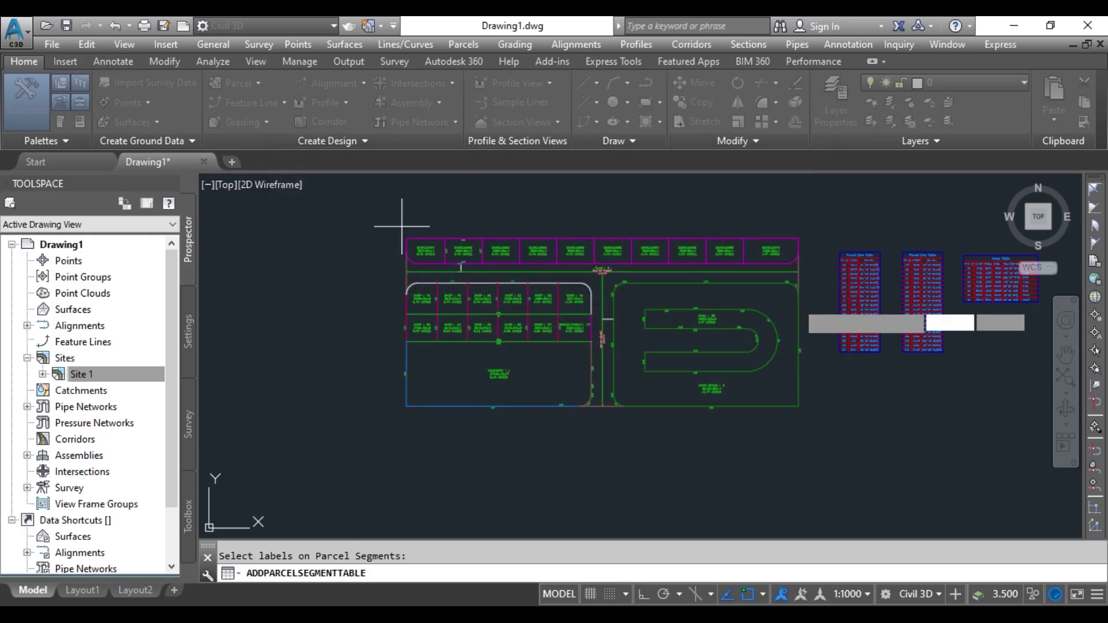
middle_drag(626, 361, 265, 352)
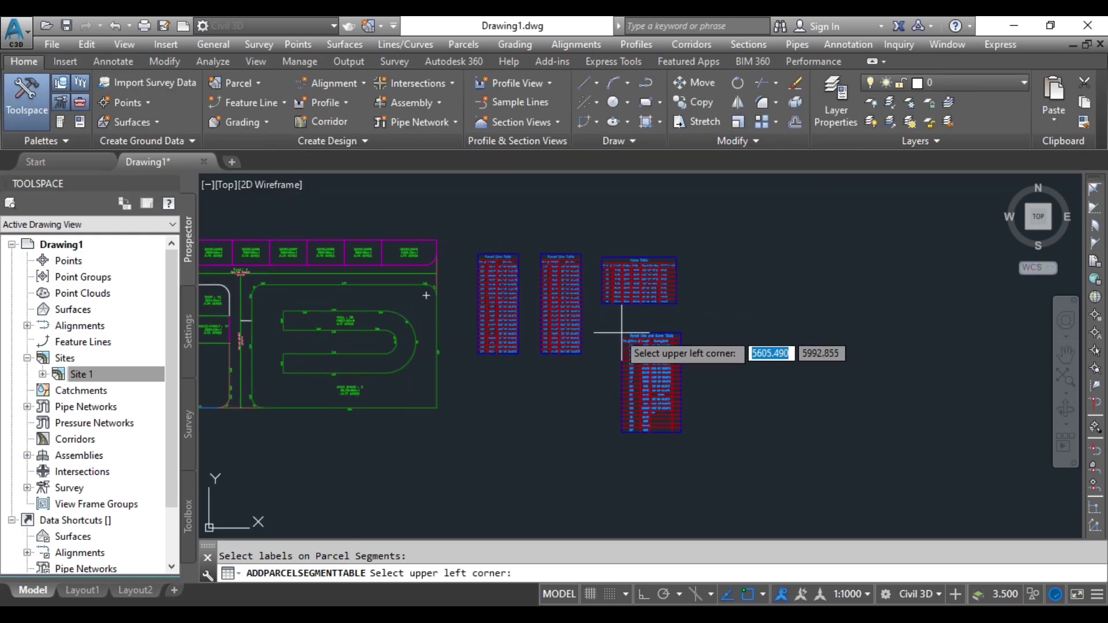
click(699, 257)
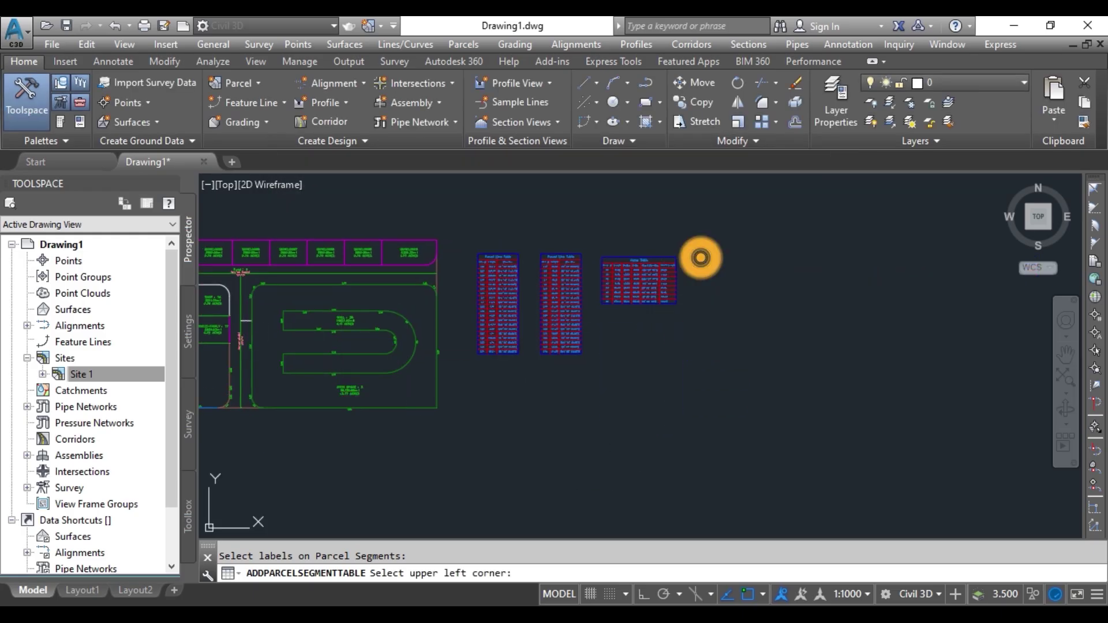
Examine the lengths, bearings or deltas and radii listed in the parcel line and curve tables.
scroll(786, 309, up, 2)
scroll(626, 400, up, 3)
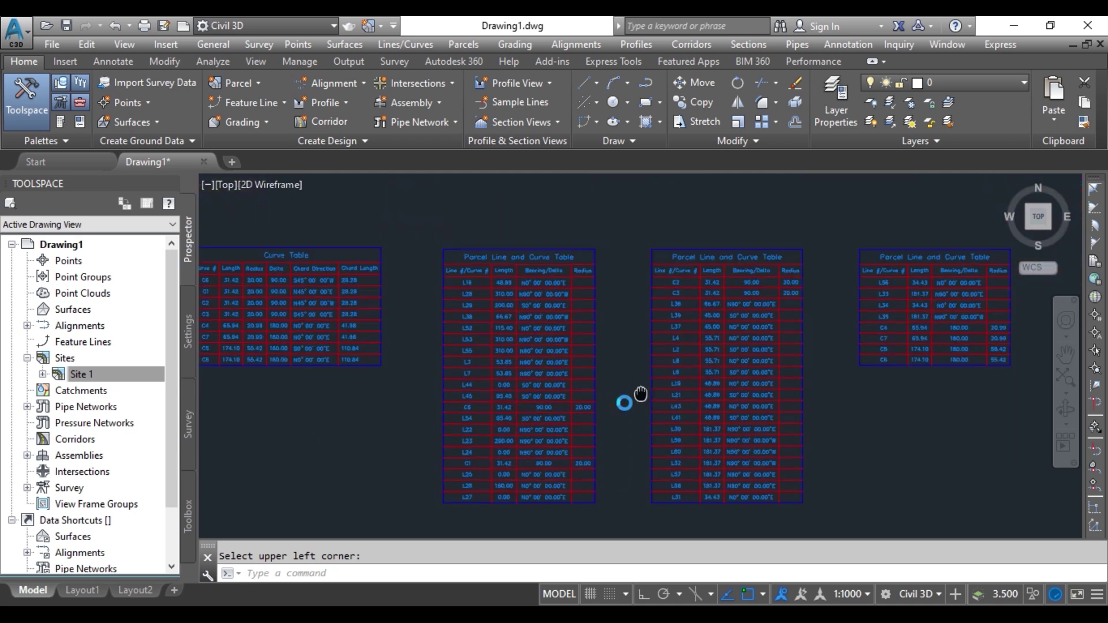
scroll(461, 300, up, 4)
scroll(448, 354, up, 1)
middle_drag(482, 371, 413, 261)
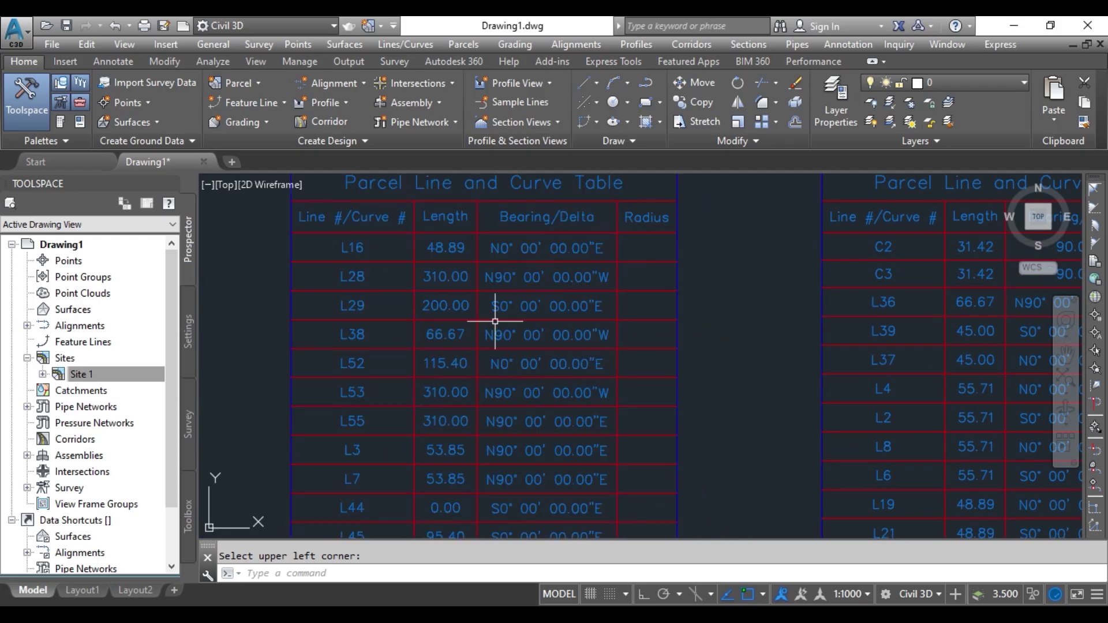
scroll(601, 284, down, 4)
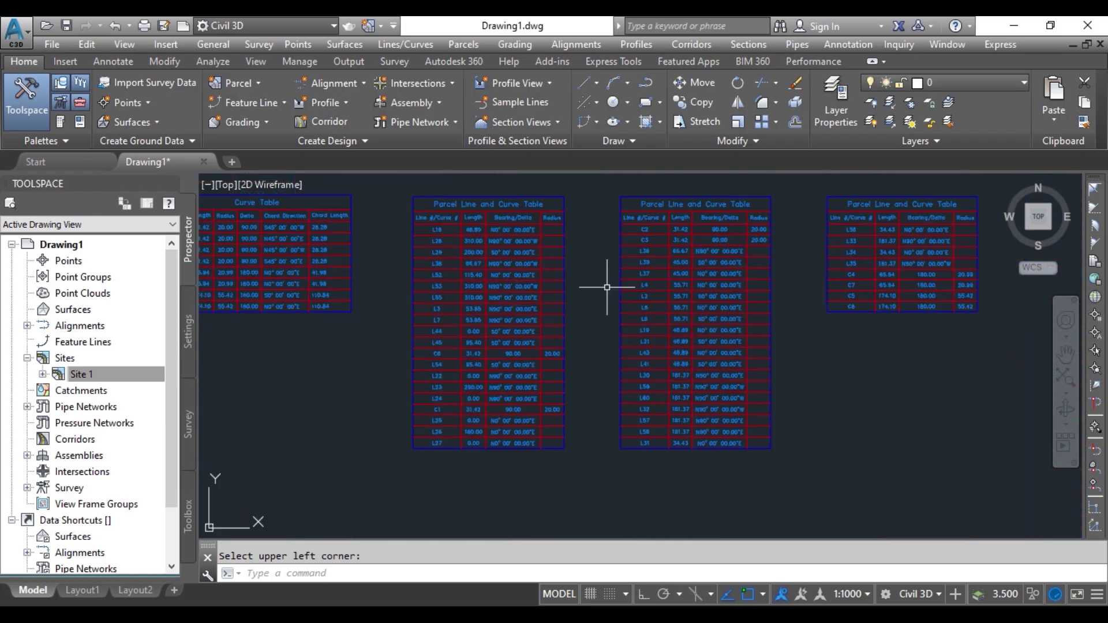
scroll(860, 260, up, 4)
middle_drag(860, 261, 525, 344)
Start a parcel area table in the Area Perimeter Length and Bearing style and select all parcels of the site for it.
click(474, 46)
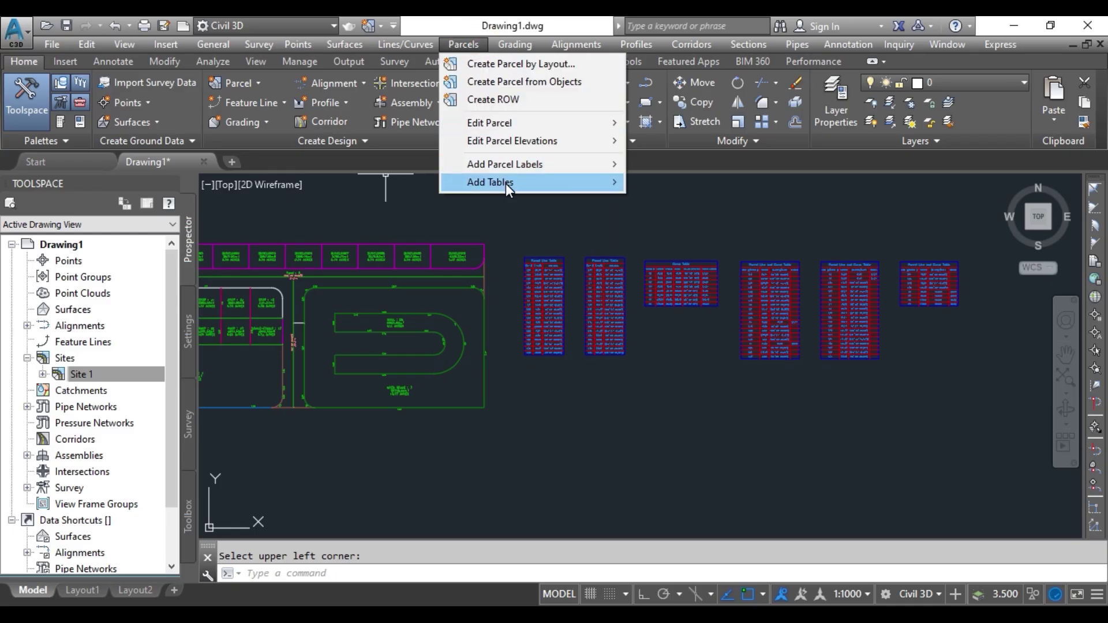
mouse_move(505, 182)
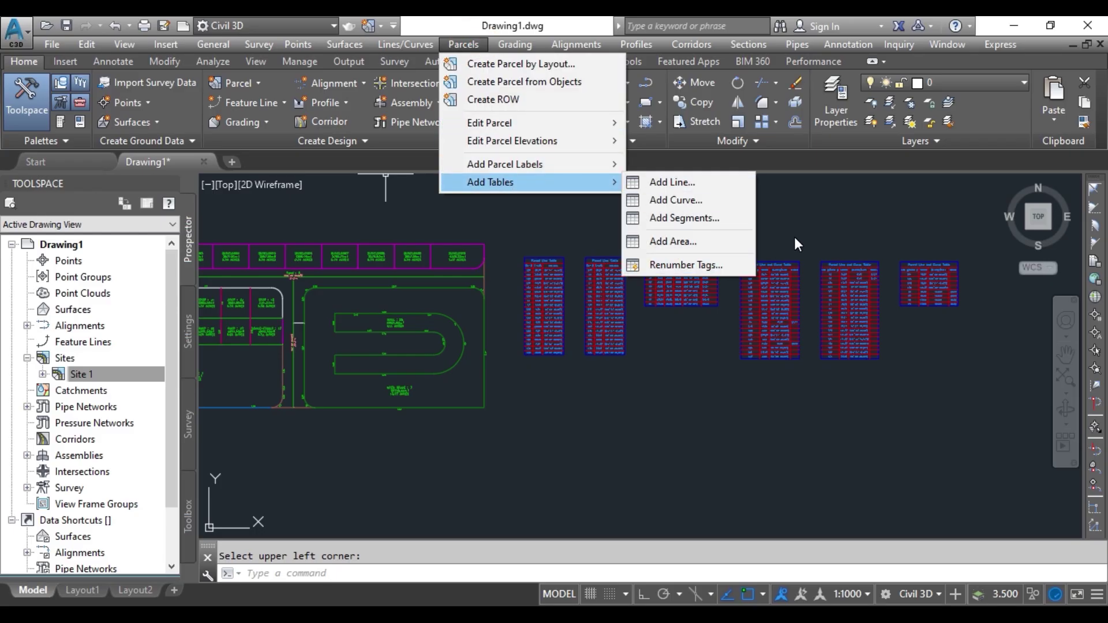
click(715, 241)
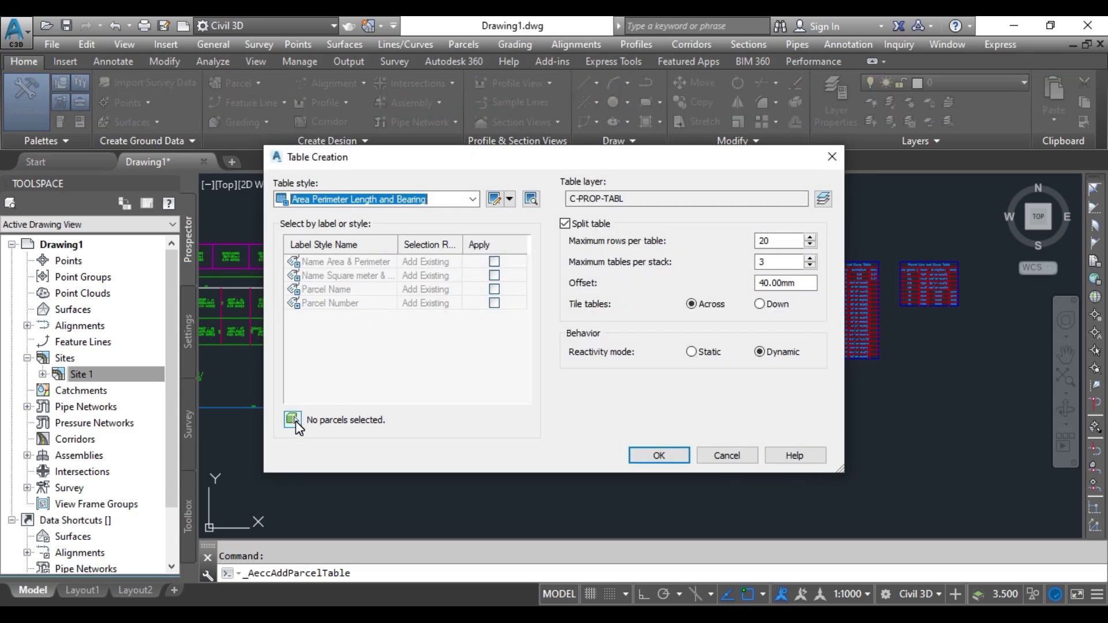
click(295, 425)
scroll(501, 370, down, 2)
middle_drag(519, 370, 658, 357)
scroll(485, 325, up, 2)
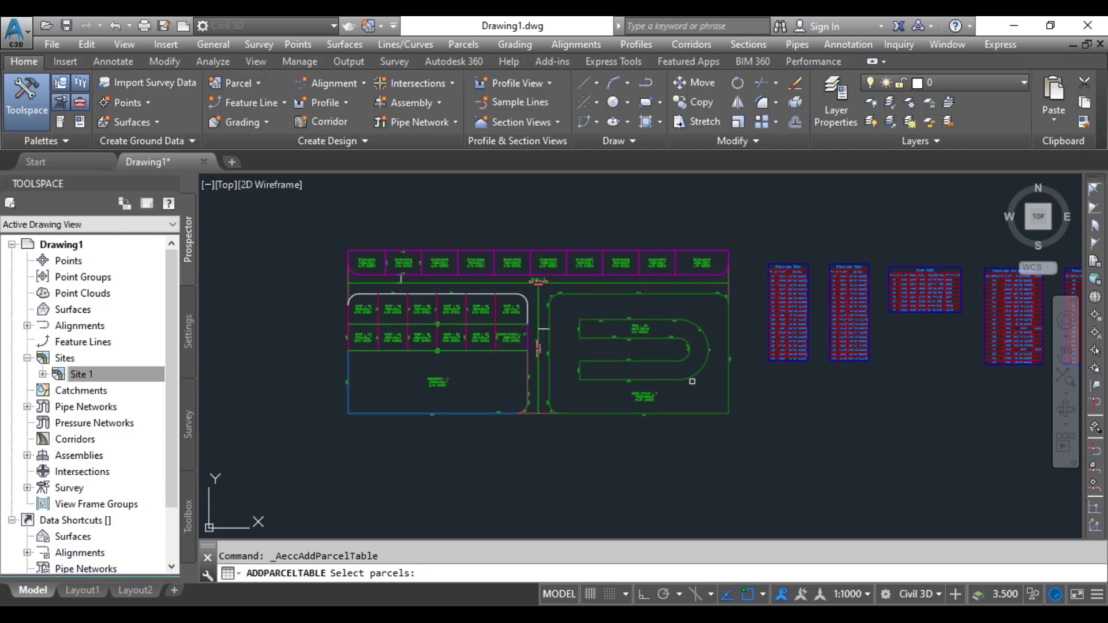
click(736, 448)
click(318, 230)
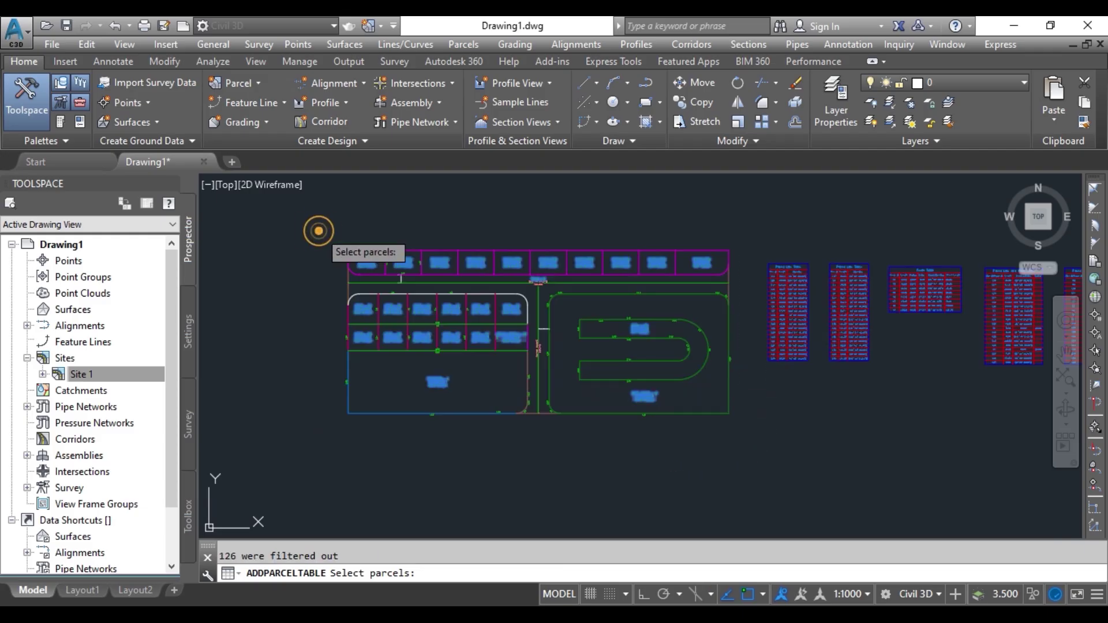
key(Return)
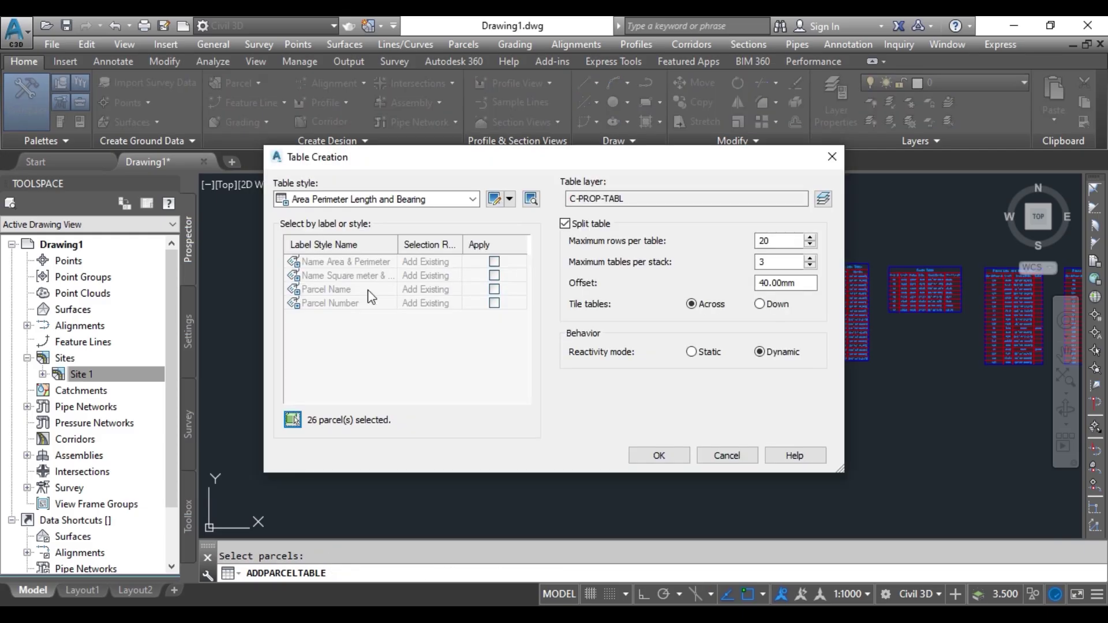
Place the dynamic parcel area table, split at 20 rows, east of the parcel line and curve tables.
click(660, 455)
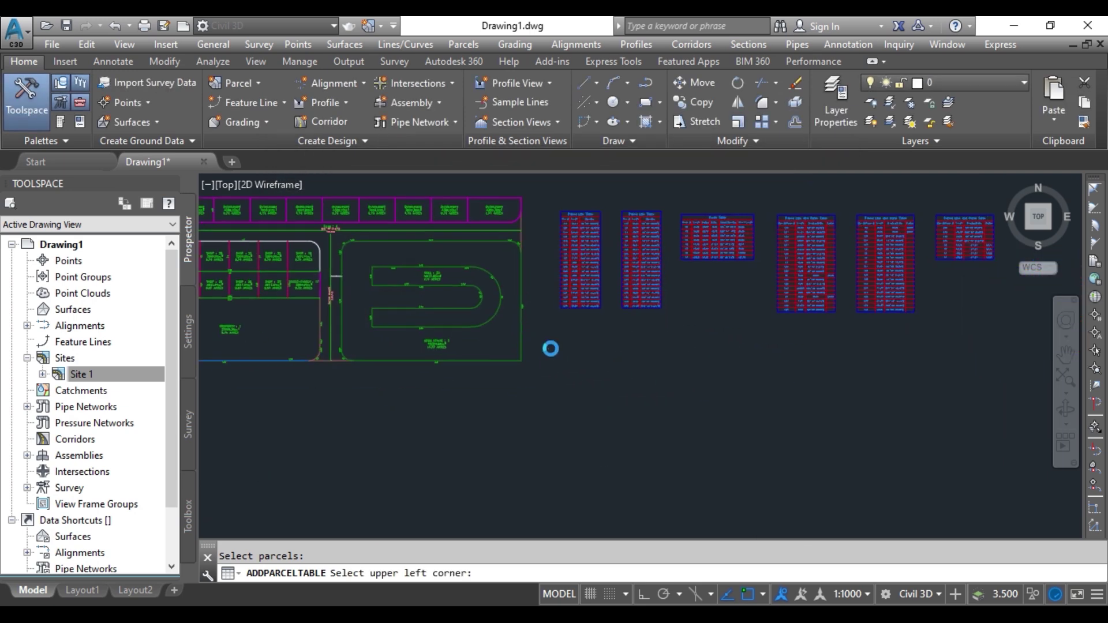
scroll(584, 309, down, 4)
scroll(552, 272, up, 2)
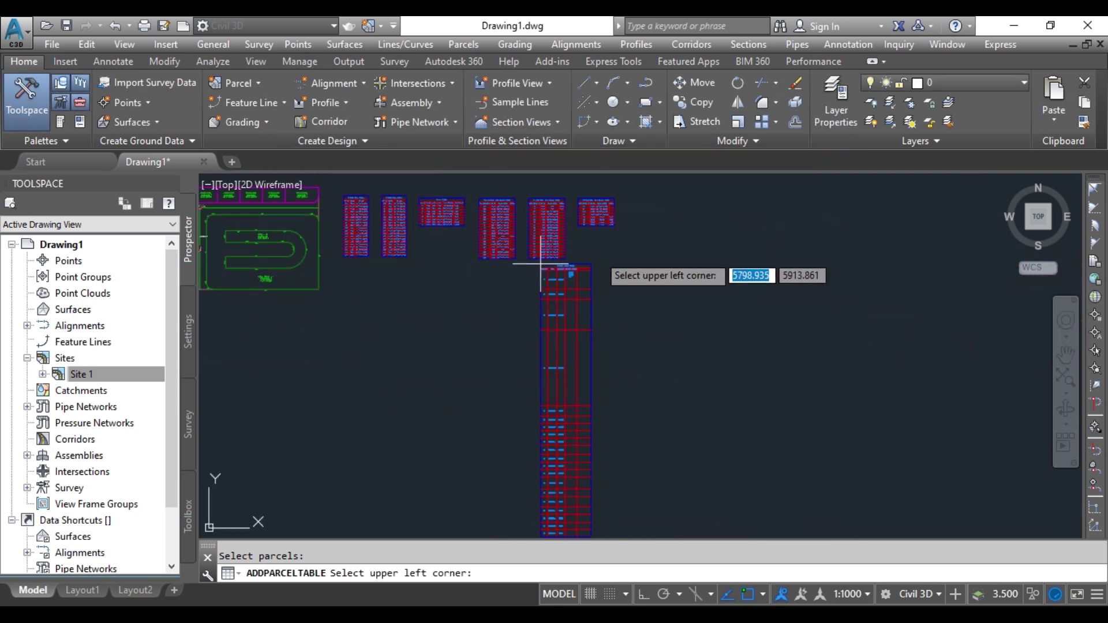
click(642, 193)
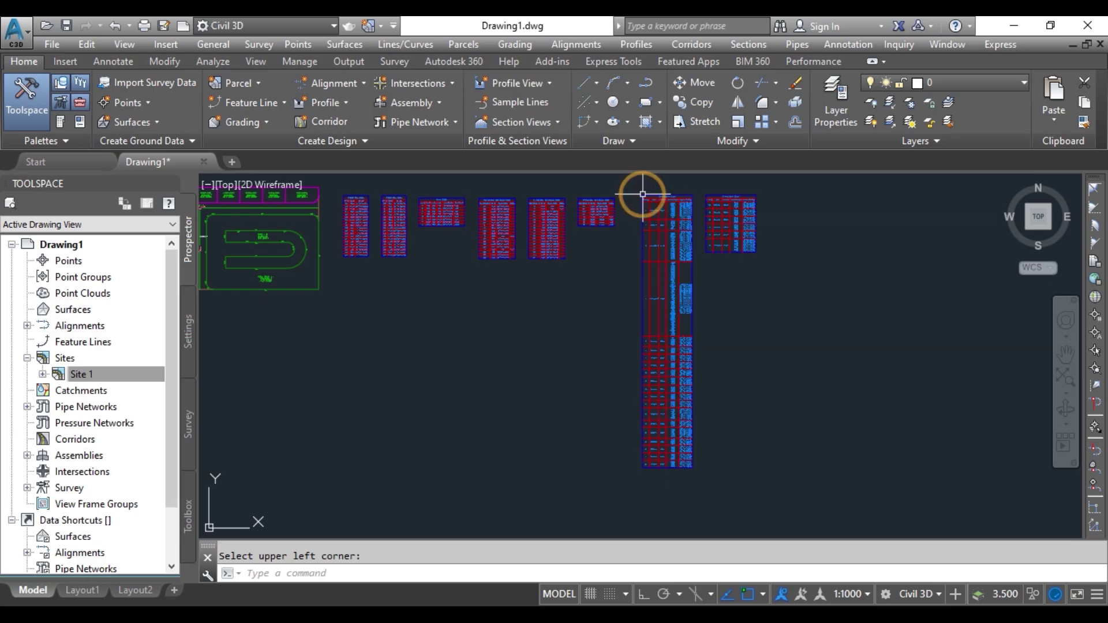
Examine the areas, perimeters, segment lengths and segment bearings listed for the parcels in both parts of the parcel area table.
scroll(650, 200, up, 8)
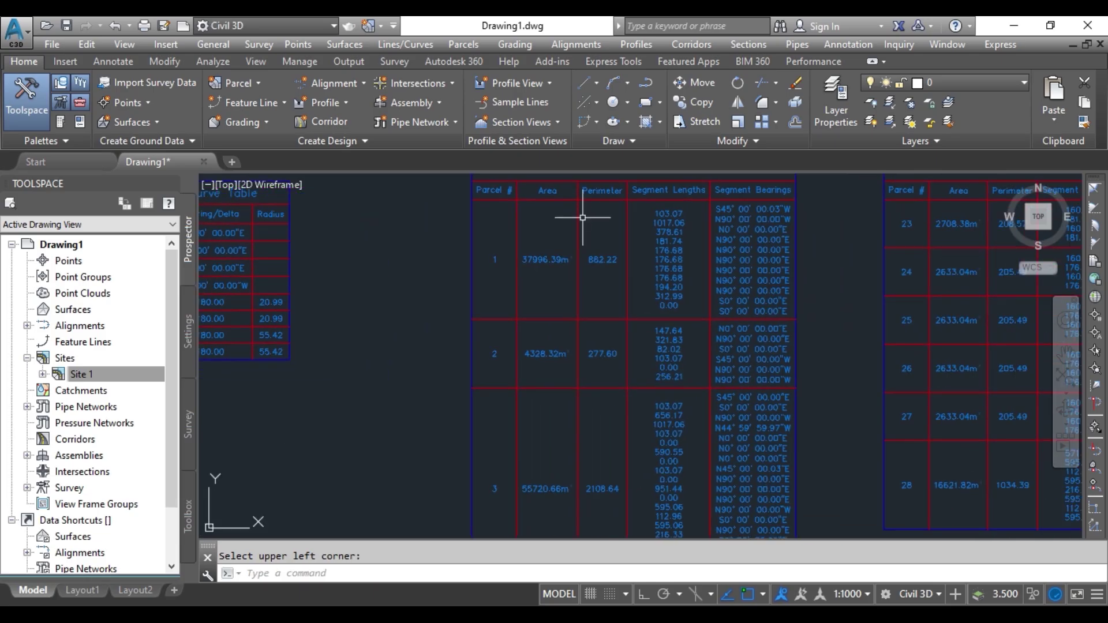
middle_drag(543, 259, 543, 266)
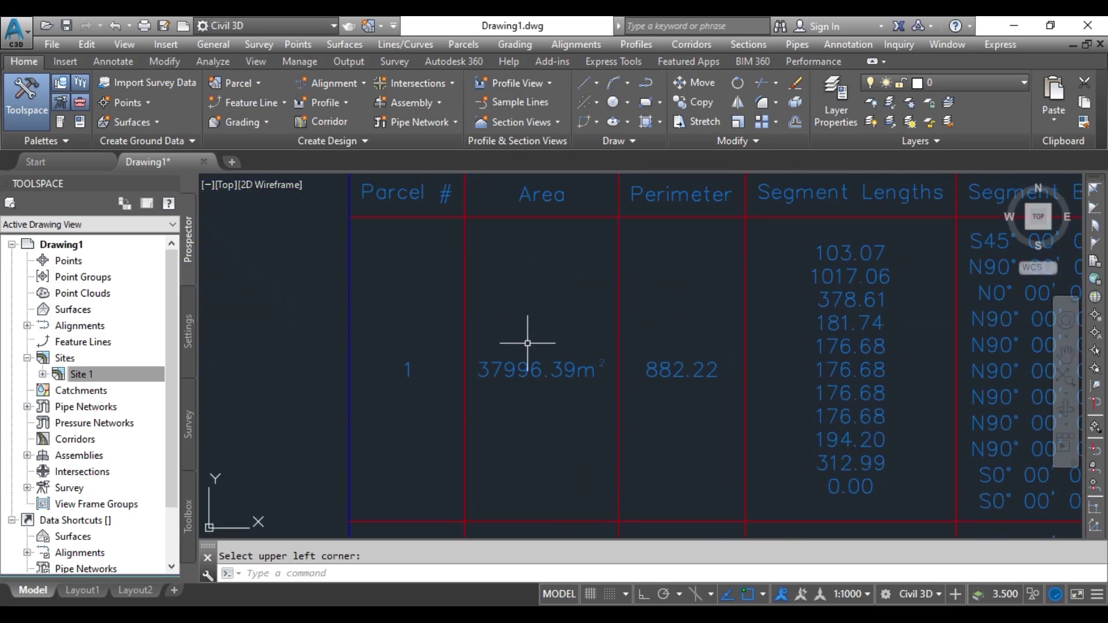
middle_drag(662, 323, 451, 324)
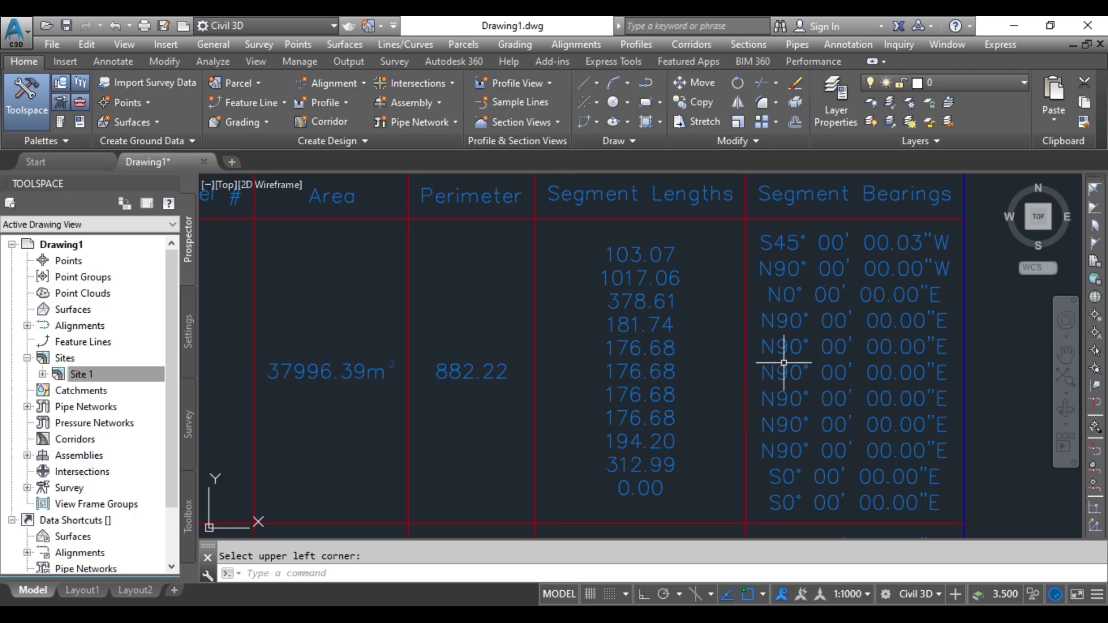
scroll(783, 362, down, 6)
middle_drag(732, 452, 727, 252)
scroll(702, 351, up, 4)
middle_drag(701, 344, 606, 137)
scroll(737, 429, down, 4)
middle_drag(737, 429, 582, 315)
middle_drag(619, 352, 678, 214)
middle_drag(681, 381, 702, 203)
scroll(544, 358, up, 8)
scroll(719, 379, down, 9)
scroll(717, 375, down, 4)
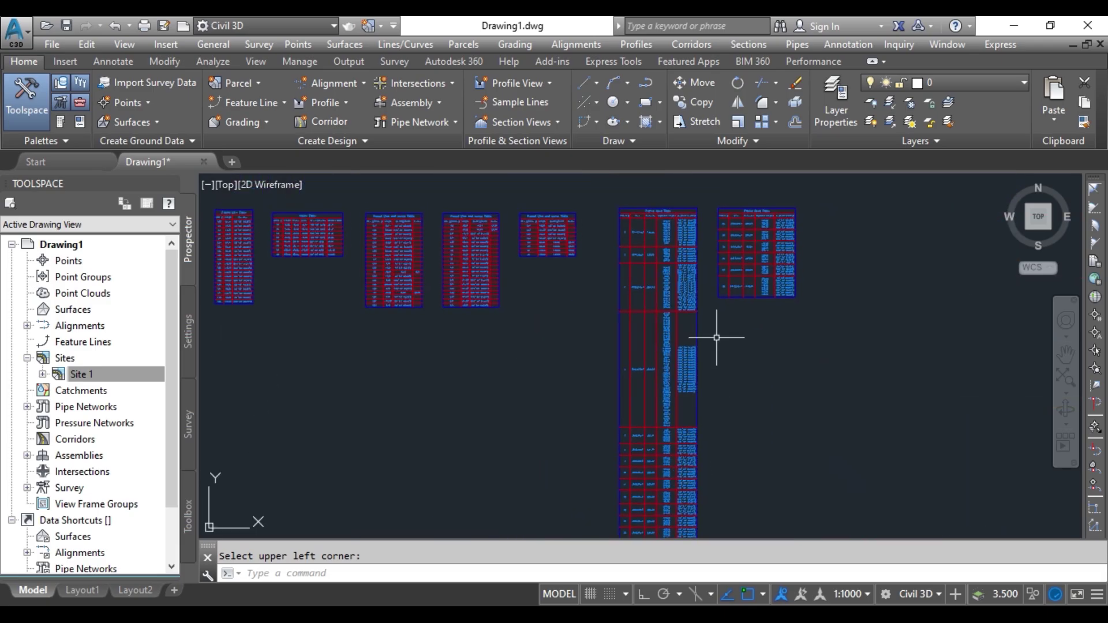
scroll(728, 270, up, 6)
middle_drag(722, 276, 608, 366)
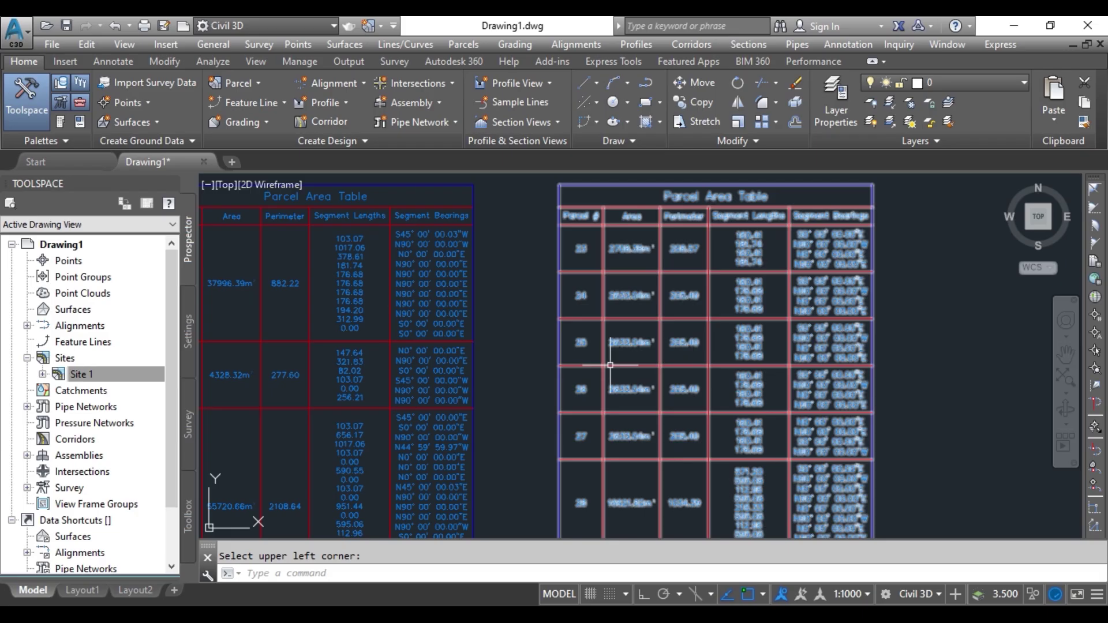
Review the parcel area labels and the line and curve tags across the shop, single-family, mall and open space parcels.
scroll(610, 364, down, 5)
scroll(734, 342, up, 8)
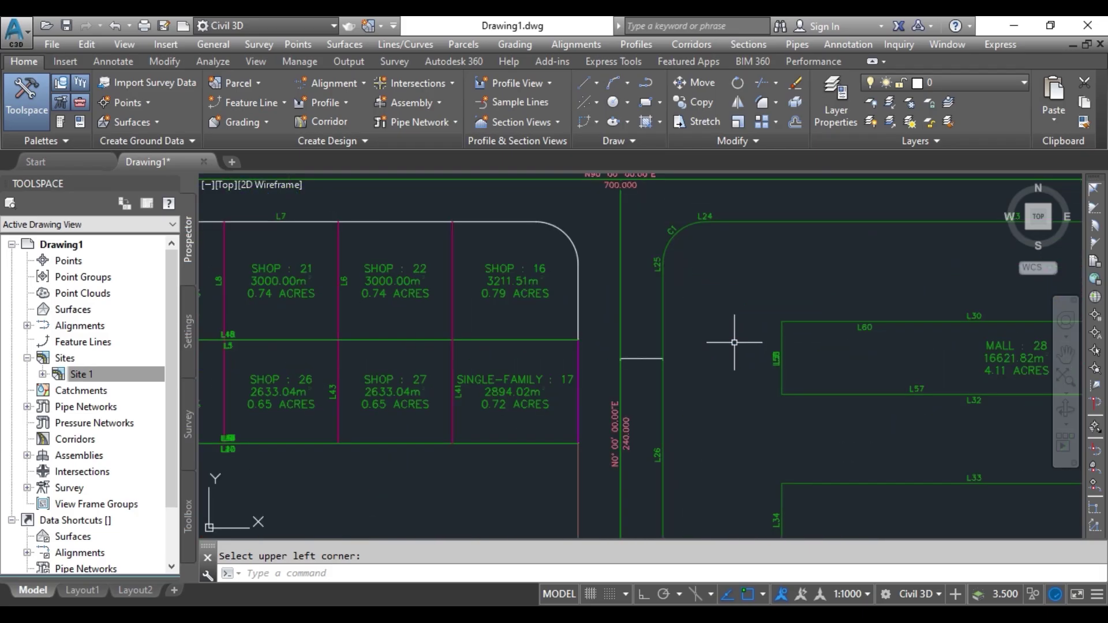
middle_drag(568, 308, 786, 415)
scroll(663, 327, down, 2)
mouse_move(663, 327)
middle_down()
mouse_move(798, 343)
mouse_move(781, 309)
middle_up()
scroll(643, 364, up, 3)
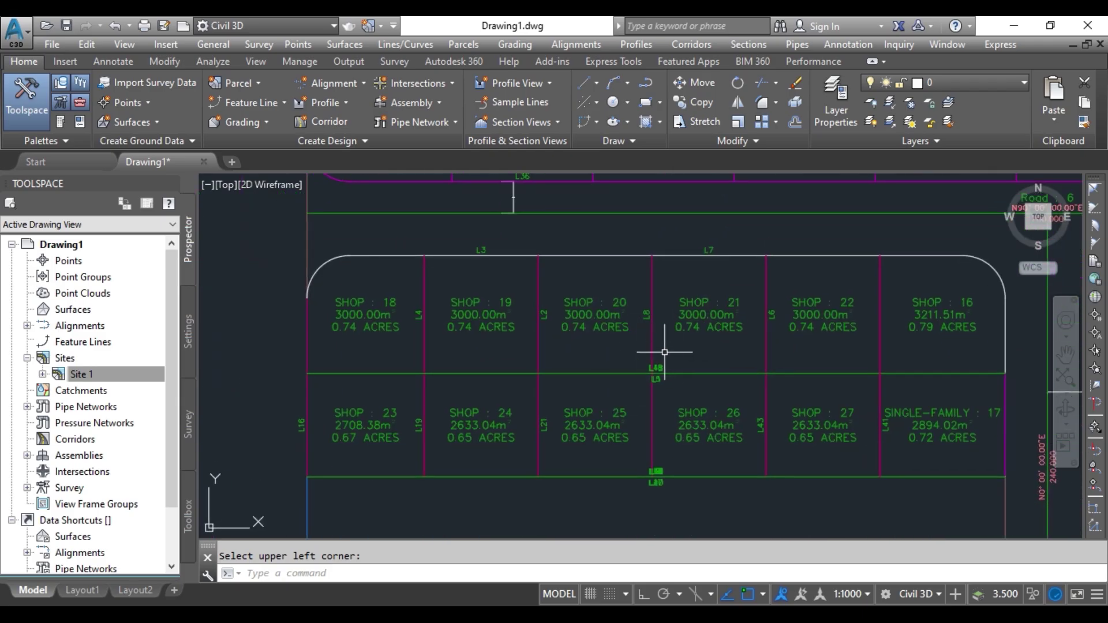
middle_drag(741, 447, 419, 332)
middle_drag(680, 366, 458, 296)
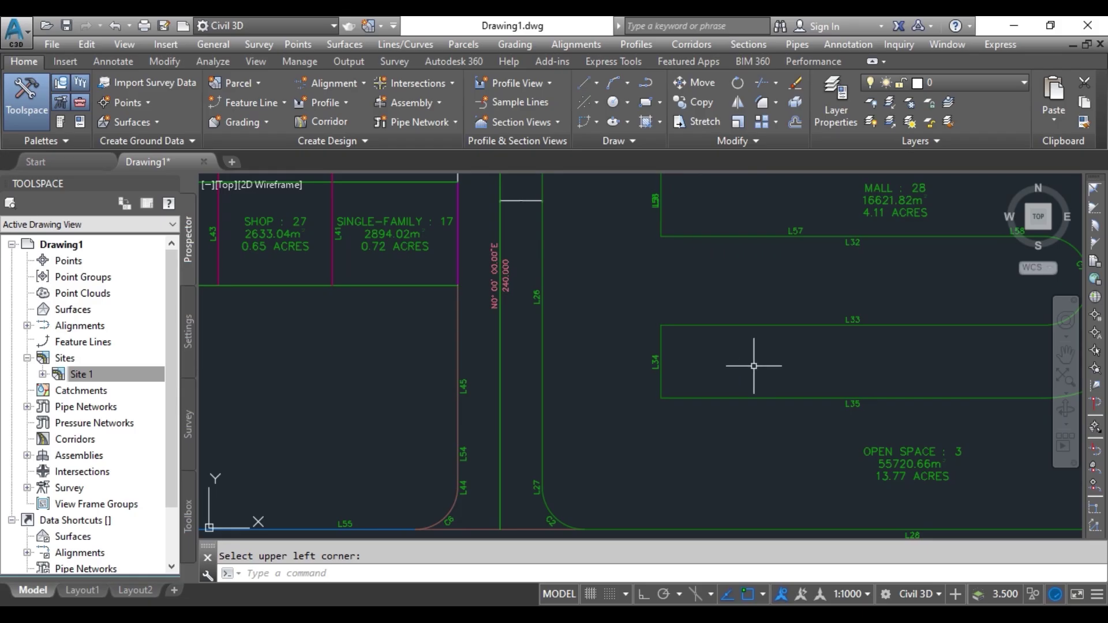
middle_drag(753, 365, 605, 349)
scroll(687, 307, up, 3)
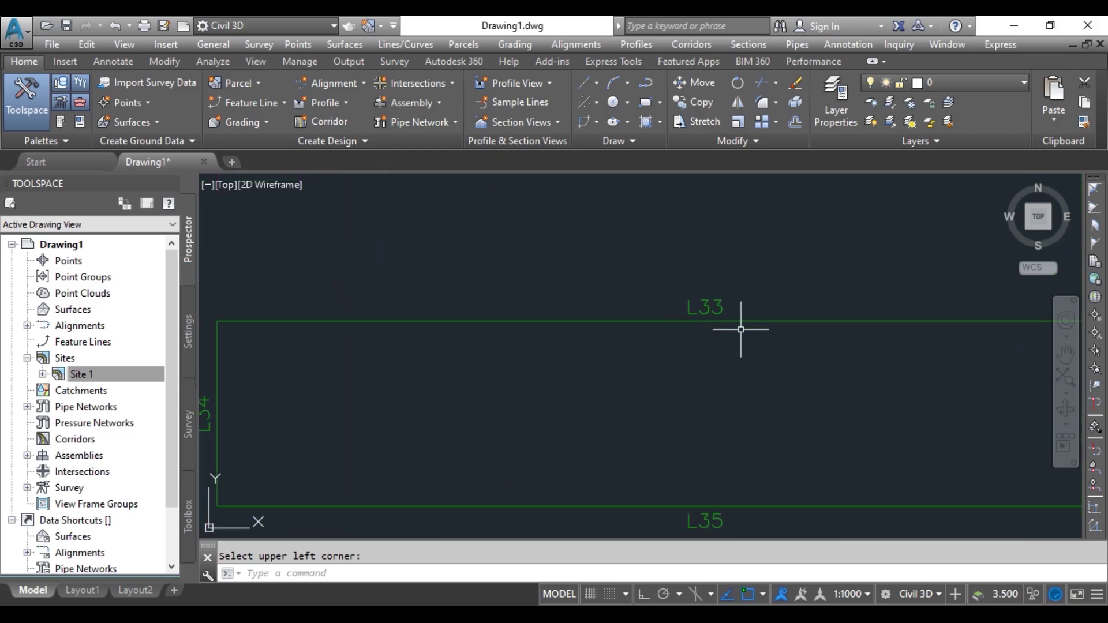
scroll(707, 339, down, 3)
middle_drag(722, 373, 626, 277)
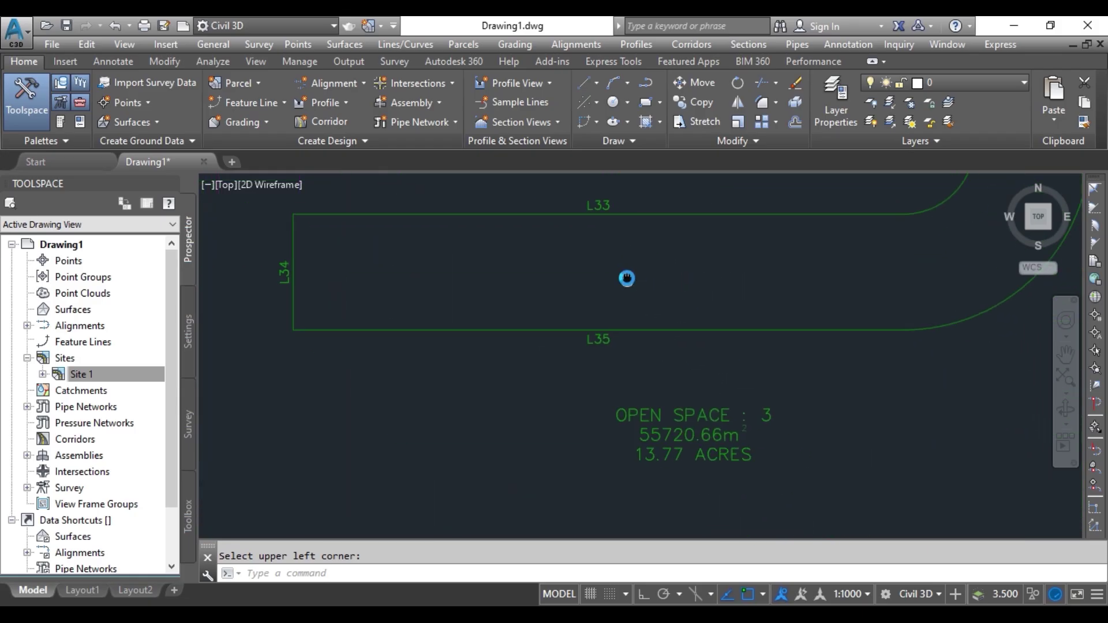
scroll(593, 322, down, 6)
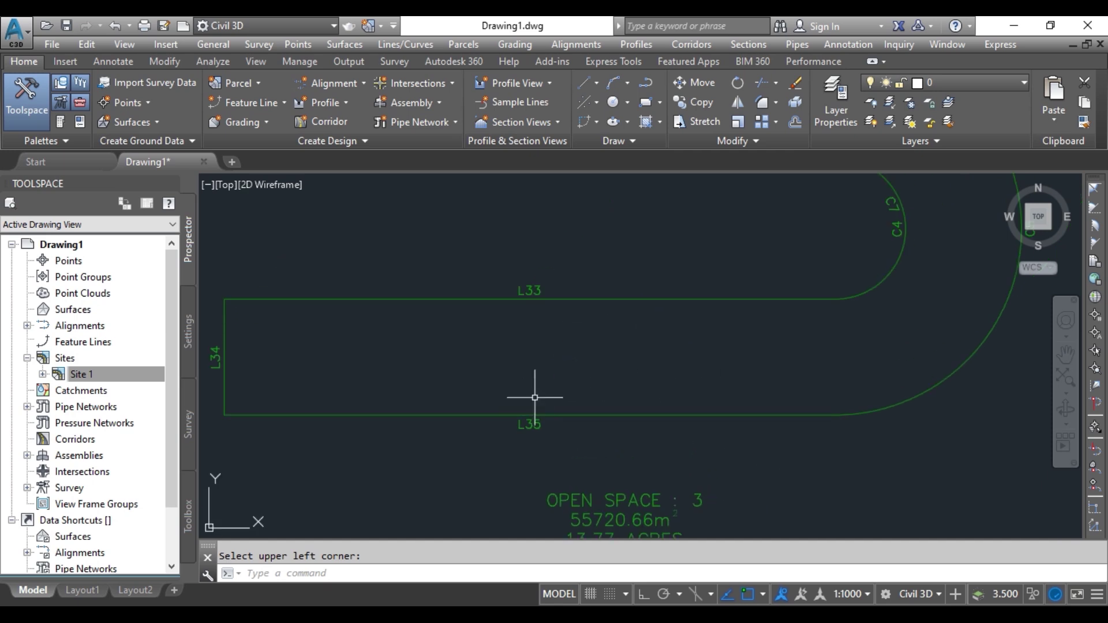
scroll(692, 355, up, 2)
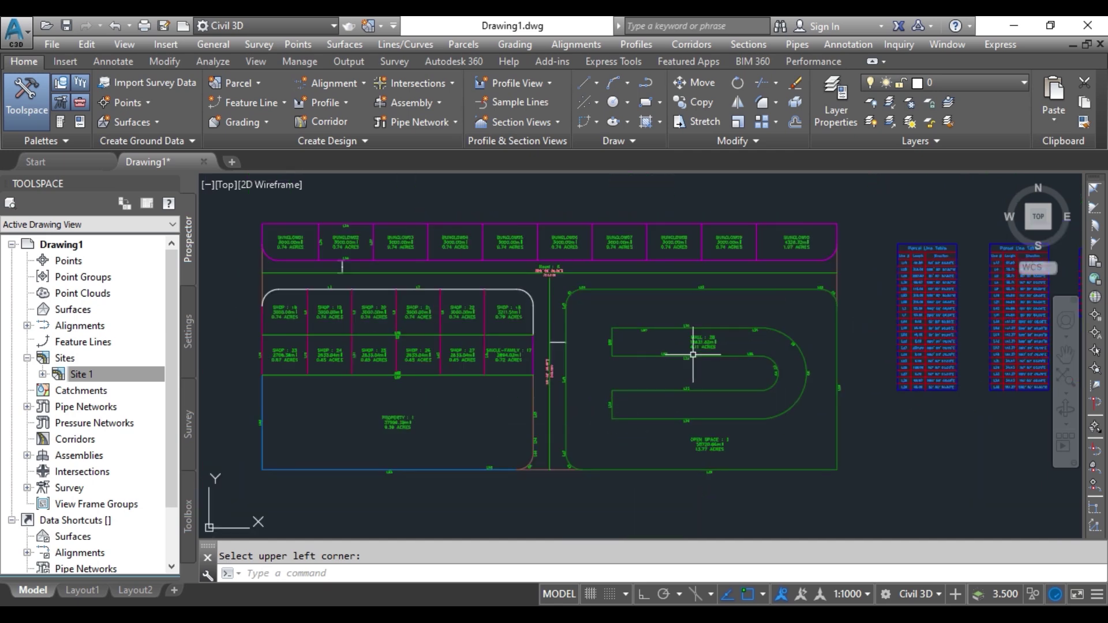
middle_drag(785, 398, 539, 328)
click(831, 452)
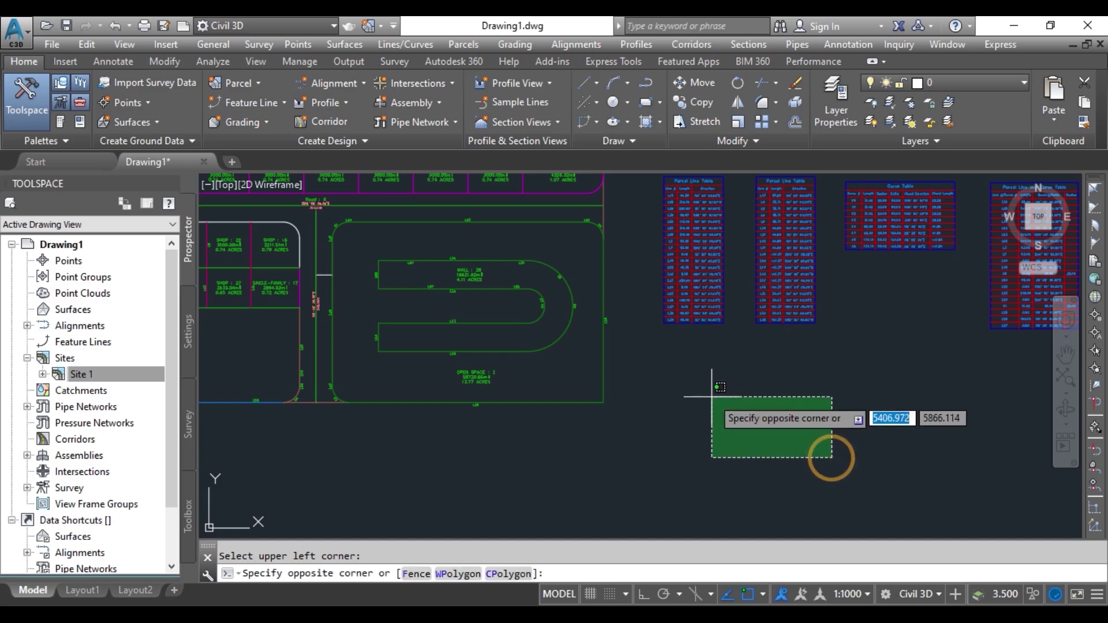
click(712, 397)
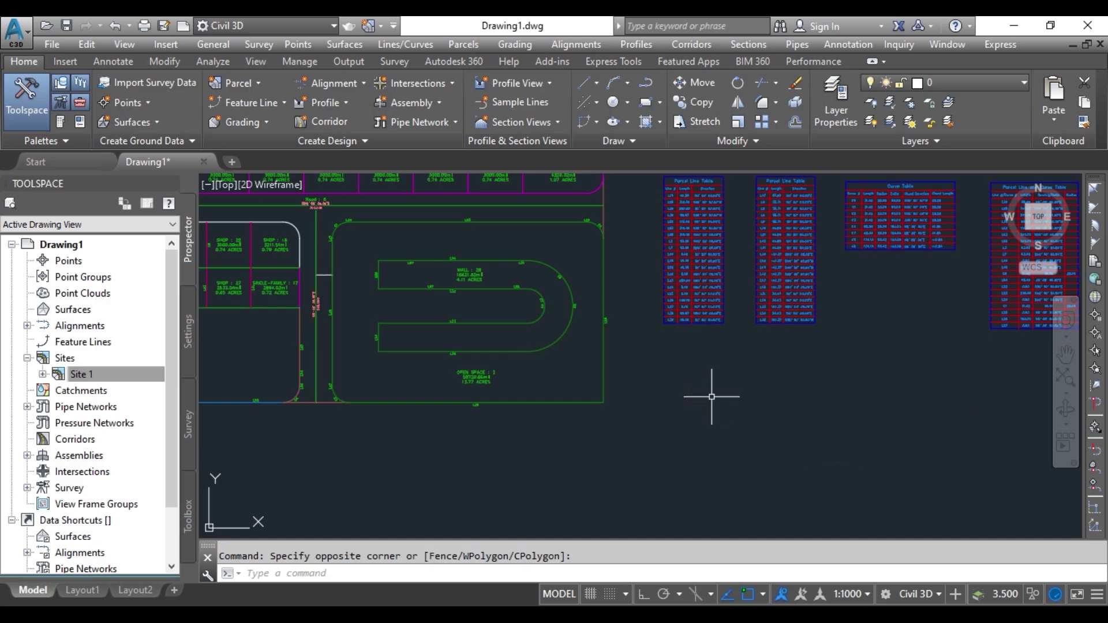